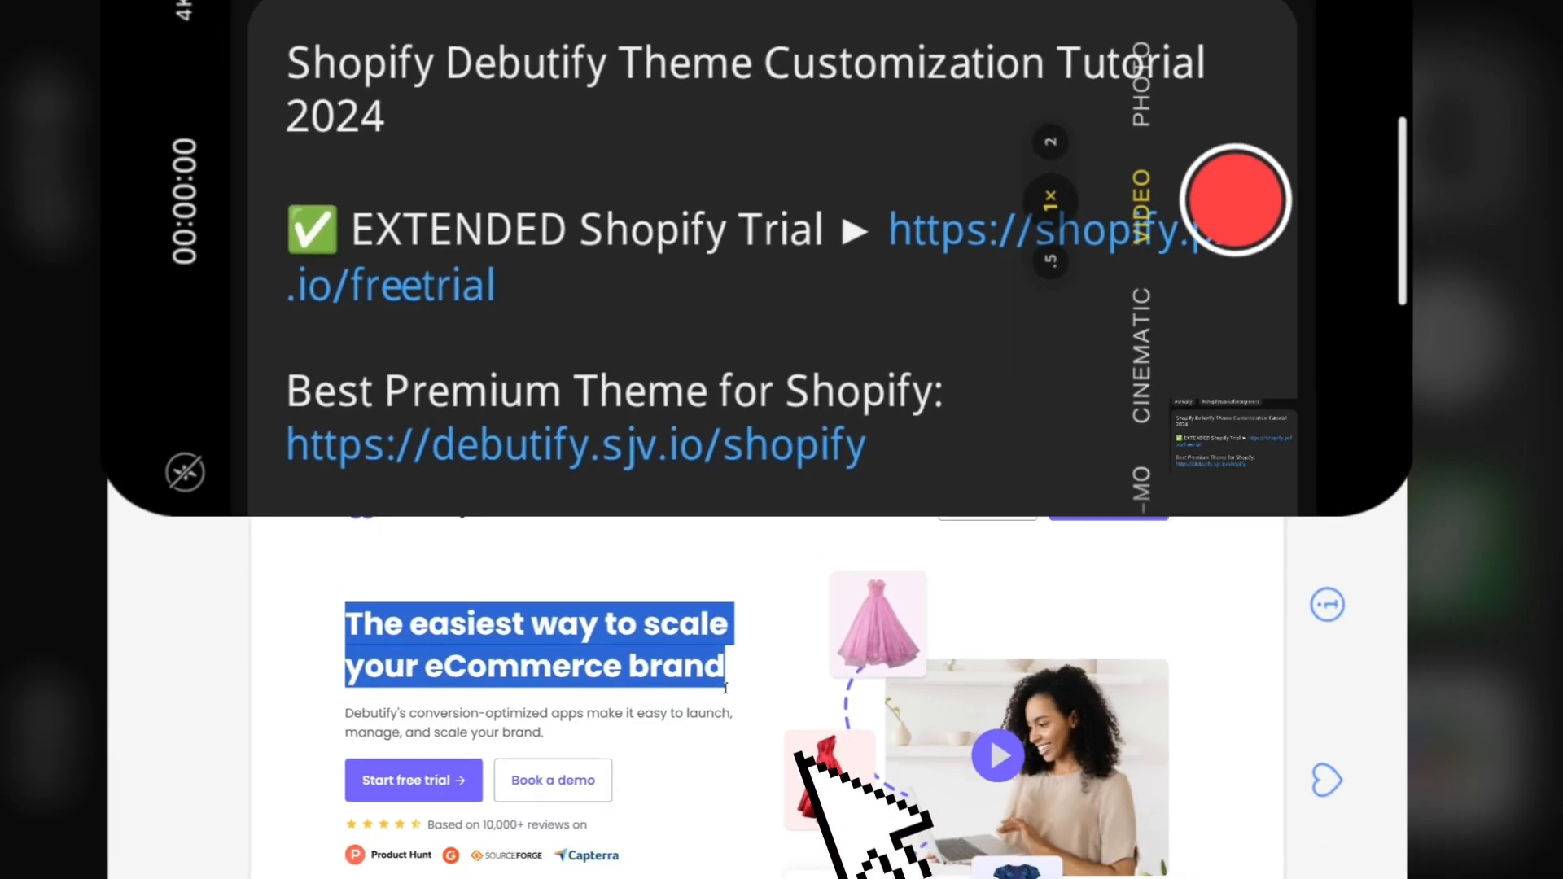
- Open the Debutify website, start a free trial account and verify the account's email address
click(726, 689)
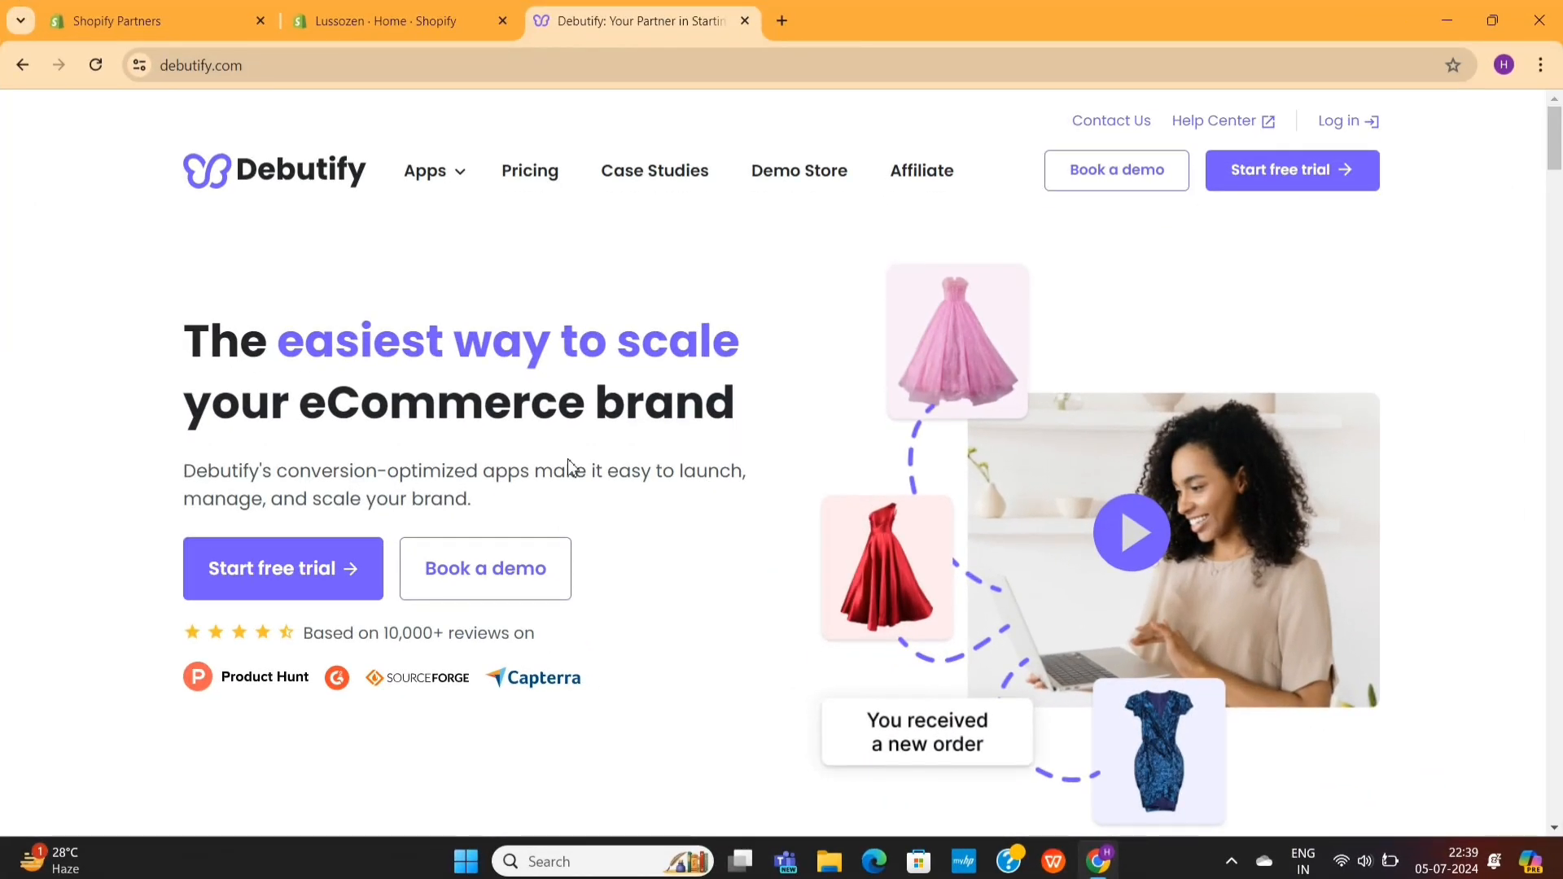
click(303, 573)
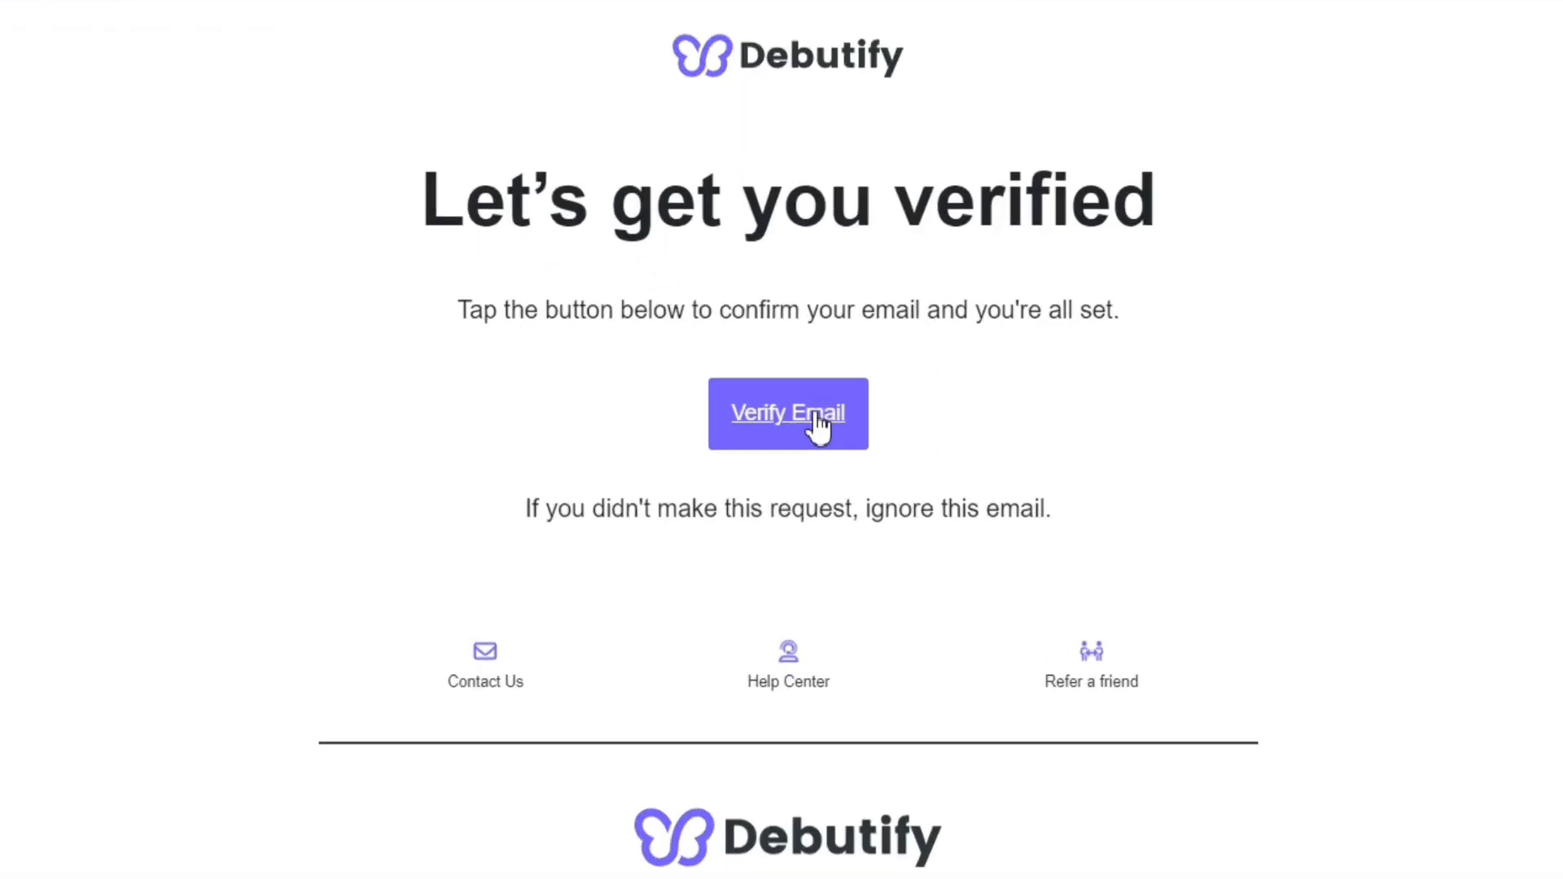
click(817, 419)
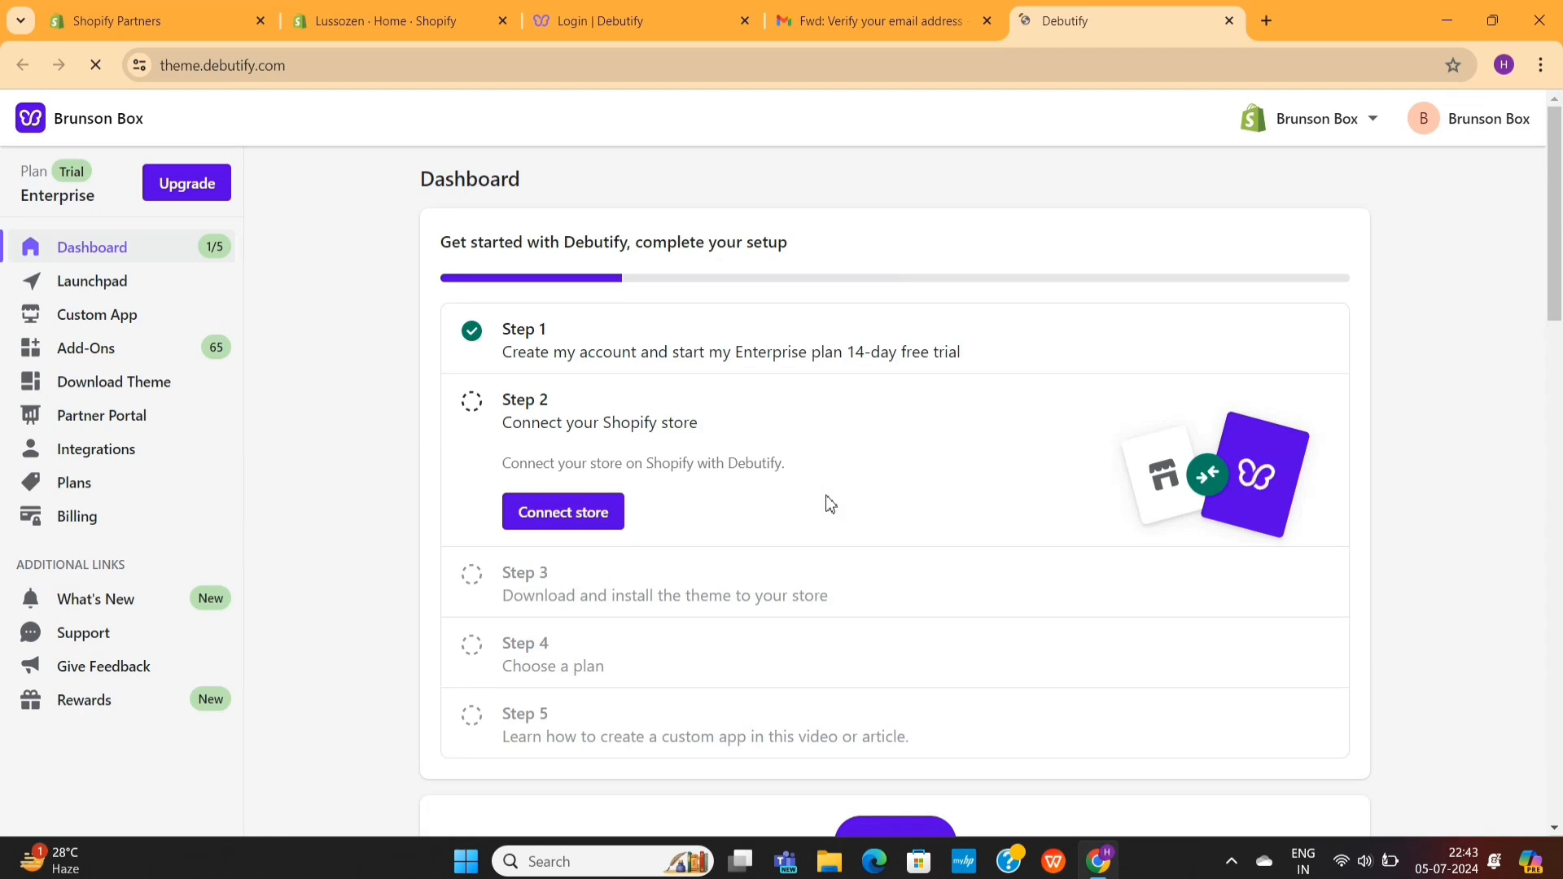
drag(405, 235, 873, 232)
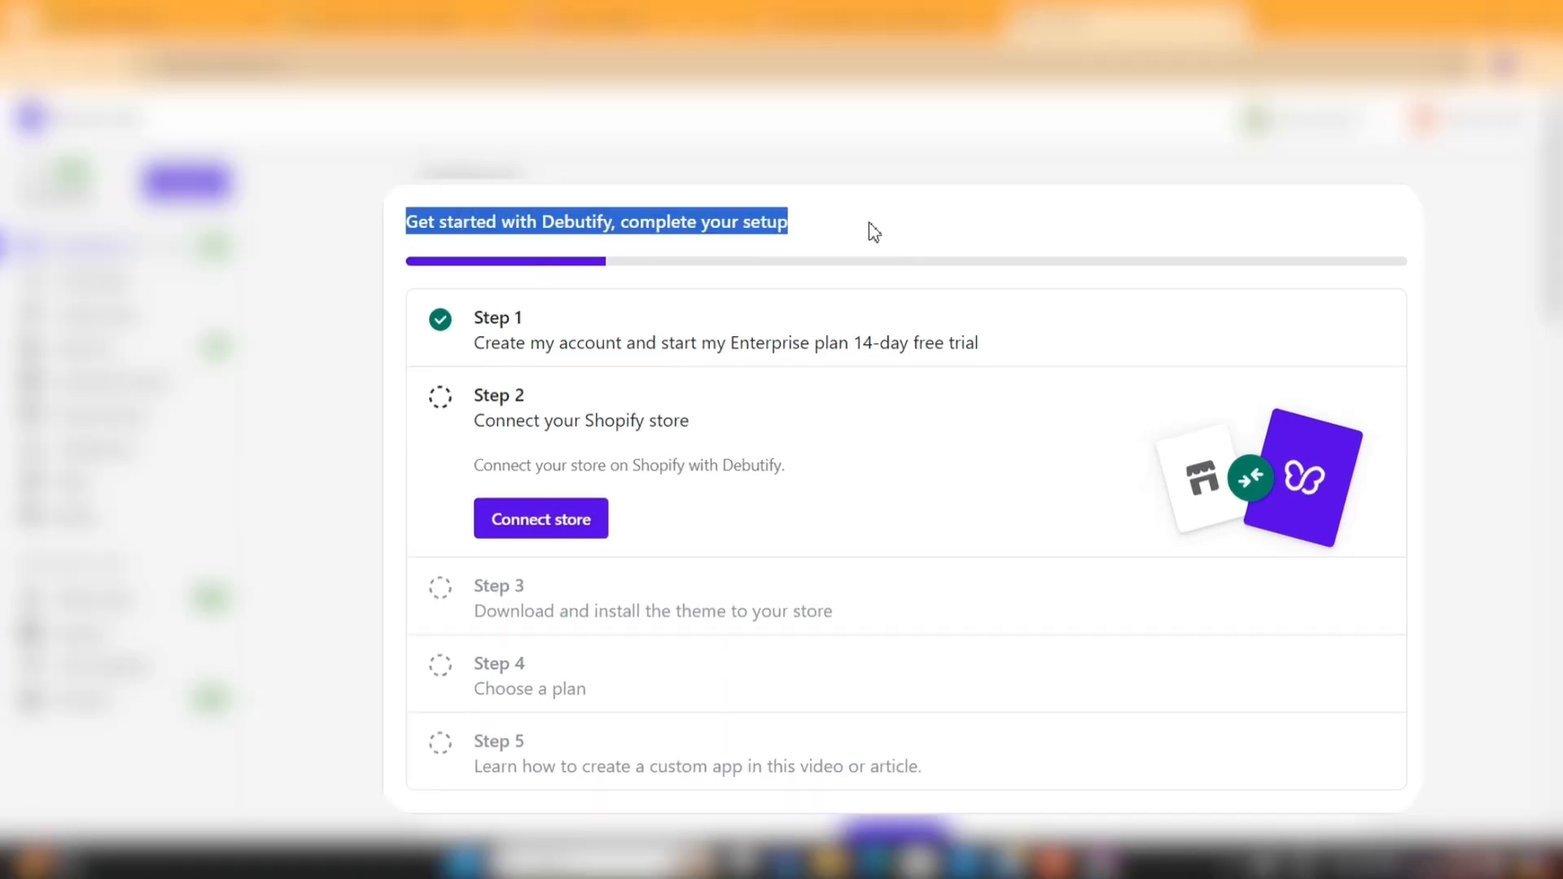
click(874, 232)
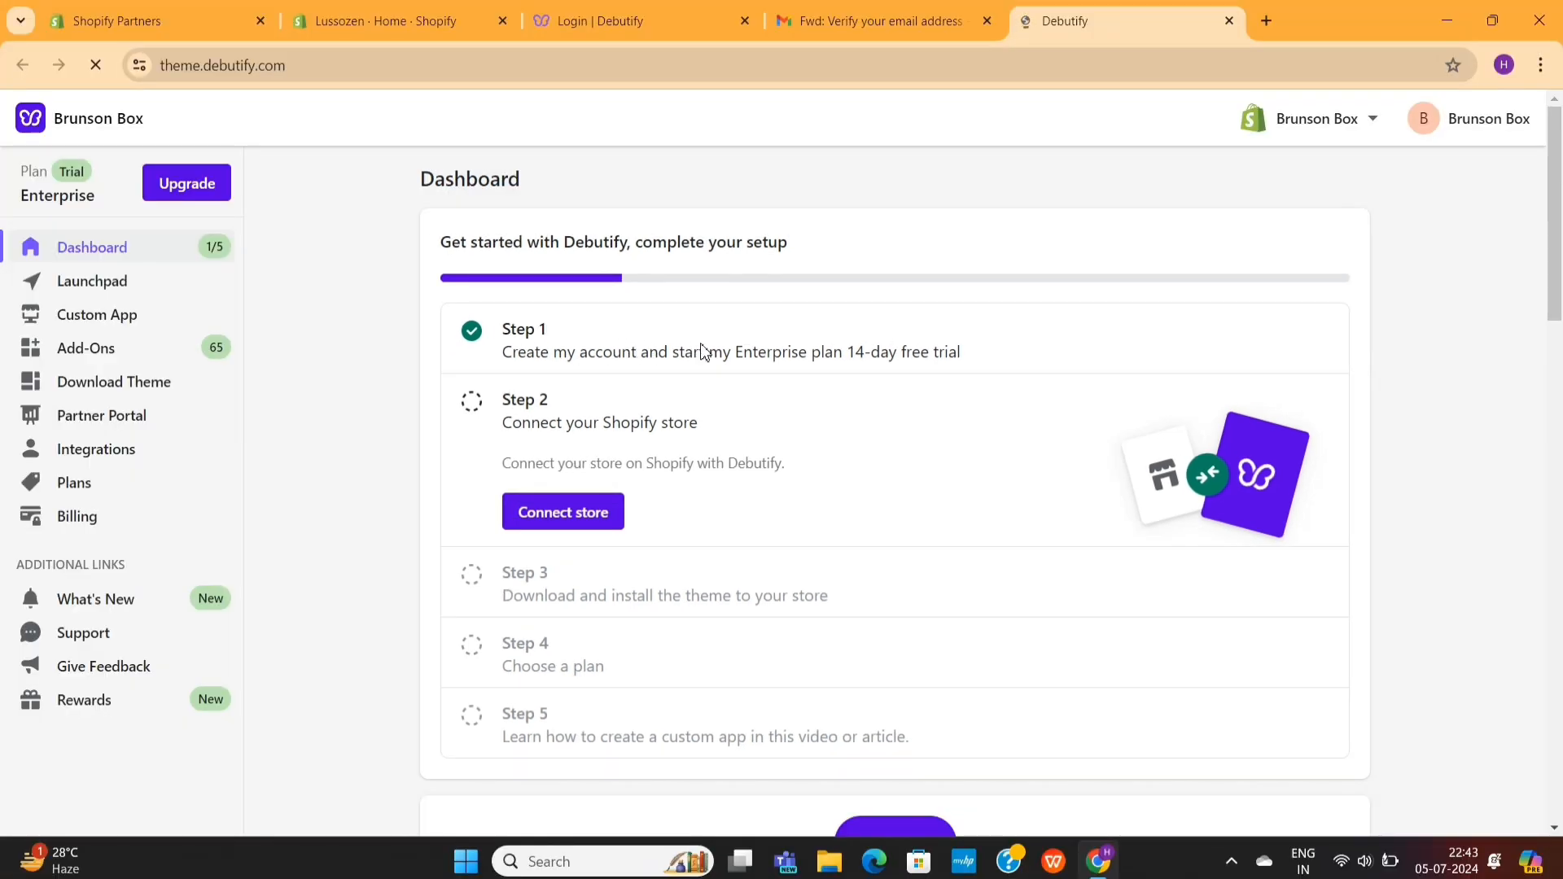
triple_click(702, 349)
click(701, 349)
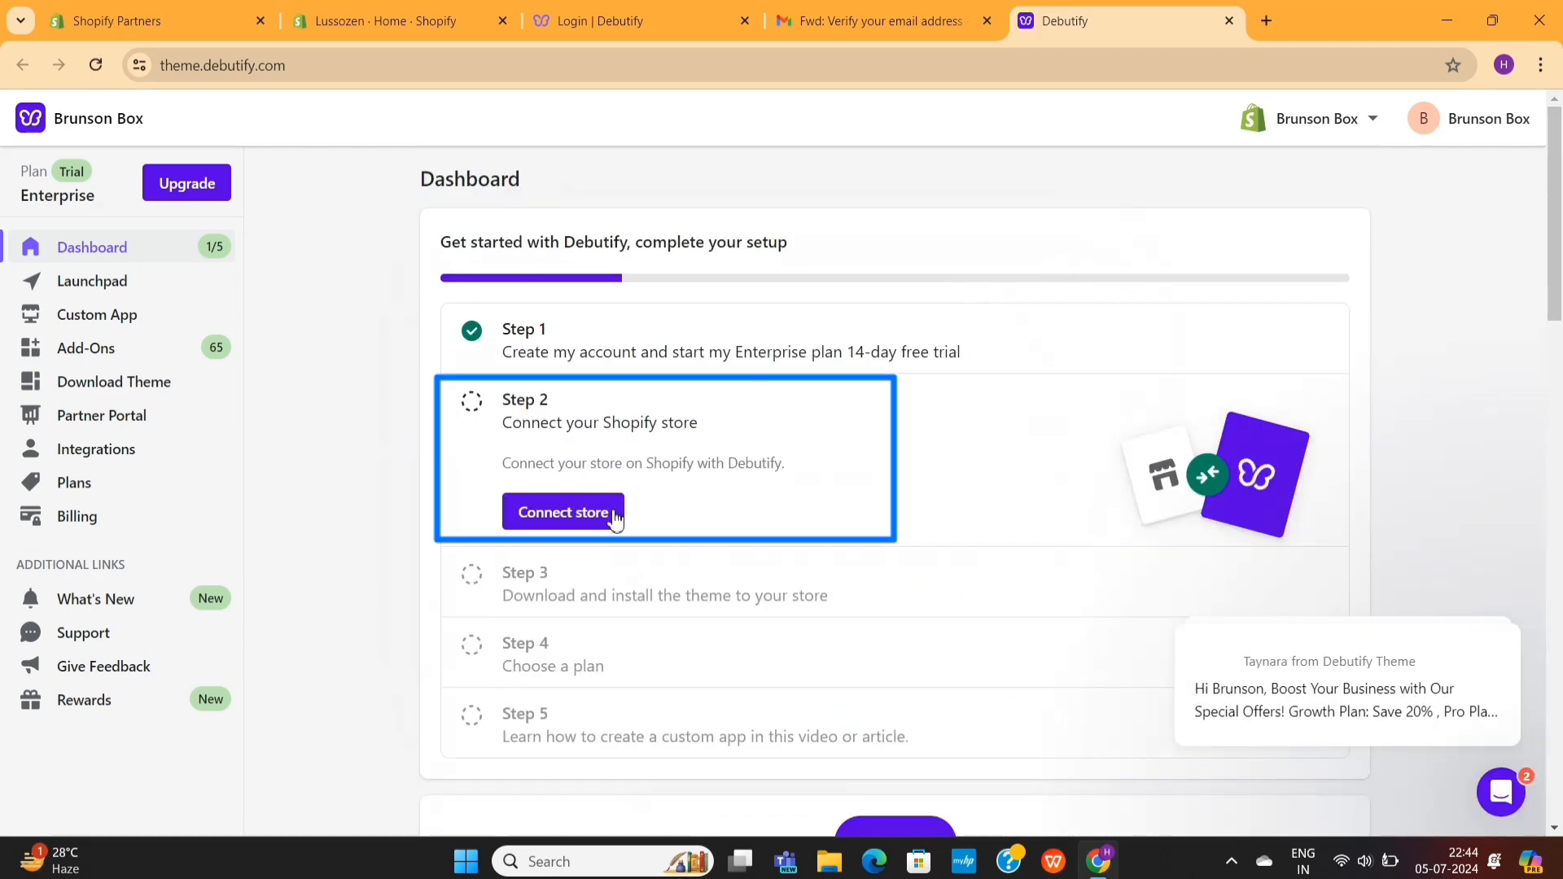
- Begin connecting a Shopify store in Debutify and copy the online store's address from its storefront
click(599, 516)
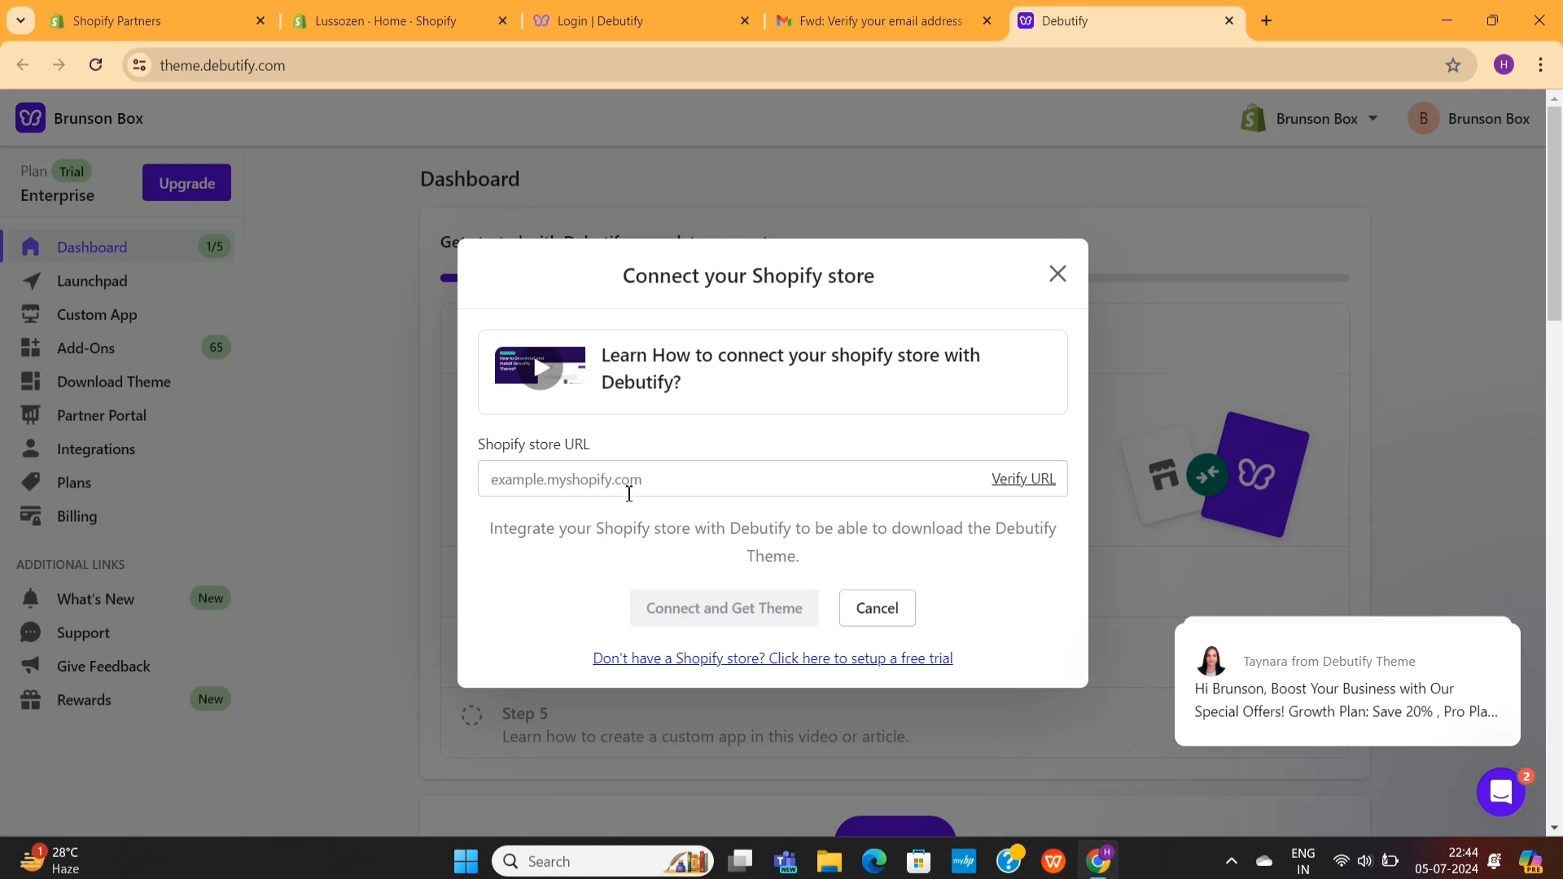
click(652, 481)
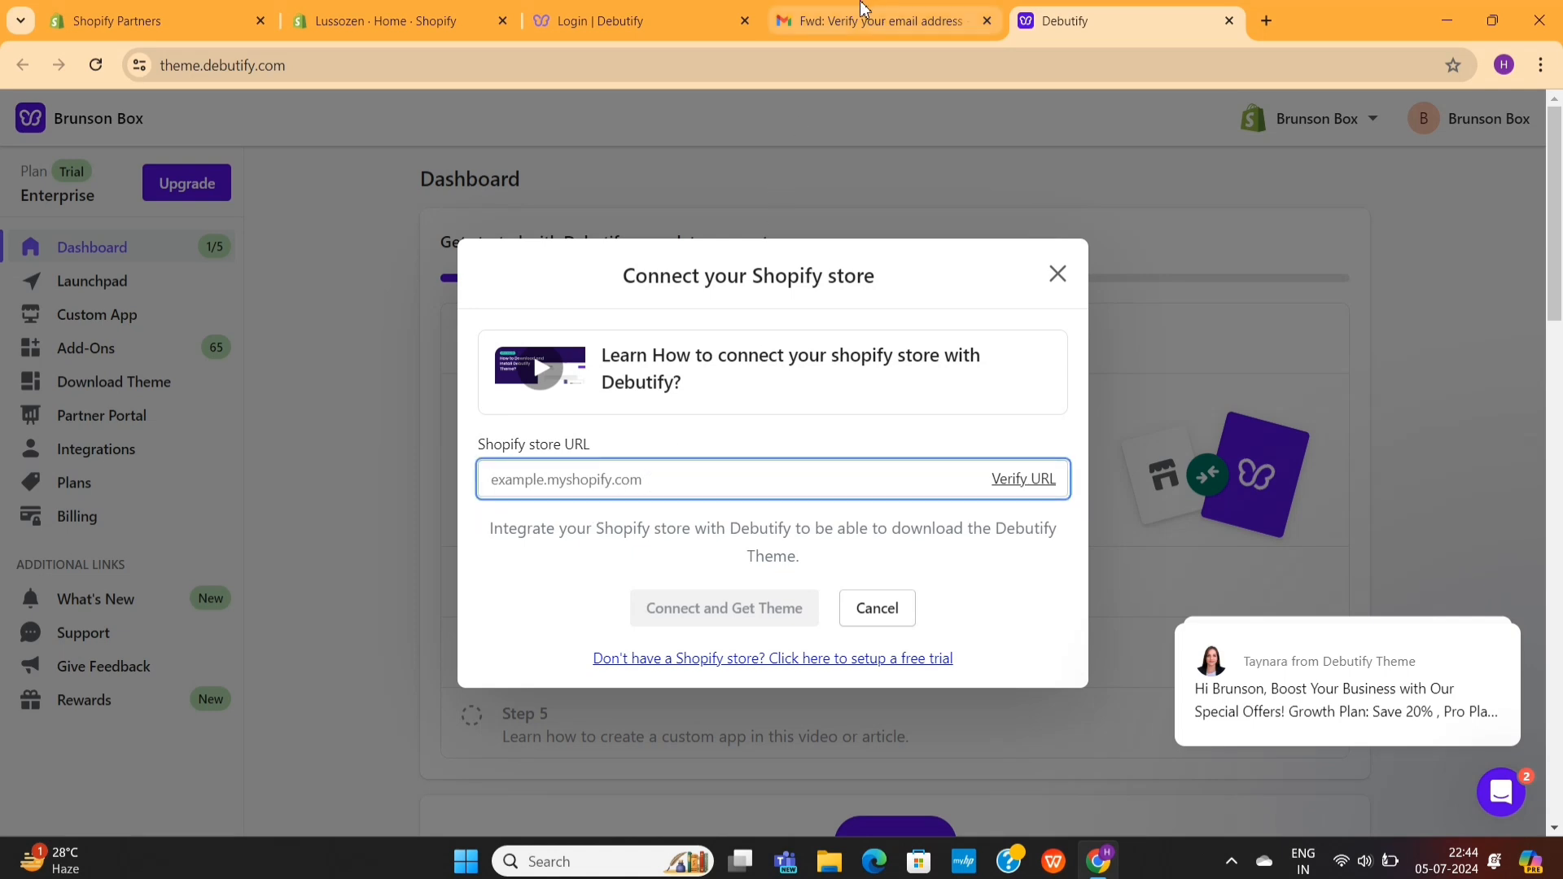
click(440, 18)
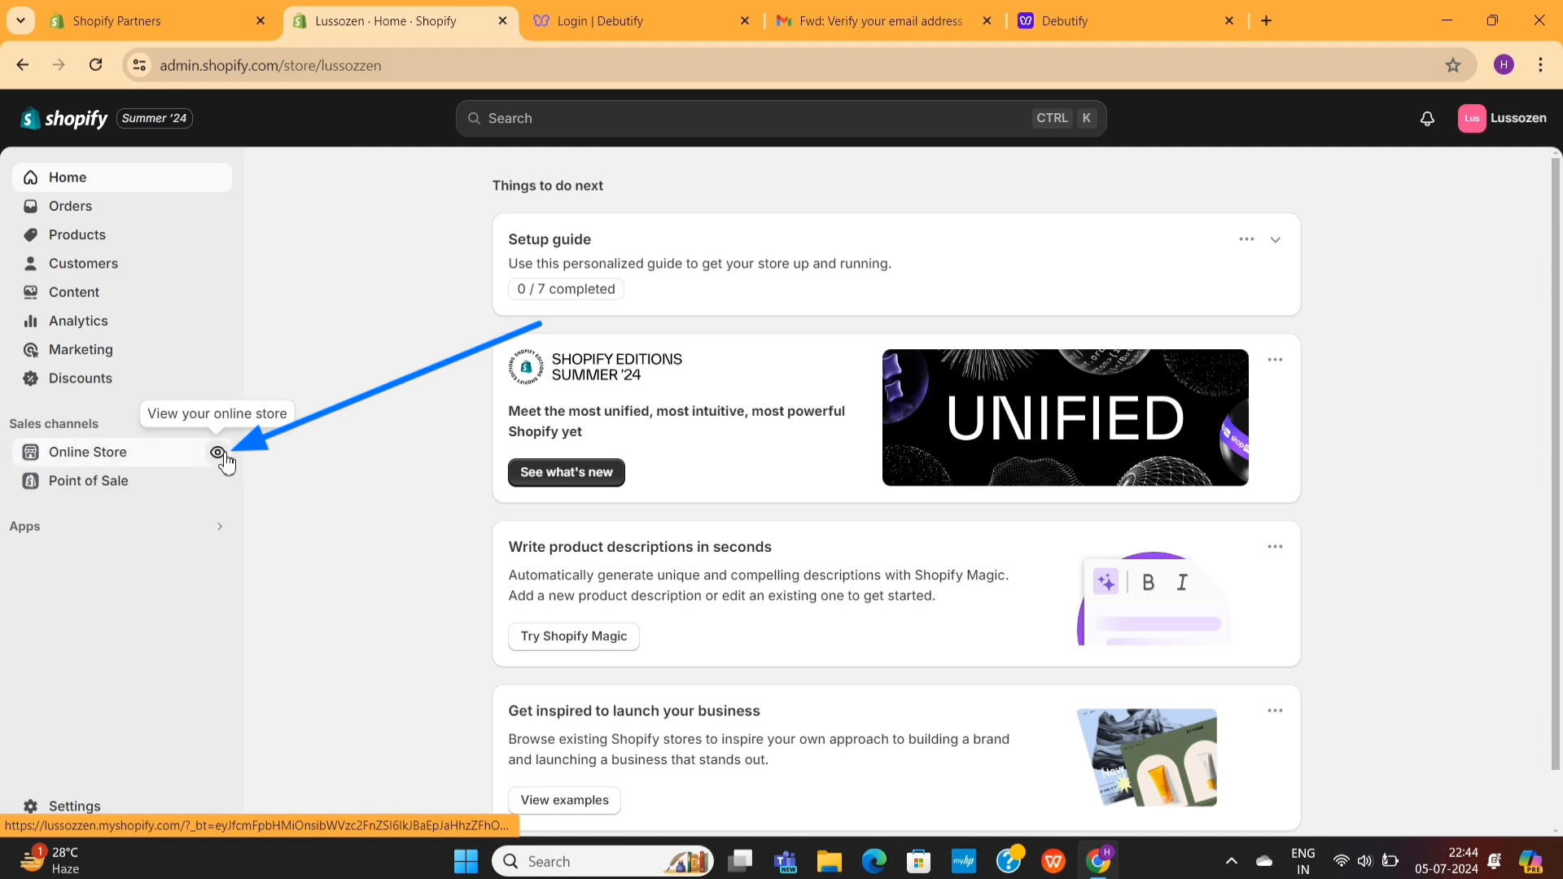
click(217, 453)
click(437, 68)
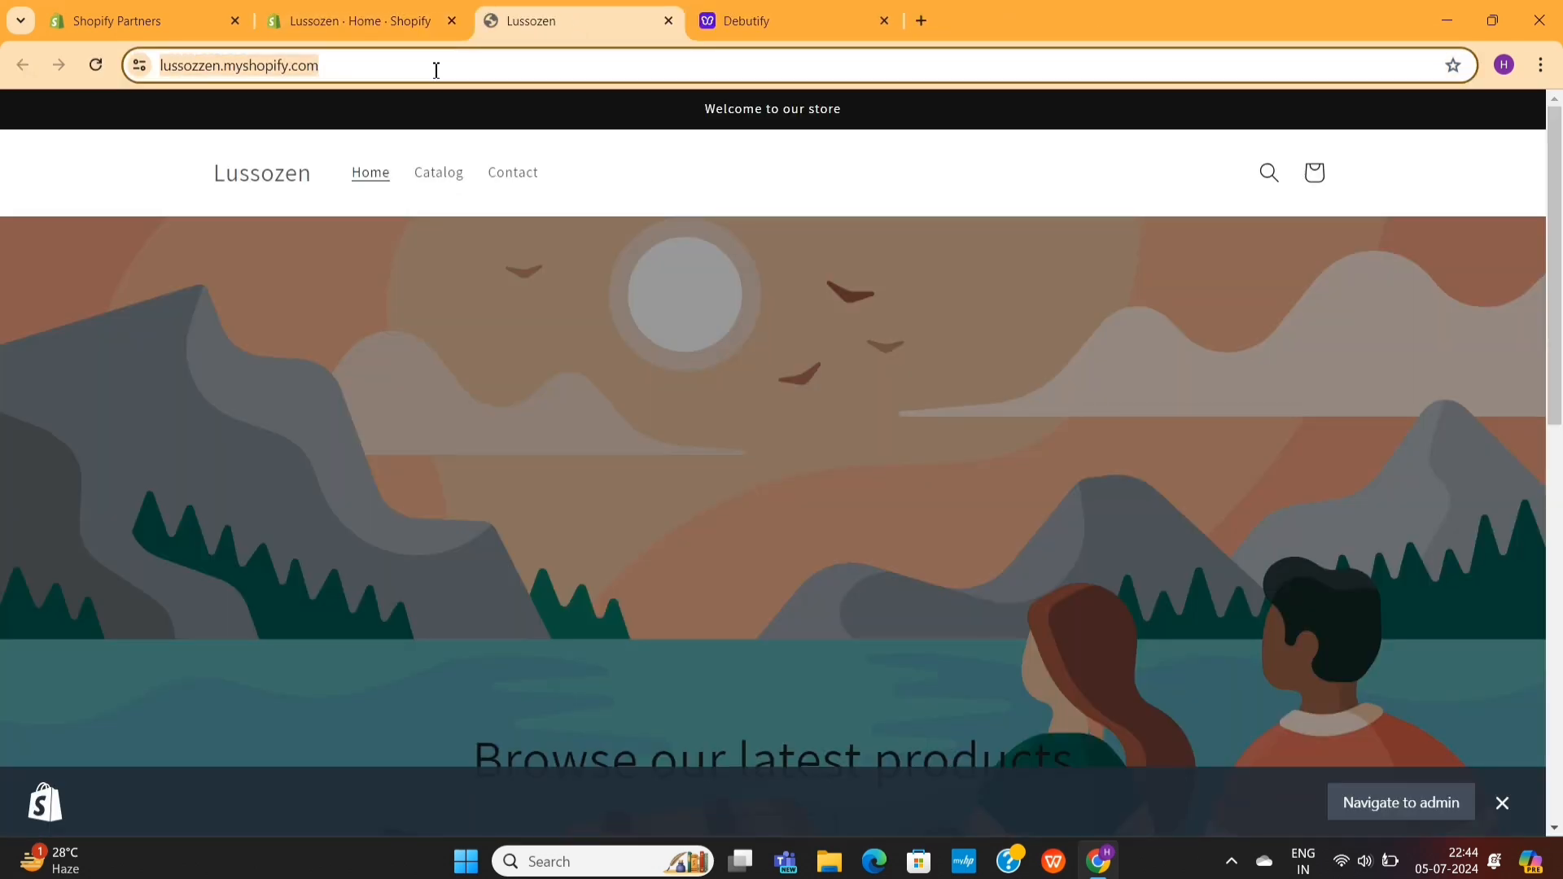
key(ctrl+c)
click(747, 20)
key(ctrl+v)
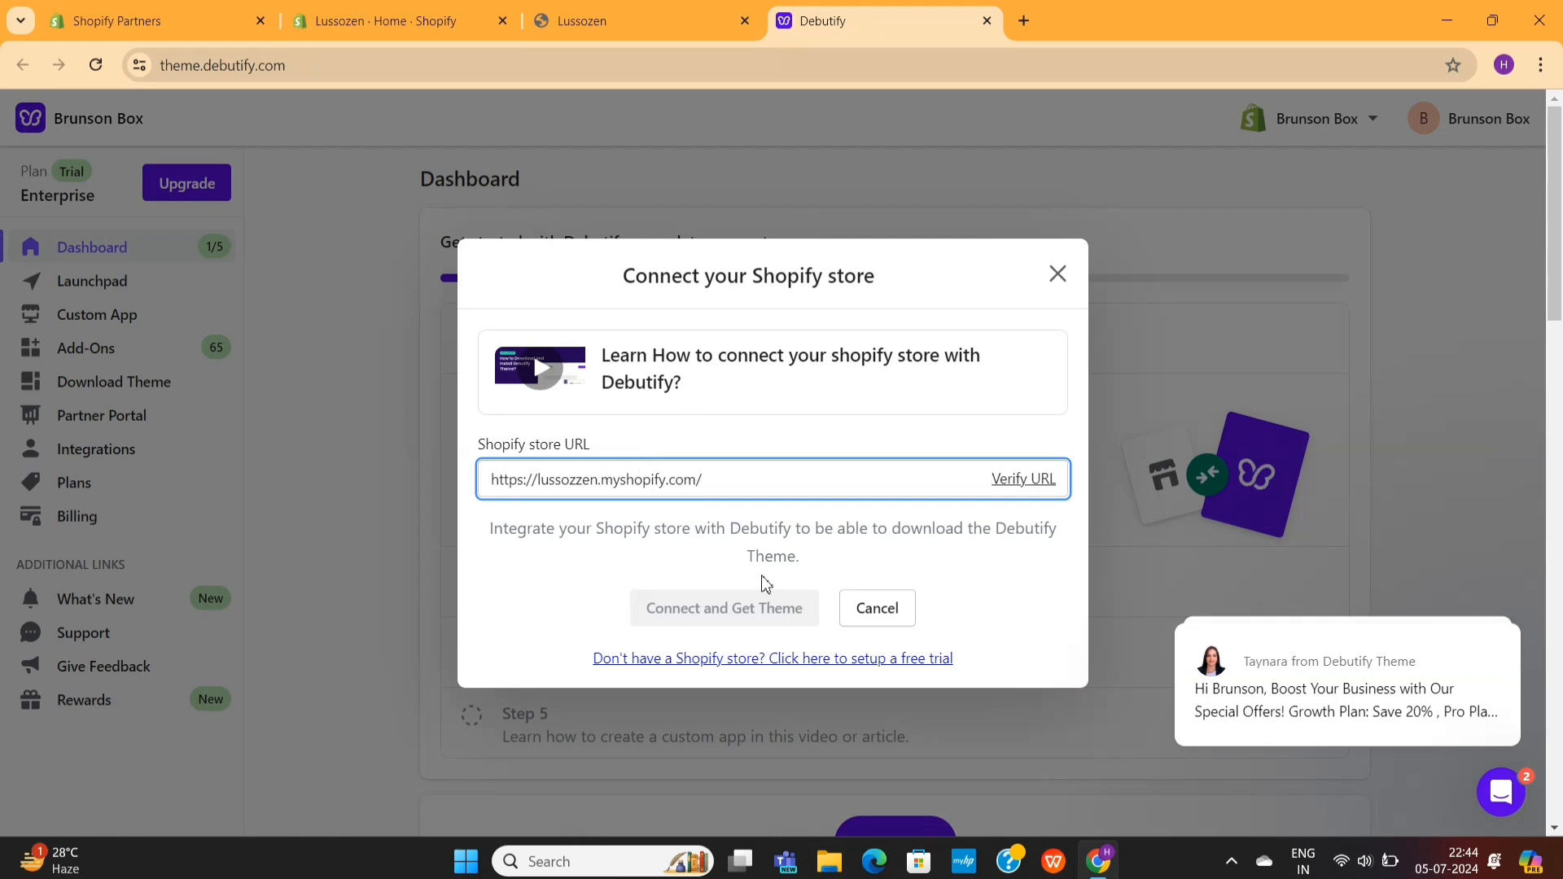
click(1024, 480)
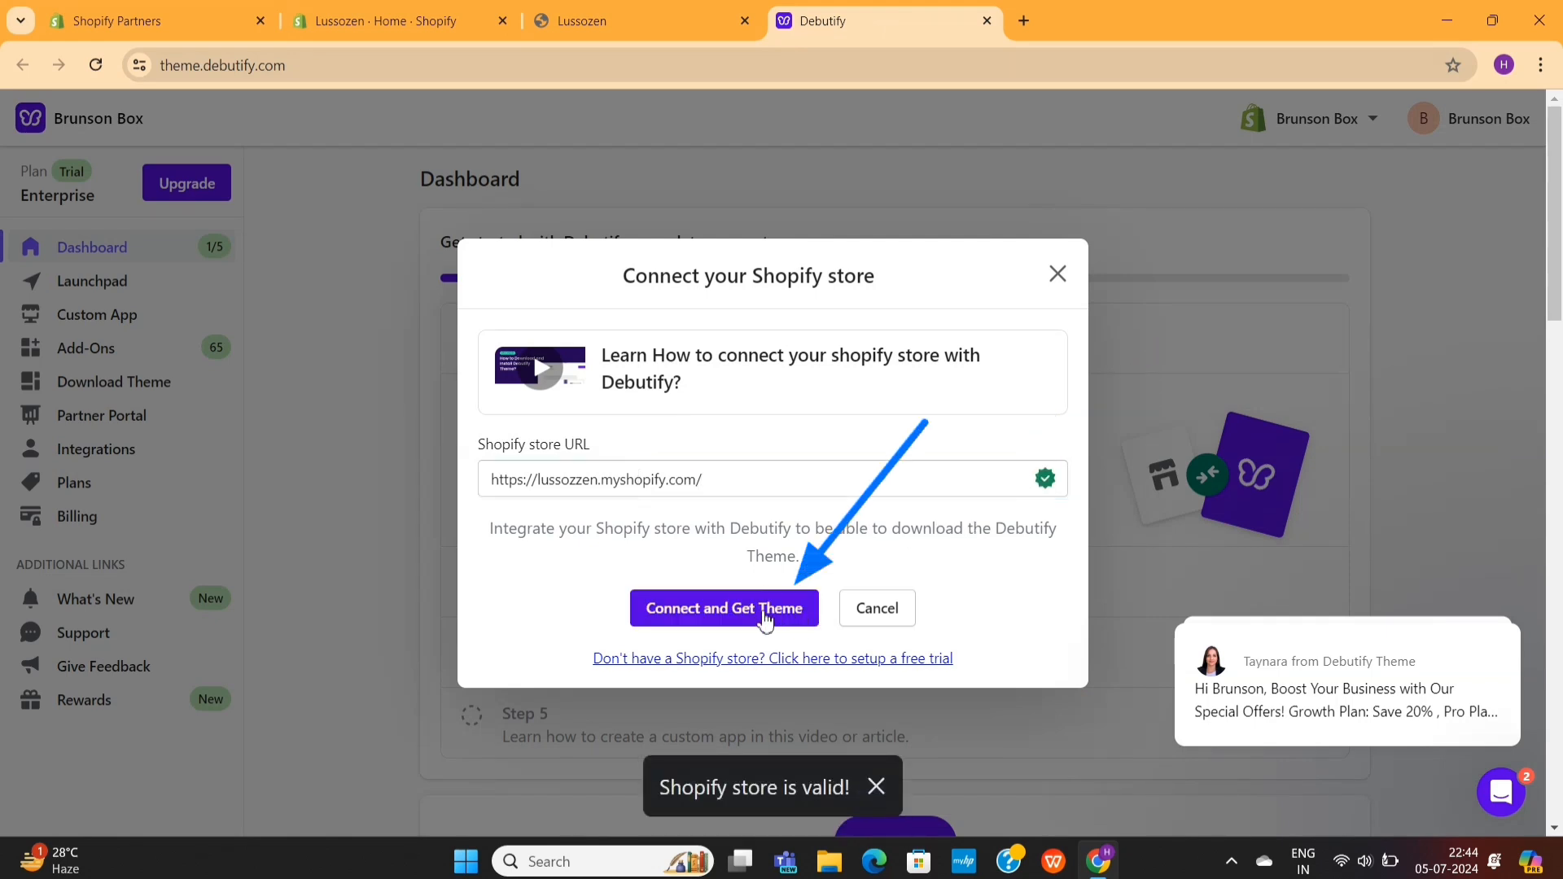
click(764, 615)
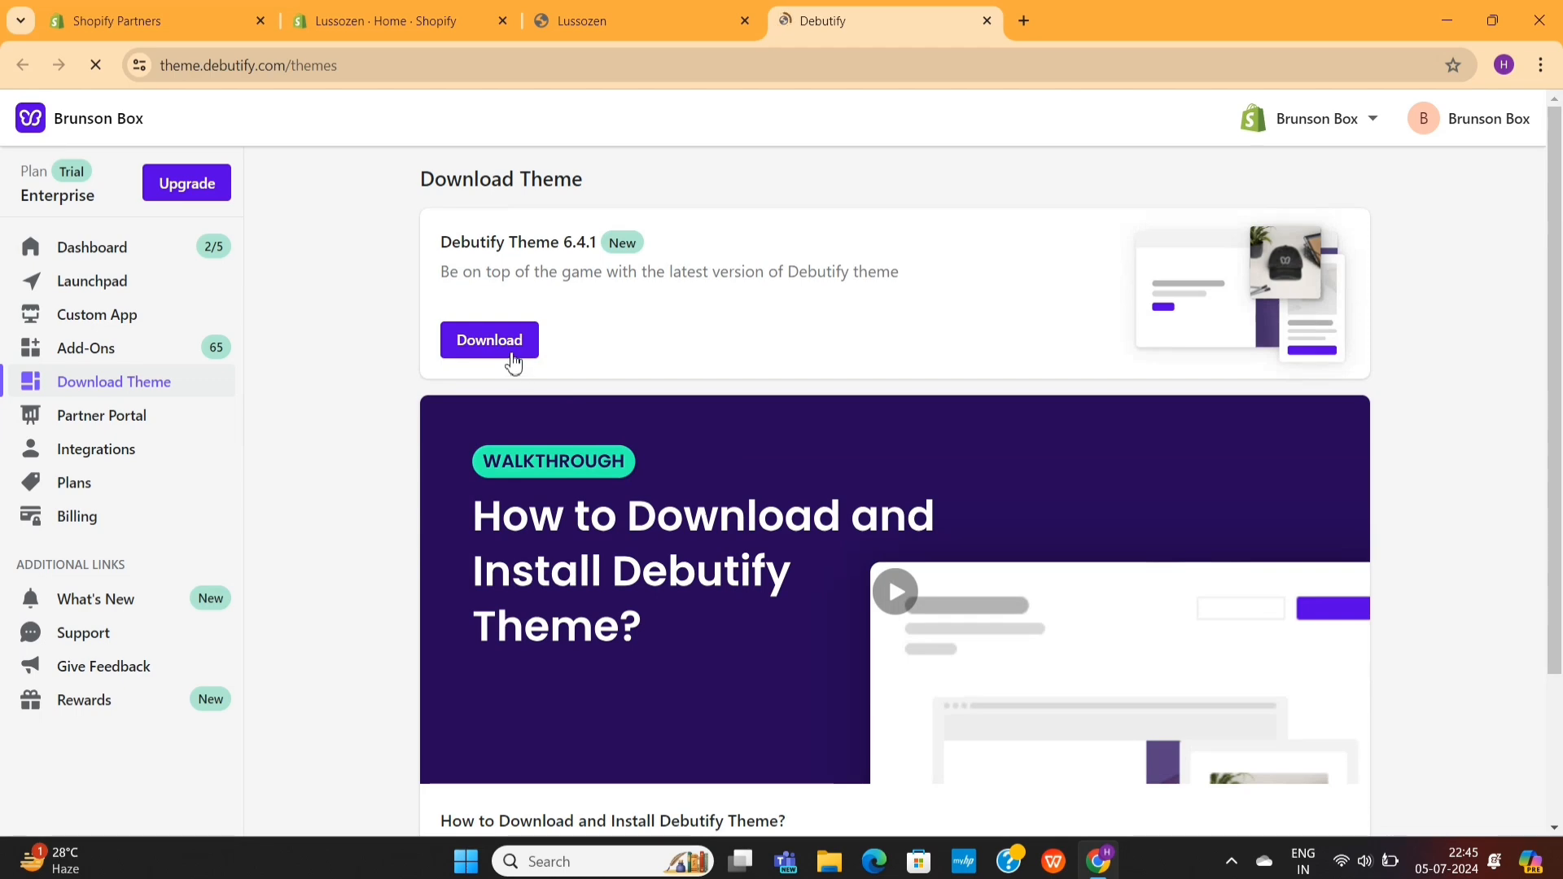
- Download Debutify Theme 6.4.1 as a fresh install
click(505, 341)
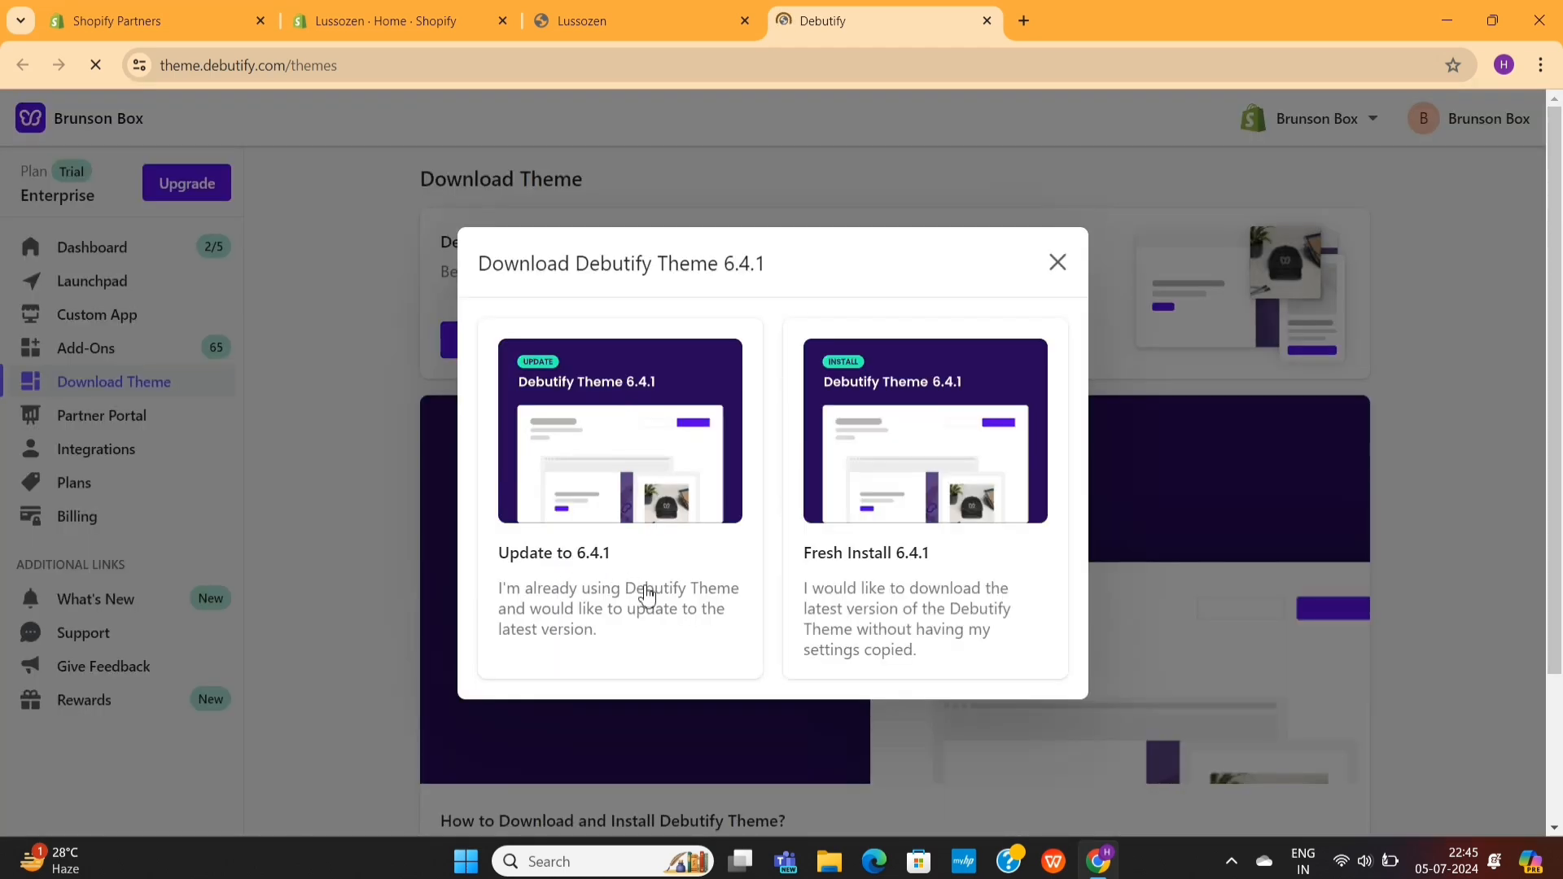
click(939, 609)
click(1014, 772)
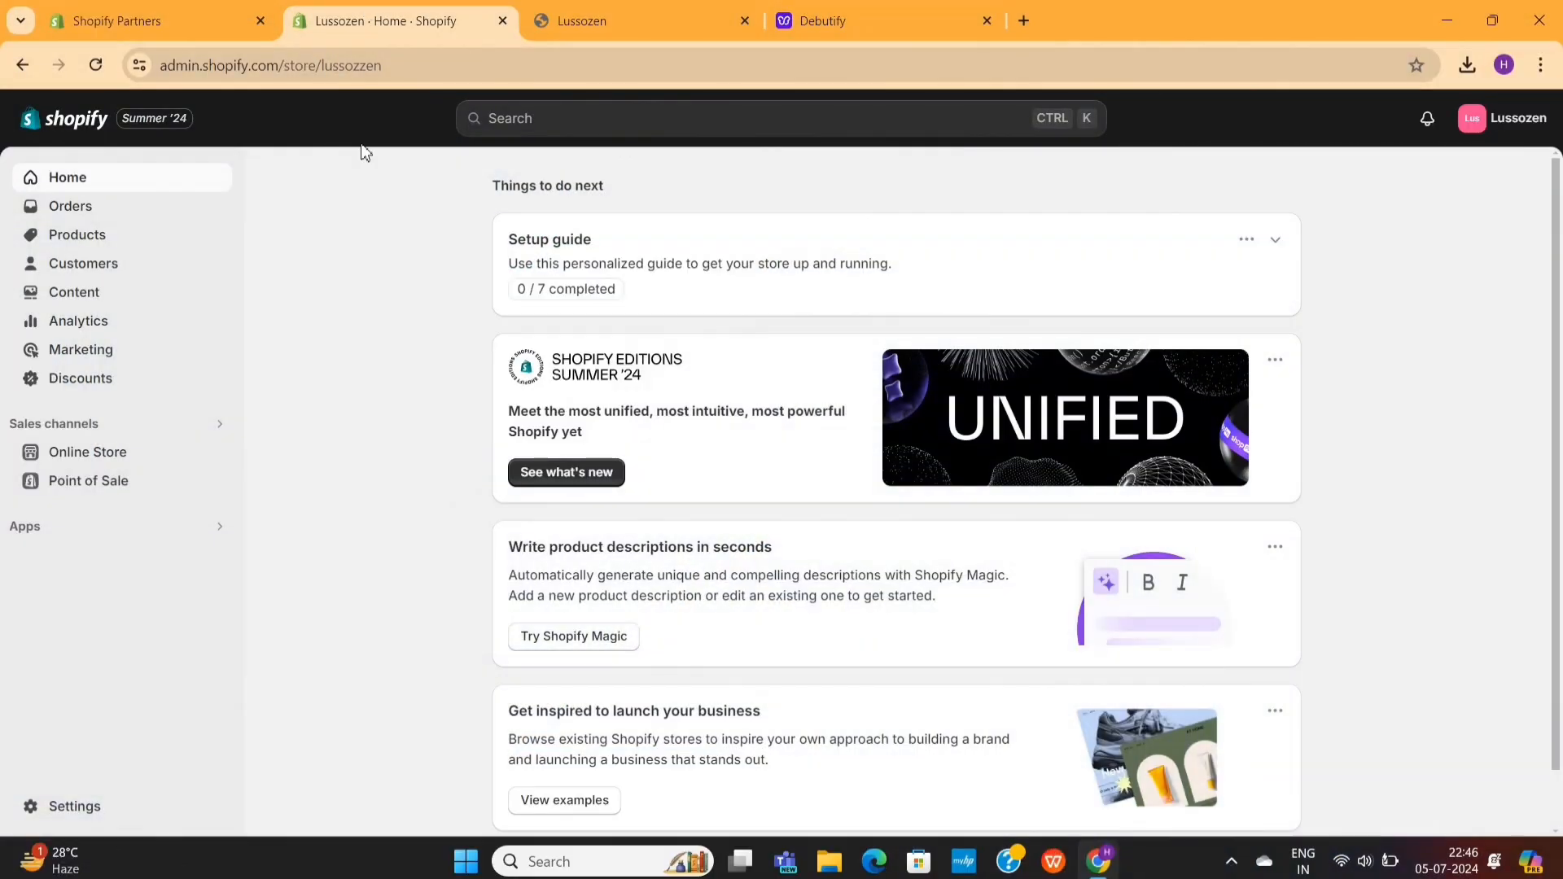
- Upload debutify-theme-6.4.1.zip from the Downloads folder to the Shopify store's theme library
click(140, 460)
scroll(311, 495, down, 5)
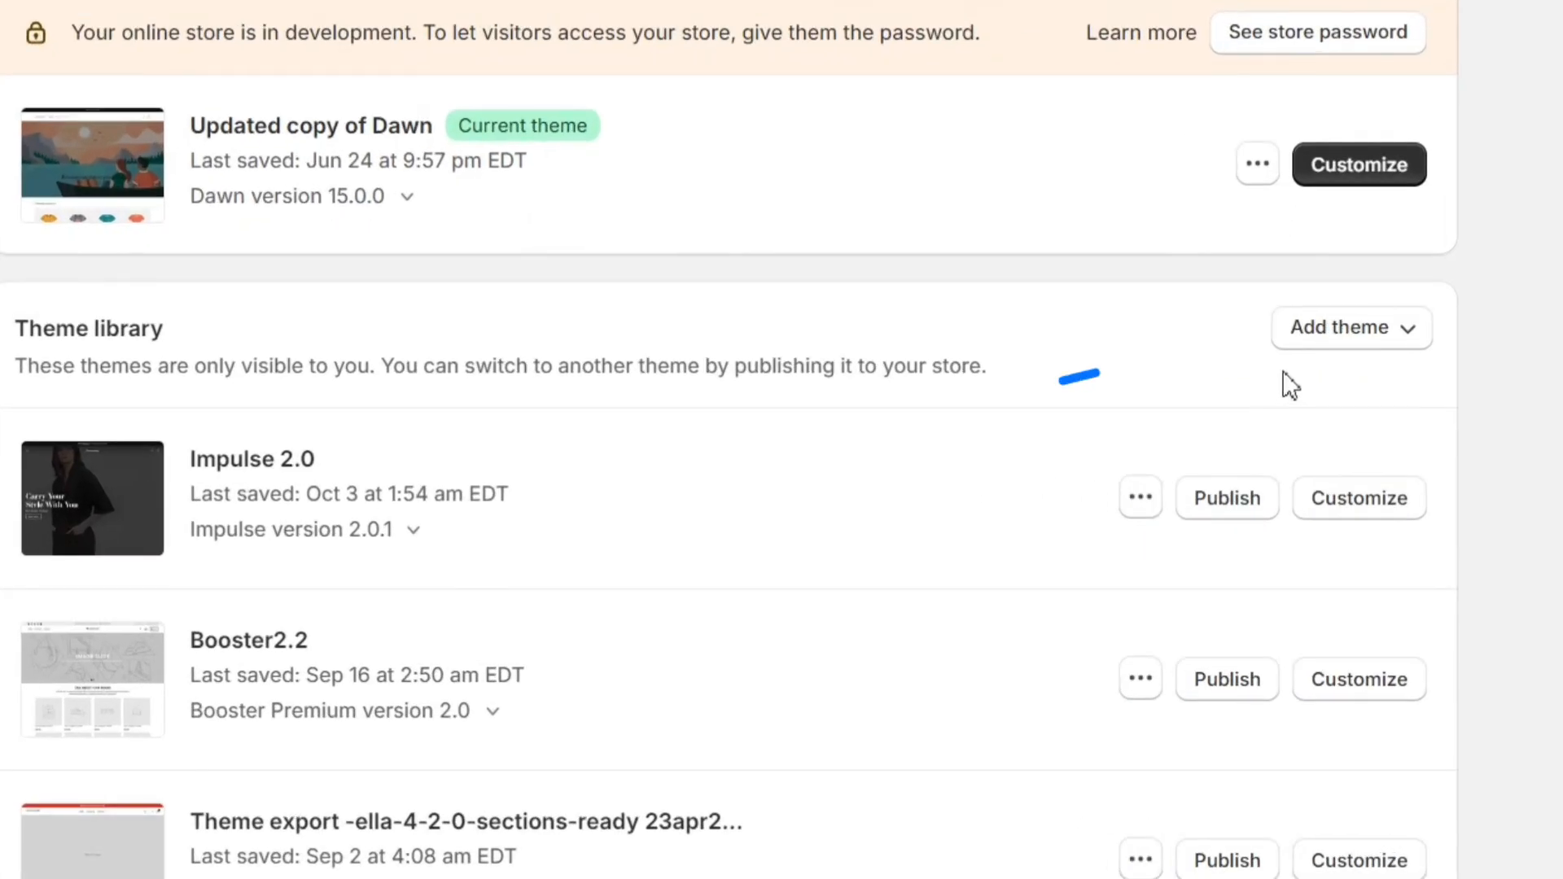
click(1340, 338)
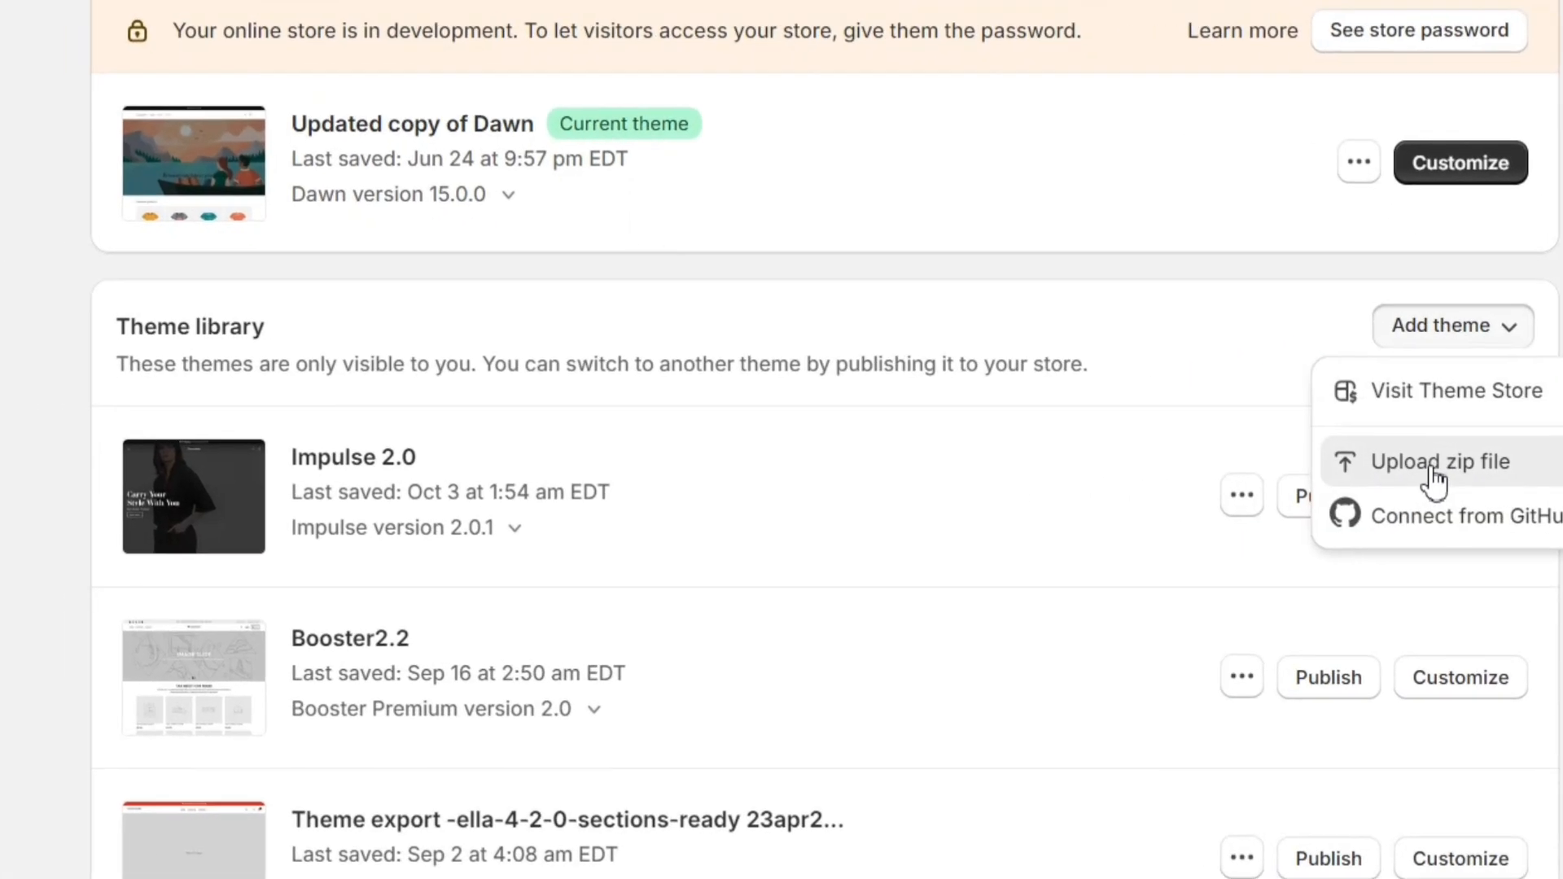
click(1335, 466)
click(799, 489)
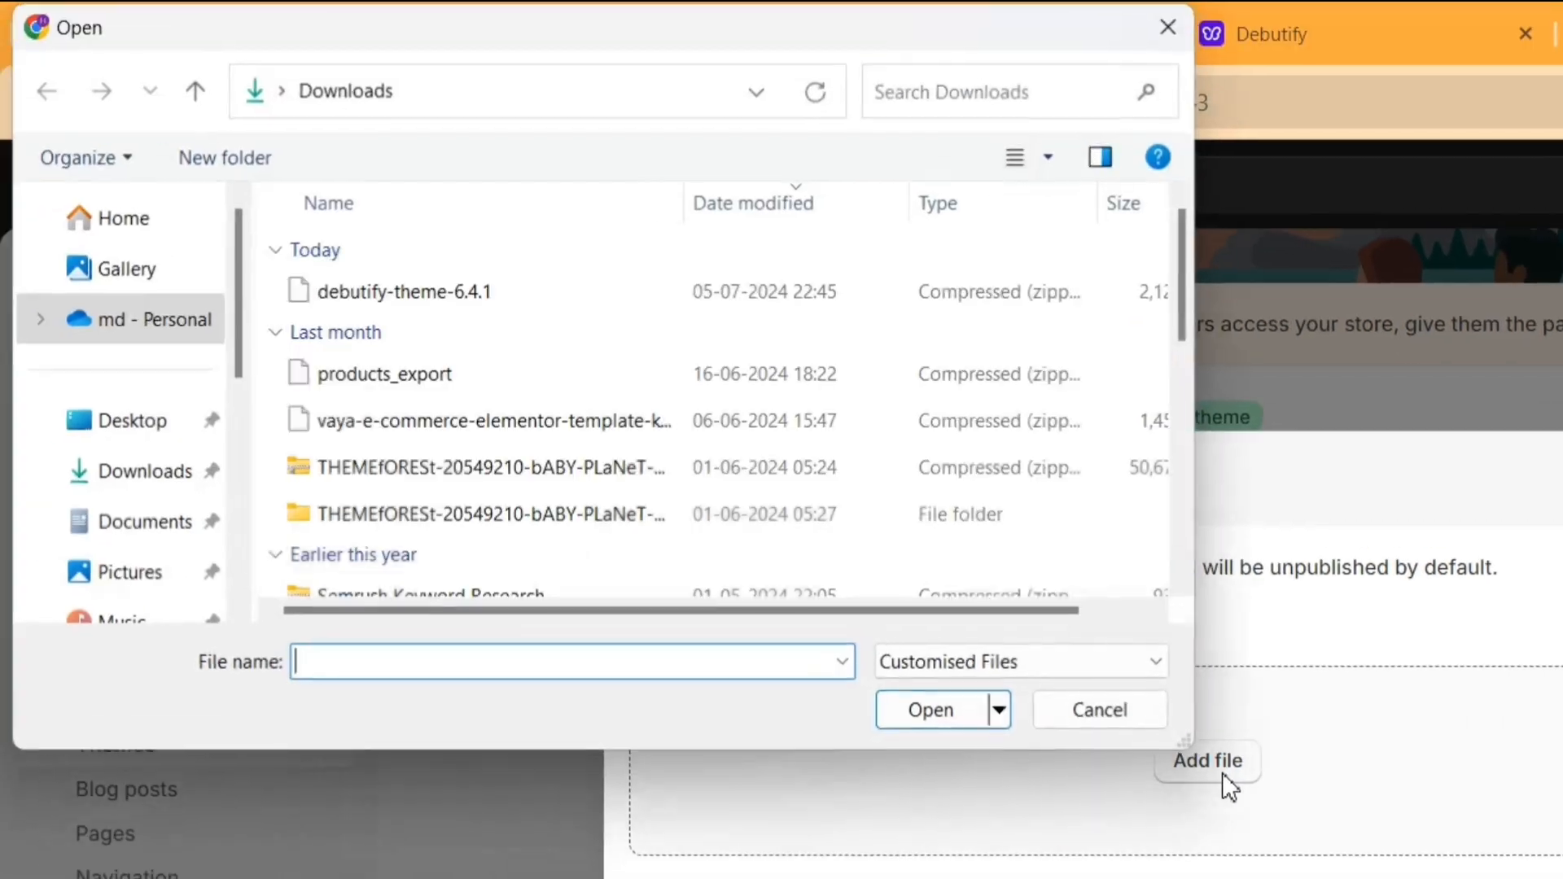
double_click(527, 297)
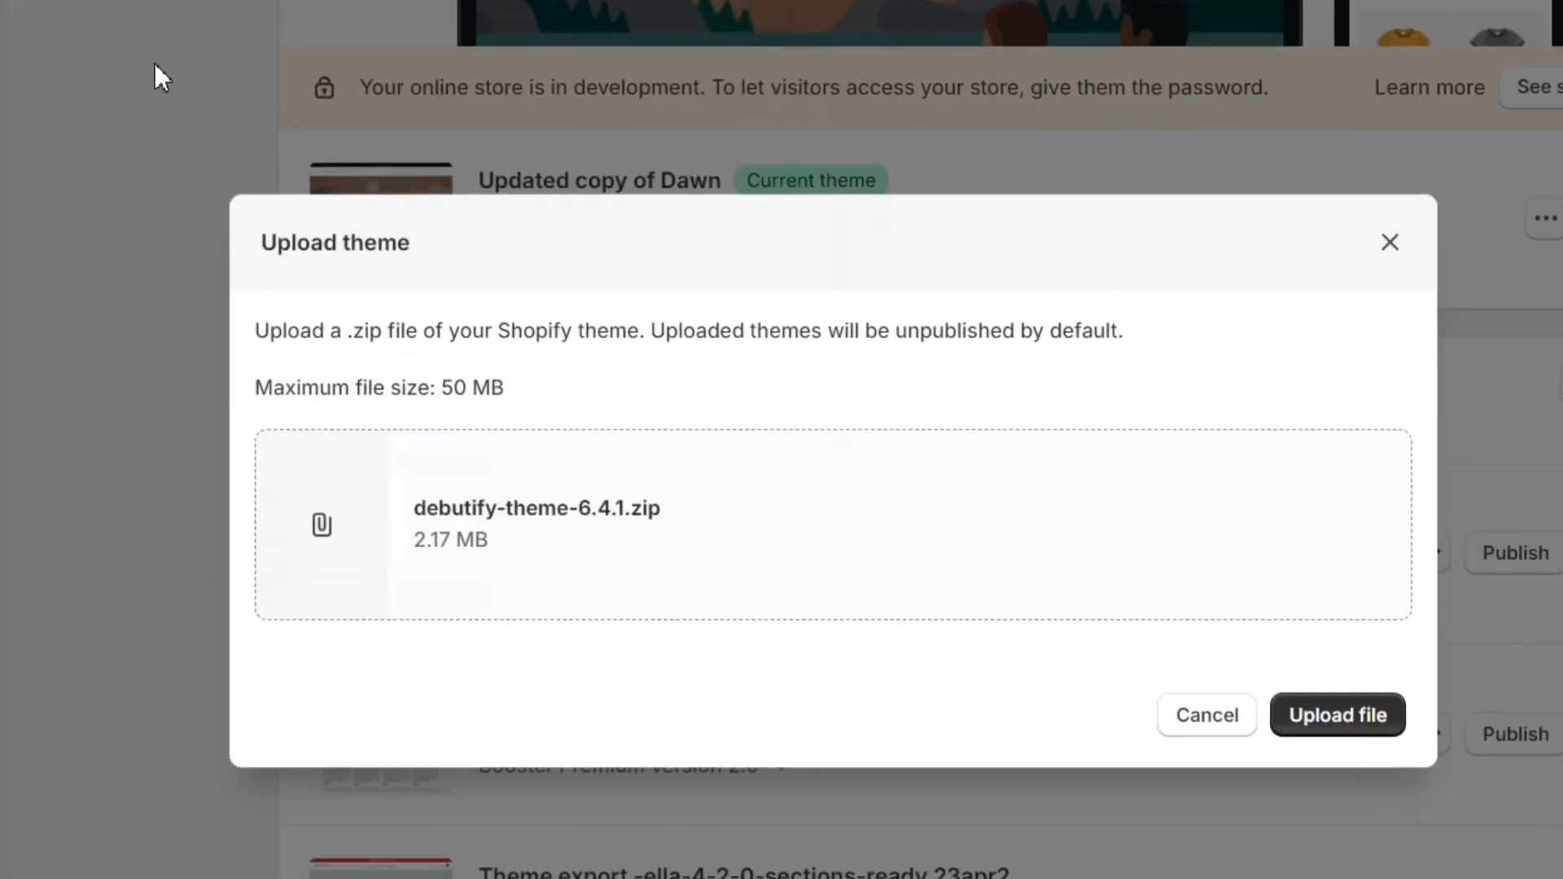
click(1298, 692)
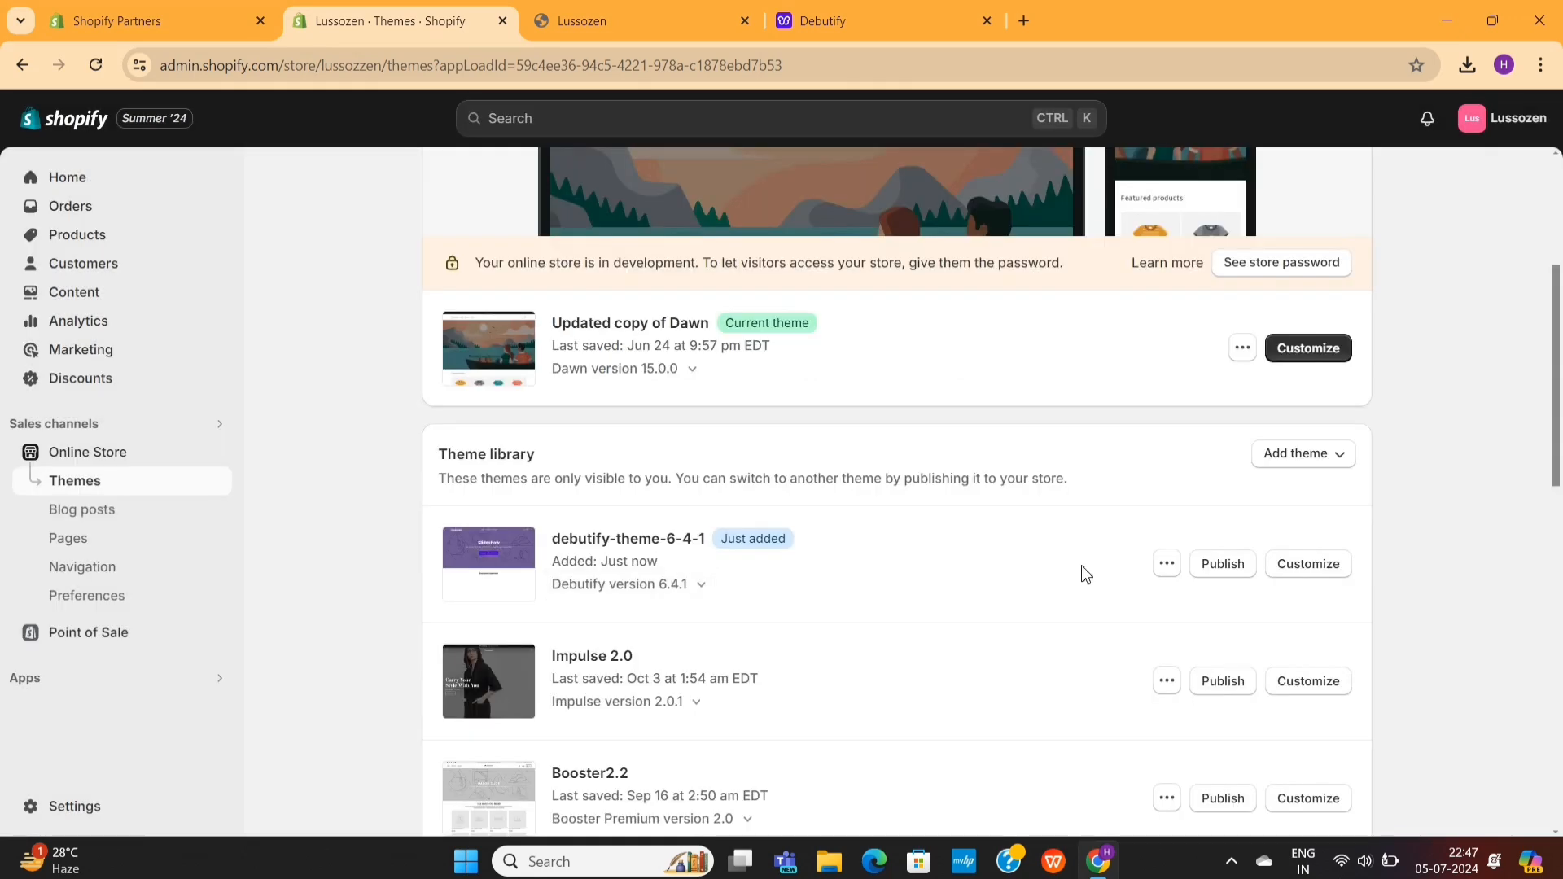
- Publish the debutify-theme-6-4-1 theme as the store's current theme
click(1224, 565)
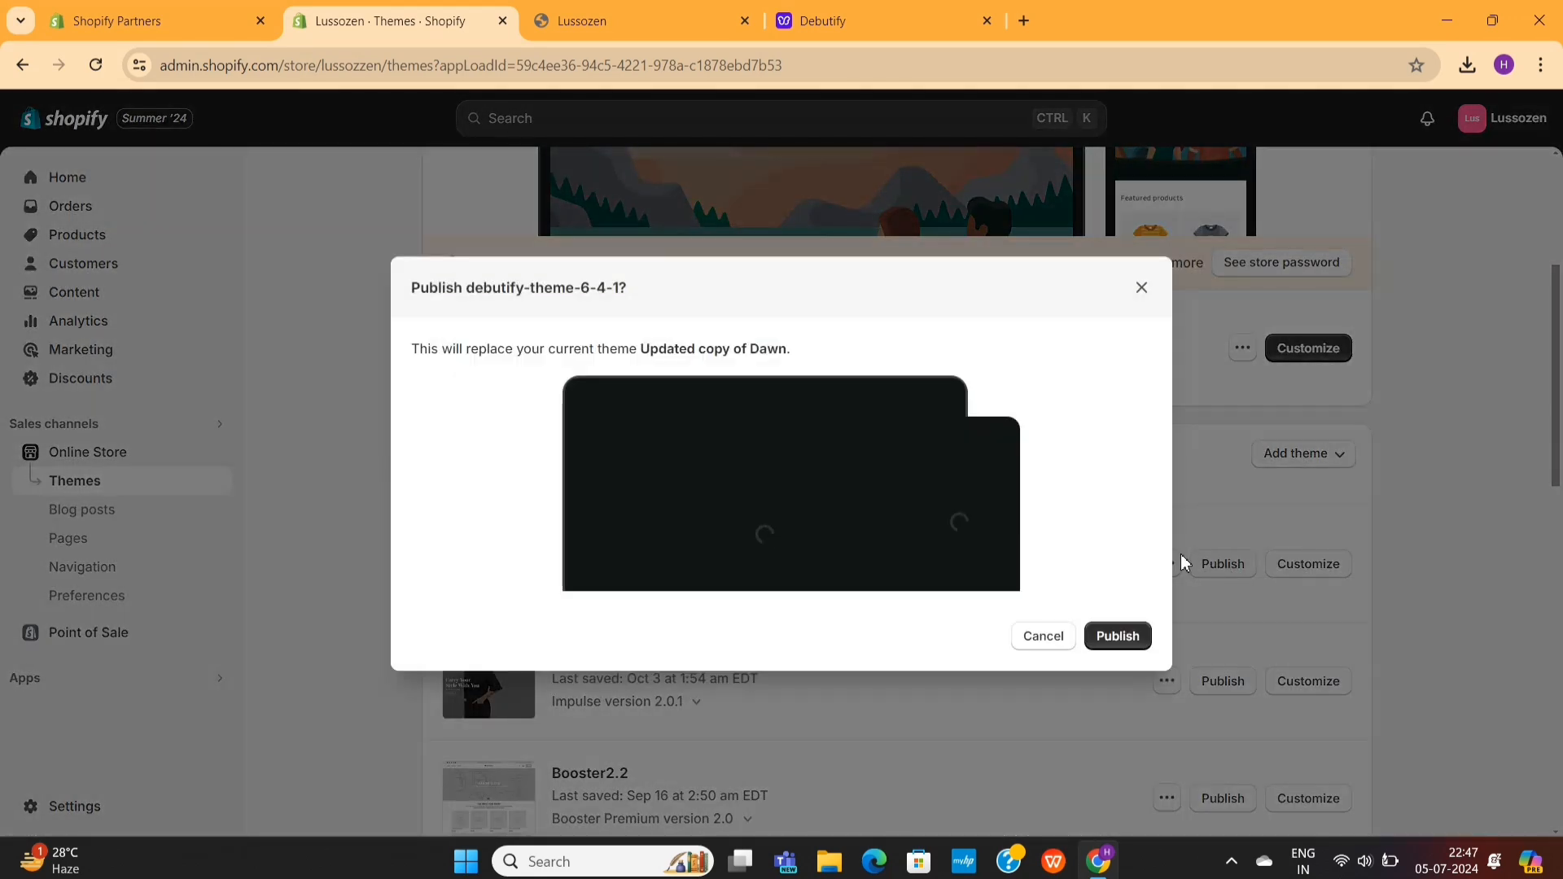
click(1124, 640)
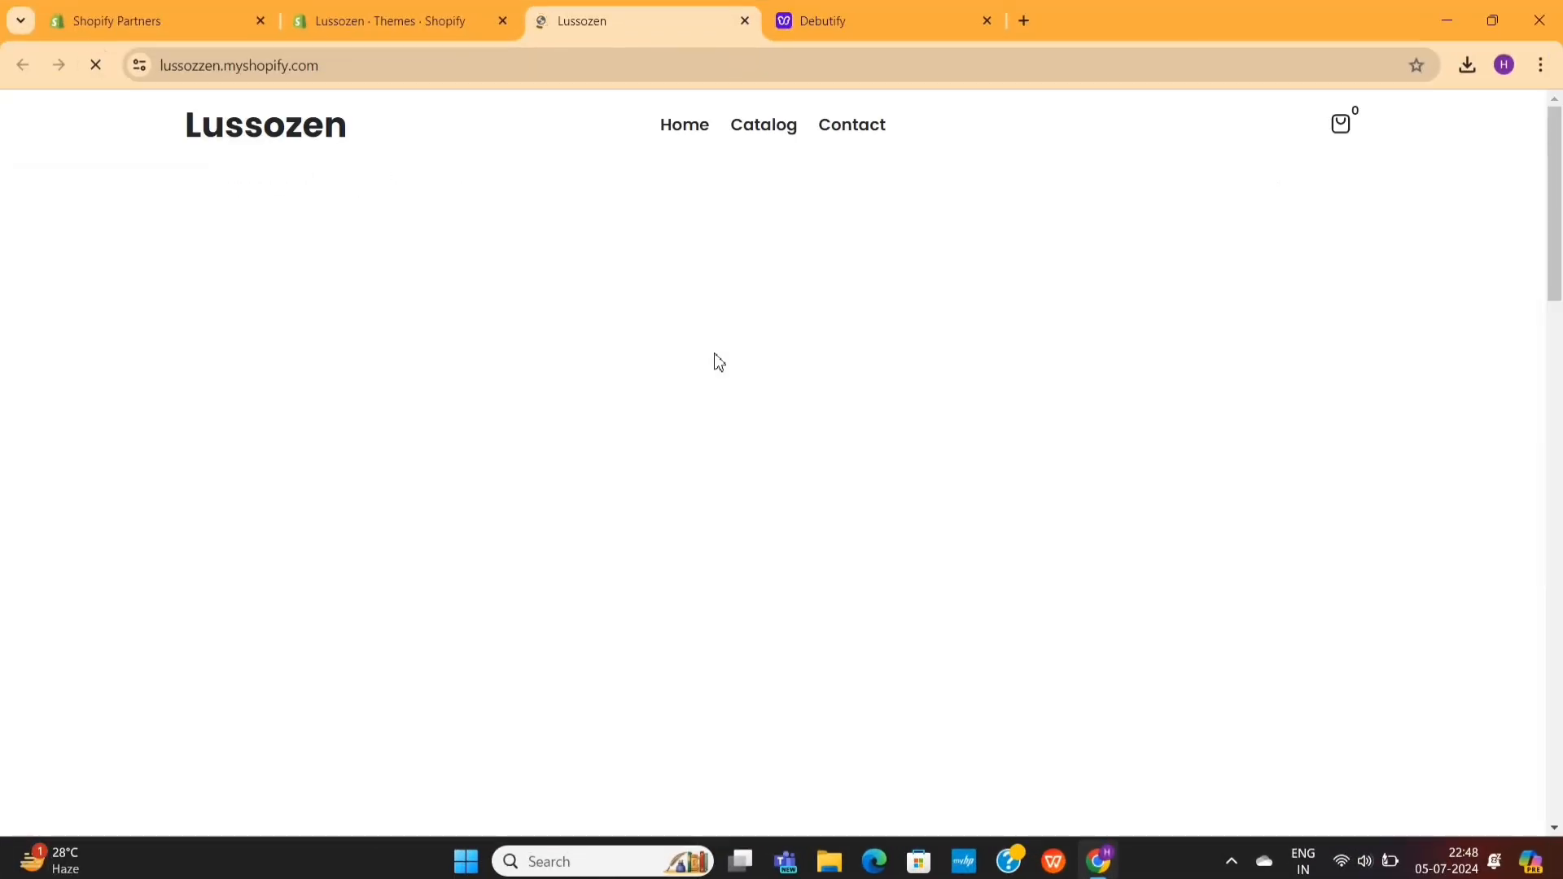
- Review the storefront home page with the Debutify theme down to its footer, and close the storefront and Debutify pages
scroll(715, 356, down, 10)
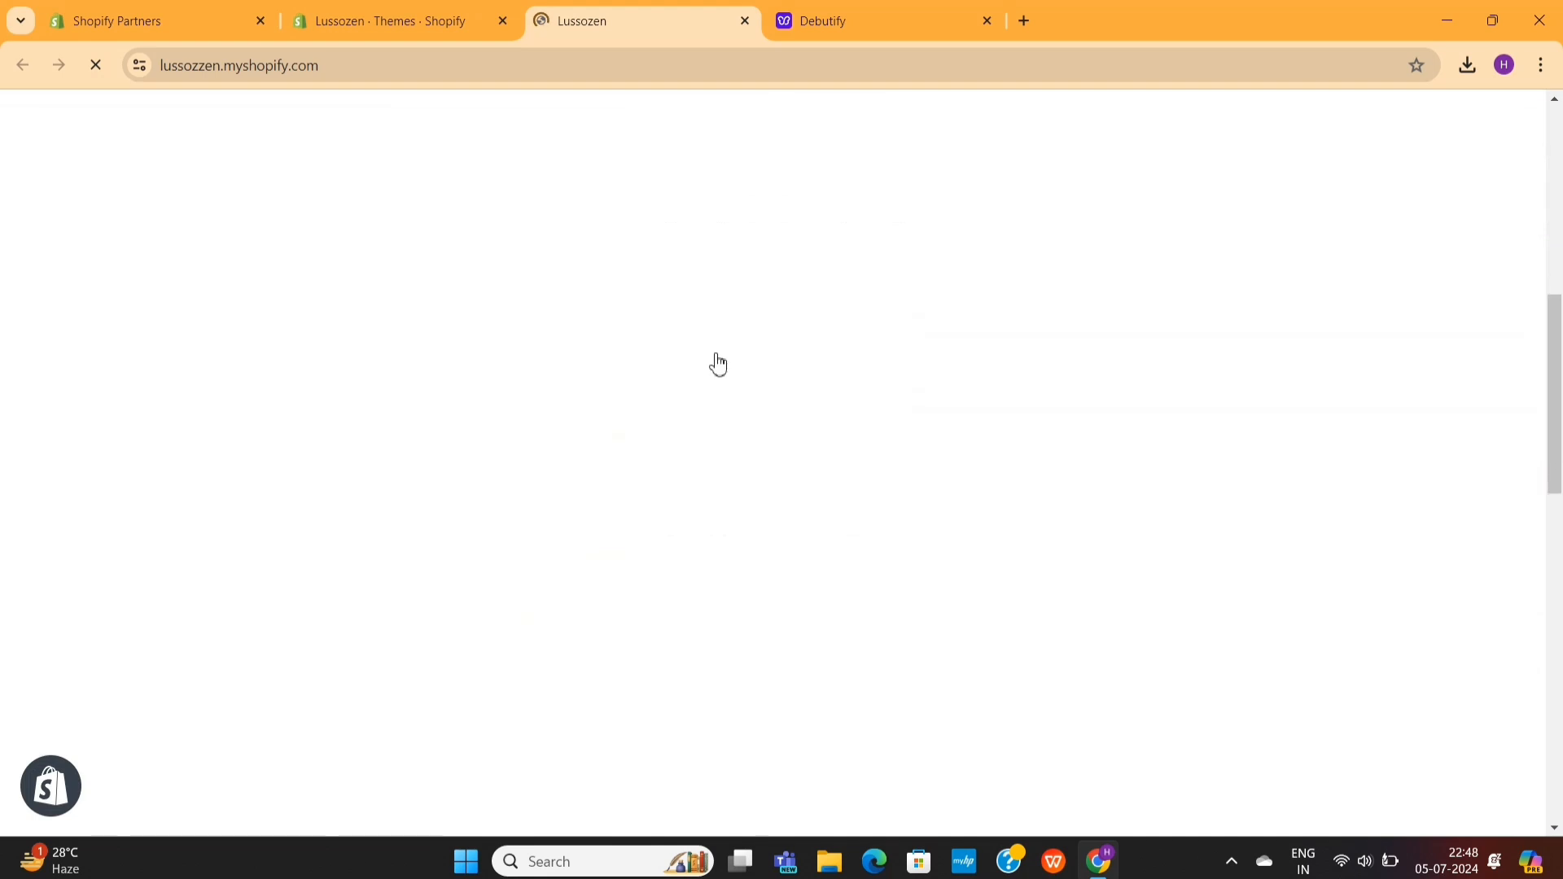
scroll(717, 363, down, 10)
scroll(717, 363, down, 8)
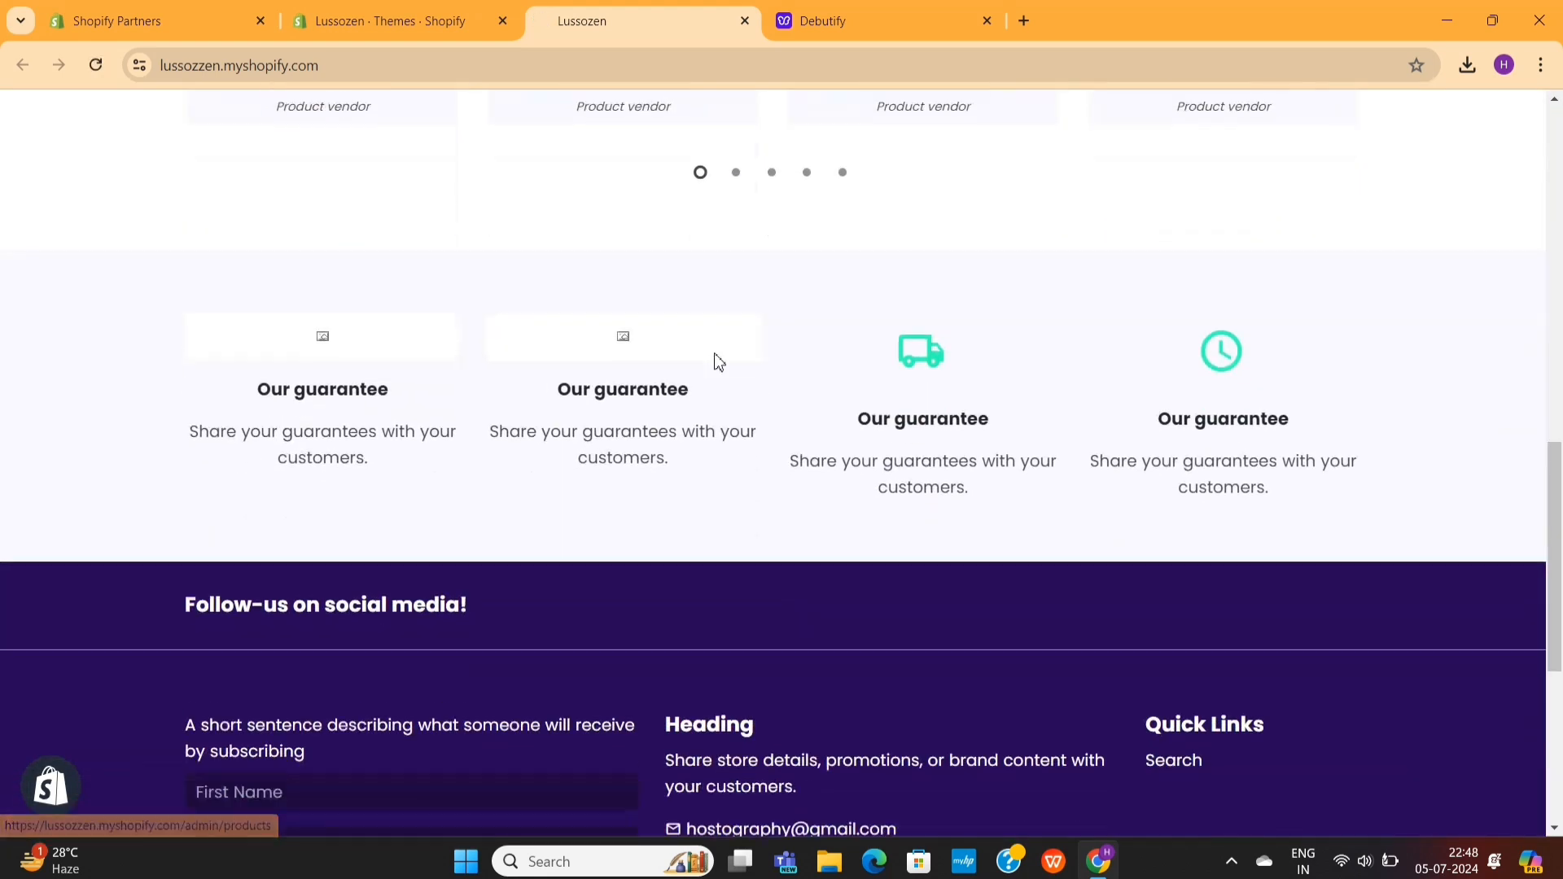
scroll(719, 361, up, 11)
scroll(717, 363, up, 8)
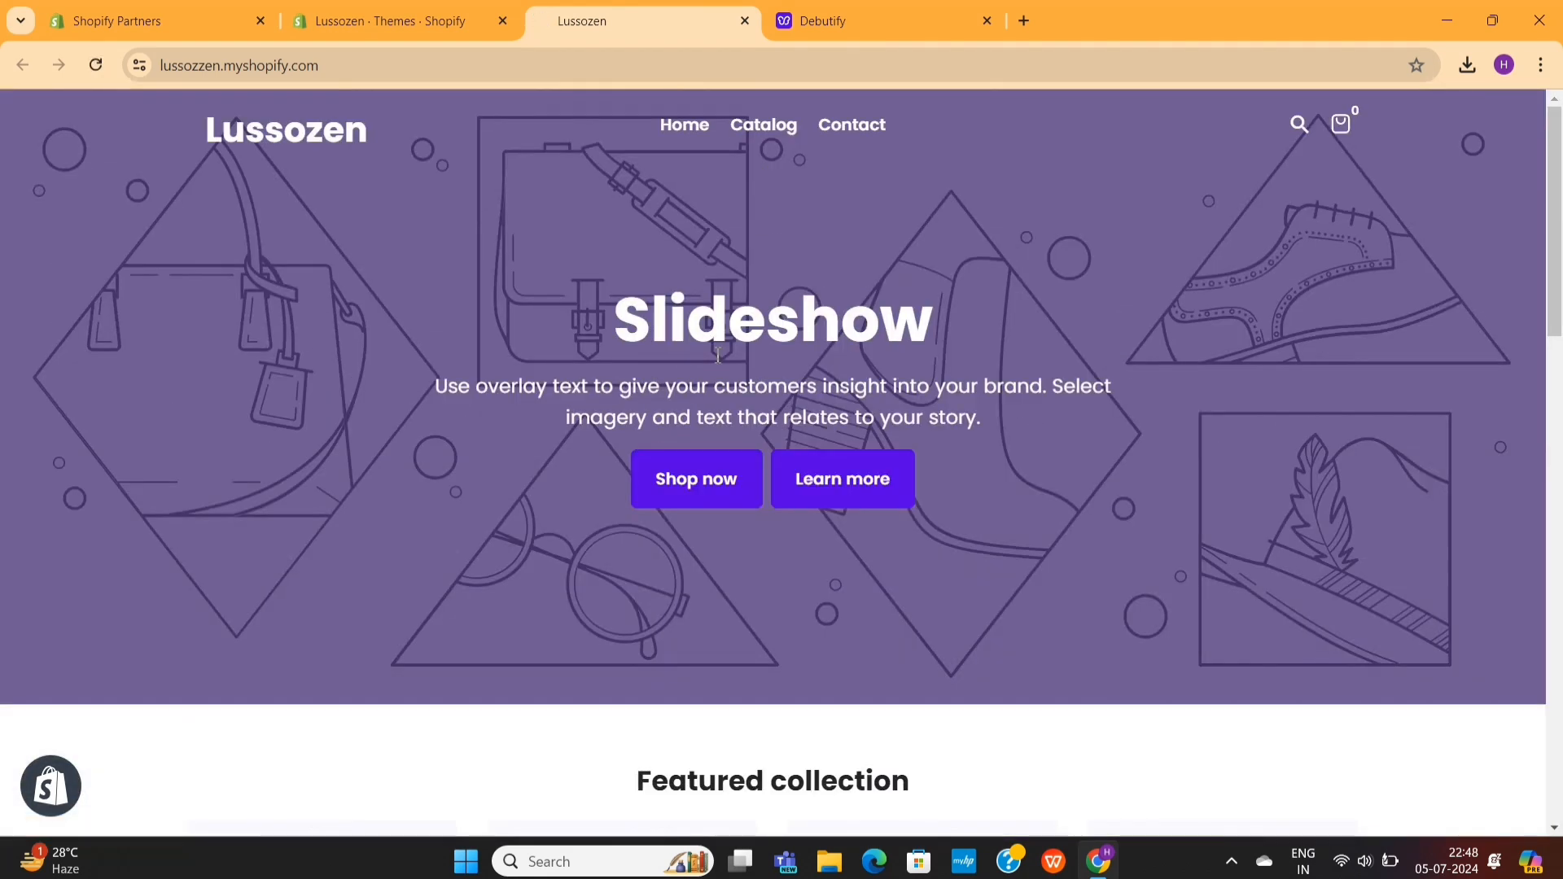
key(ctrl+w)
key(ctrl+w)
scroll(611, 530, down, 3)
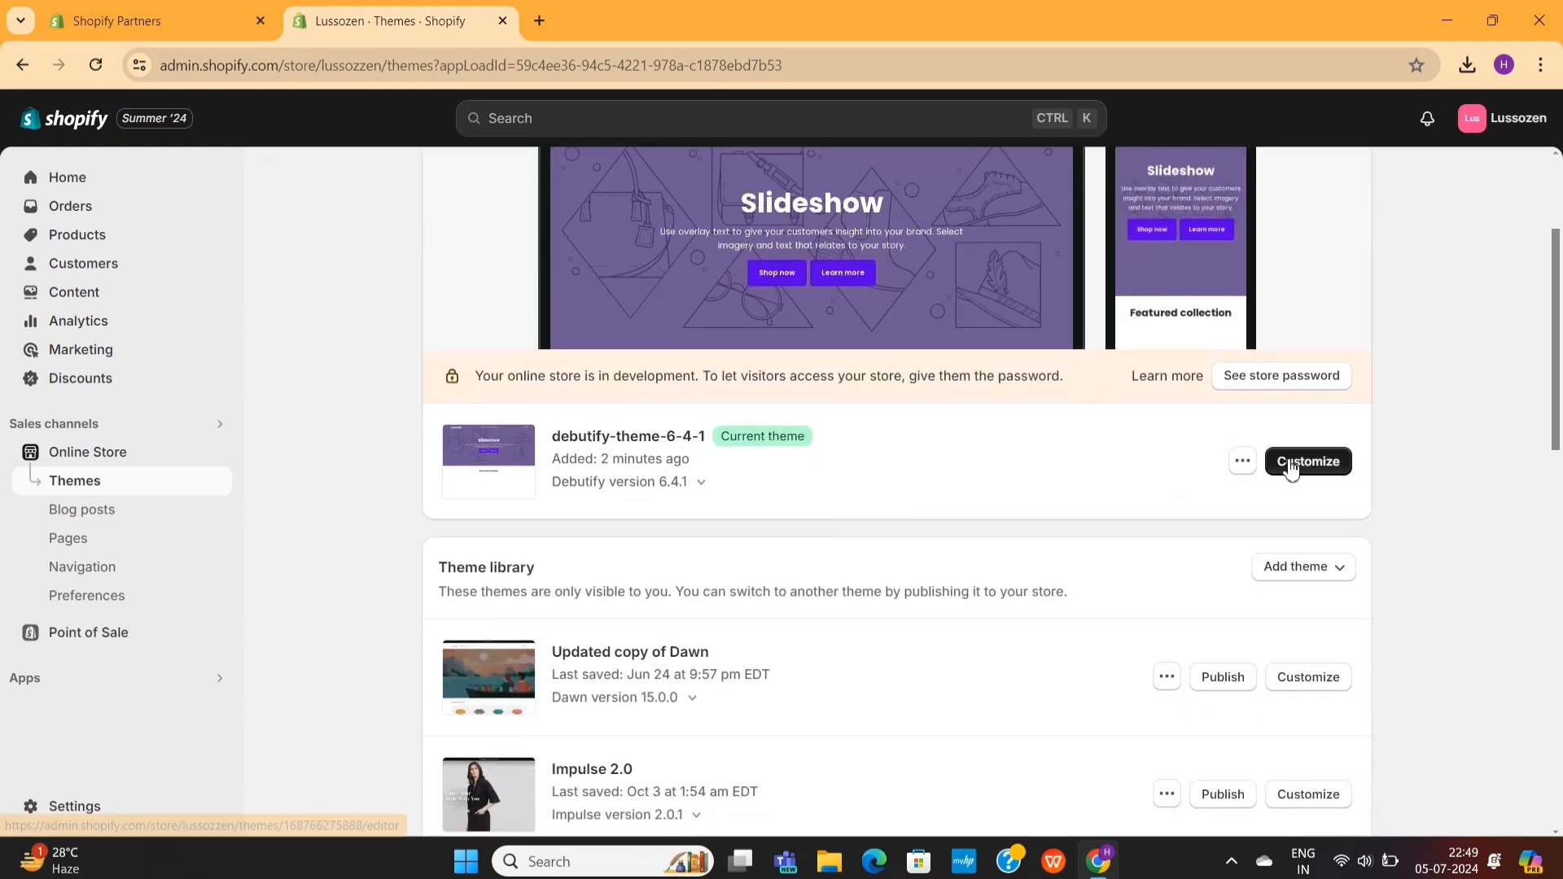
scroll(833, 470, up, 3)
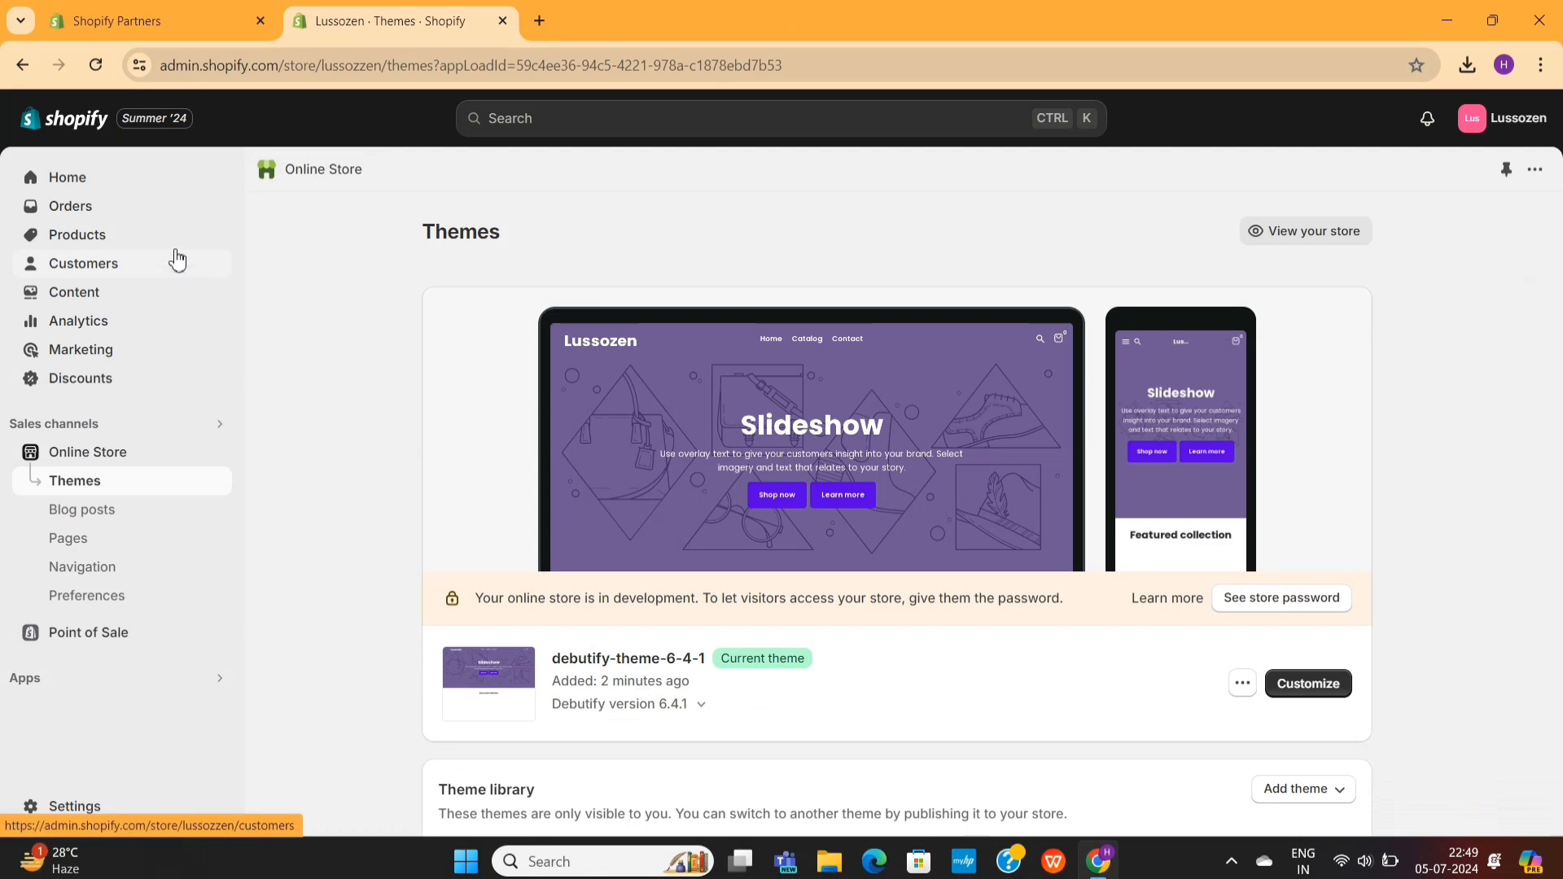
- Start a new product in the Shopify admin with the title "Short sleeve T-shirt"
click(93, 242)
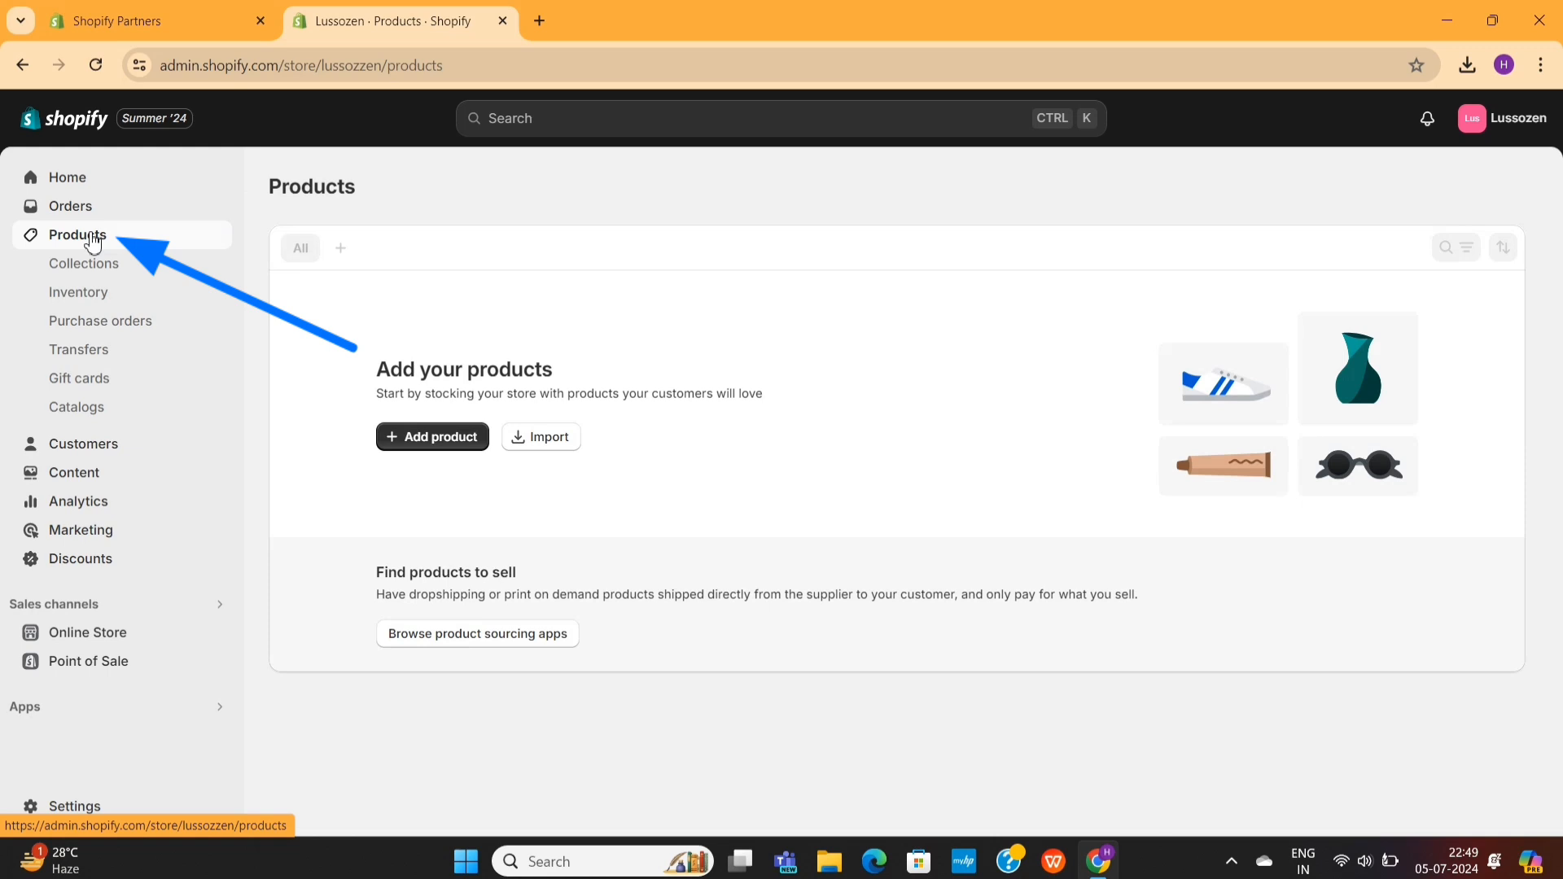
click(417, 439)
text(Short sleeve Tshirt)
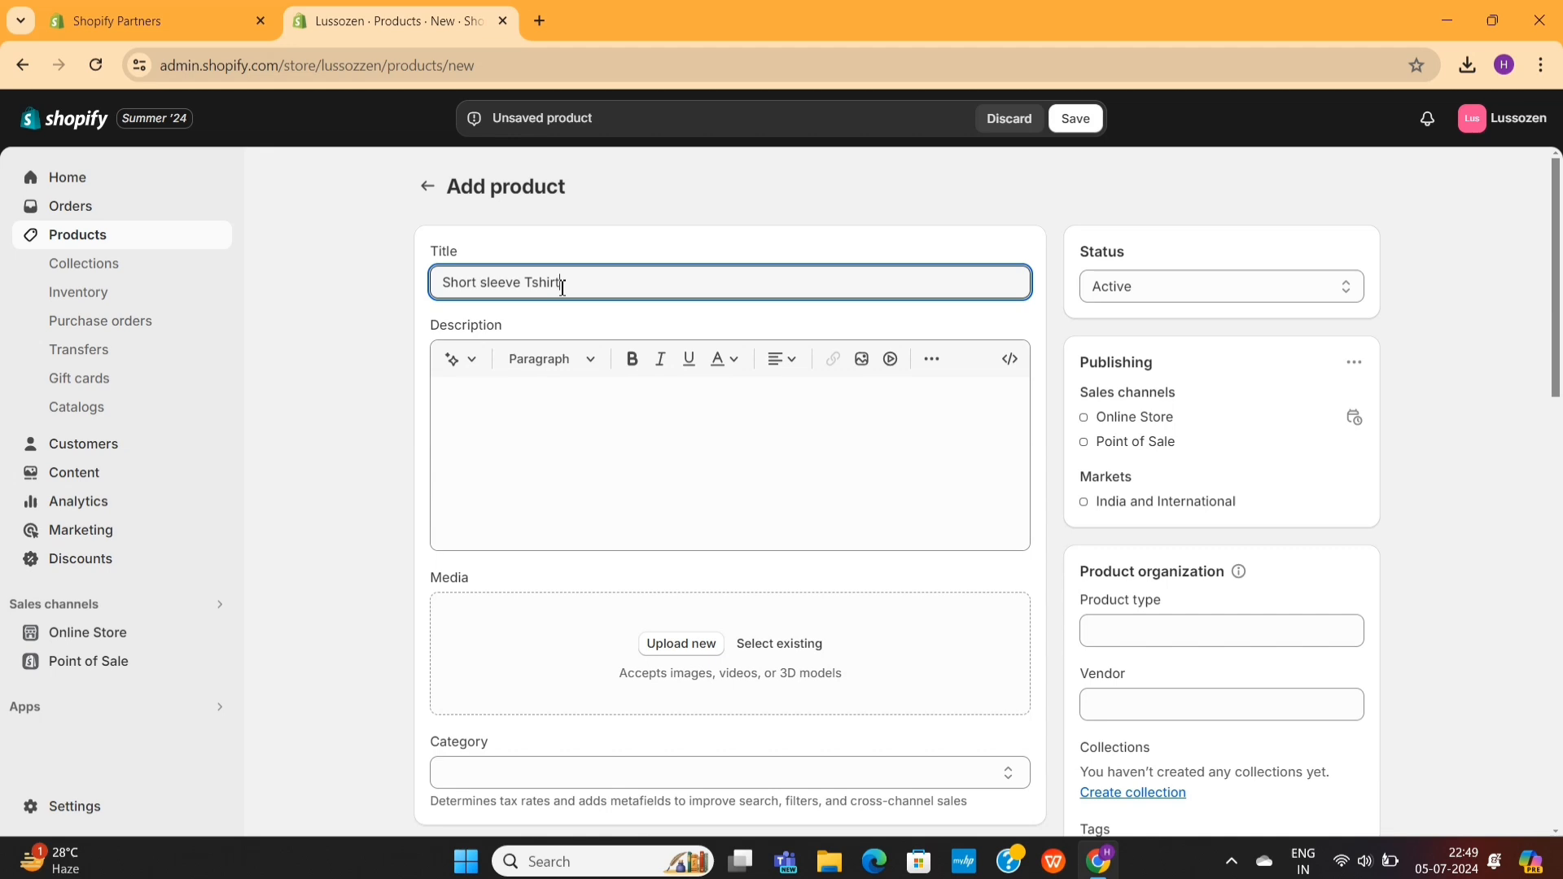
- Generate an automatic product description from the keywords "Short sleeve T-shirt" in the Expert tone and keep it
click(452, 359)
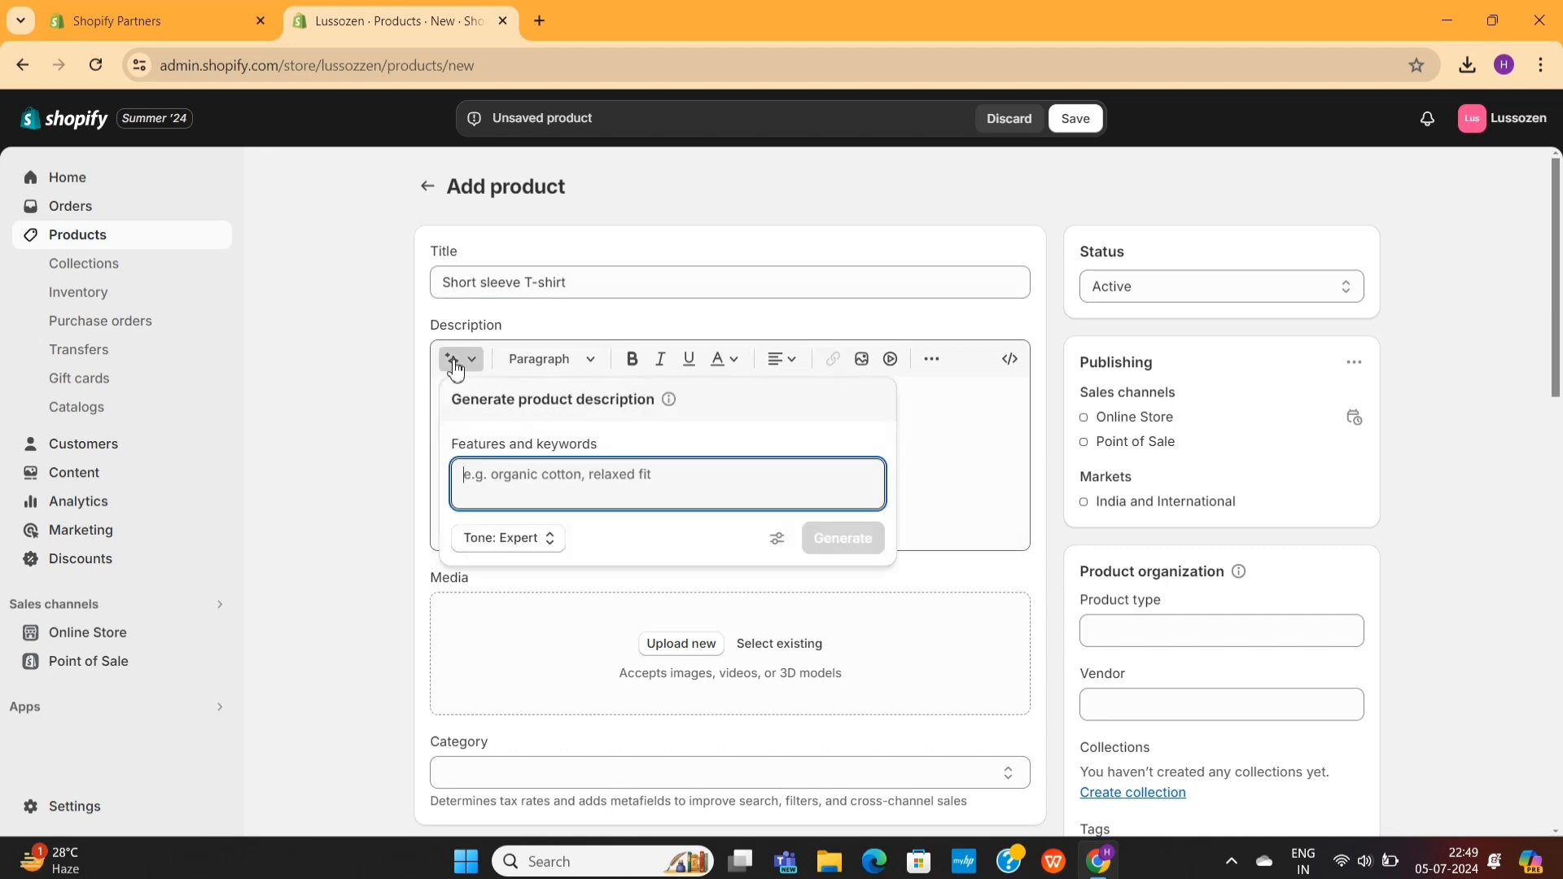
click(829, 544)
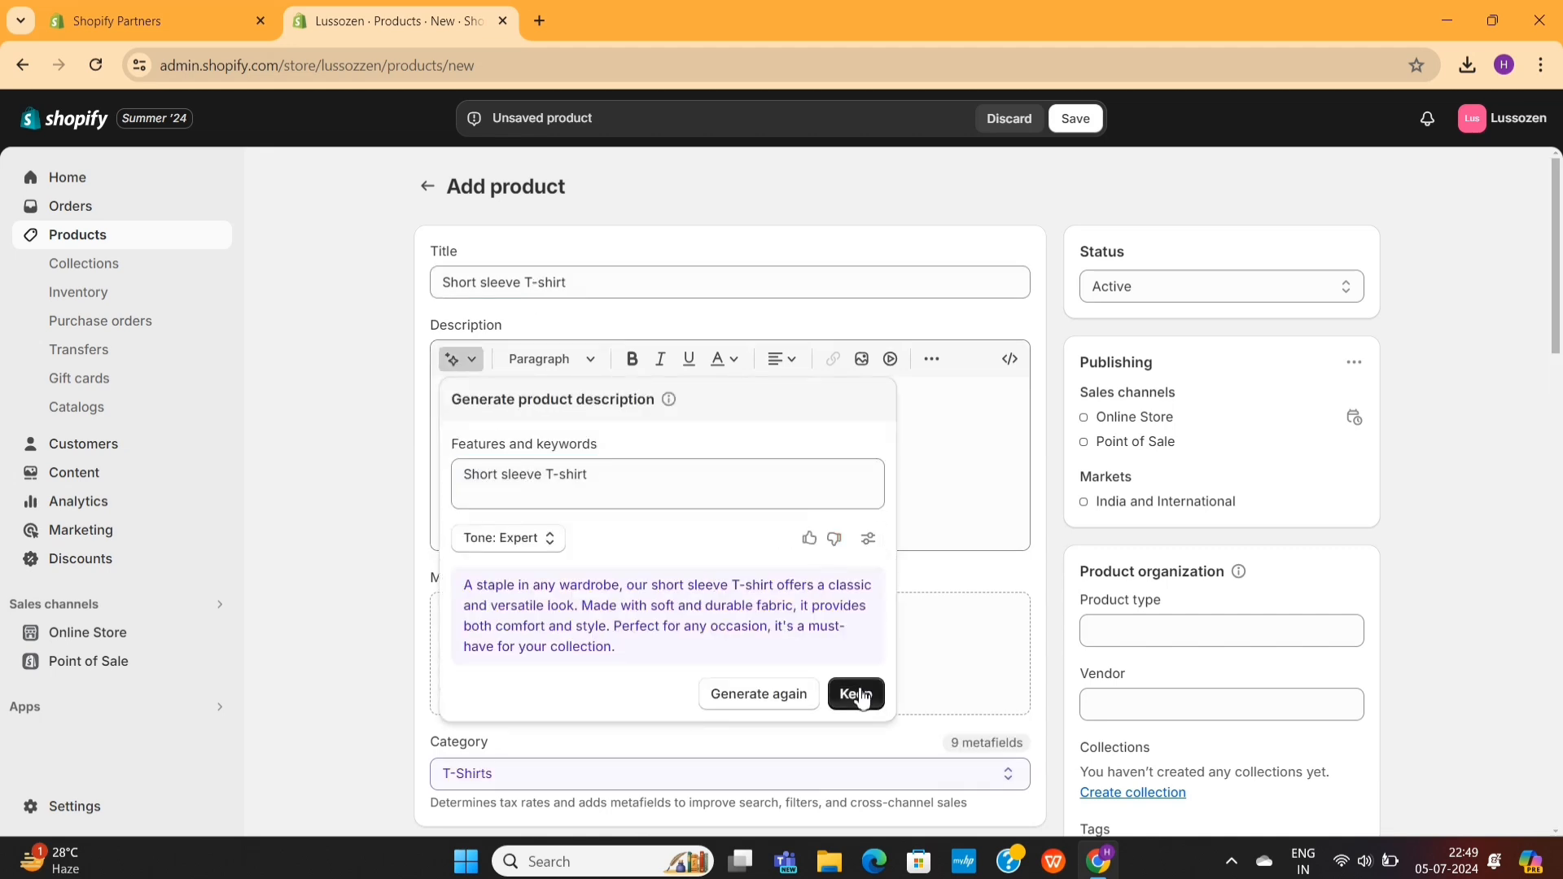
click(852, 695)
- Upload the three T-shirt JPEG images dated today from the Downloads folder as the product's media
scroll(723, 499, down, 1)
click(695, 542)
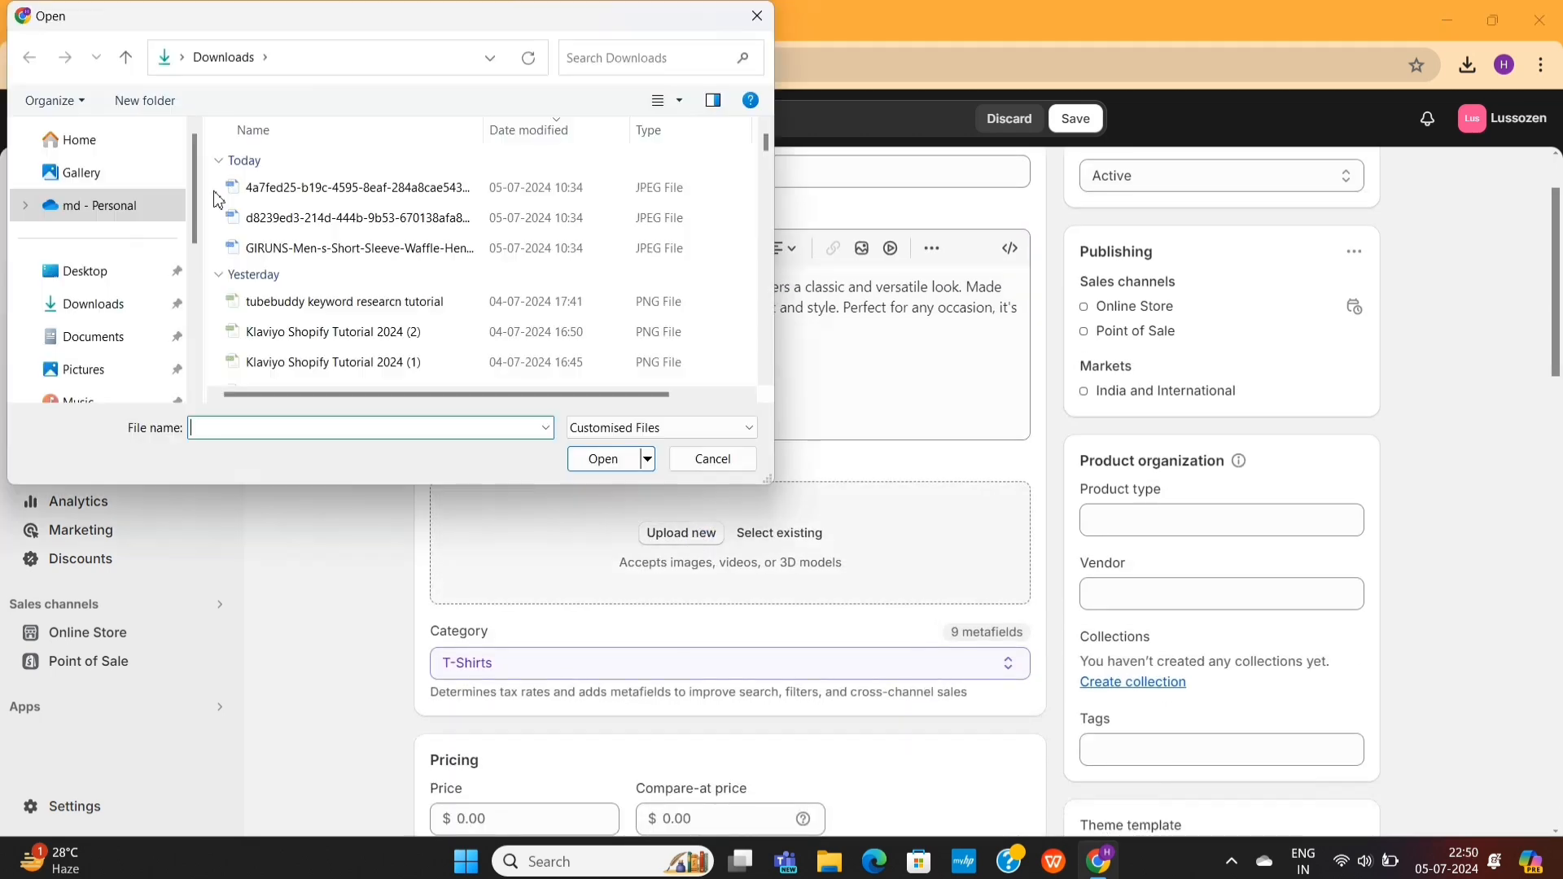
drag(219, 180, 228, 259)
click(604, 461)
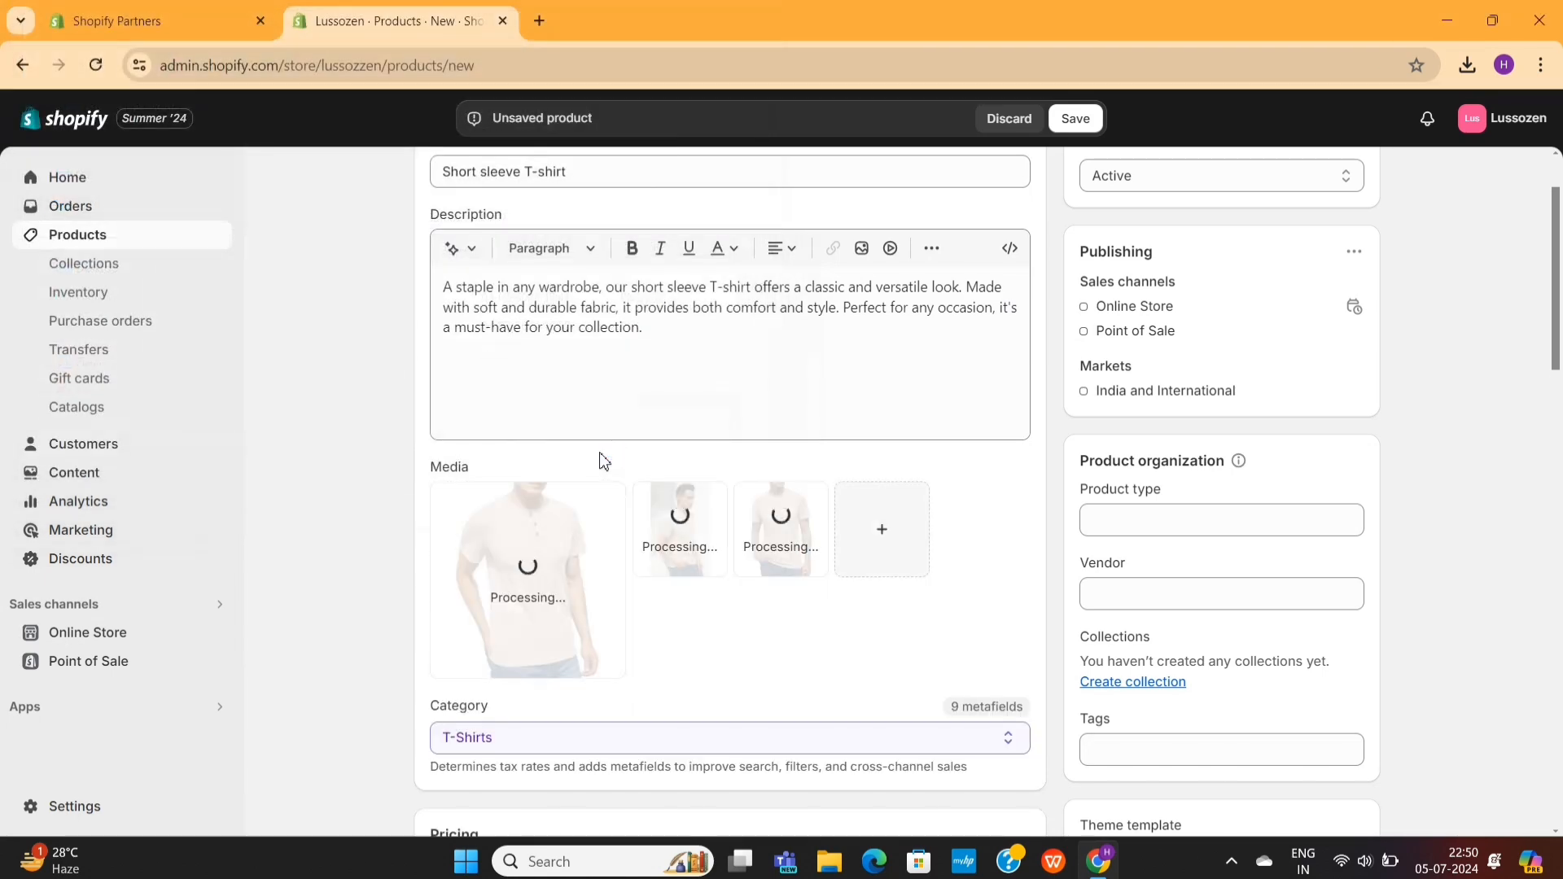
- Open the third T-shirt photo, with the man against the wall, in the media editor's background tool
scroll(716, 603, down, 1)
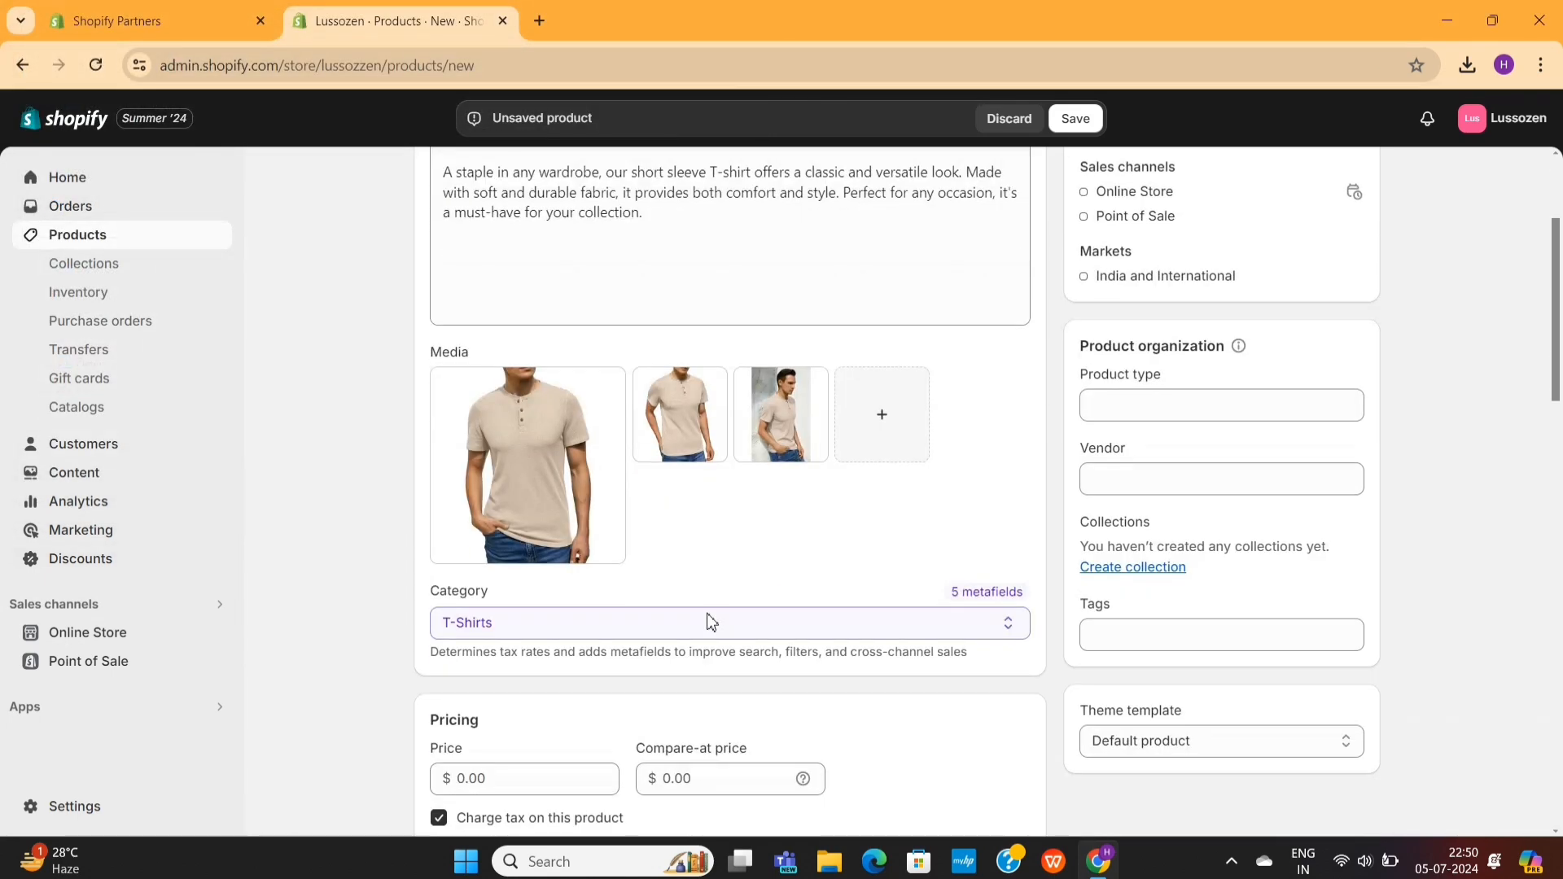
scroll(754, 456, up, 1)
click(774, 472)
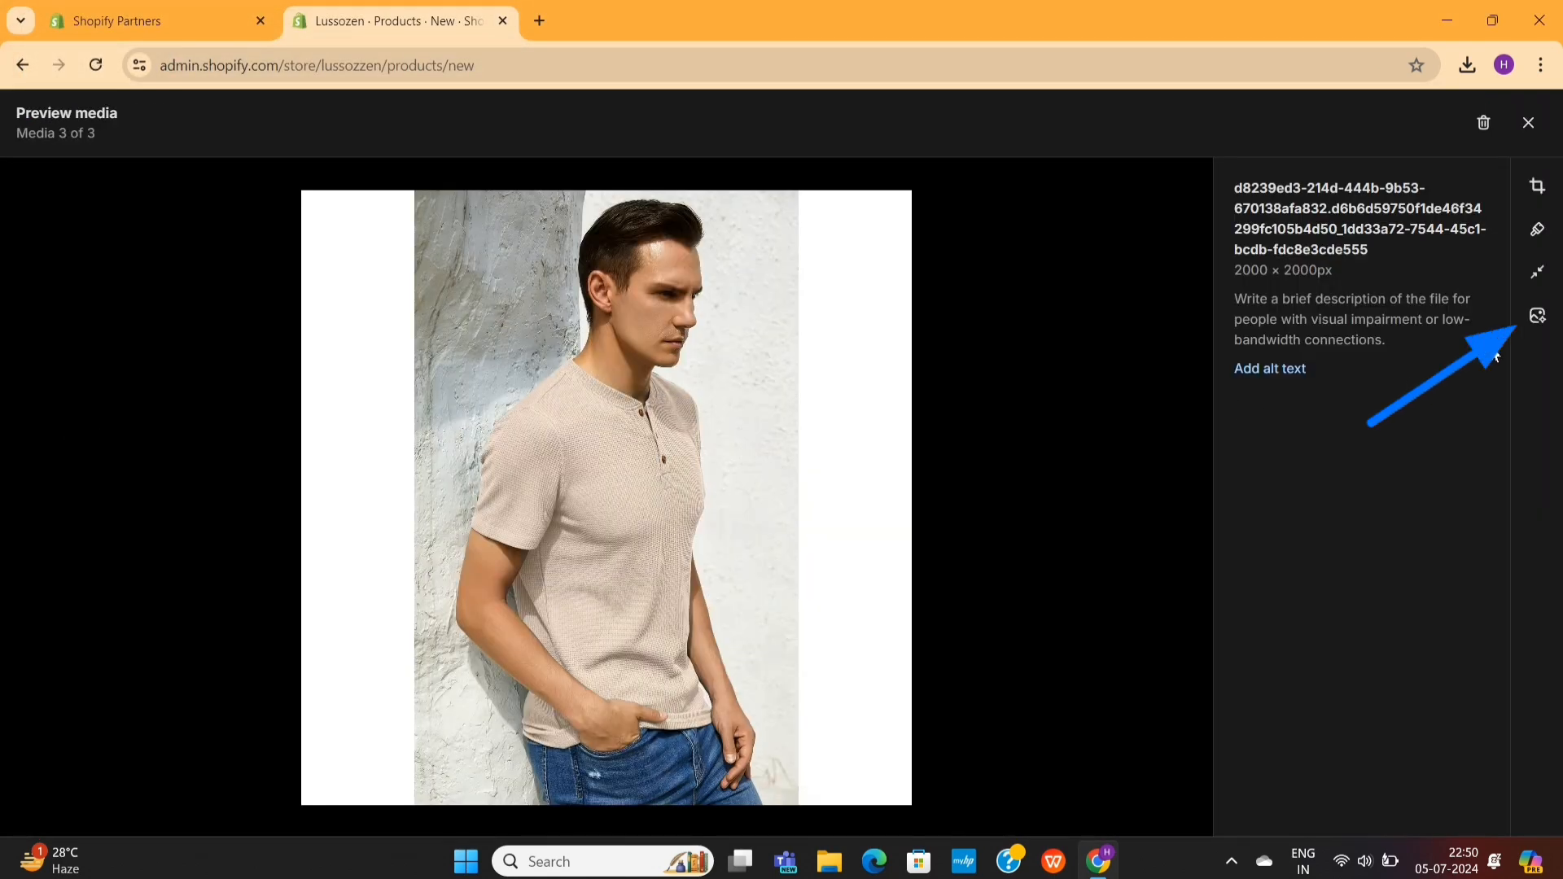
click(1538, 317)
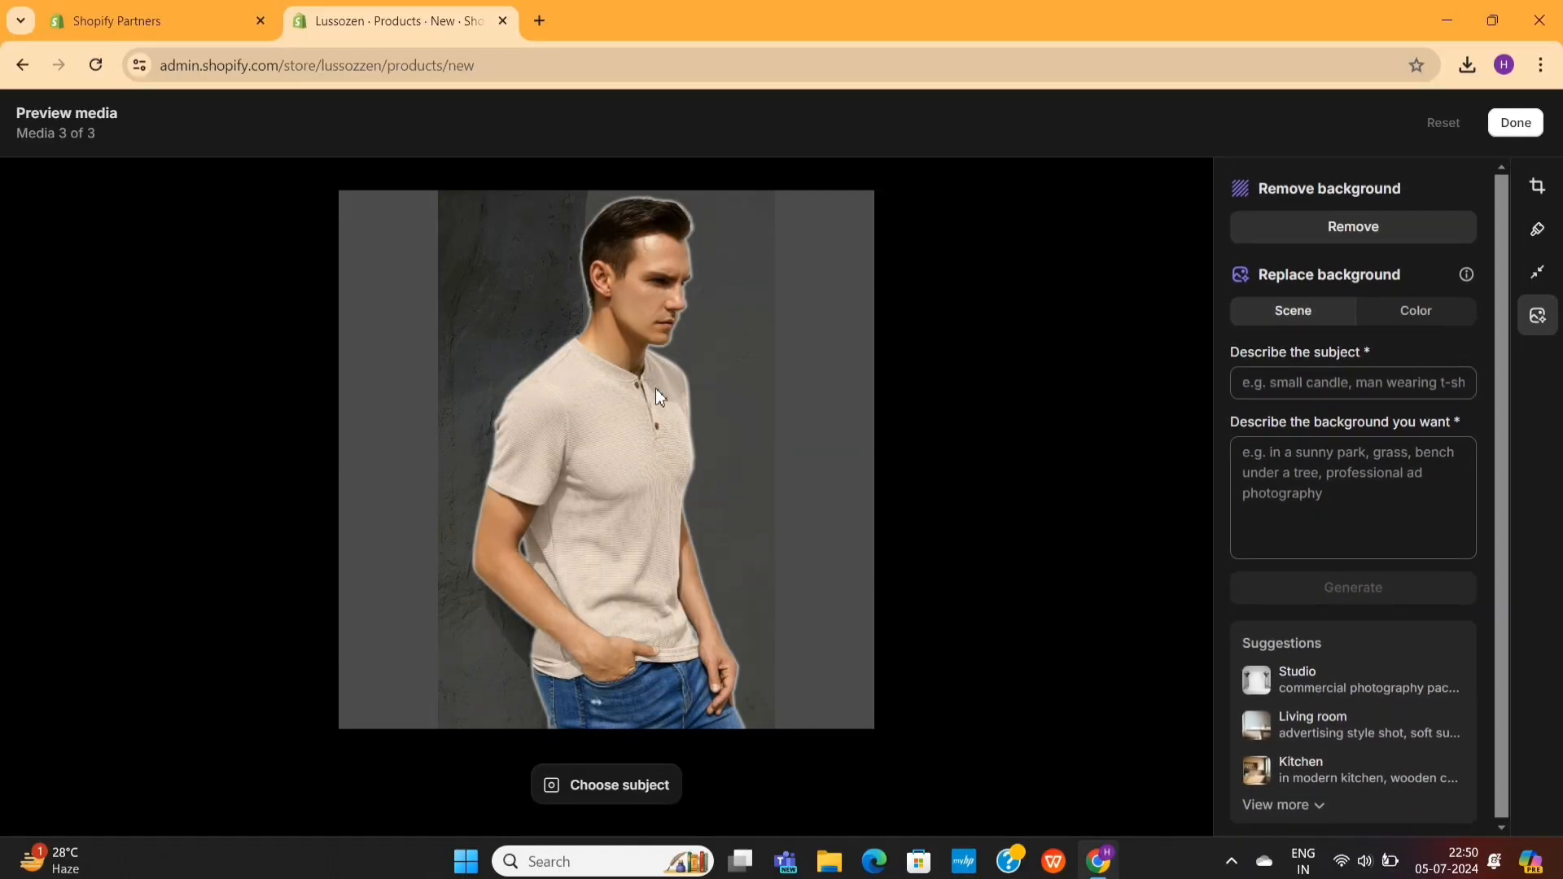
- Try removing the photo's background and replacing it with solid dominant and complementary colors
click(1365, 232)
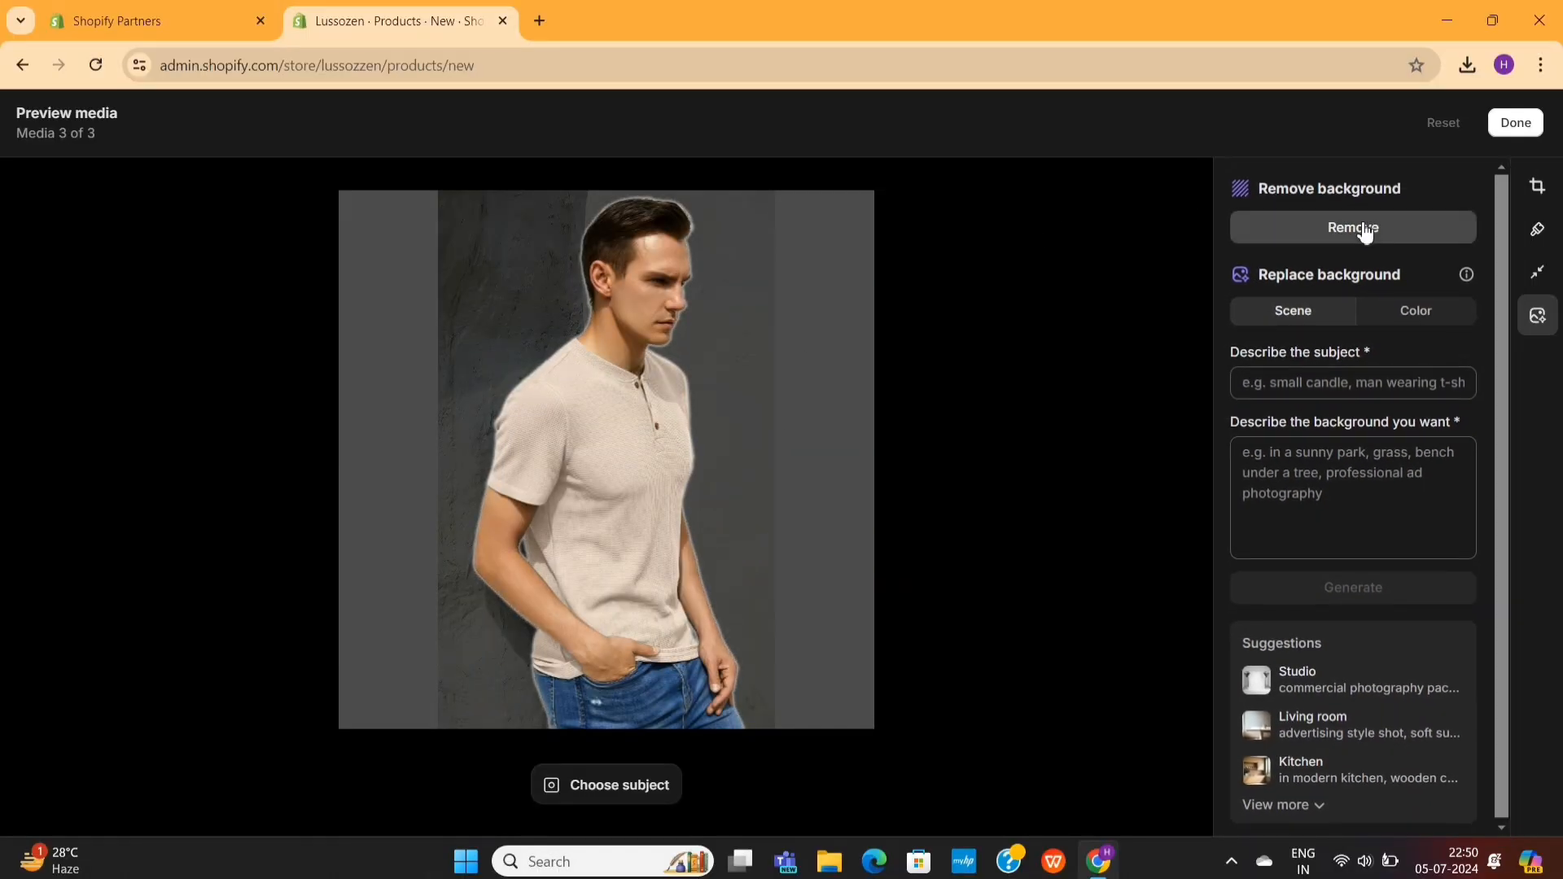
click(1429, 311)
click(1340, 461)
click(1478, 461)
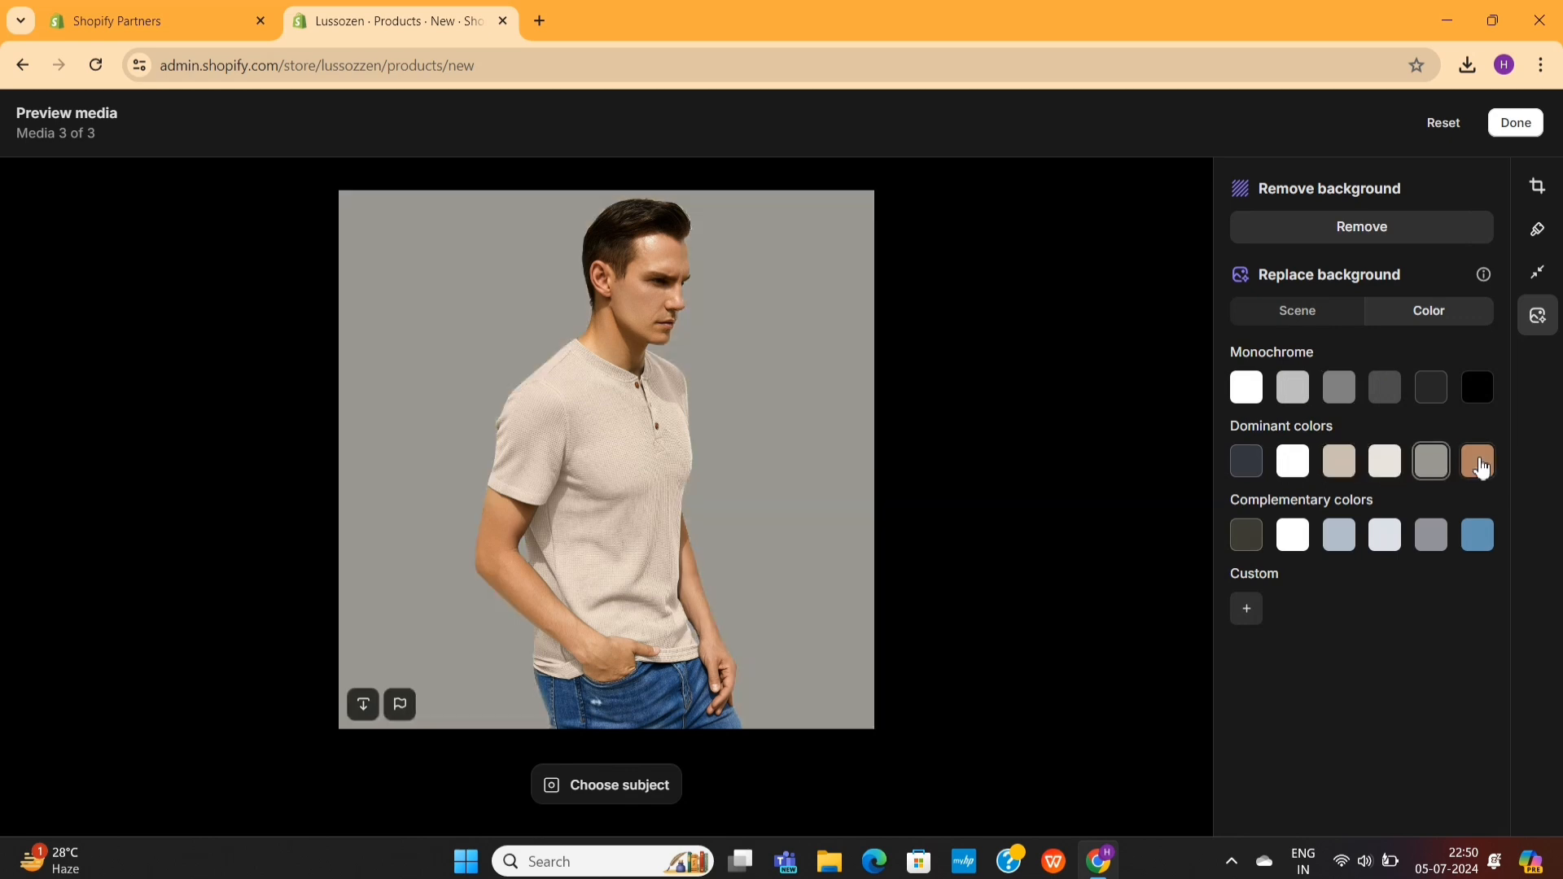
click(1478, 535)
- Generate Studio scene backgrounds for the photo with the light gray seamless backdrop description, and choose the third generated variant
click(1298, 311)
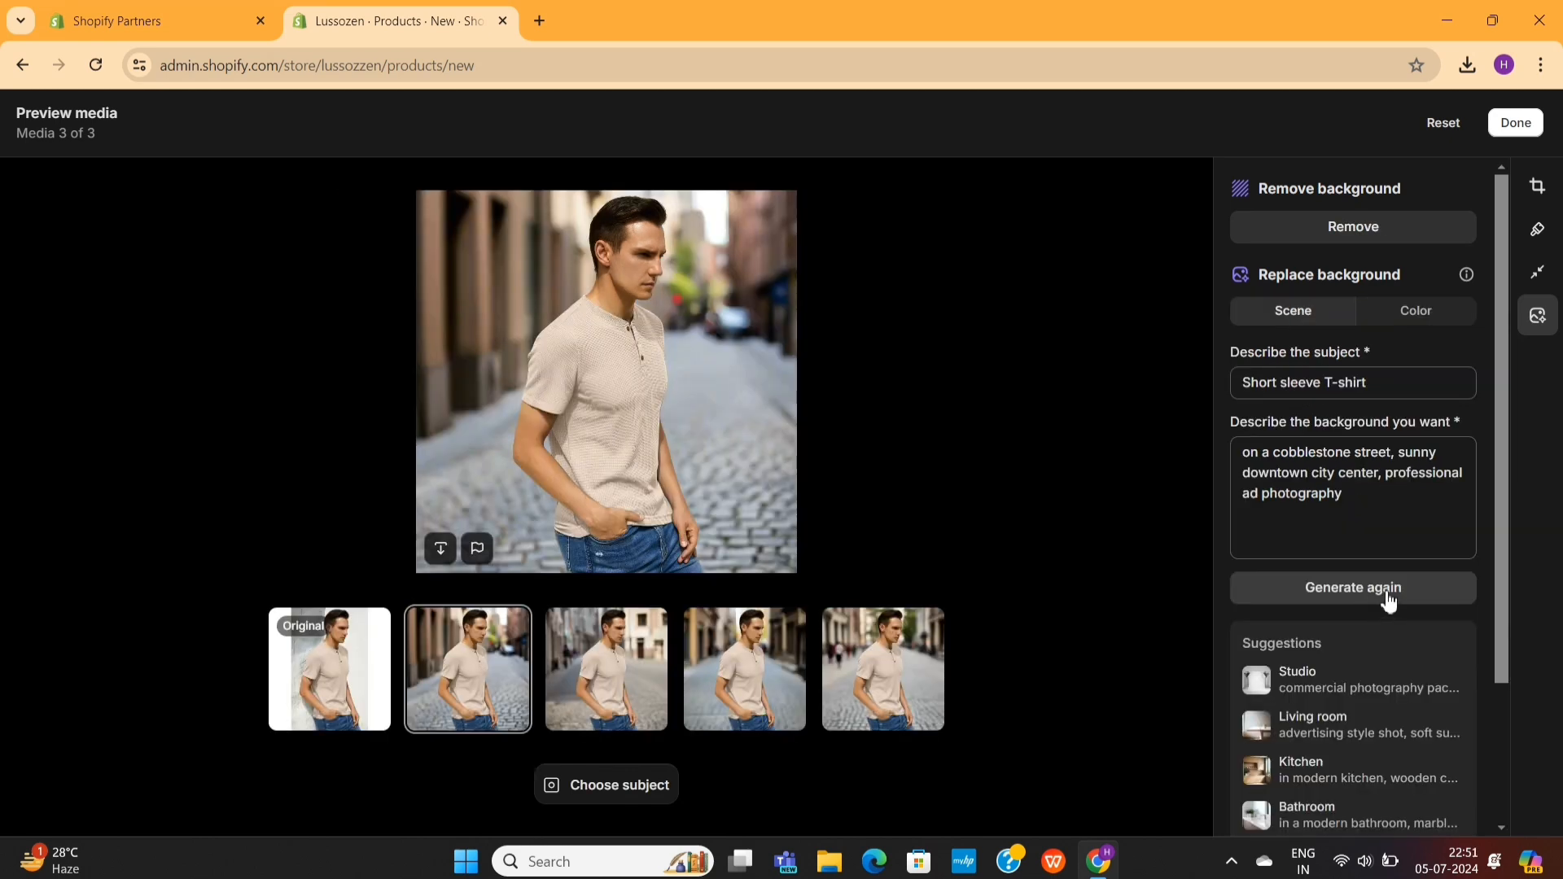
scroll(1389, 600, down, 1)
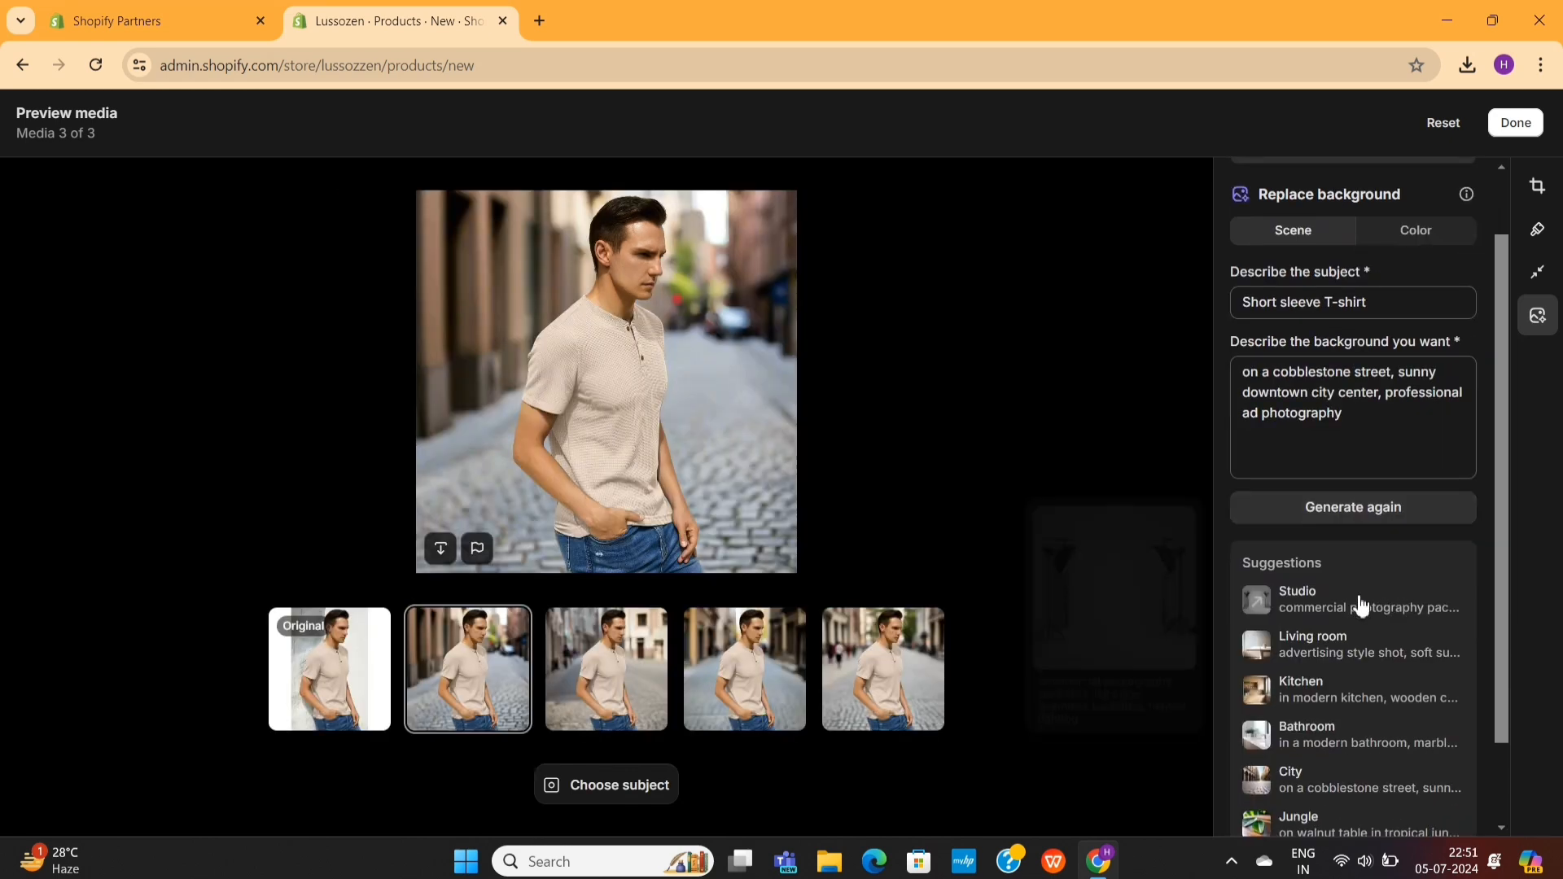
click(1300, 609)
click(1376, 514)
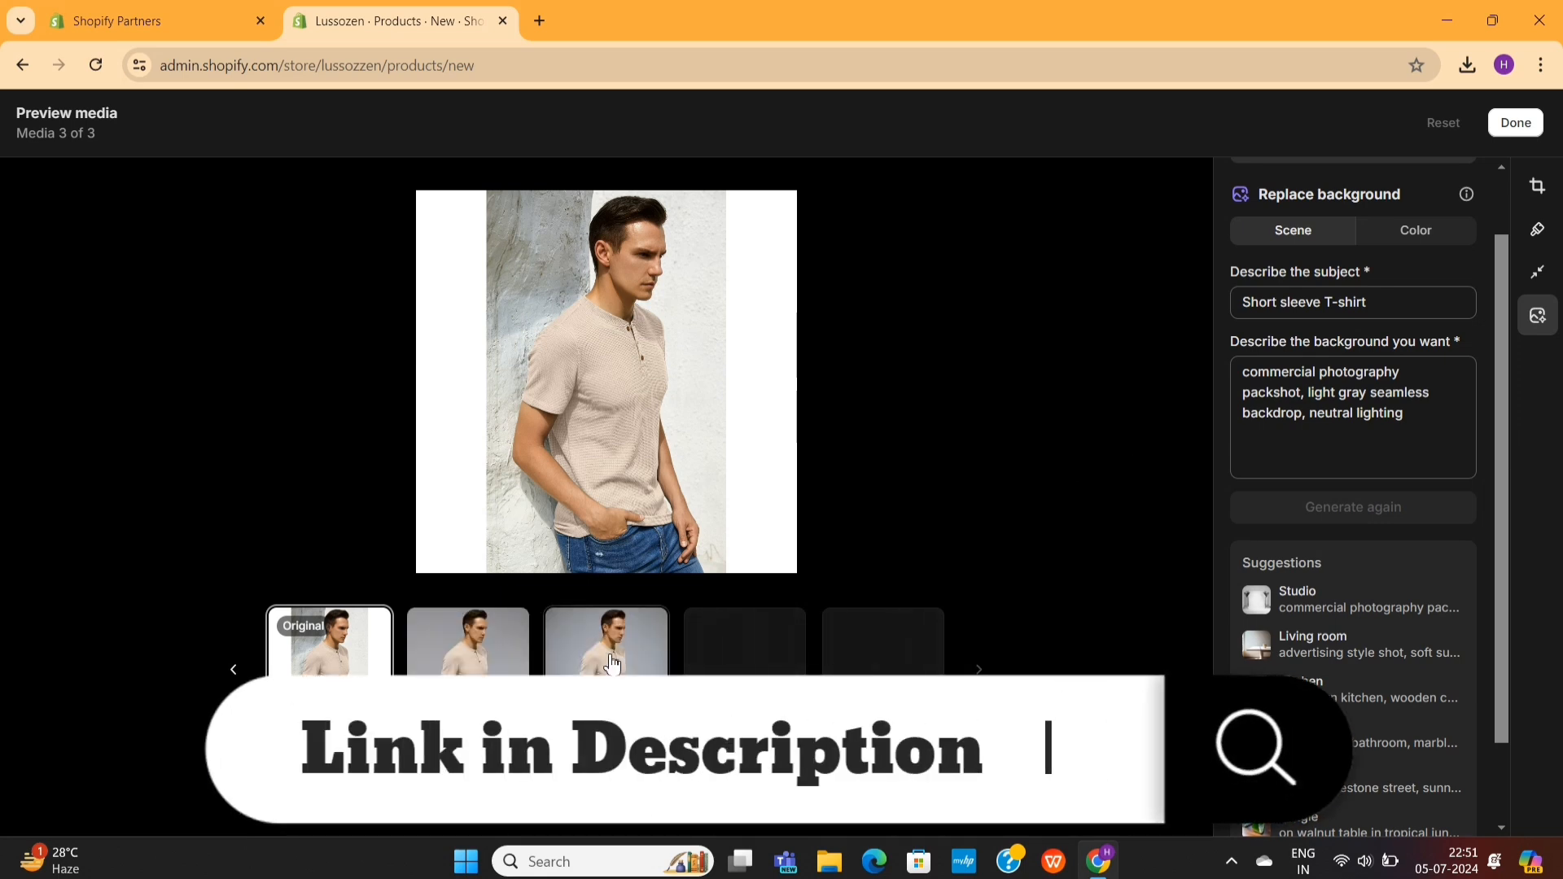
click(745, 700)
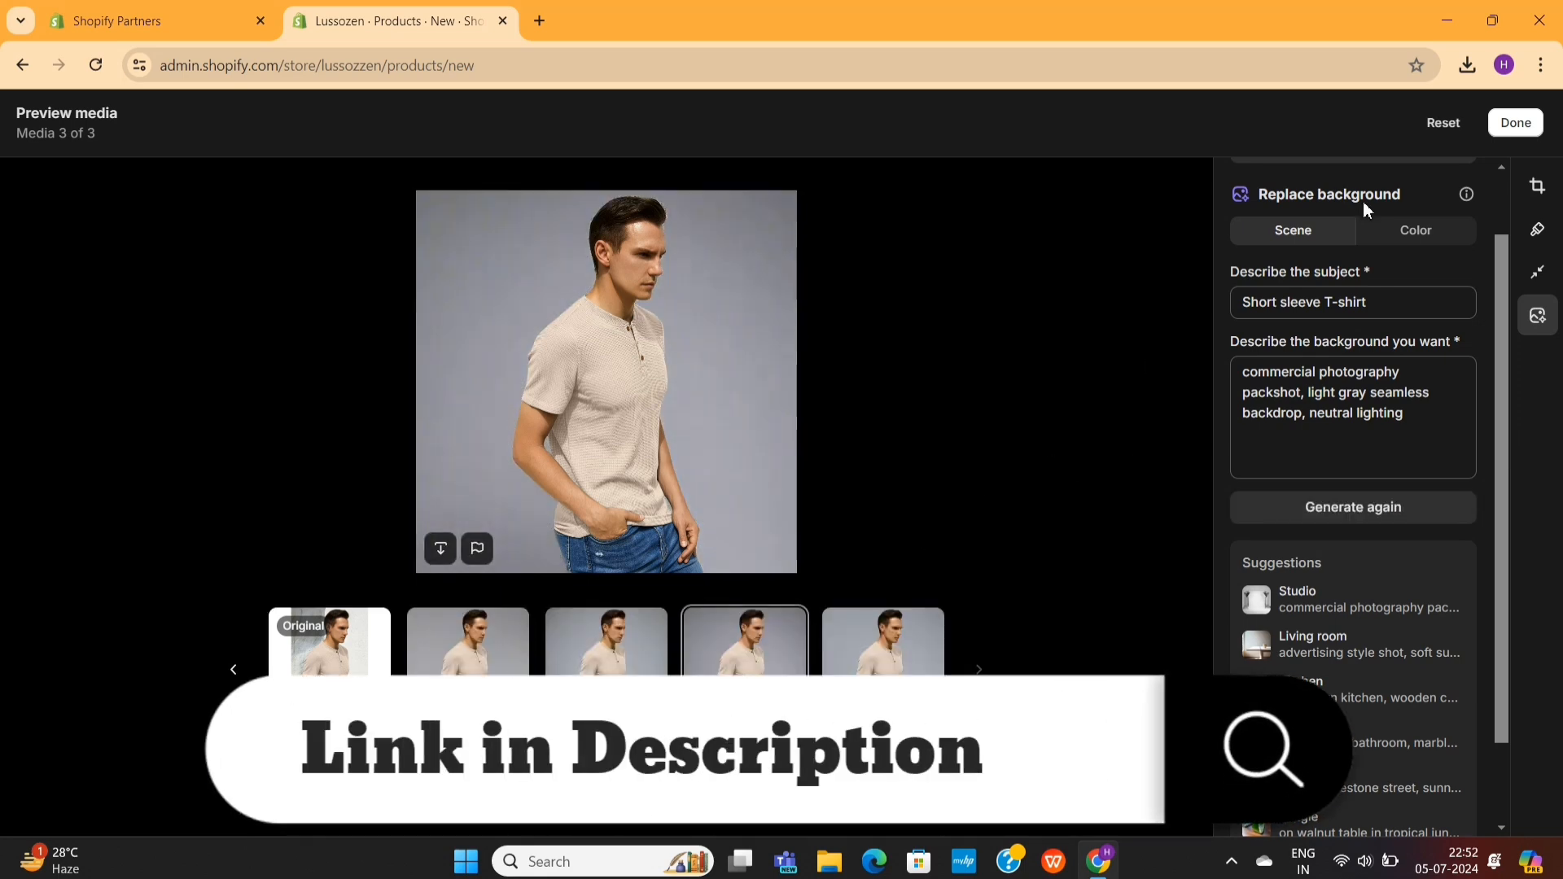
- Save the edited studio photo as a new image and move it to the first place in the product's media
click(1507, 133)
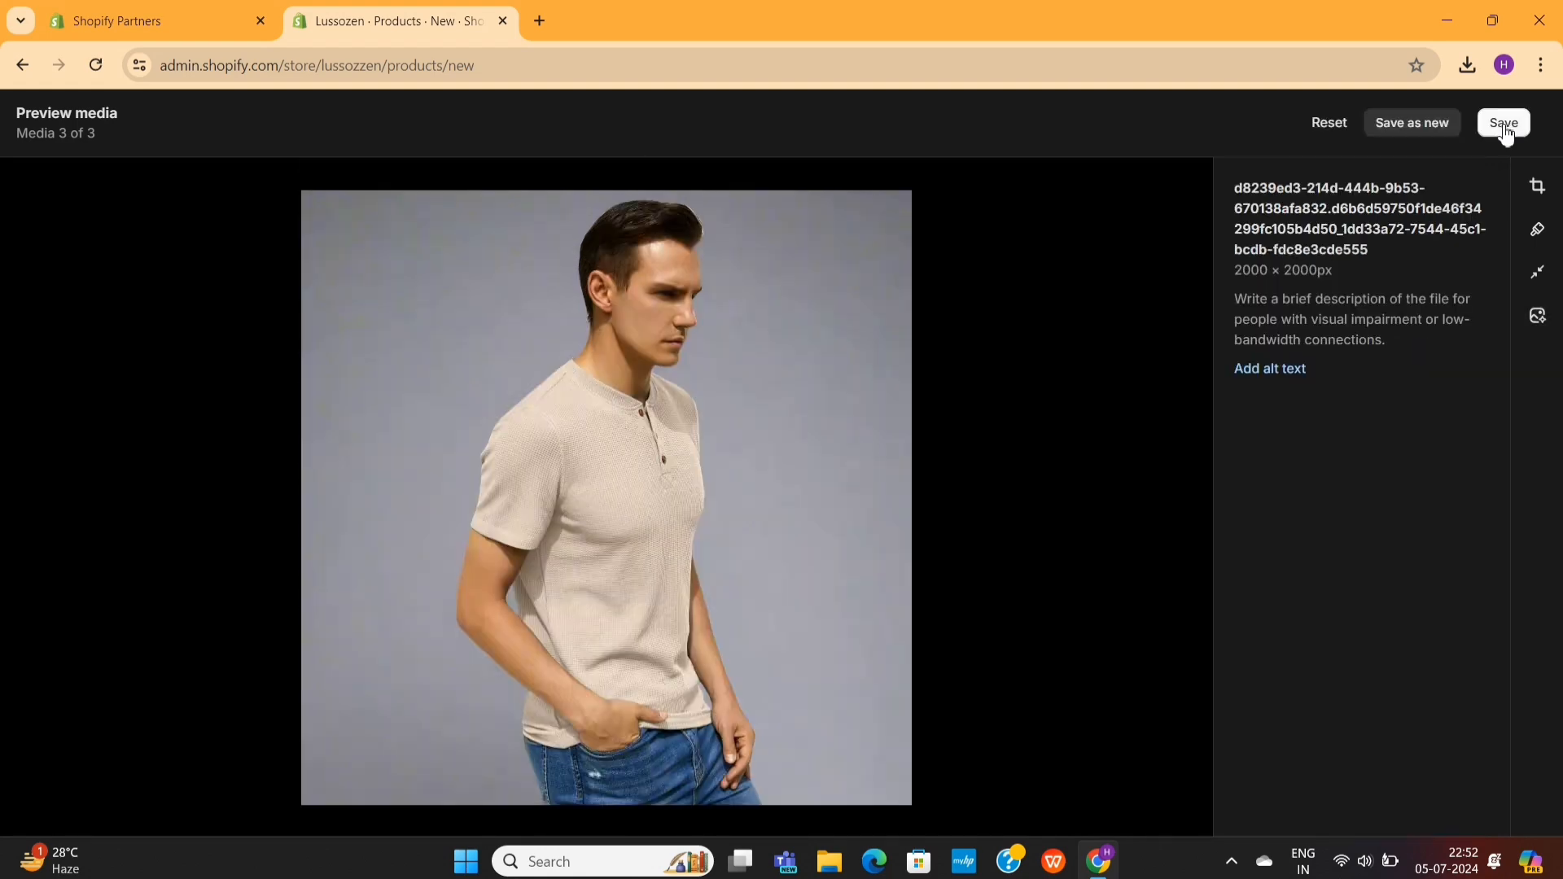
click(1505, 126)
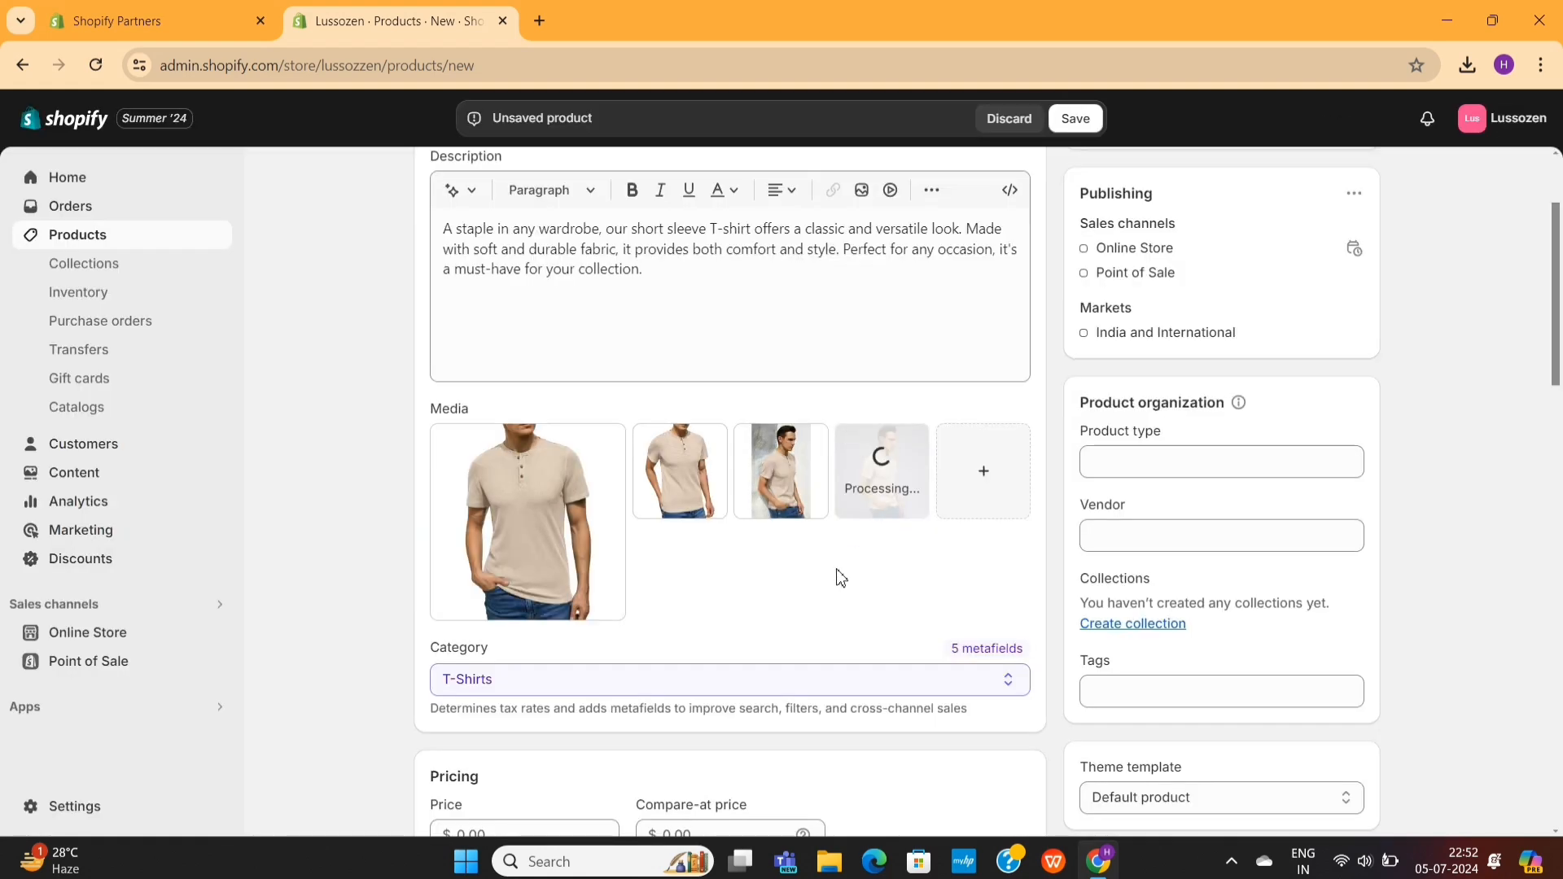
drag(904, 492, 572, 527)
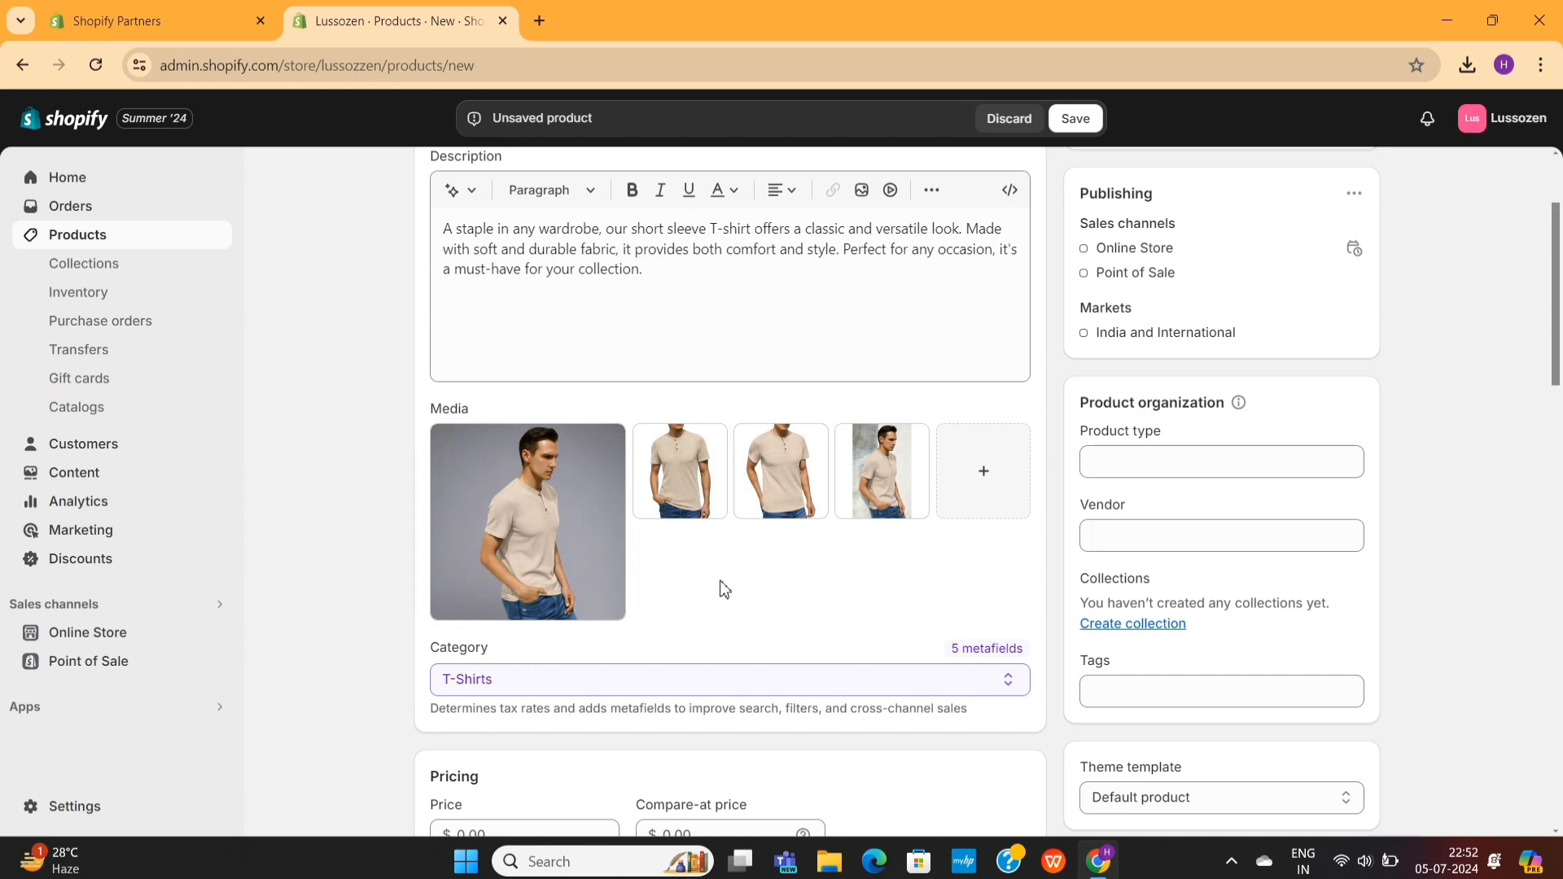
- Set the product's price to $9.99, compare-at price to $19.99 and cost per item to $4
scroll(723, 586, down, 5)
click(534, 453)
text(9.99)
click(711, 470)
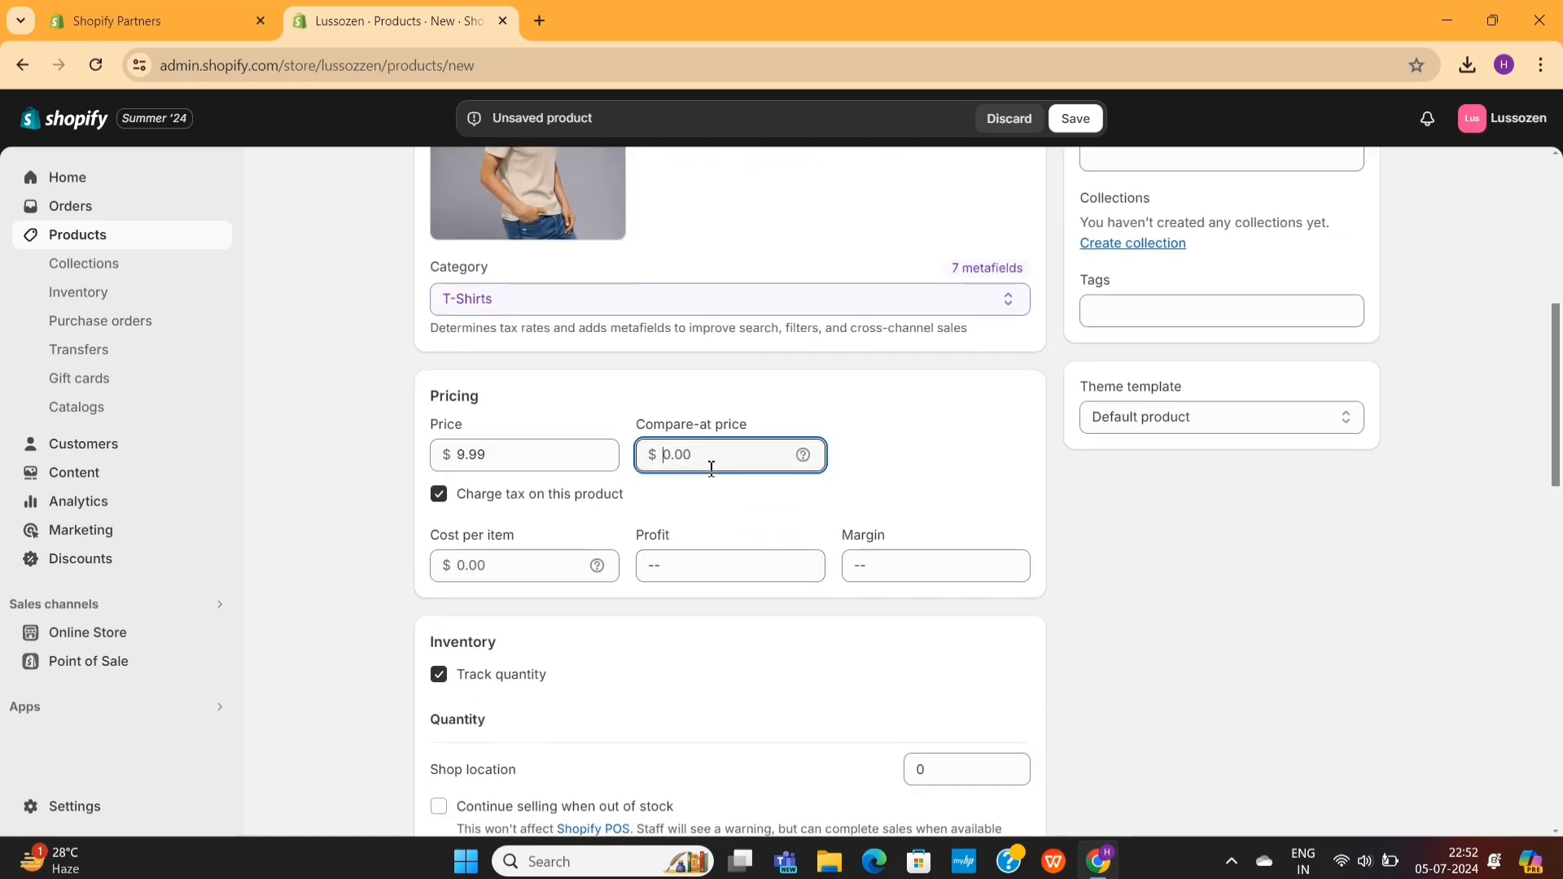
text(19.99)
click(541, 555)
text(4)
- Set the product's stock quantity at the shop location to 500
scroll(670, 656, down, 5)
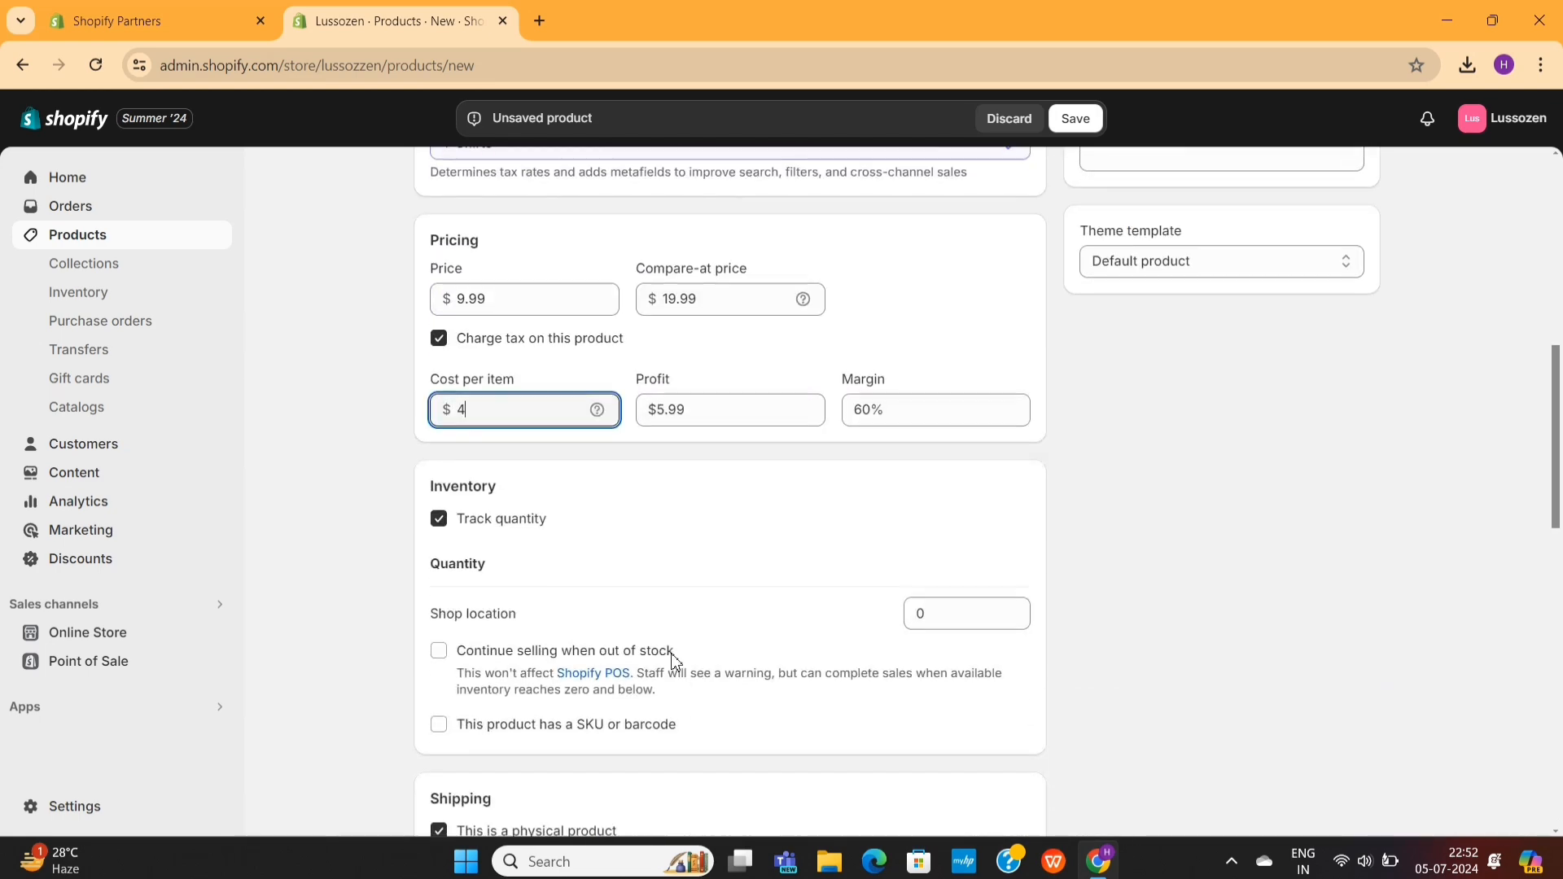
scroll(675, 661, down, 1)
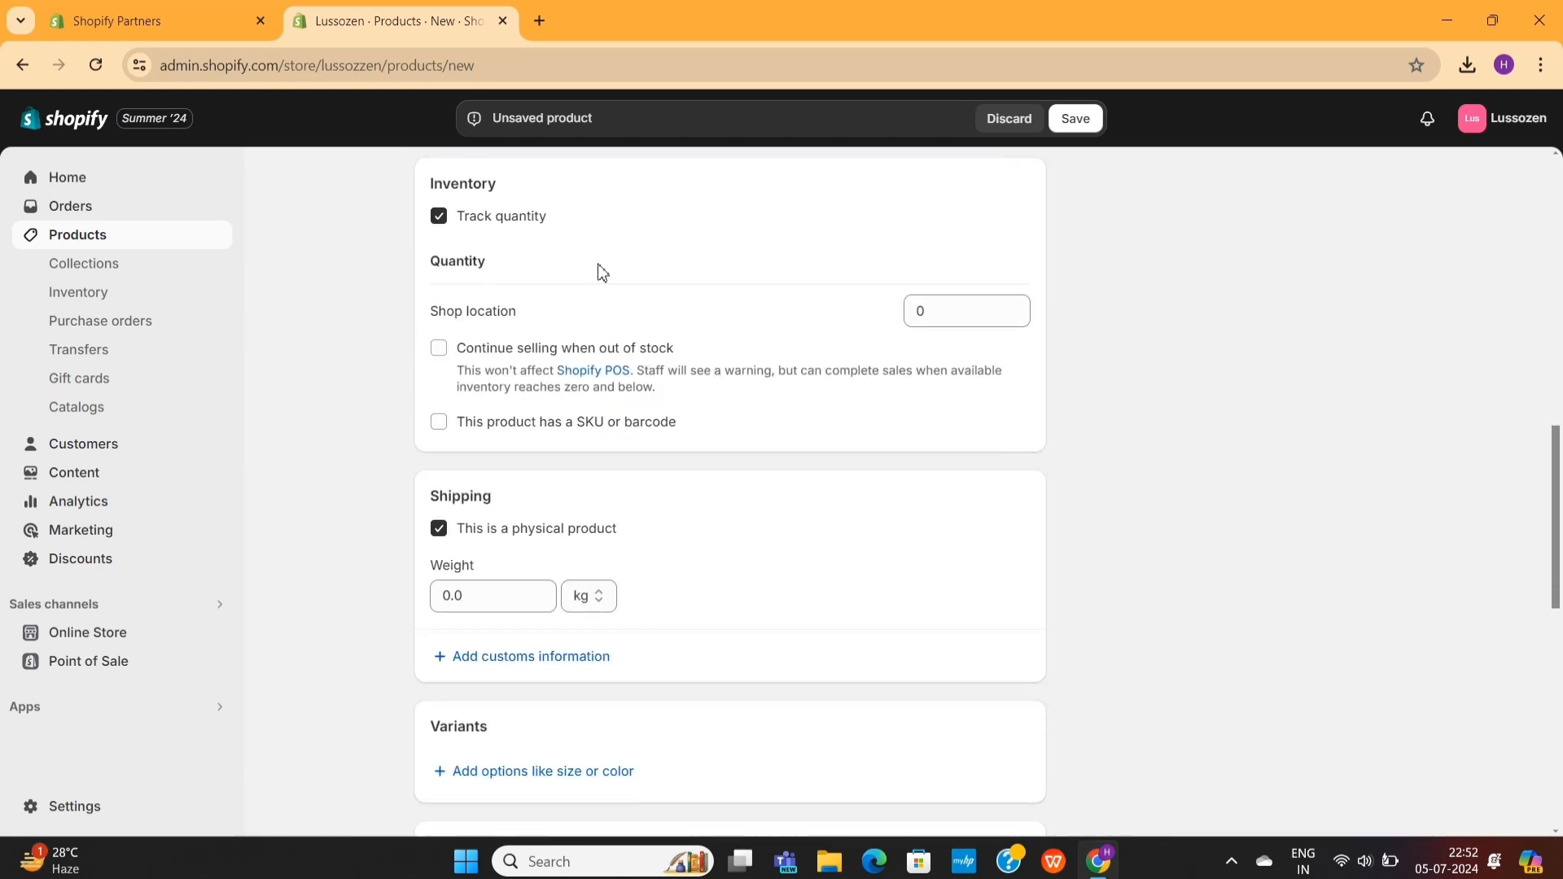
click(921, 312)
click(912, 349)
- Check the product's remaining sections from shipping through the search engine listing, and save the product
scroll(912, 349, down, 2)
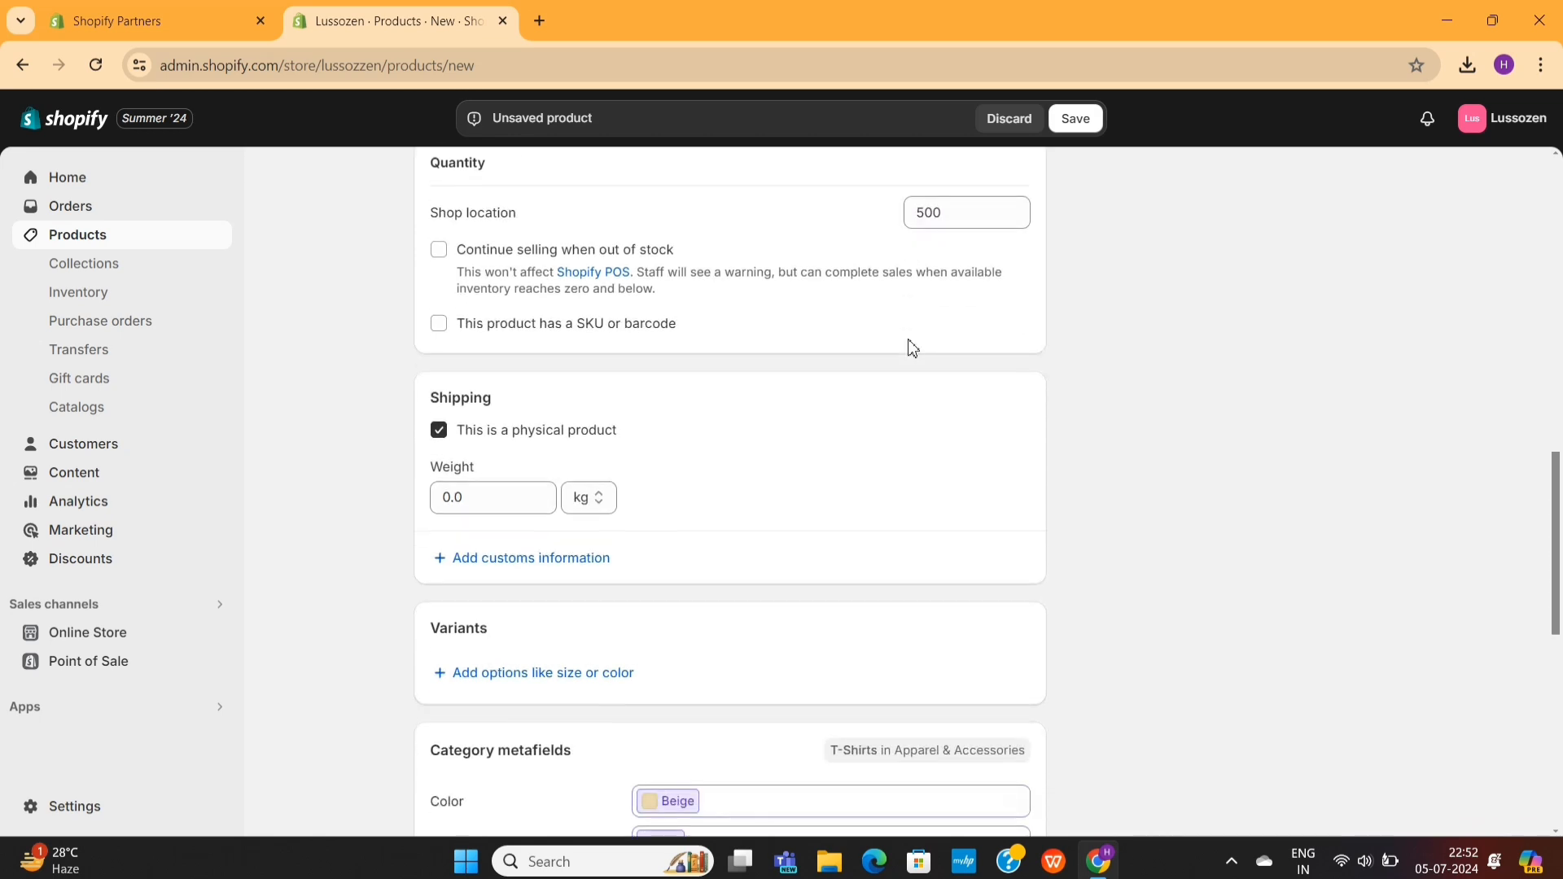
click(500, 478)
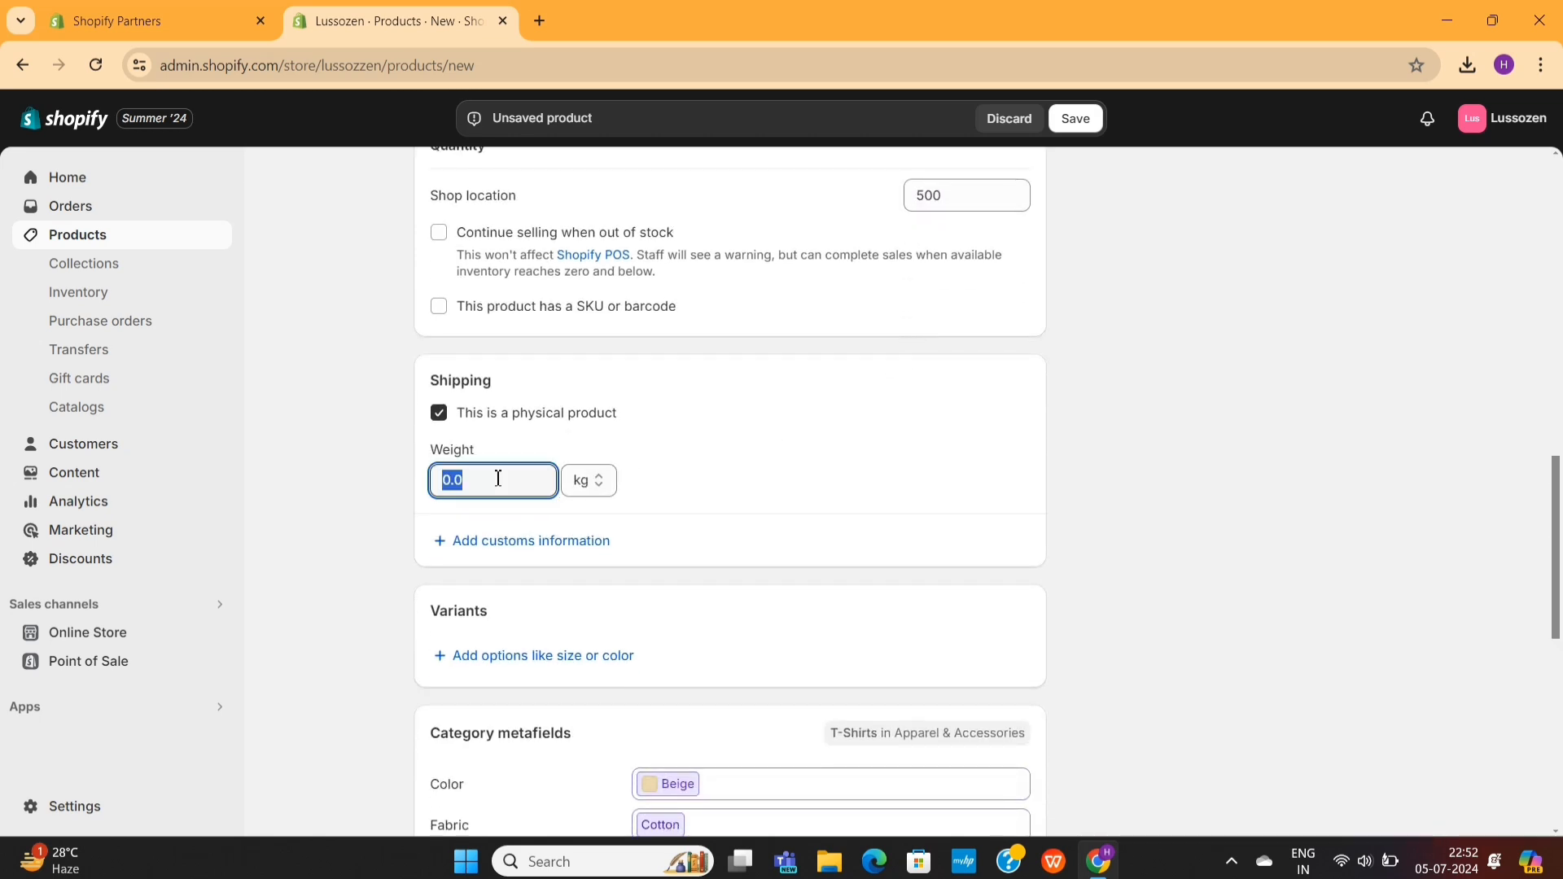
click(688, 525)
scroll(691, 525, down, 2)
scroll(691, 525, down, 7)
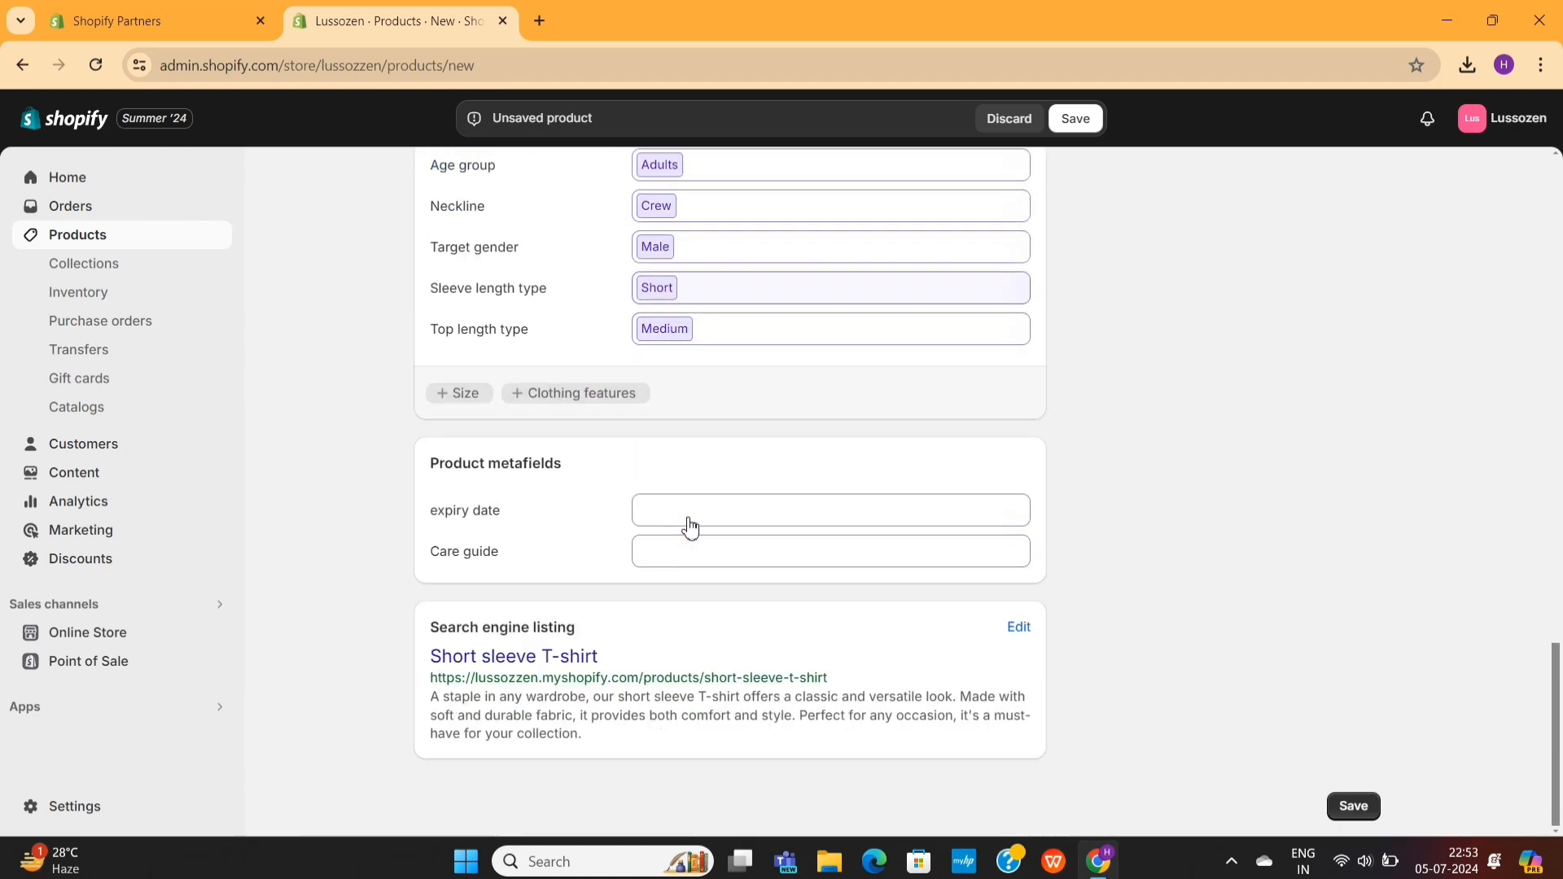
scroll(646, 558, up, 15)
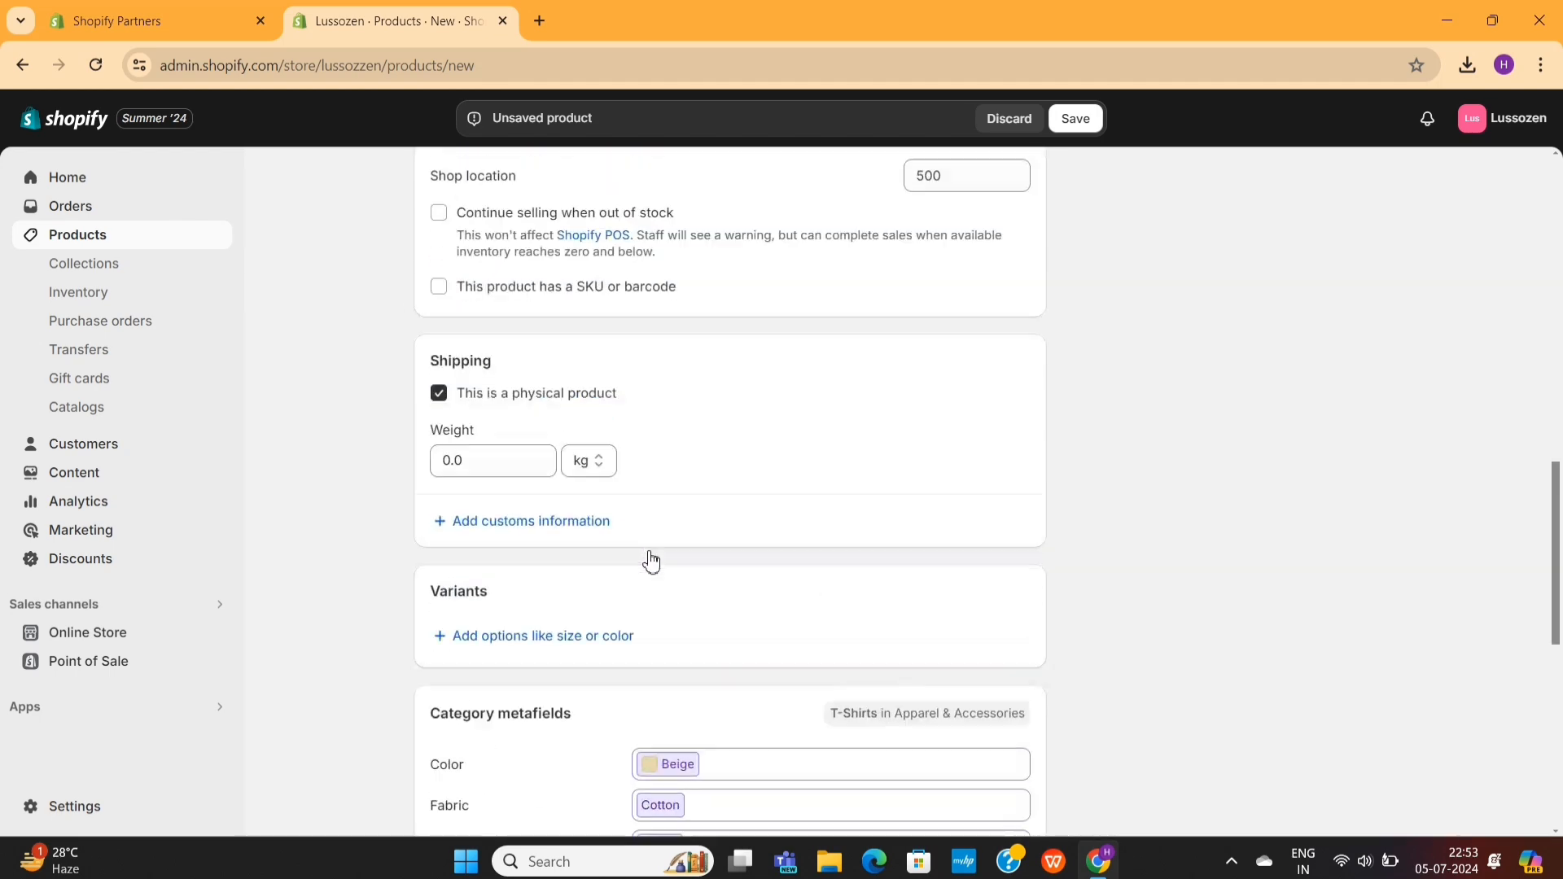
scroll(652, 559, up, 2)
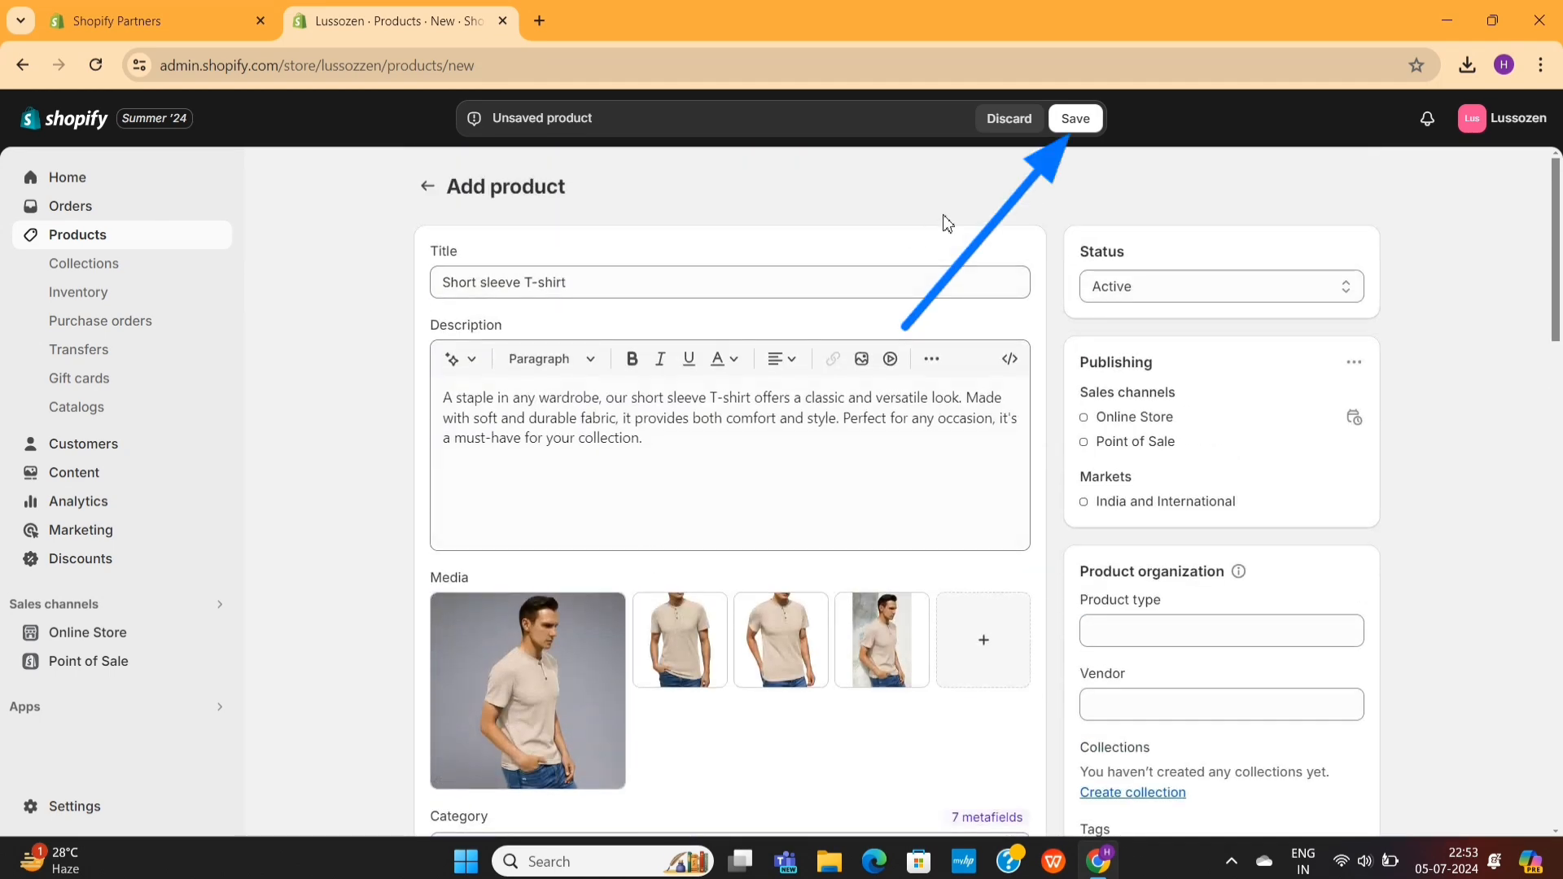
click(1075, 119)
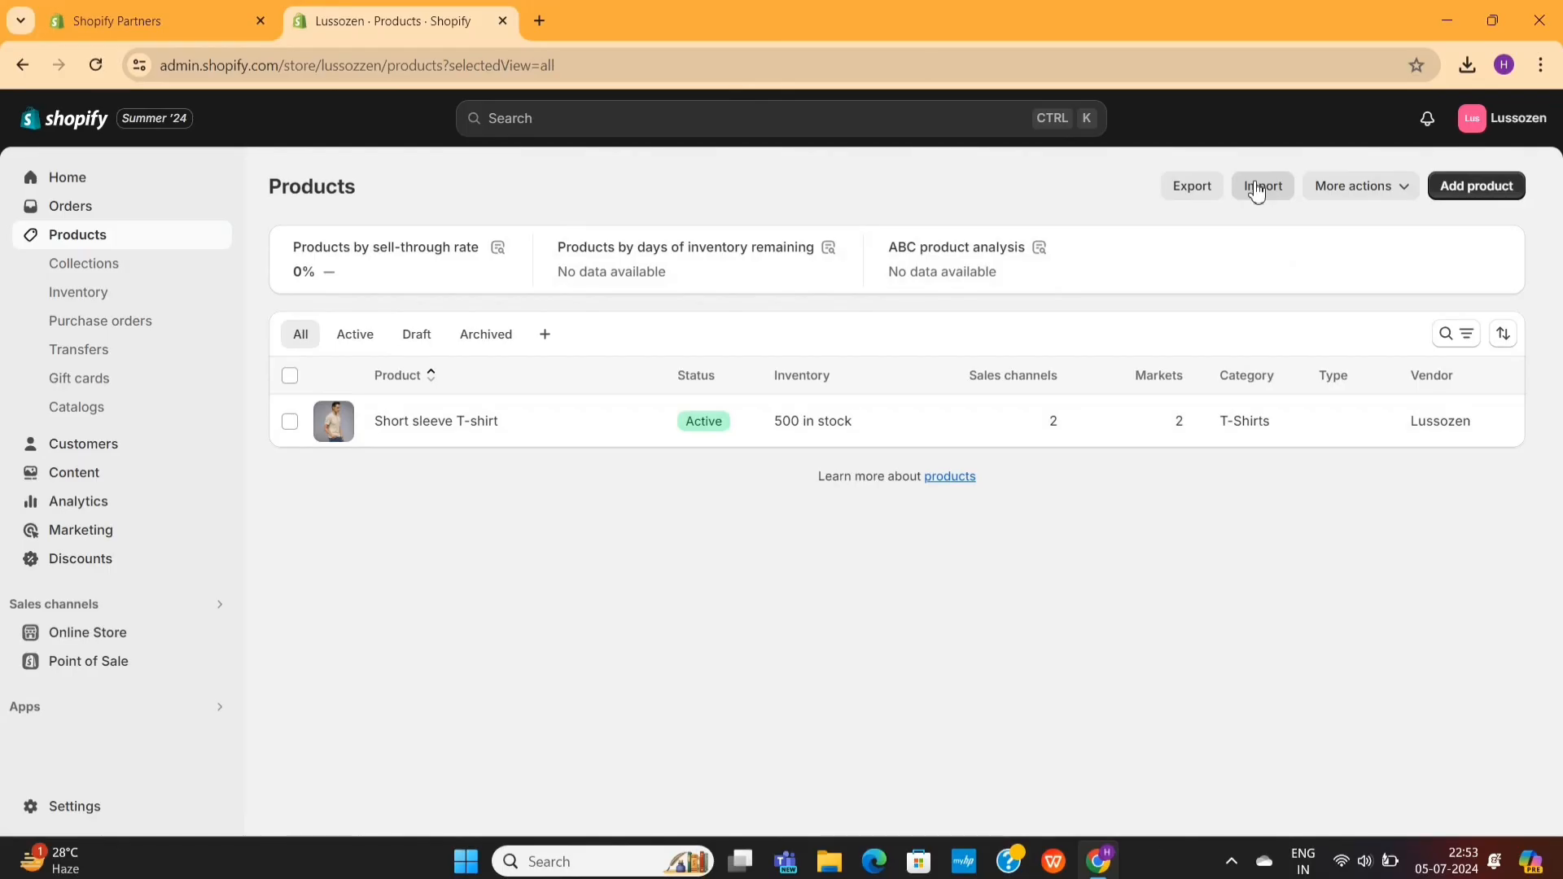
- Import more products into the product list from the products_export CSV file in the Downloads folder
click(1258, 189)
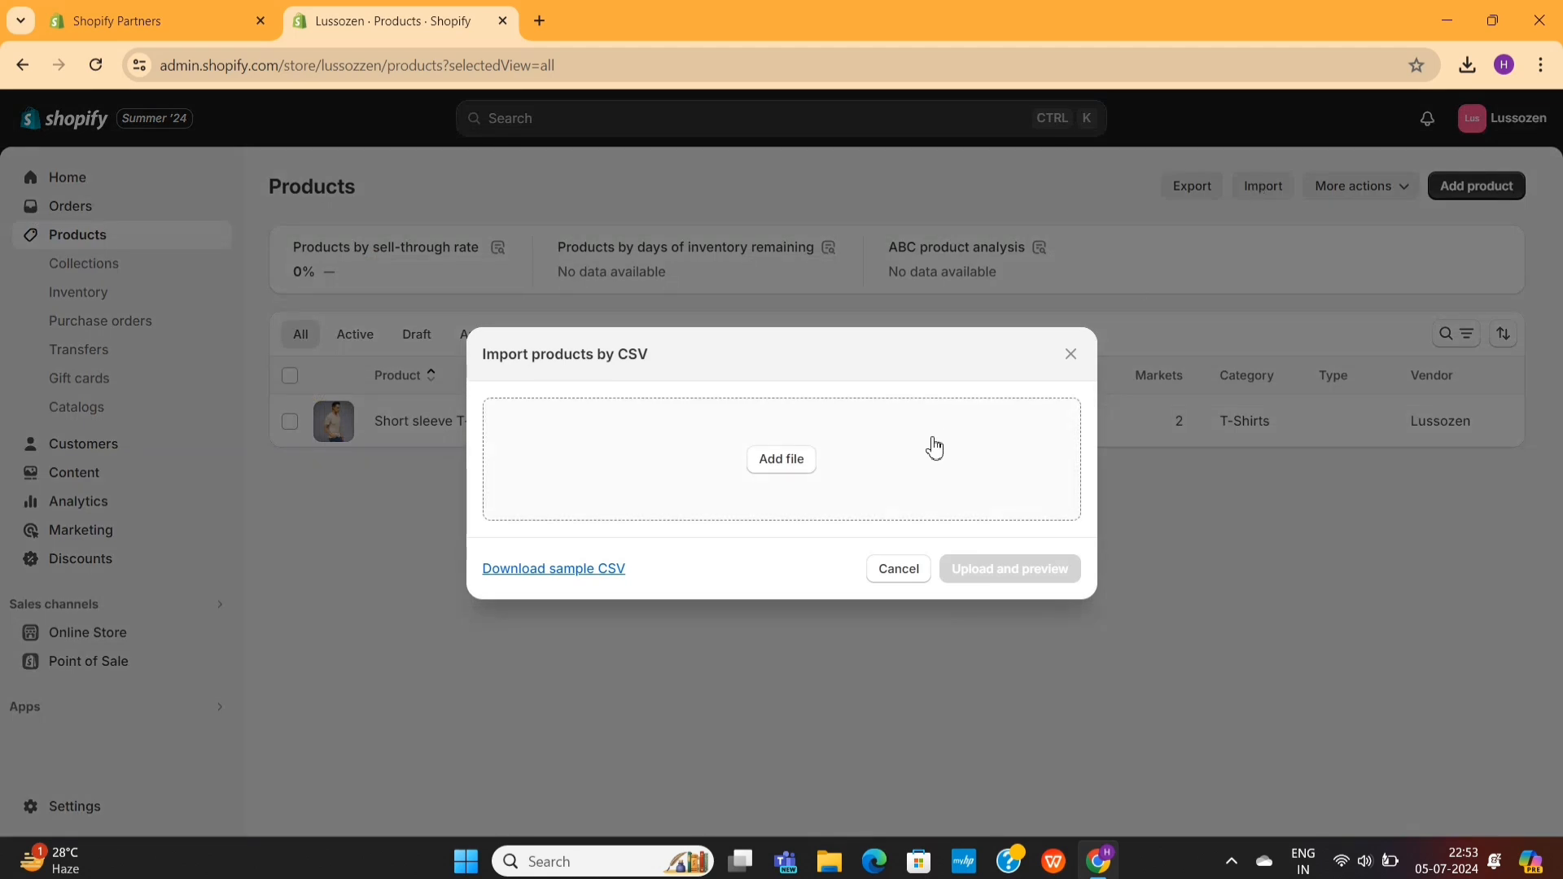
click(782, 460)
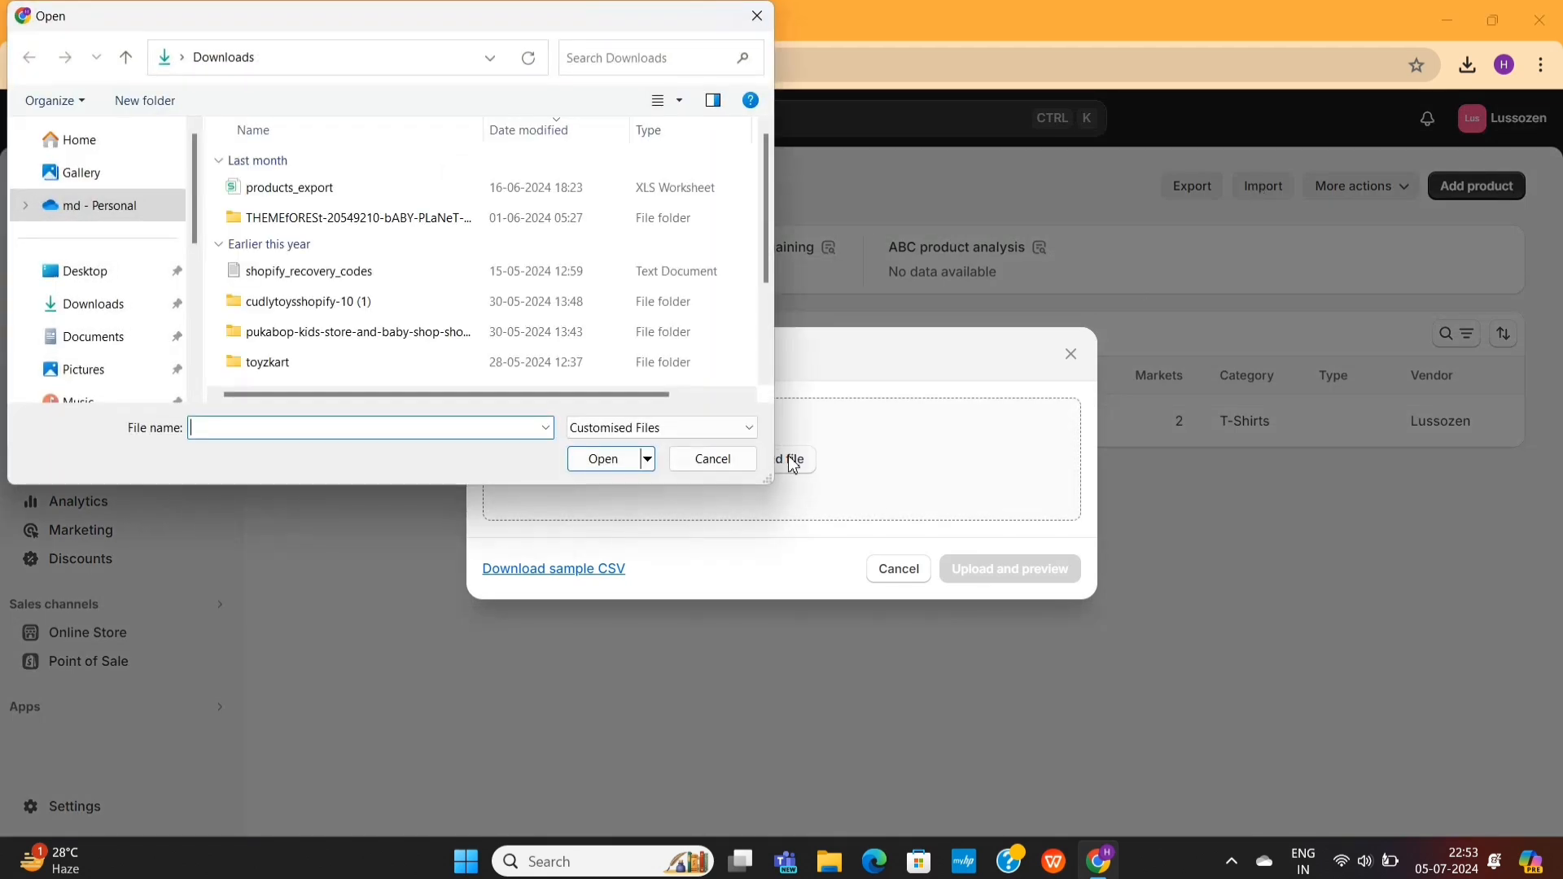
double_click(361, 195)
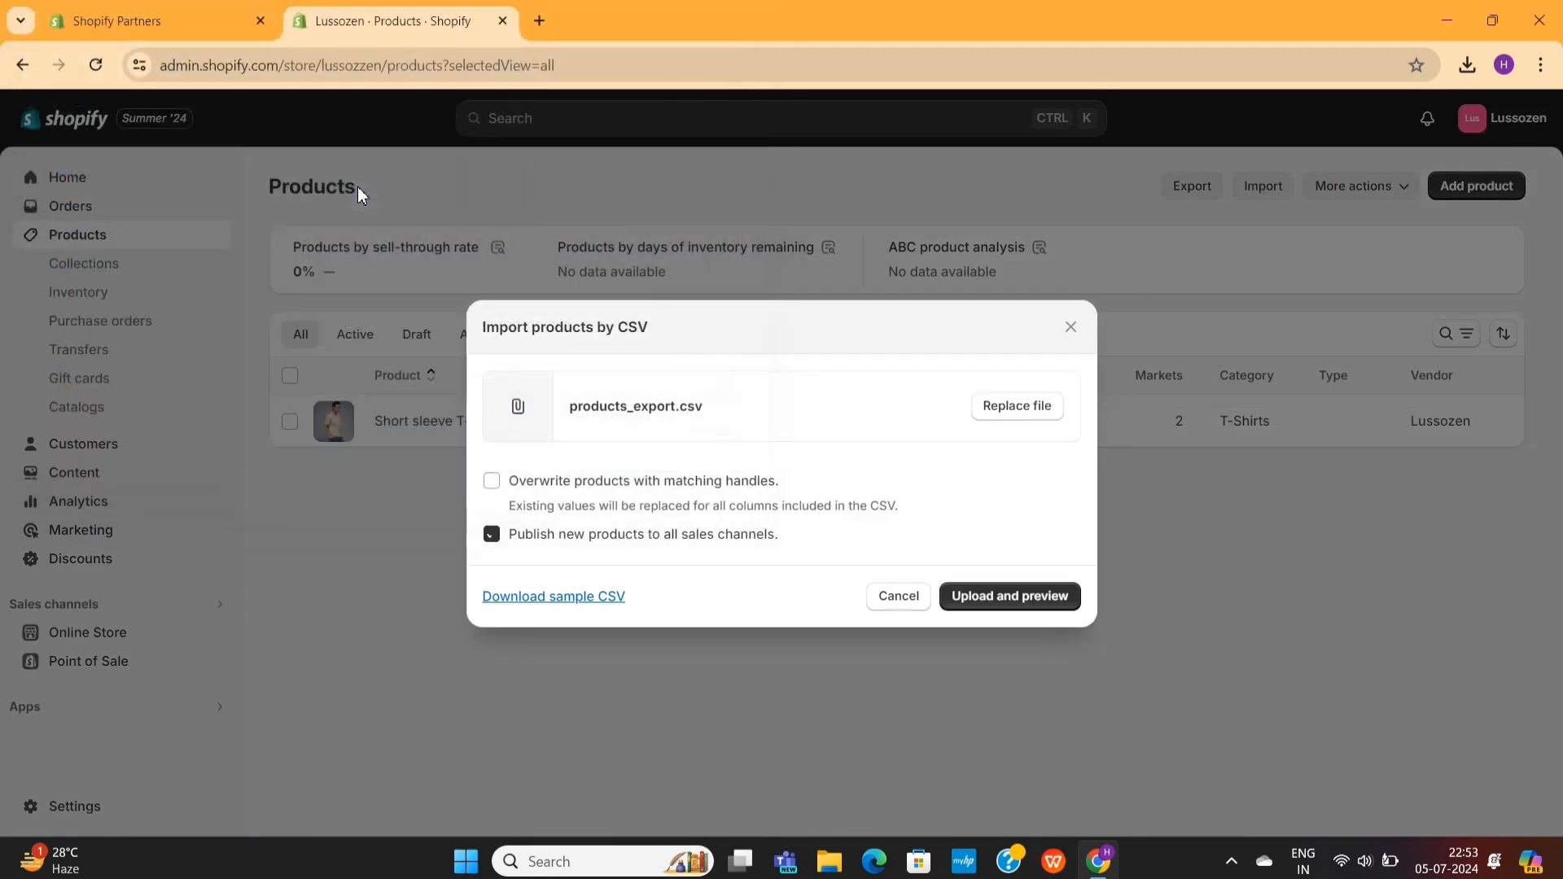
click(1011, 598)
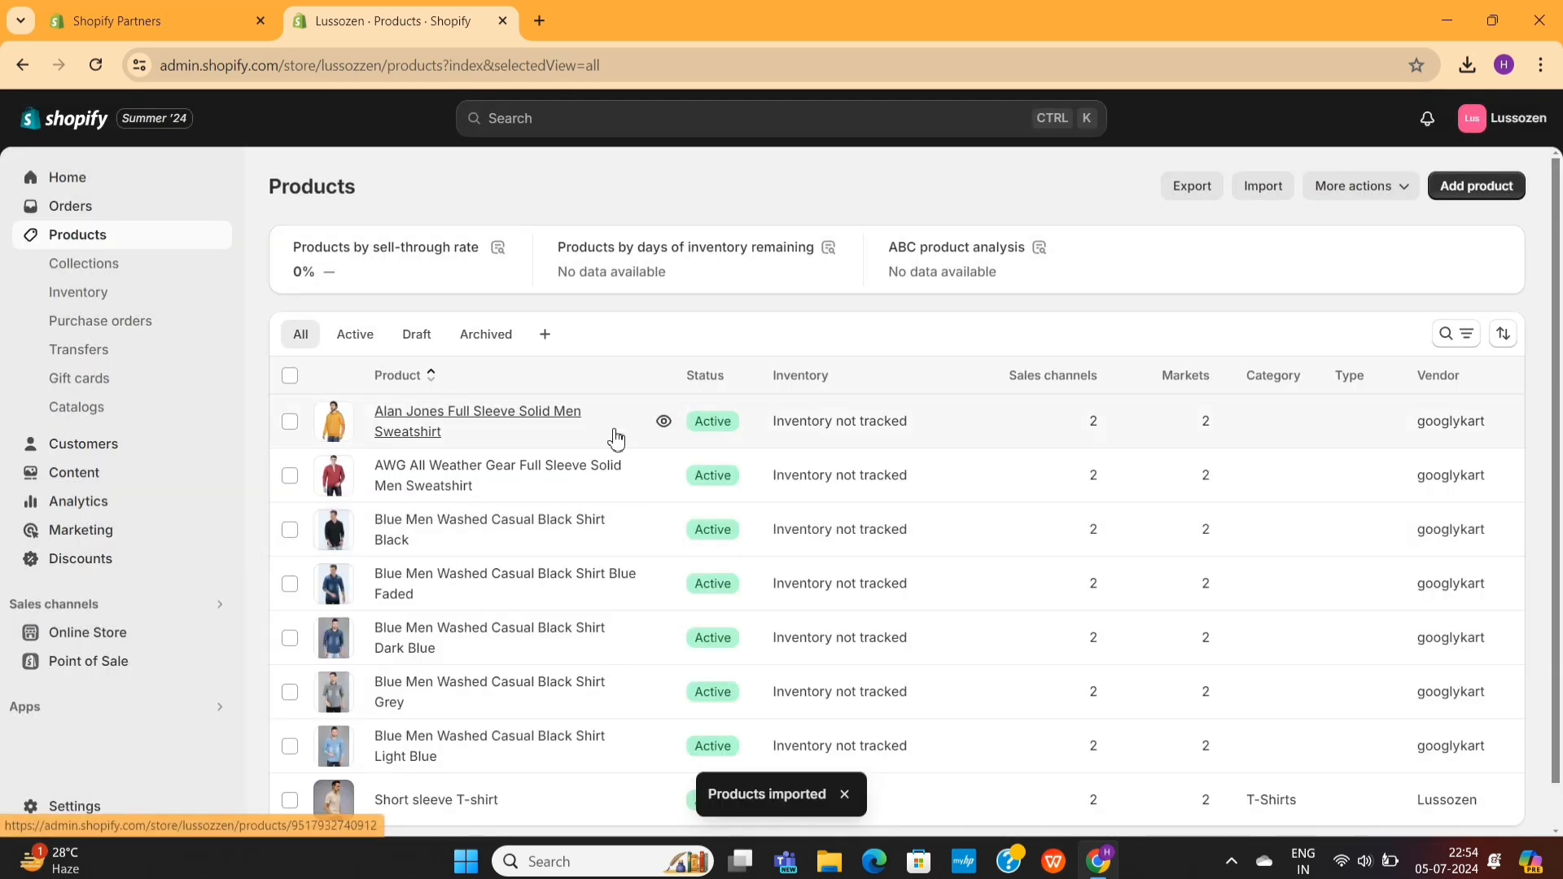
scroll(472, 609, down, 1)
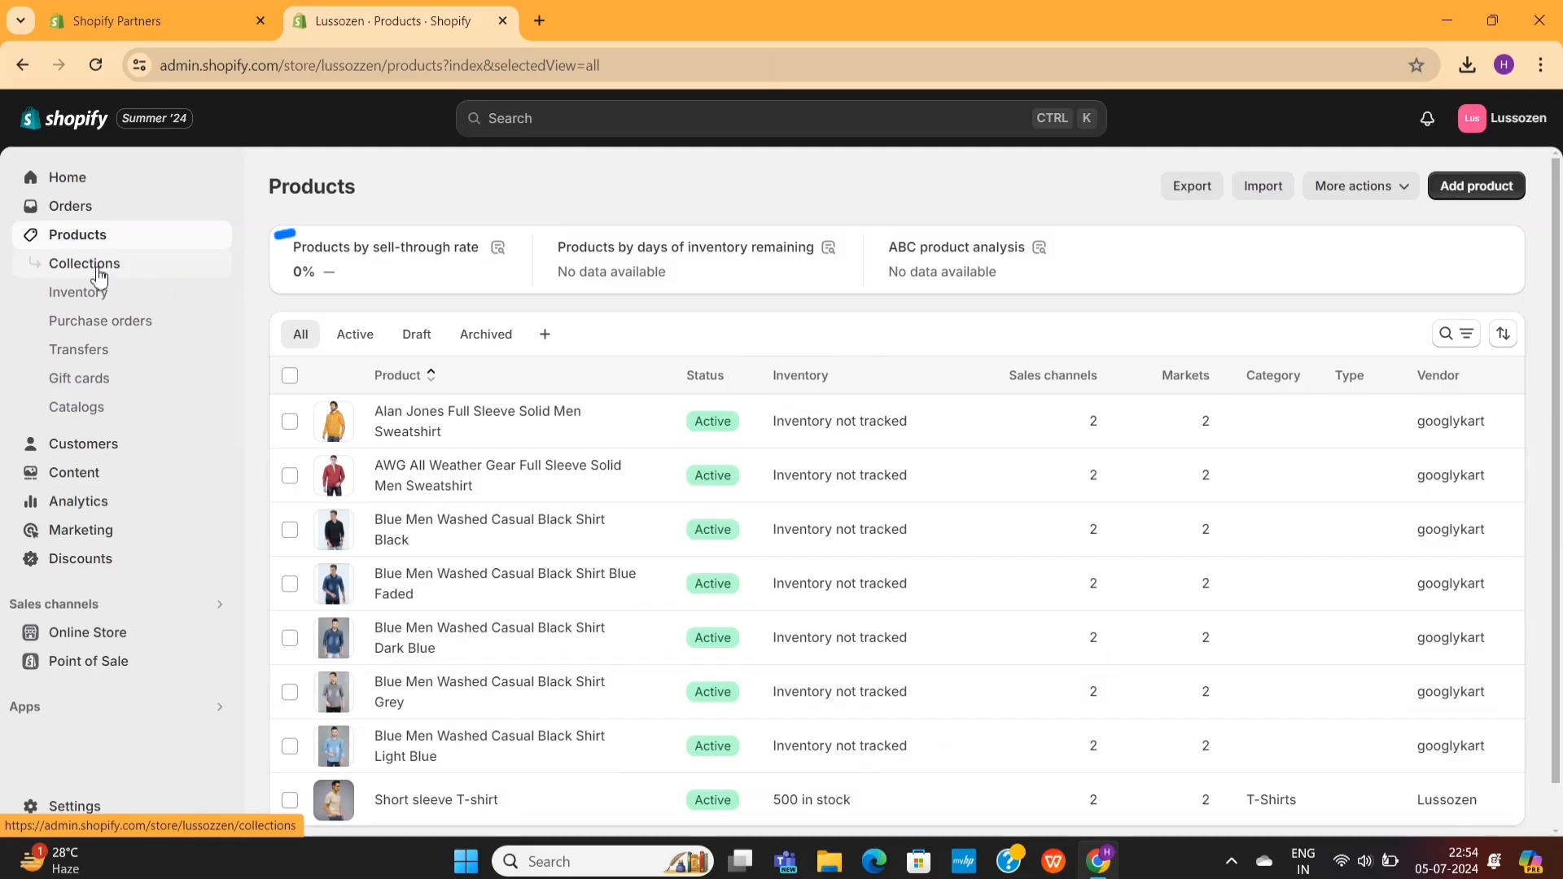
- Create and save a manual collection titled "New Arrivals"
click(99, 275)
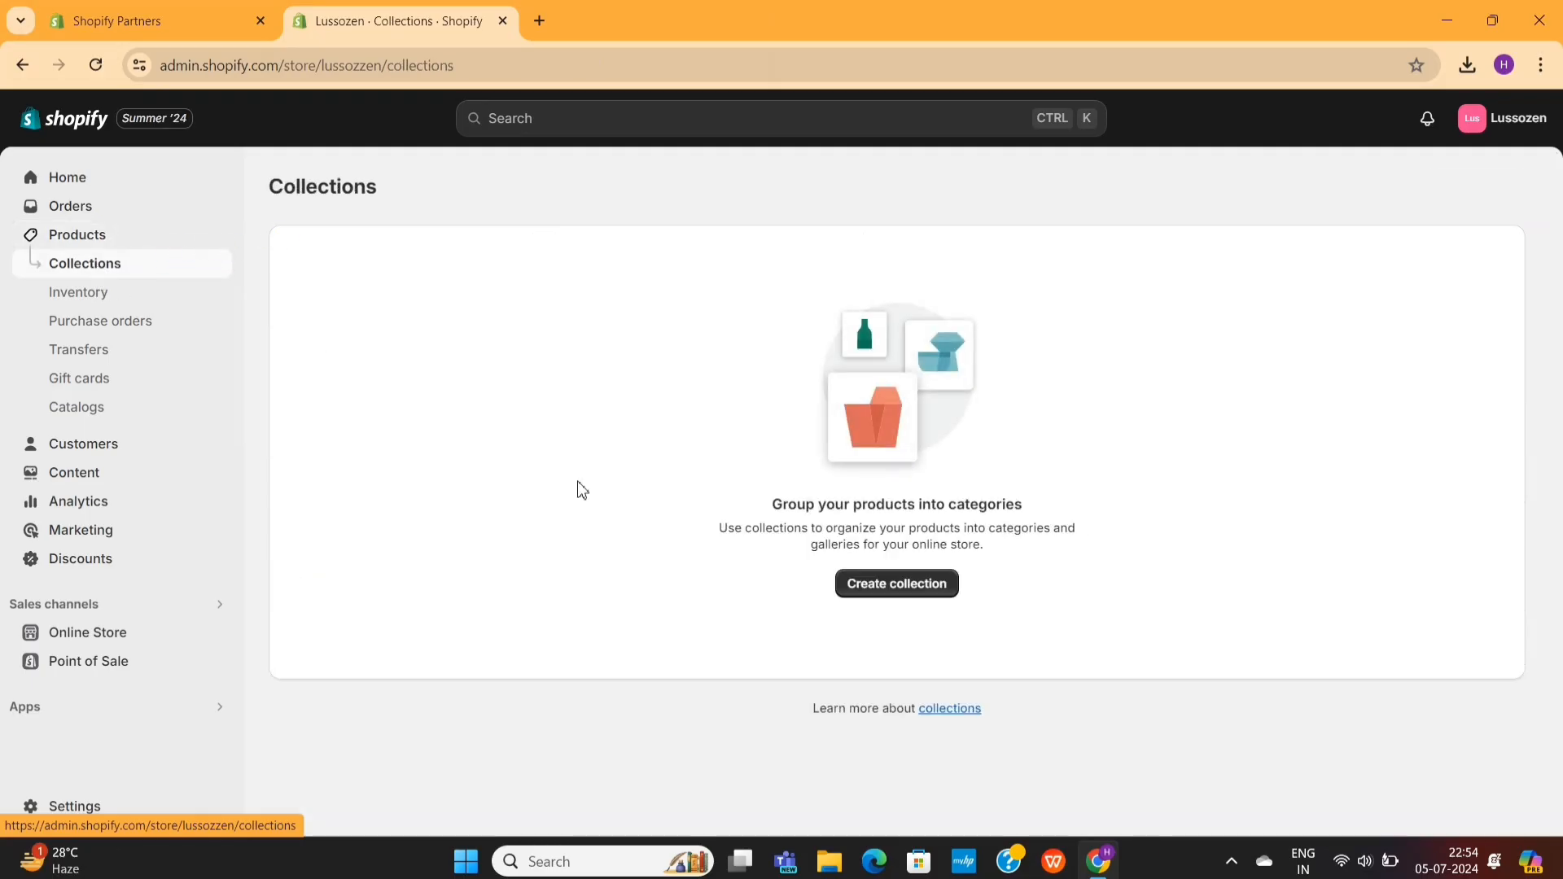
click(897, 584)
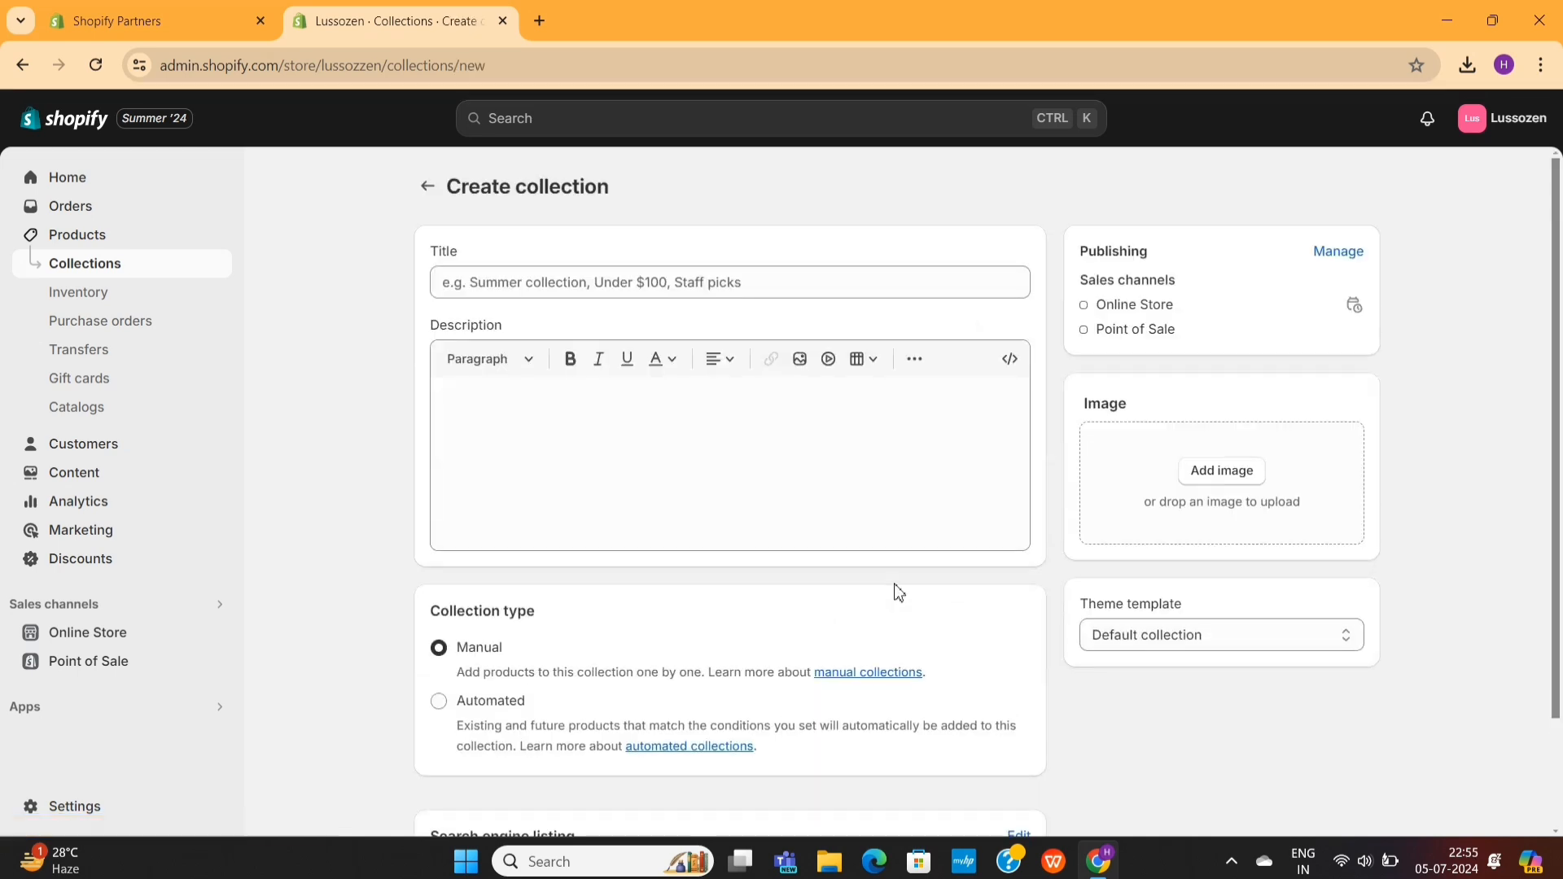
click(522, 275)
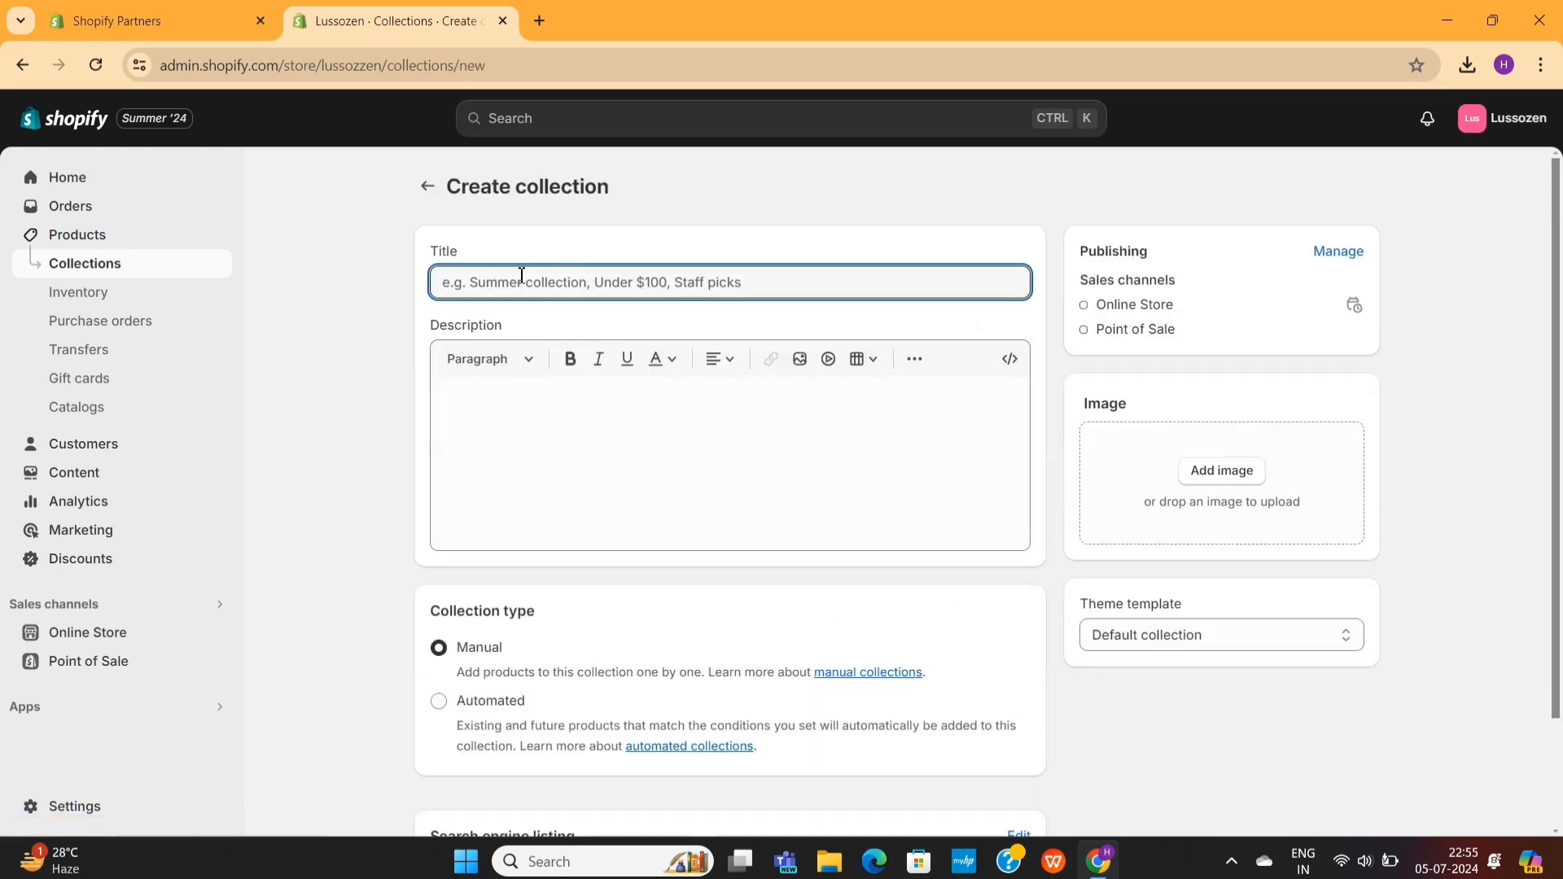
text(New Arrivals)
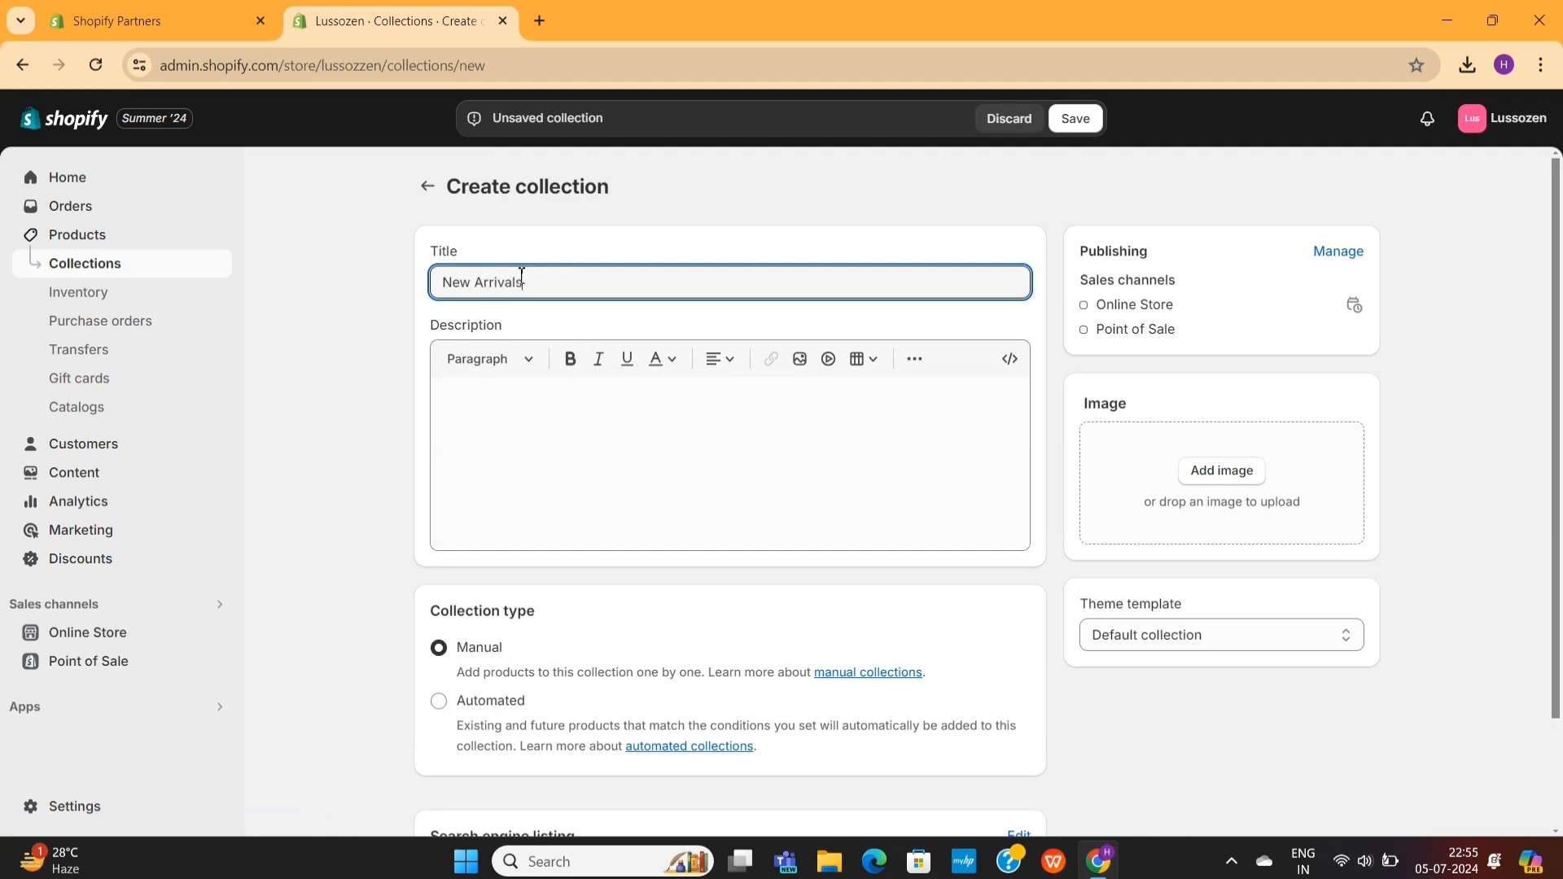
click(1075, 120)
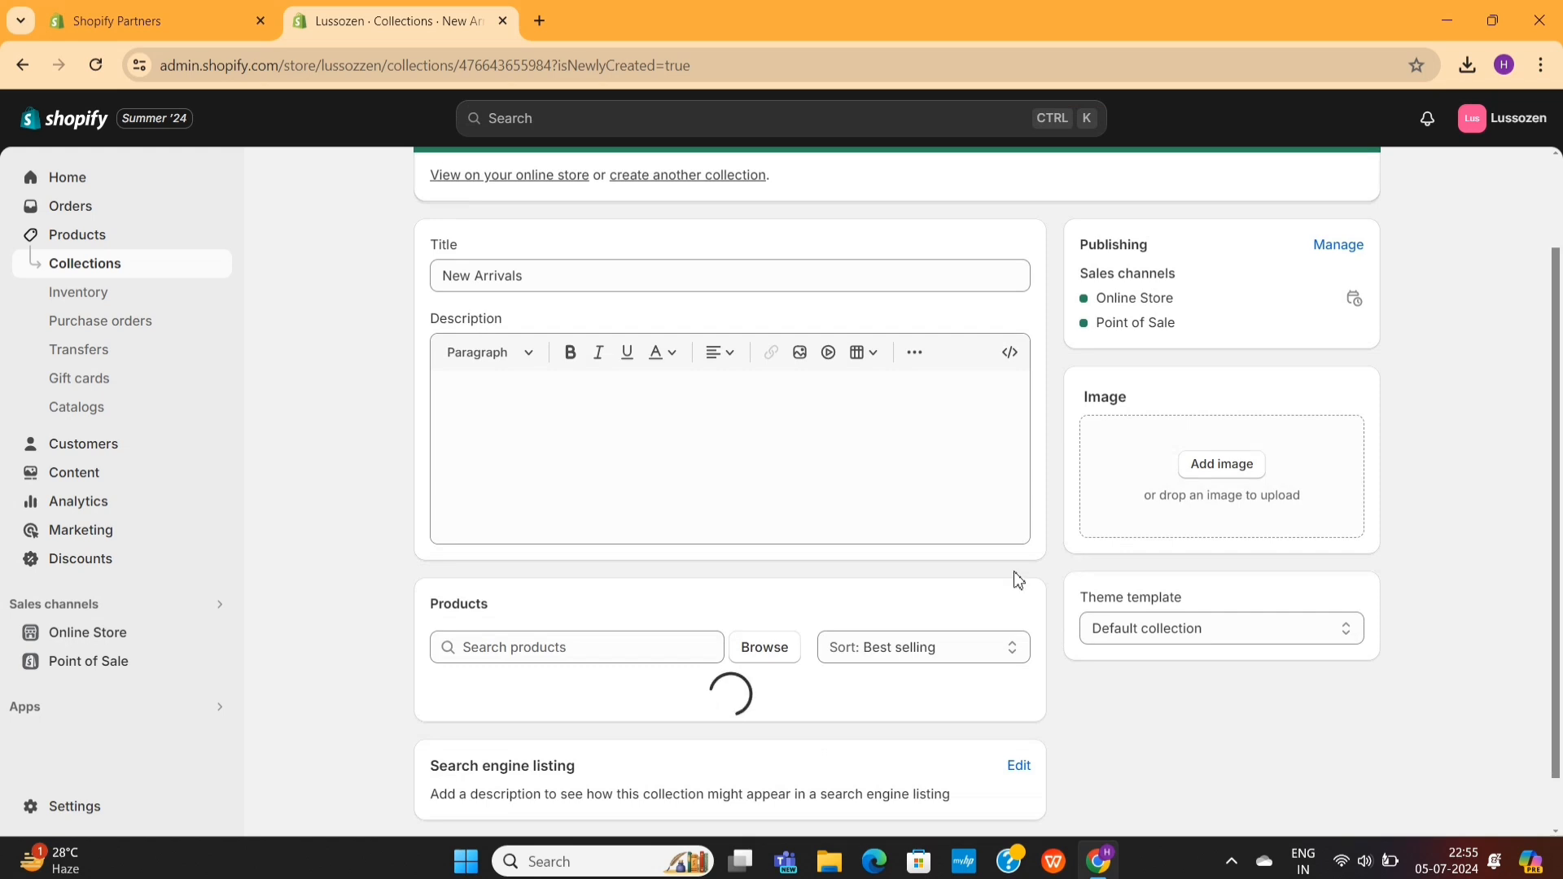
- Add the Alan Jones and AWG All Weather Gear sweatshirts and the Blue Men Washed Casual Black Shirt Black to the New Arrivals collection
click(772, 649)
click(492, 389)
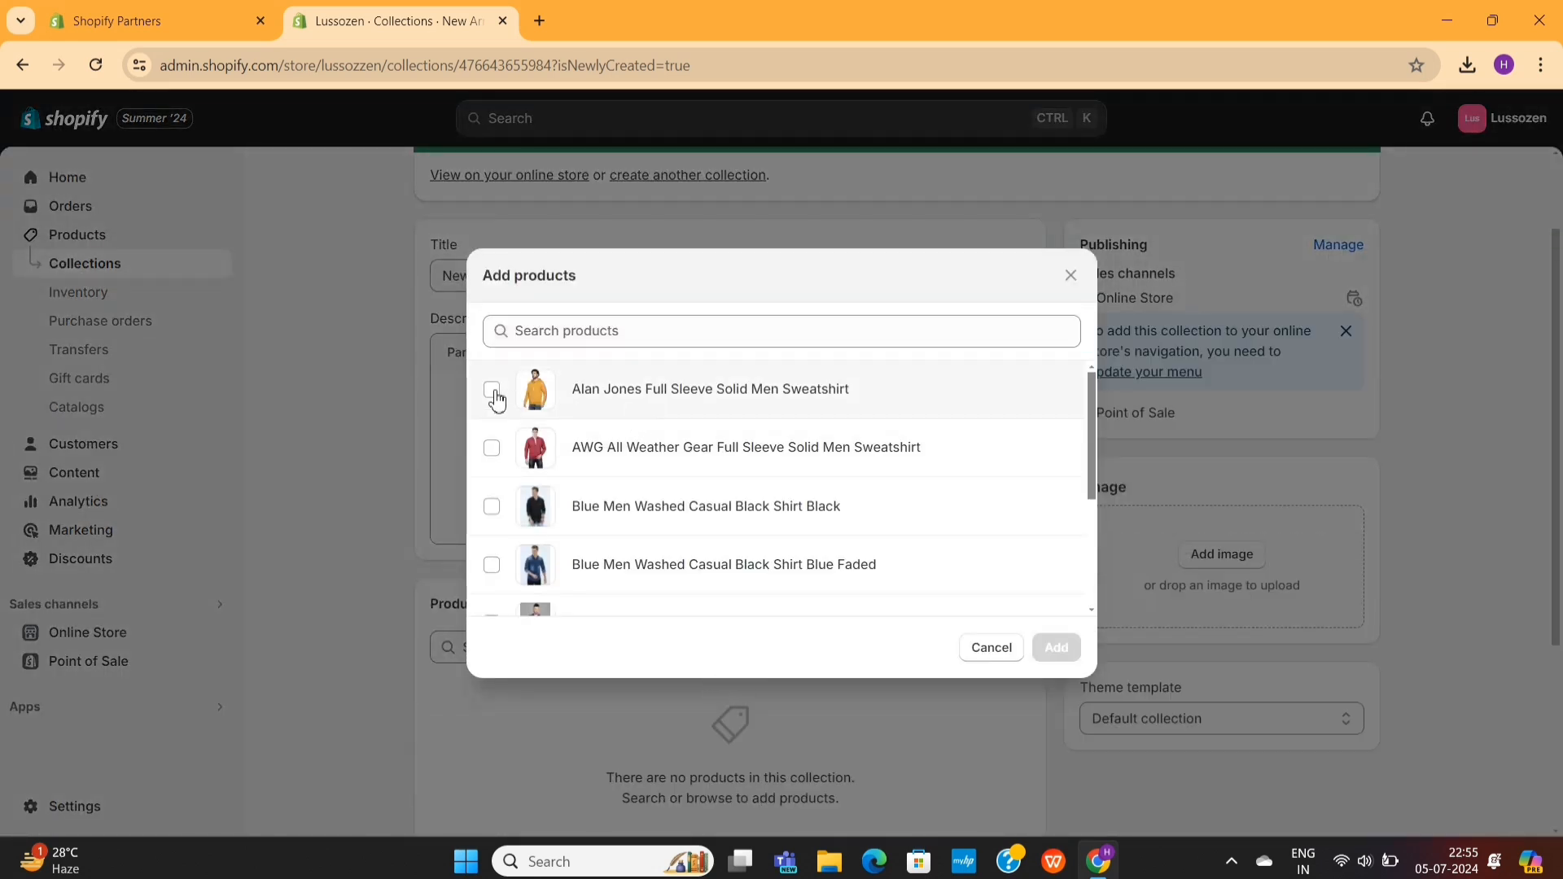
click(492, 447)
scroll(497, 525, down, 3)
scroll(600, 488, up, 3)
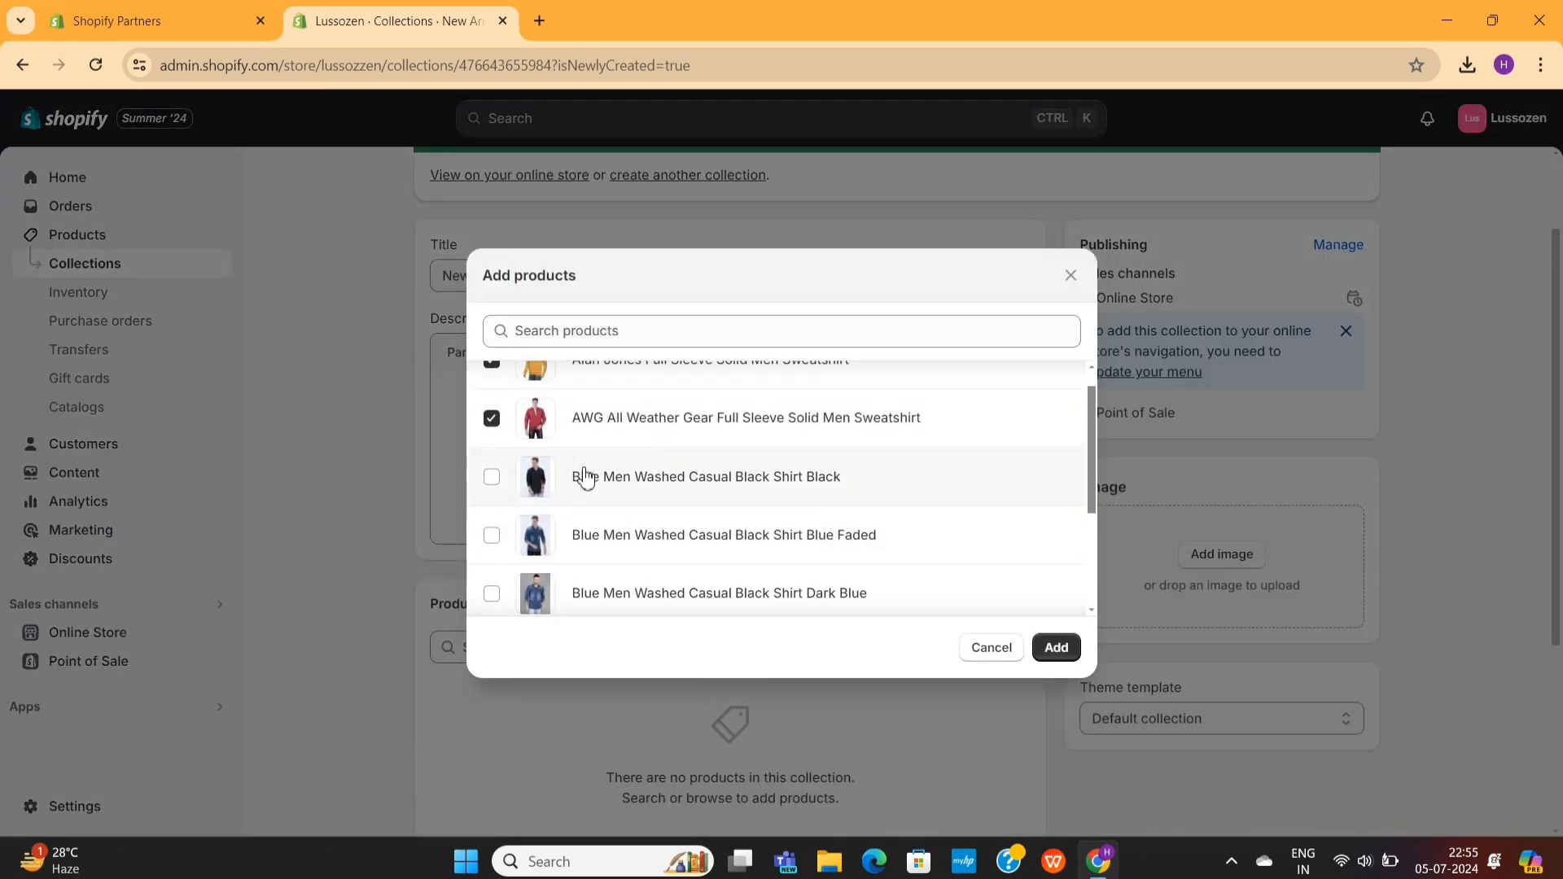
click(585, 478)
click(1056, 647)
- Create and save another manual collection titled "Bestsellers"
click(697, 300)
click(643, 276)
text(Bestsellers)
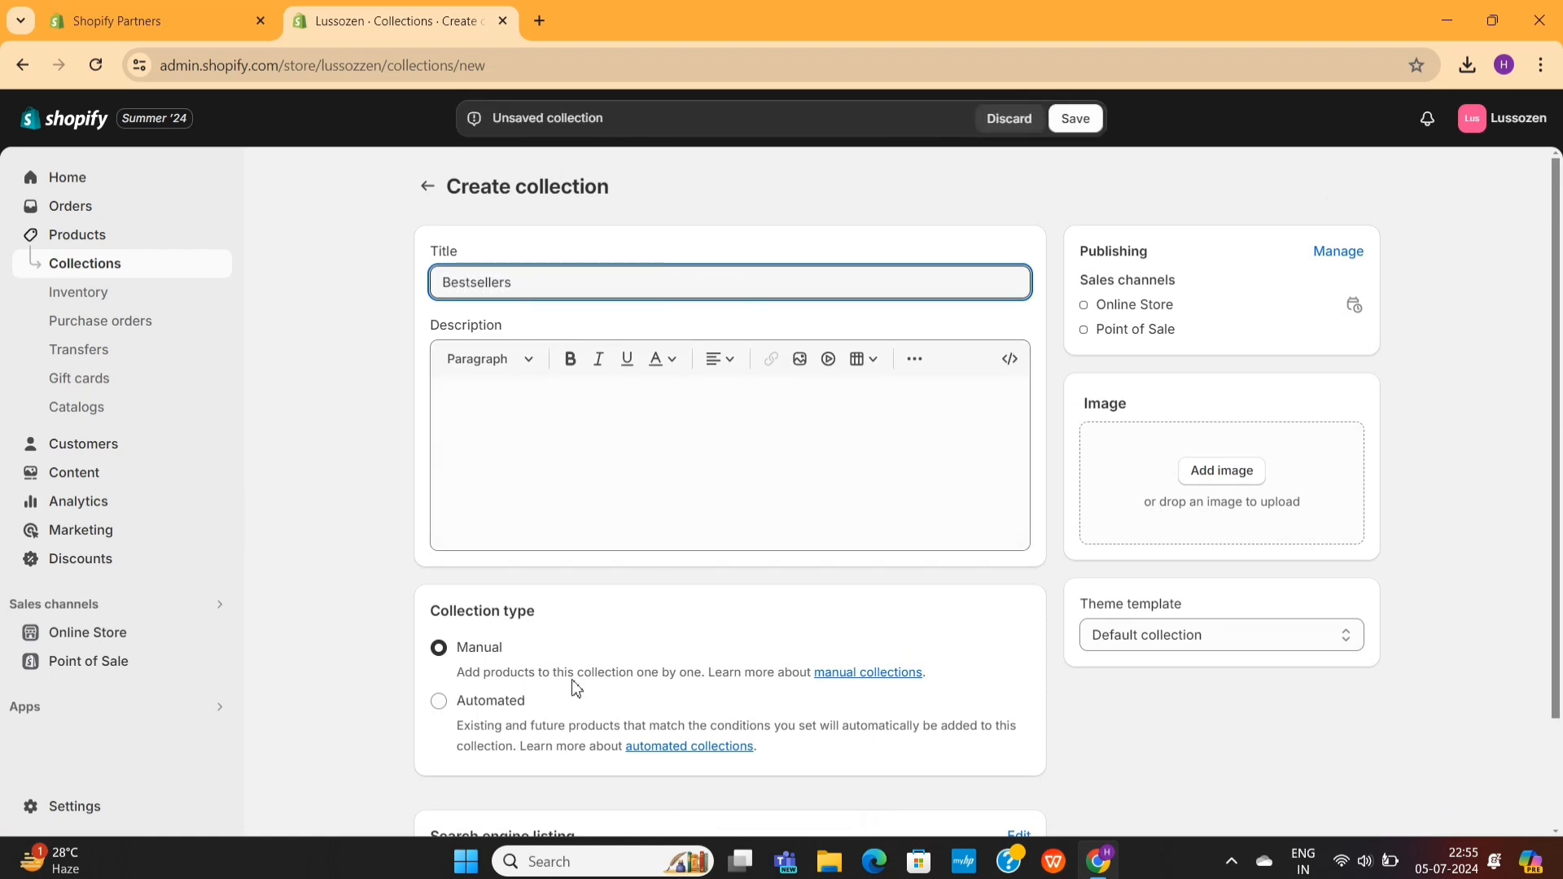
scroll(576, 688, down, 2)
scroll(638, 565, up, 2)
click(1079, 124)
- Add the Black, Blue Faded, Dark Blue, Grey and Light Blue versions of the Blue Men Washed Casual Black Shirt to the Bestsellers collection
click(764, 664)
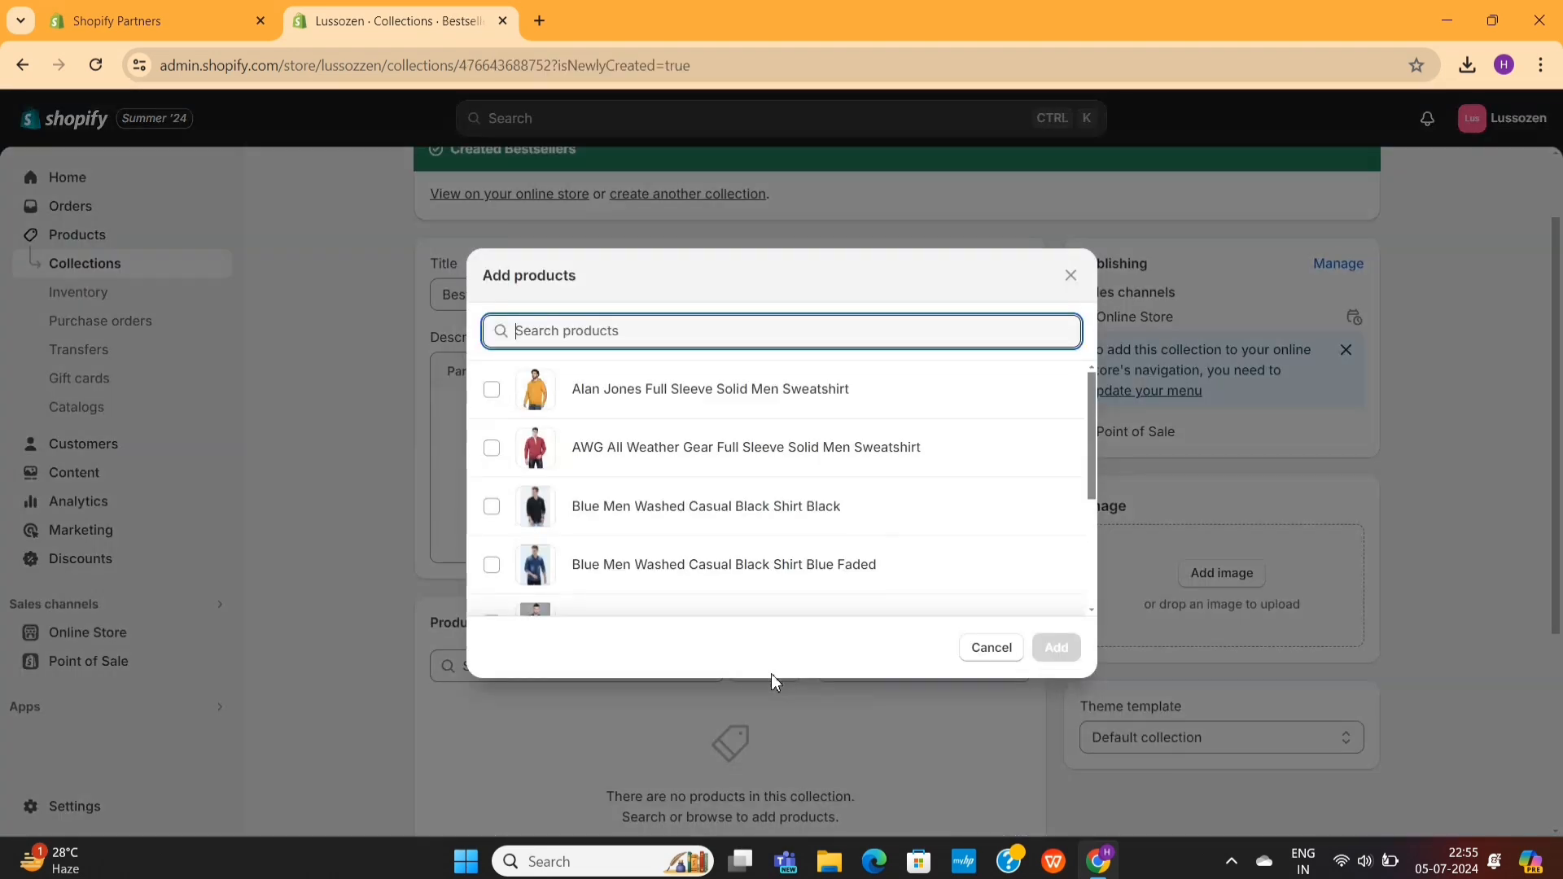
click(492, 506)
scroll(497, 505, down, 1)
click(491, 501)
scroll(497, 505, down, 1)
click(492, 500)
click(492, 575)
scroll(497, 554, down, 1)
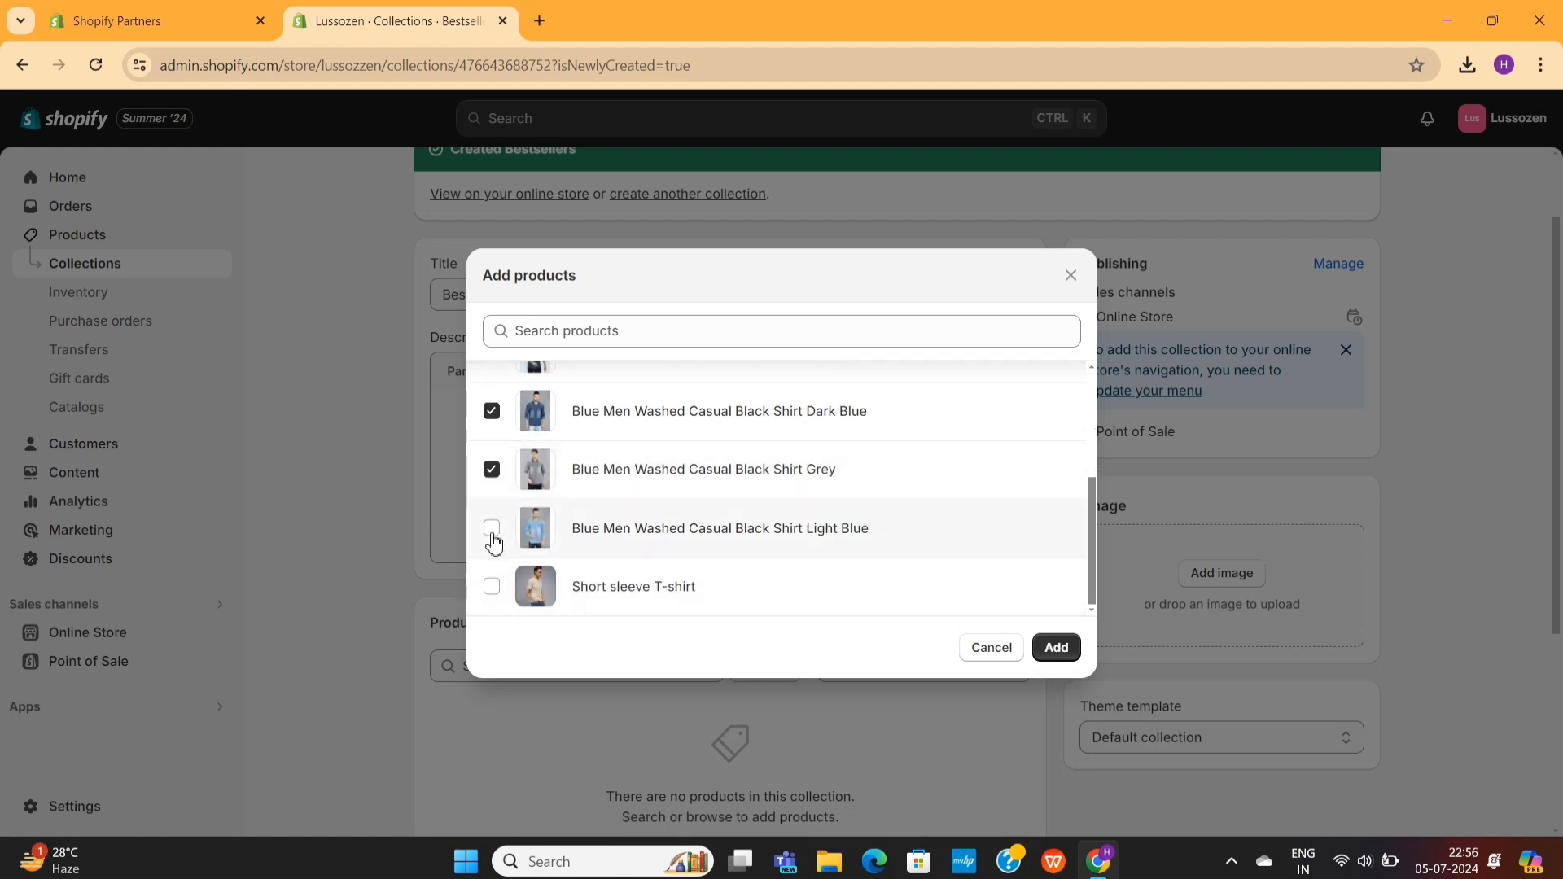
click(492, 529)
click(1057, 649)
scroll(1057, 439, up, 4)
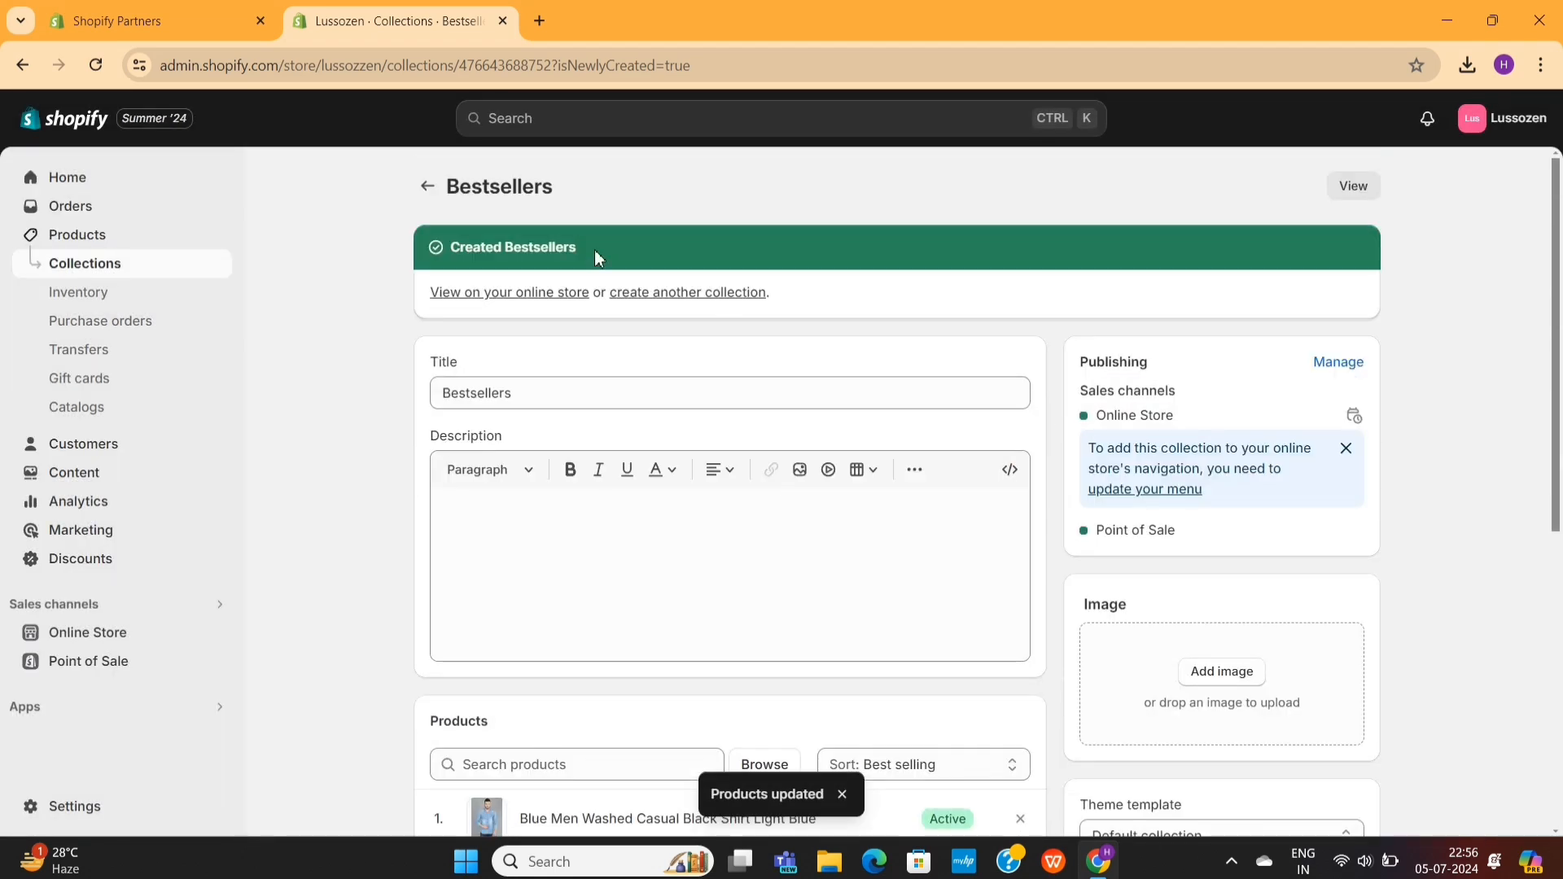
click(427, 188)
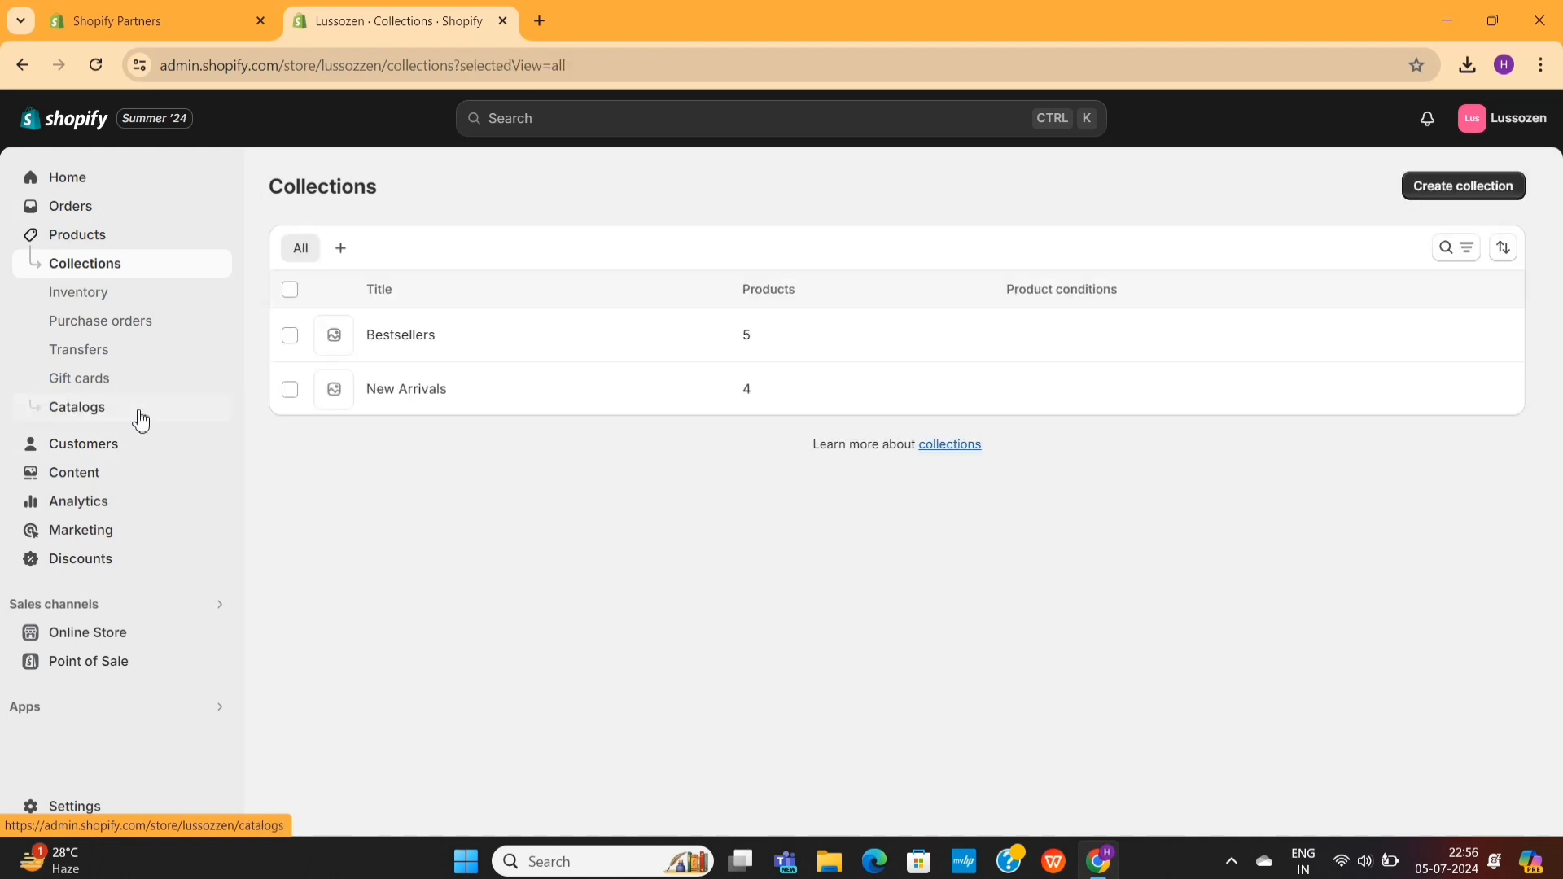
- Open the live debutify-theme-6-4-1 theme for customization and look through the home page preview down to the footer
click(104, 625)
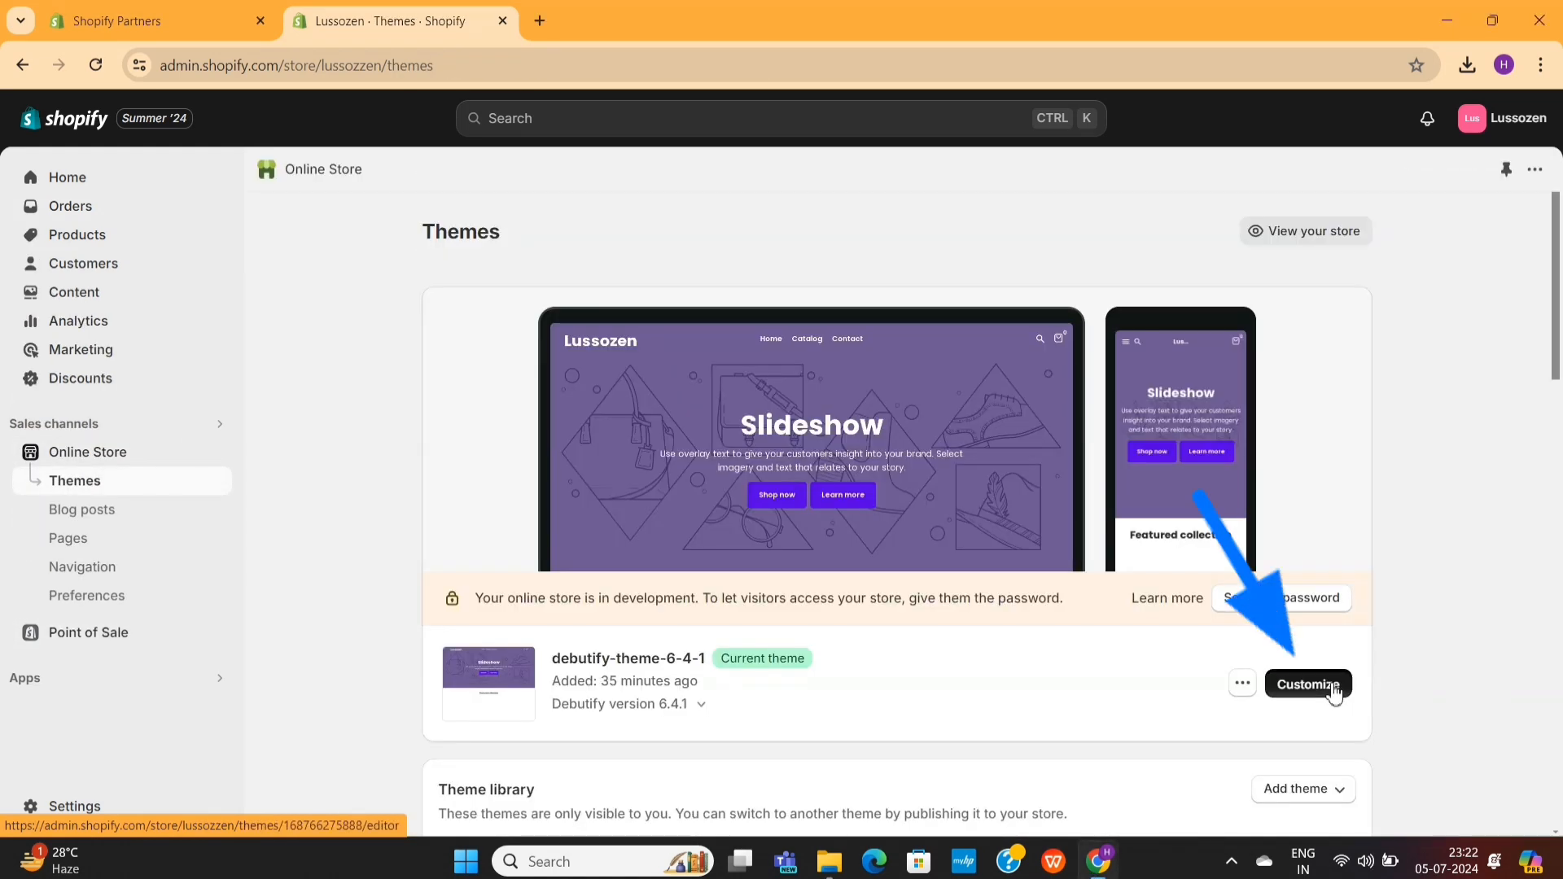
click(1329, 686)
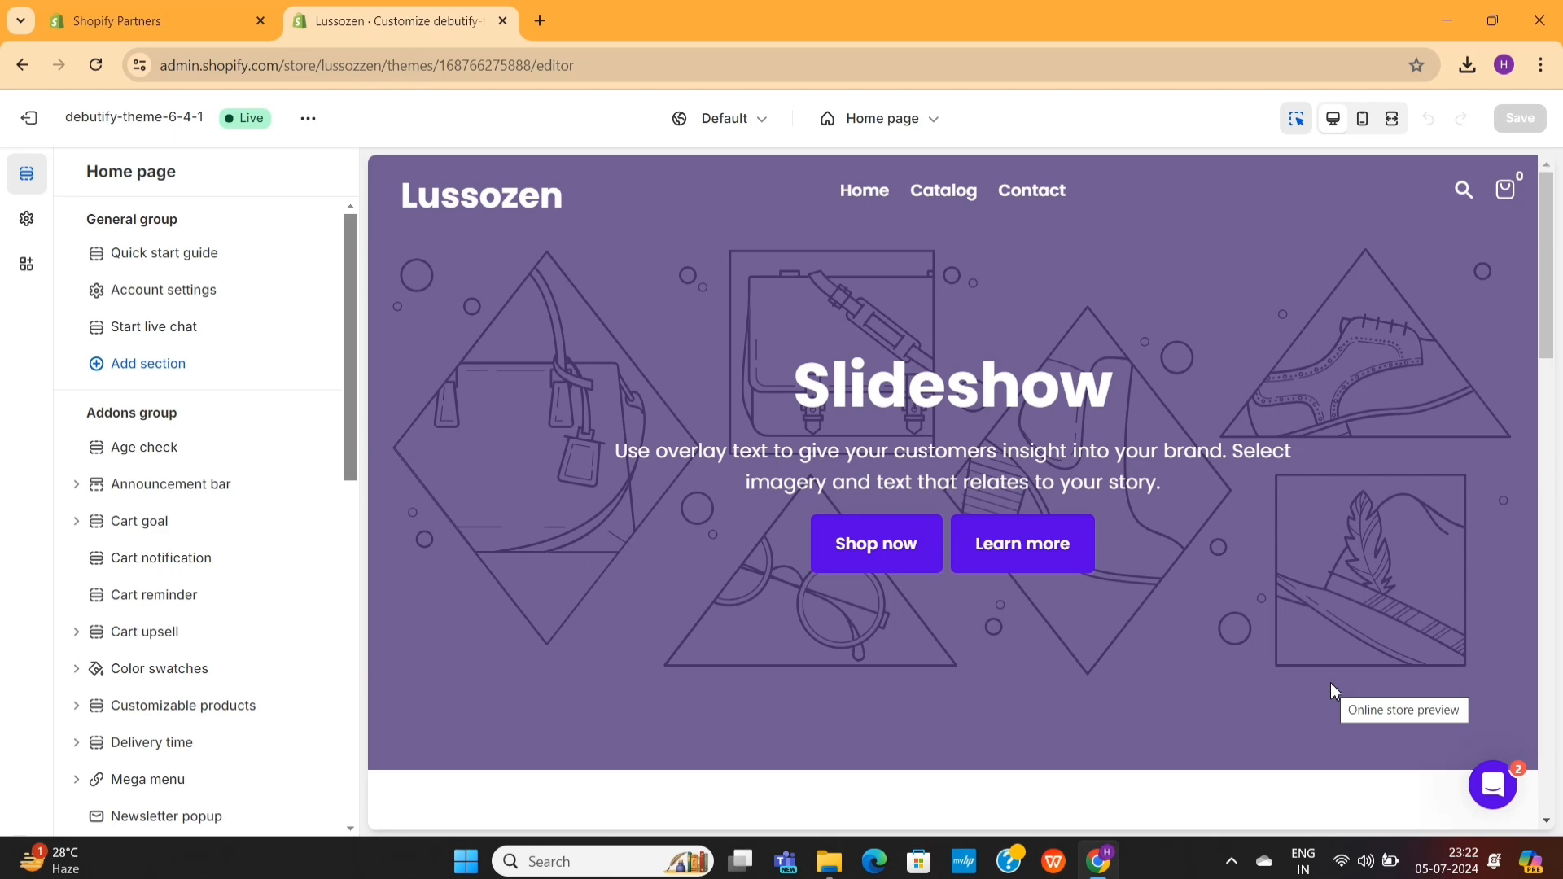
scroll(1307, 560, down, 3)
scroll(1309, 562, down, 15)
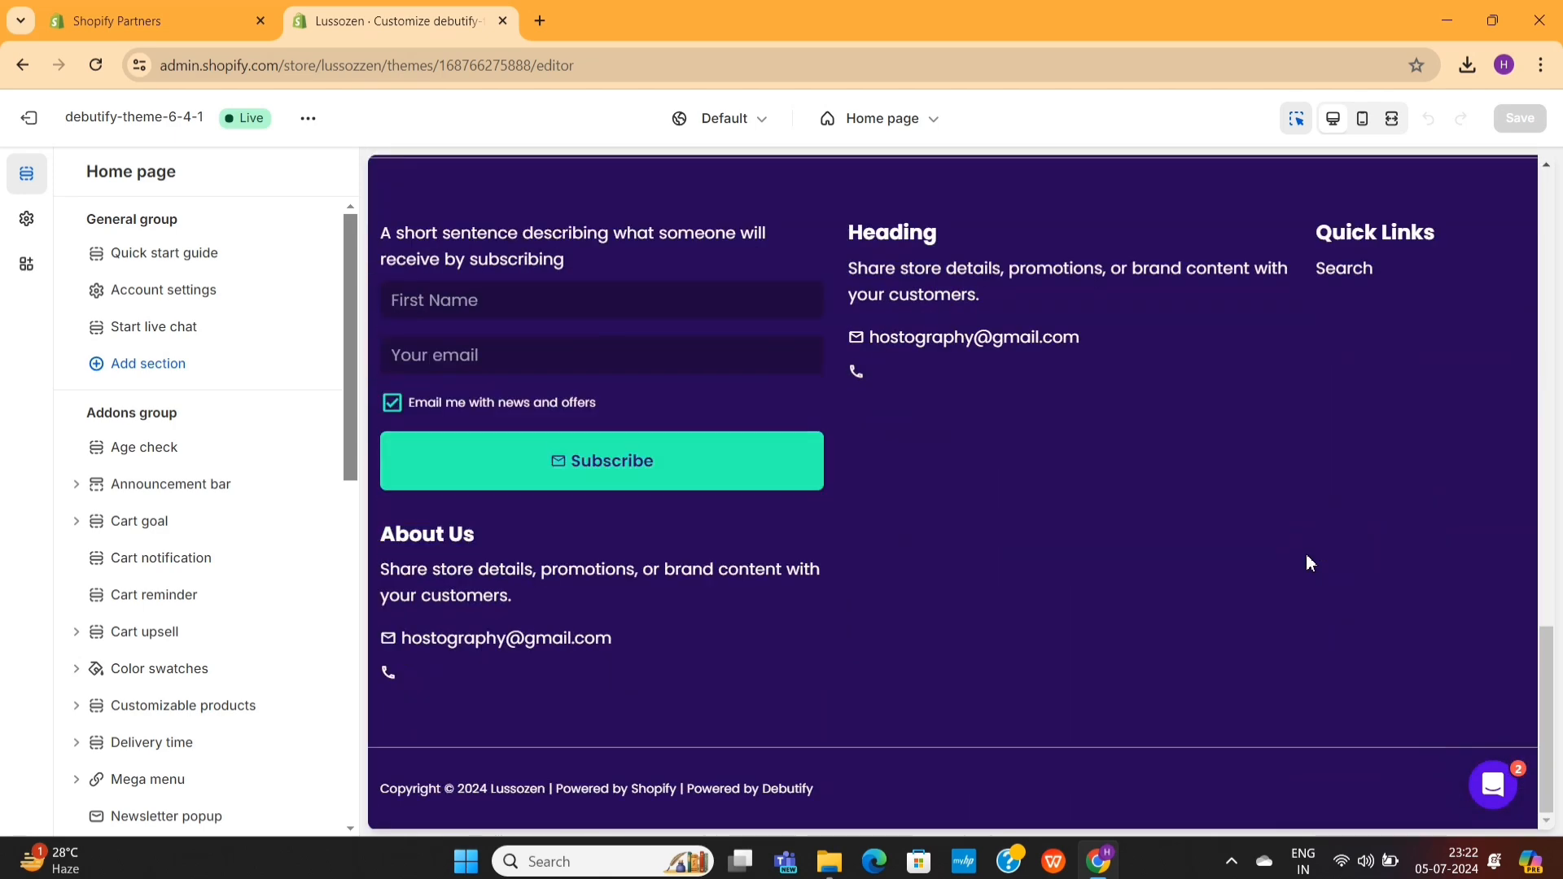
scroll(1307, 555, up, 12)
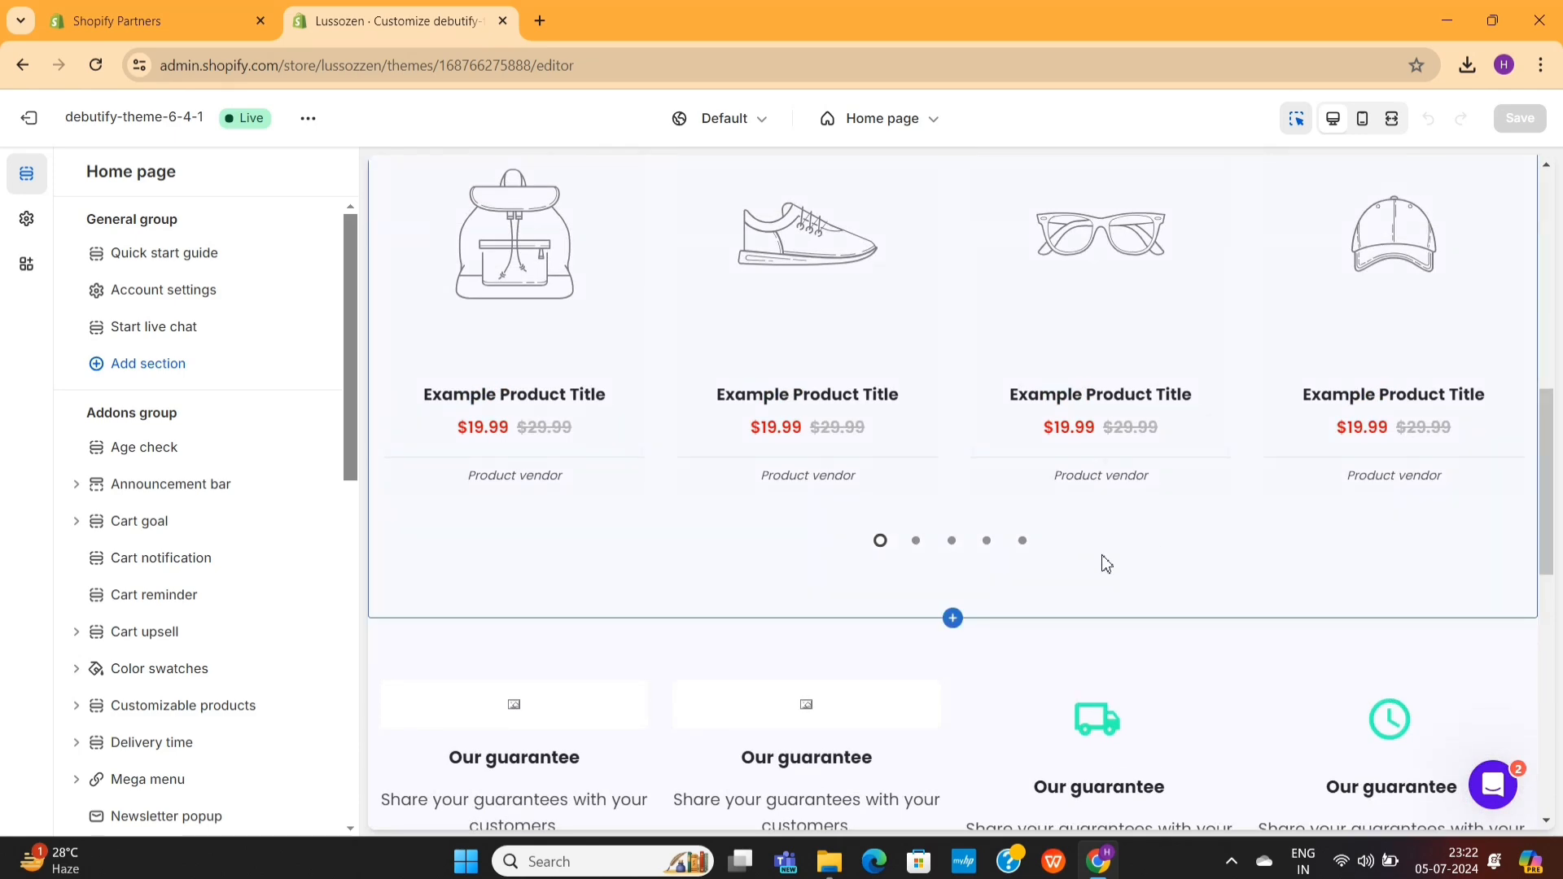
scroll(965, 676, down, 2)
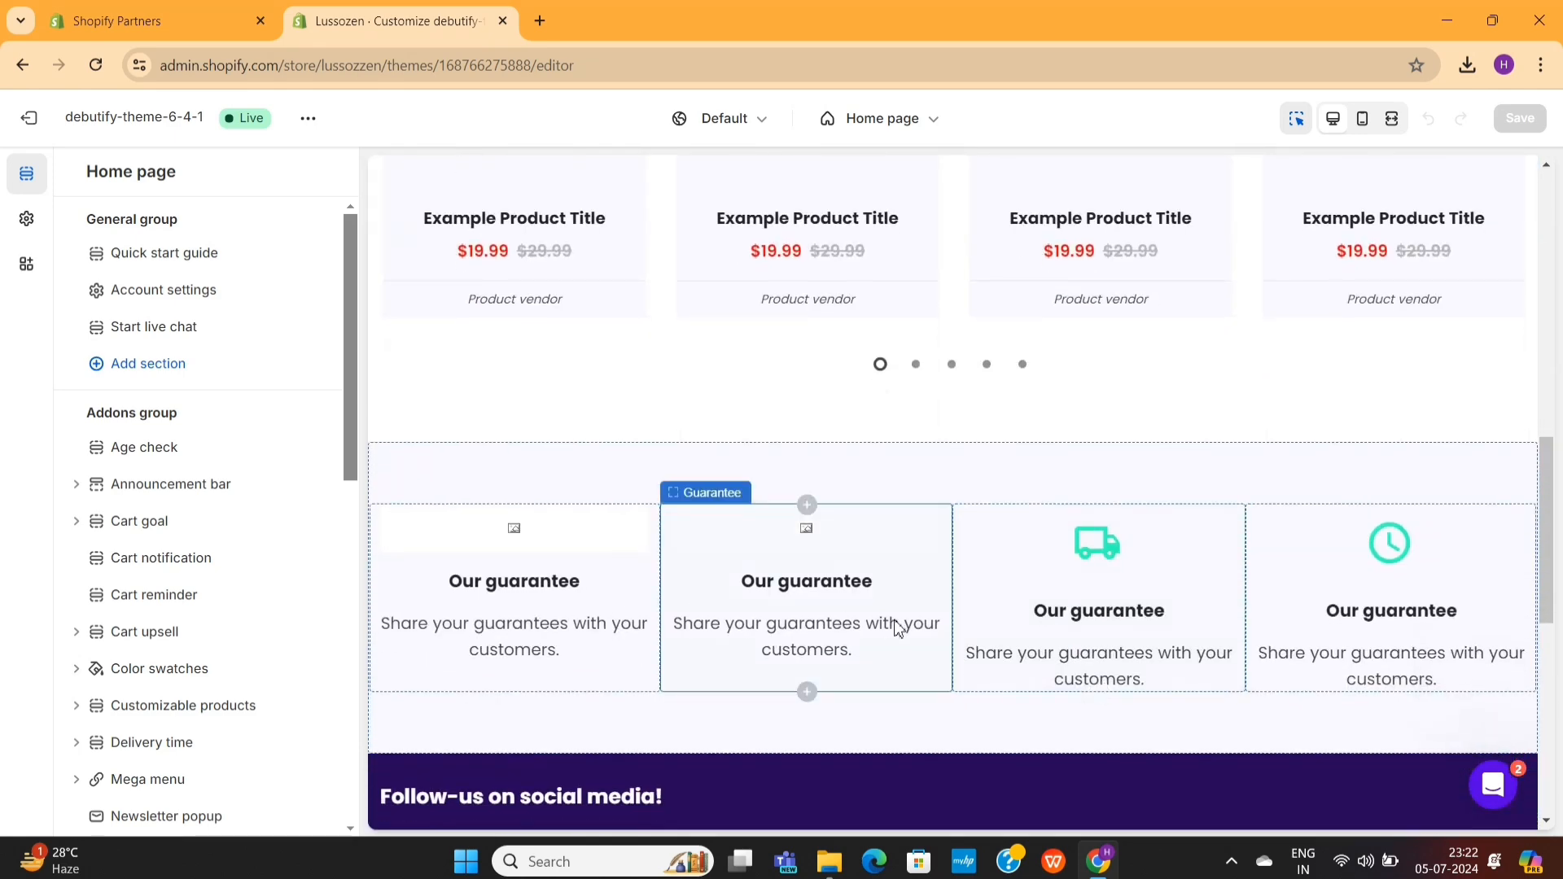
scroll(925, 670, down, 5)
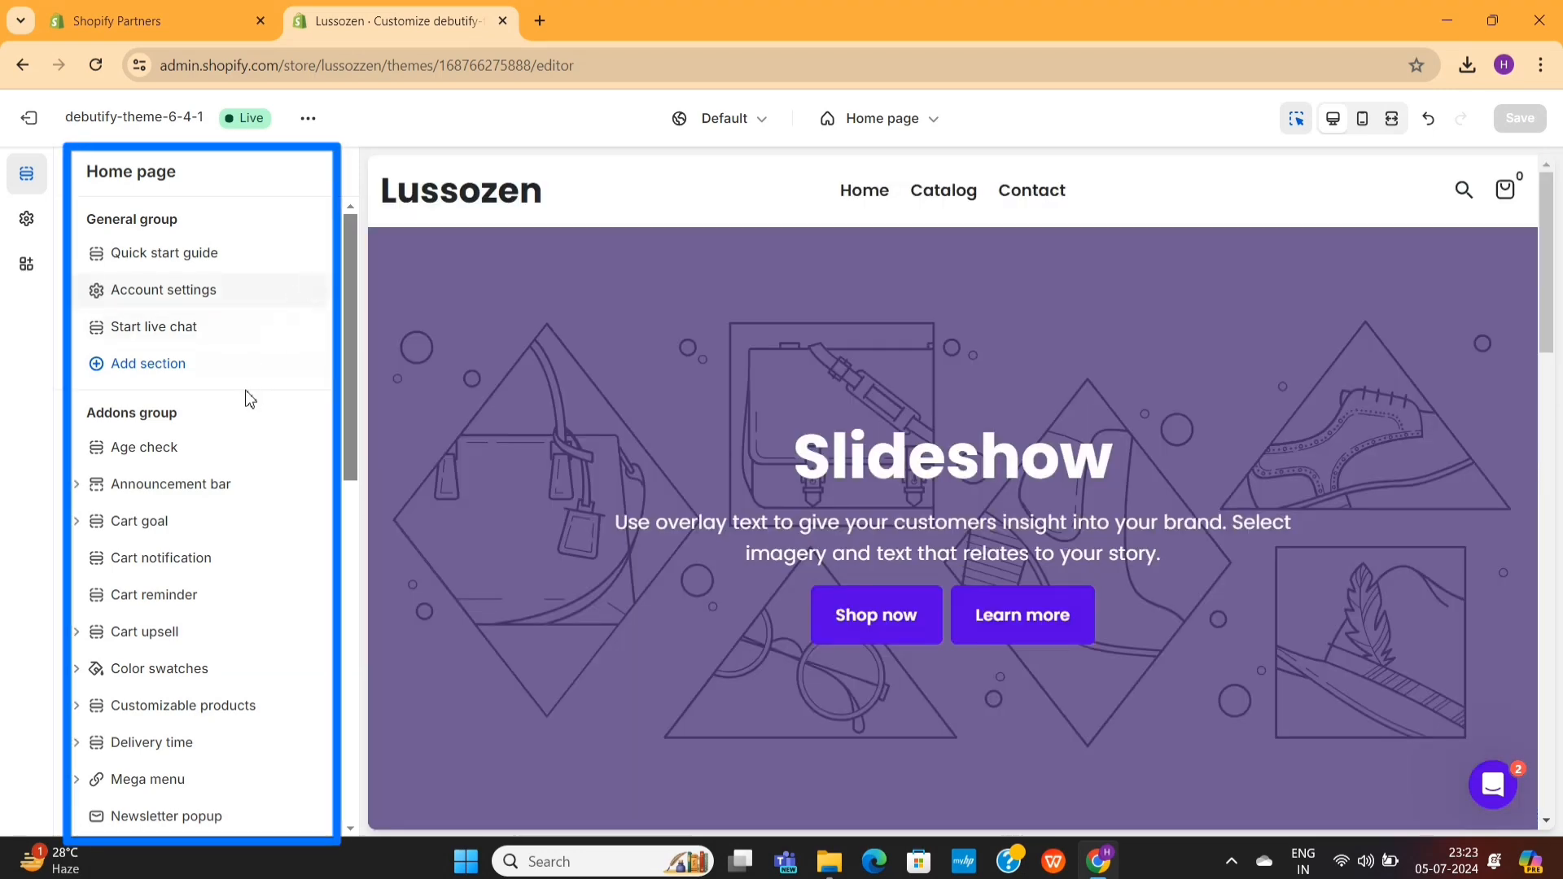
scroll(250, 399, down, 2)
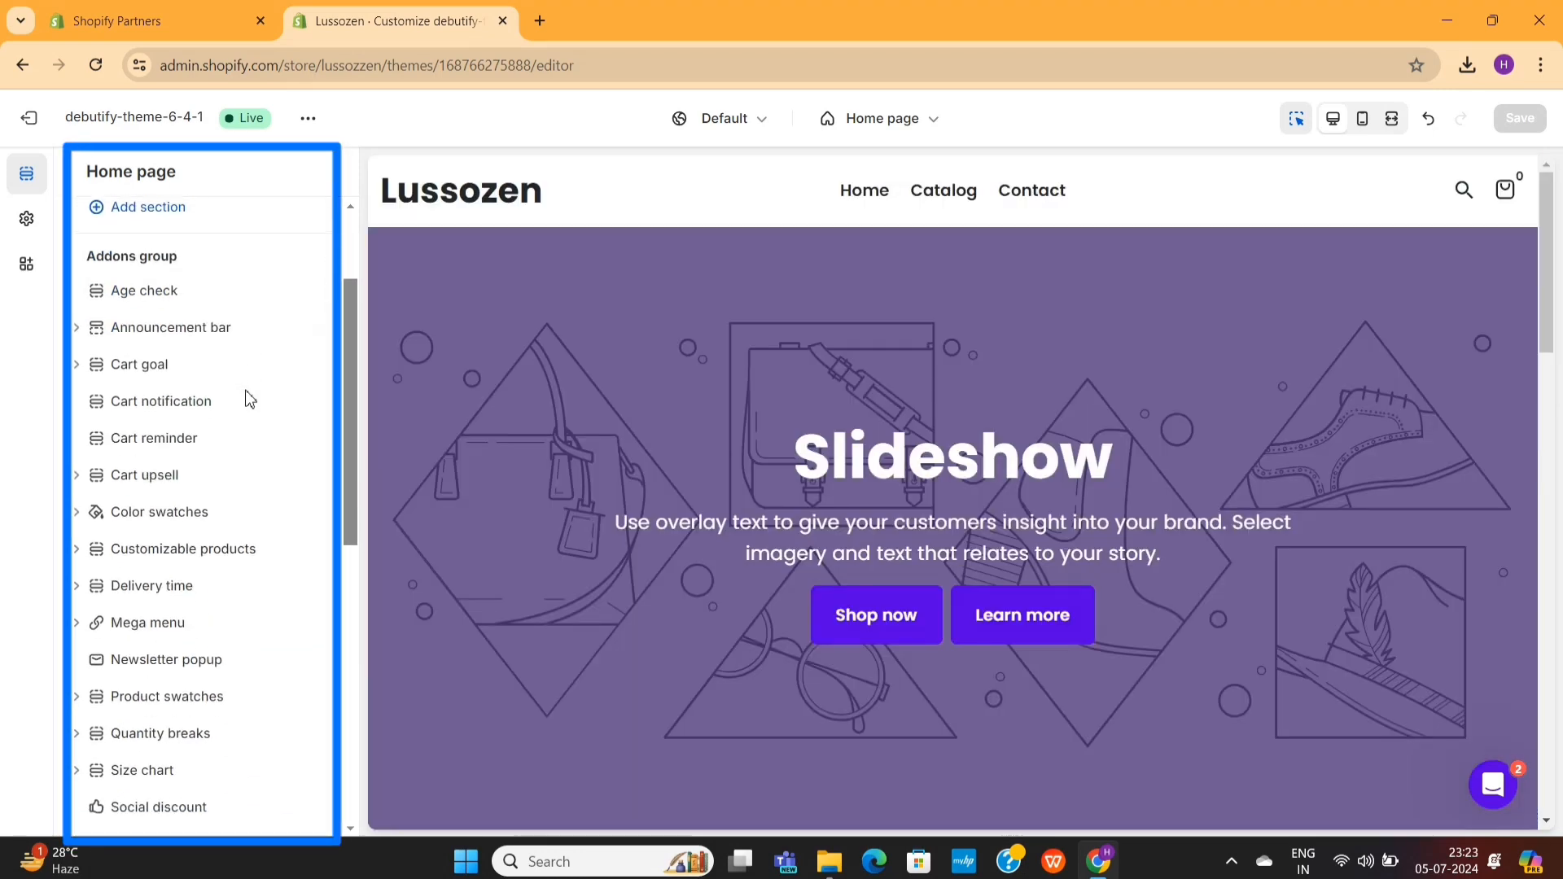
- Add a second slide to the Slideshow section in the home page template
scroll(250, 399, up, 2)
scroll(250, 399, down, 5)
scroll(250, 399, down, 5)
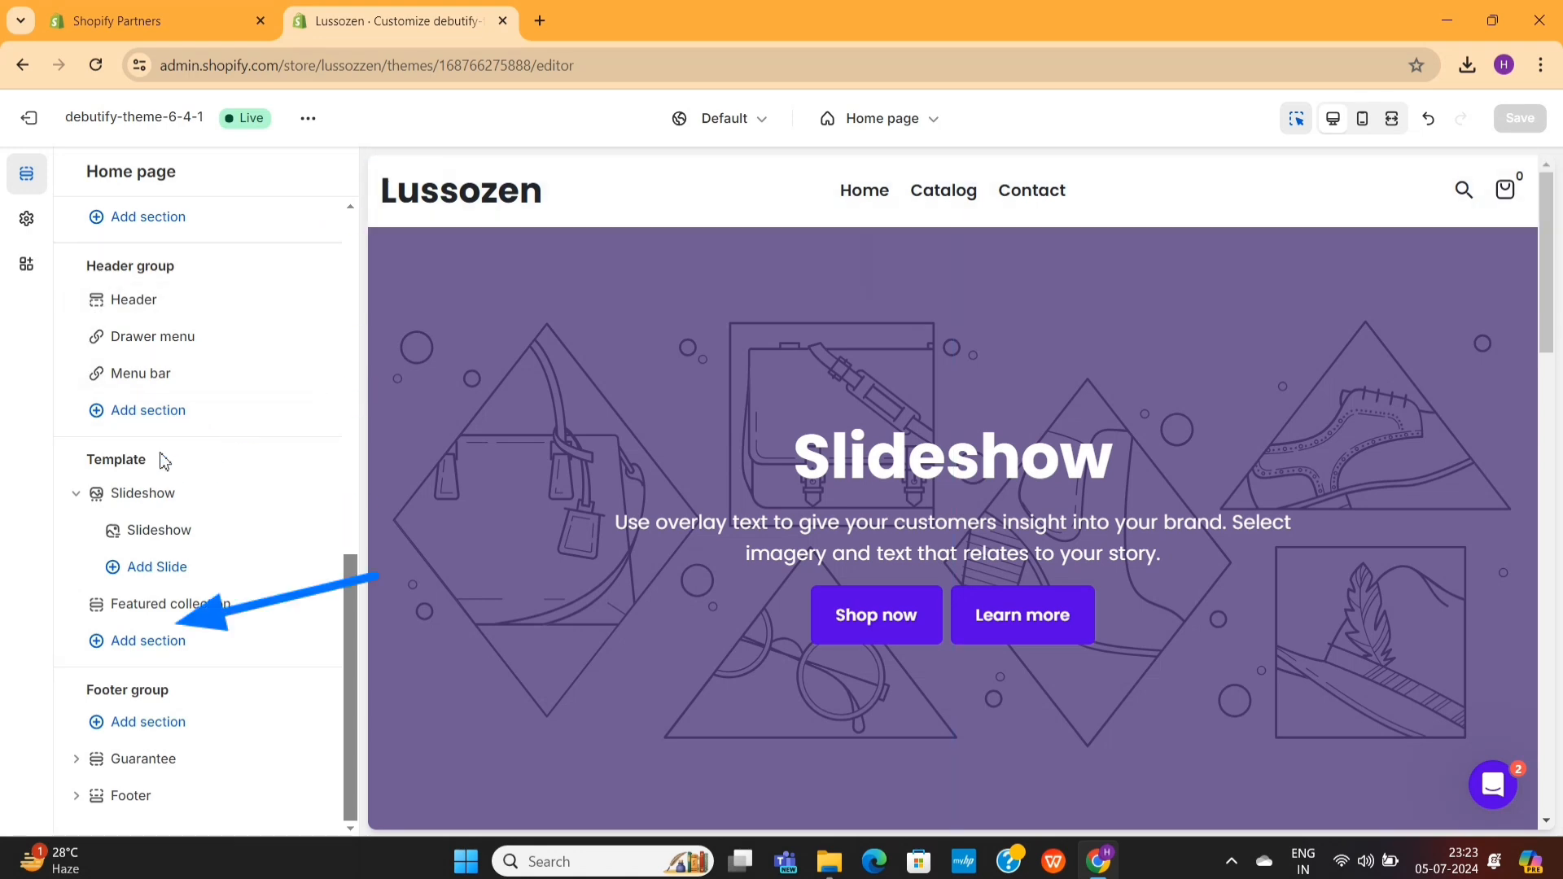
click(157, 567)
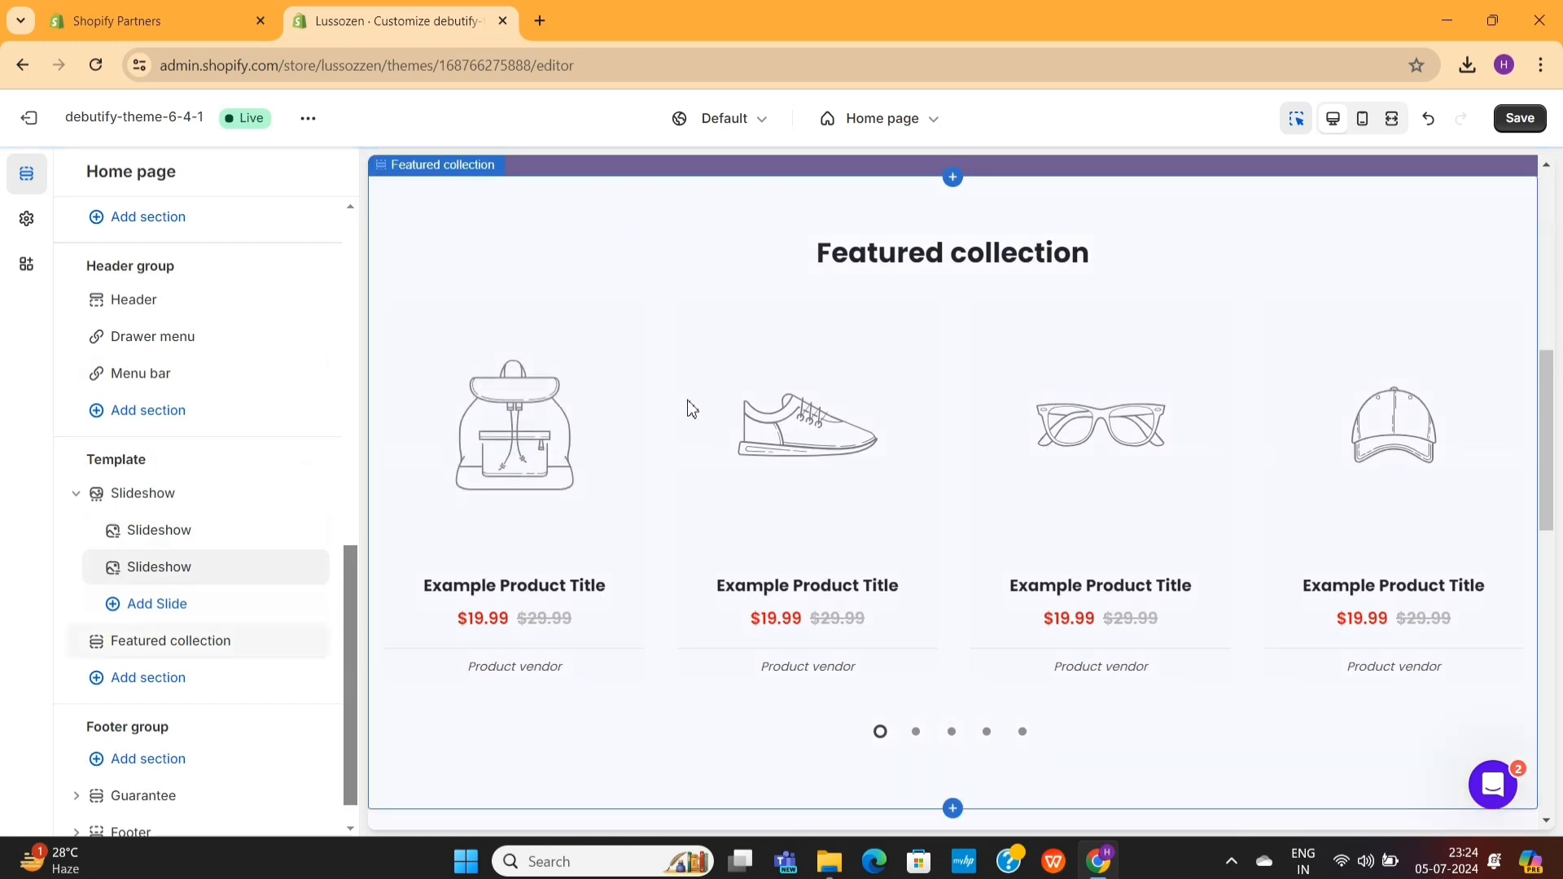
scroll(687, 399, up, 1)
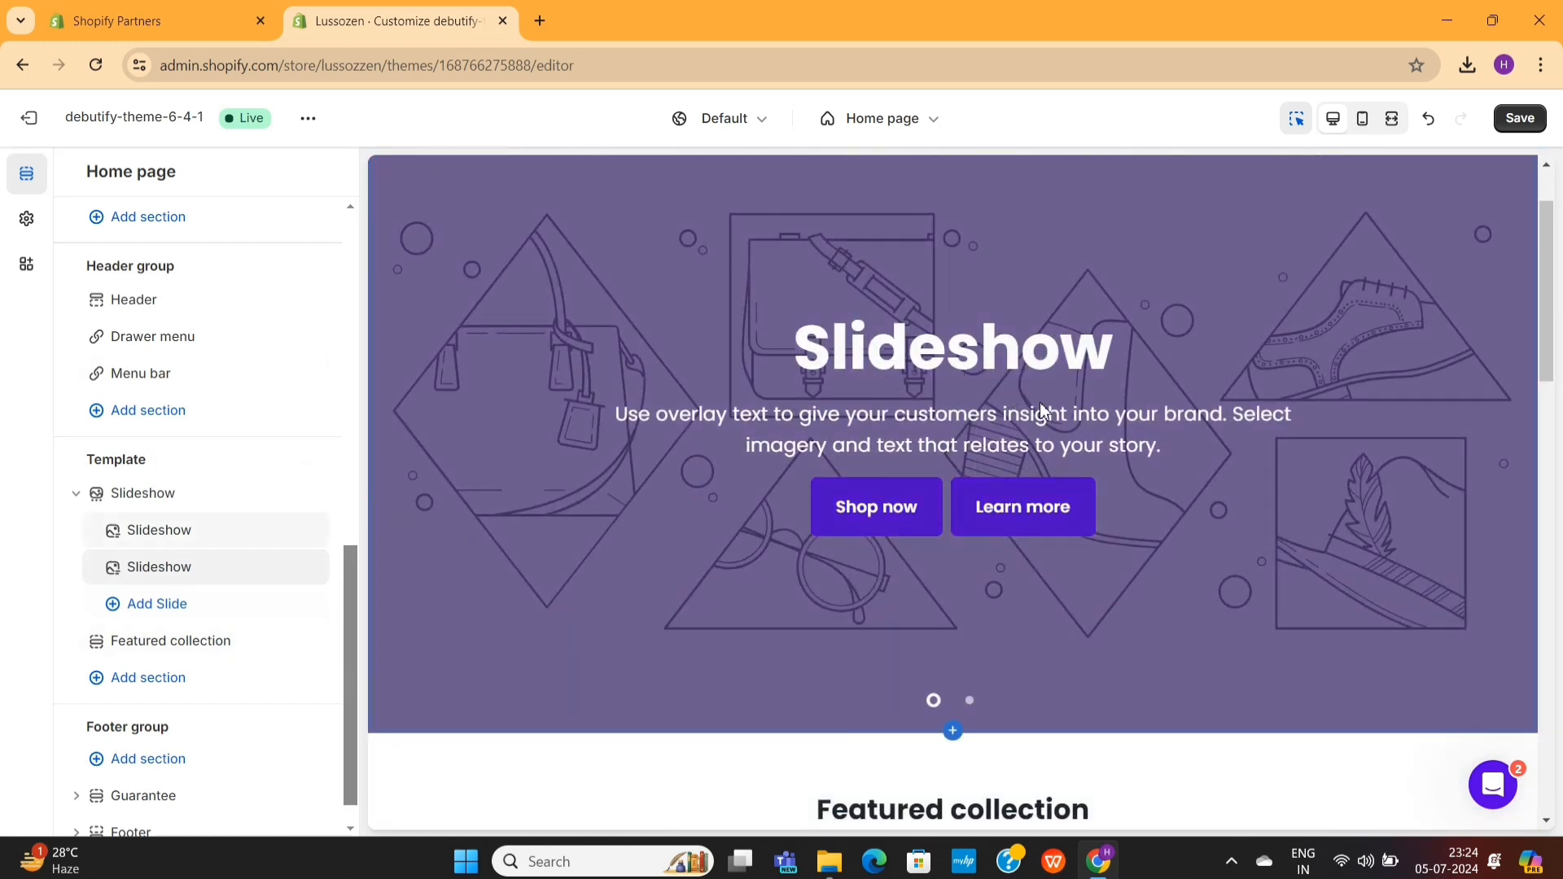
scroll(1166, 410, up, 1)
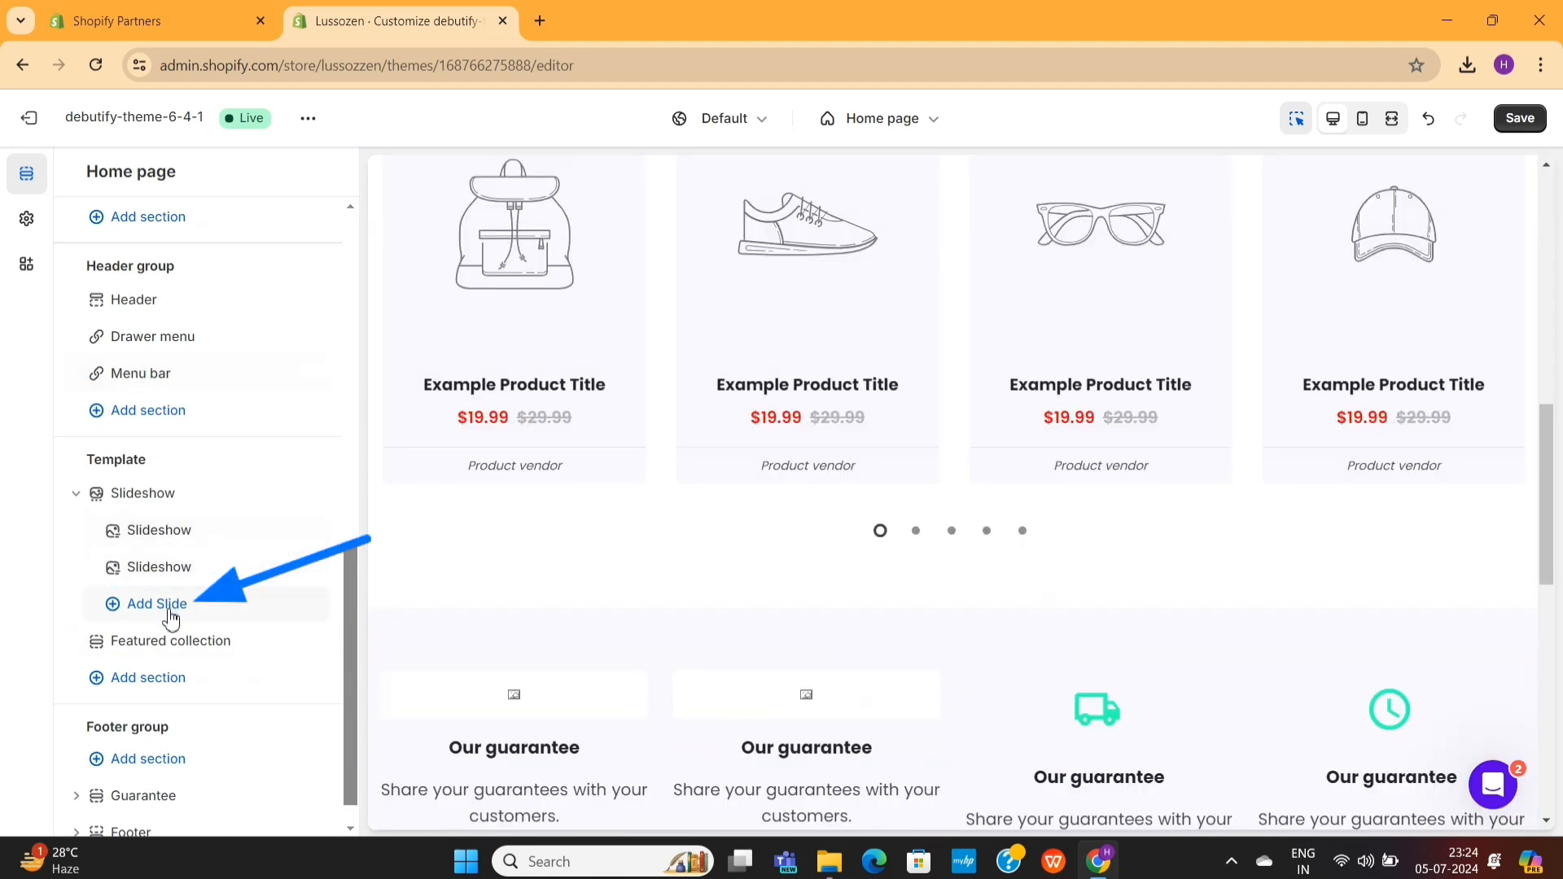
- Try adding a third slide to the home page's Slideshow section and delete it again
click(158, 604)
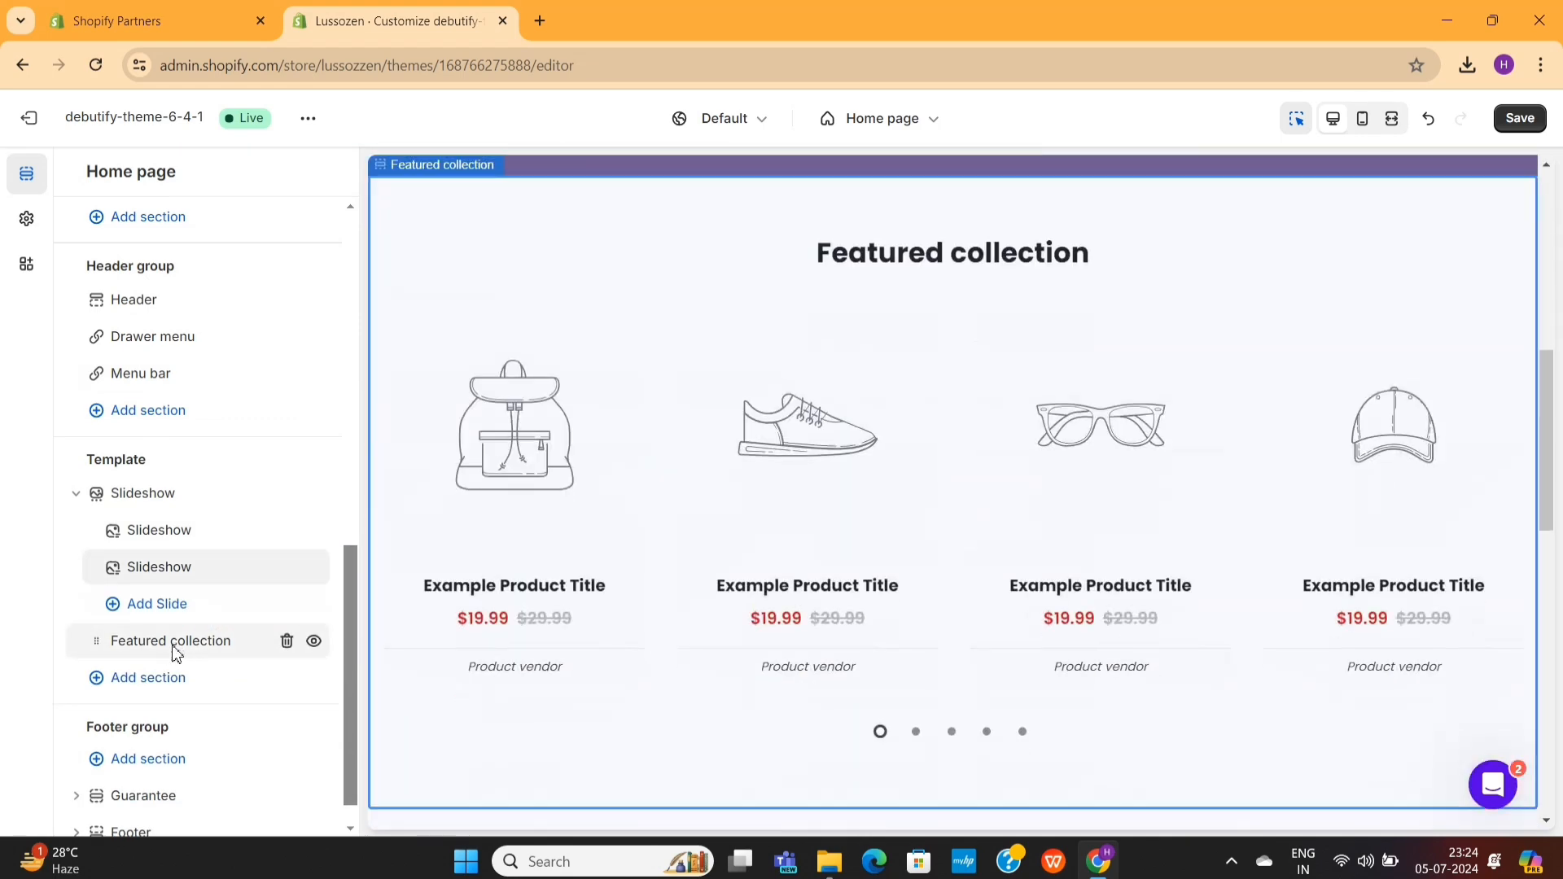
click(171, 643)
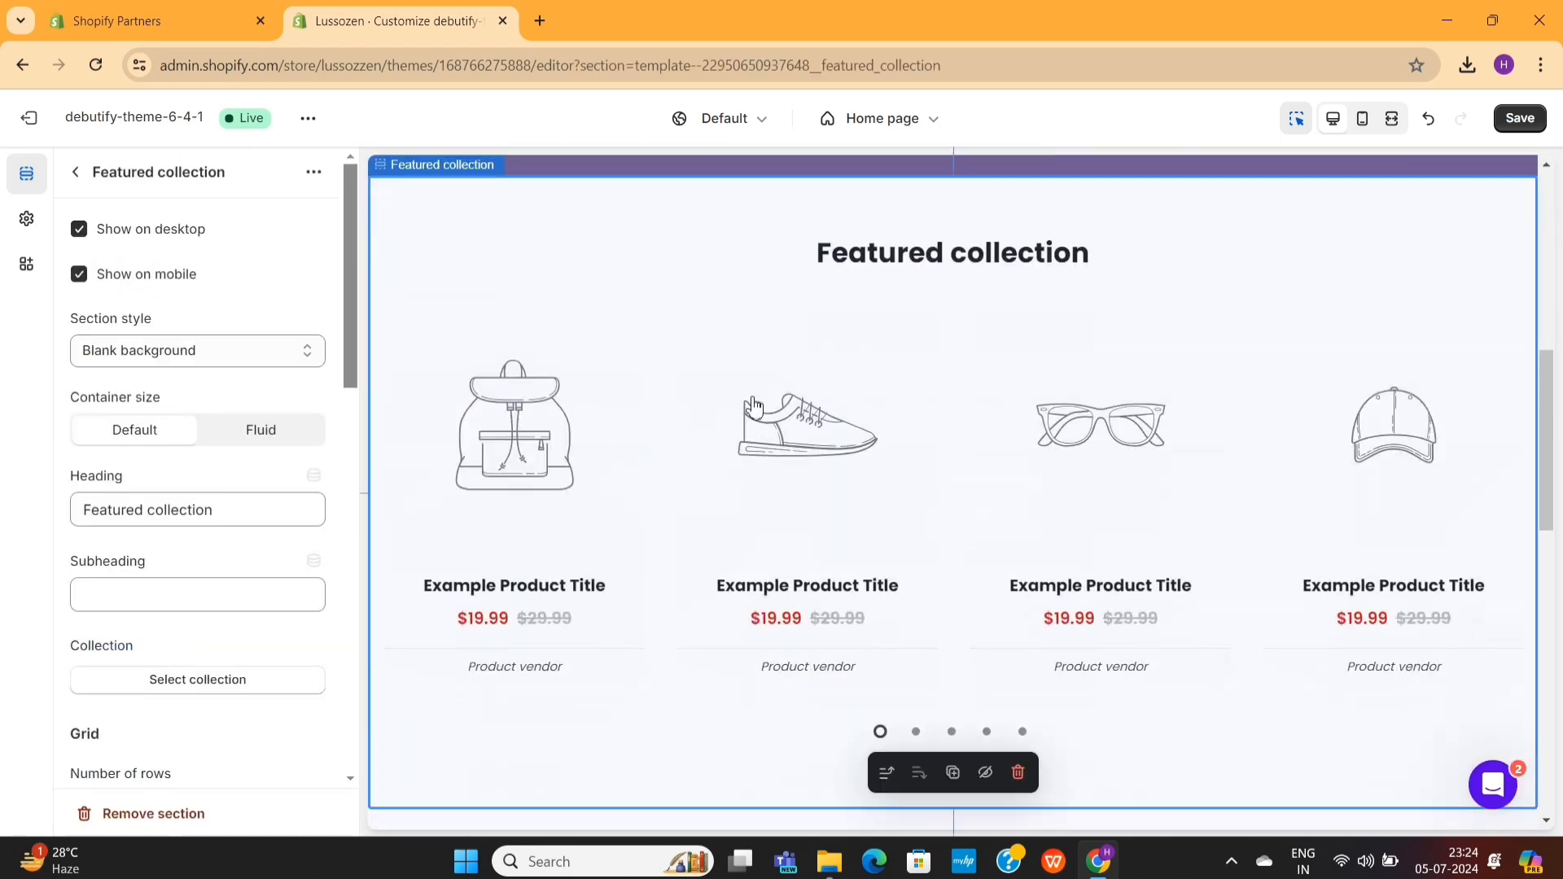
scroll(629, 513, down, 3)
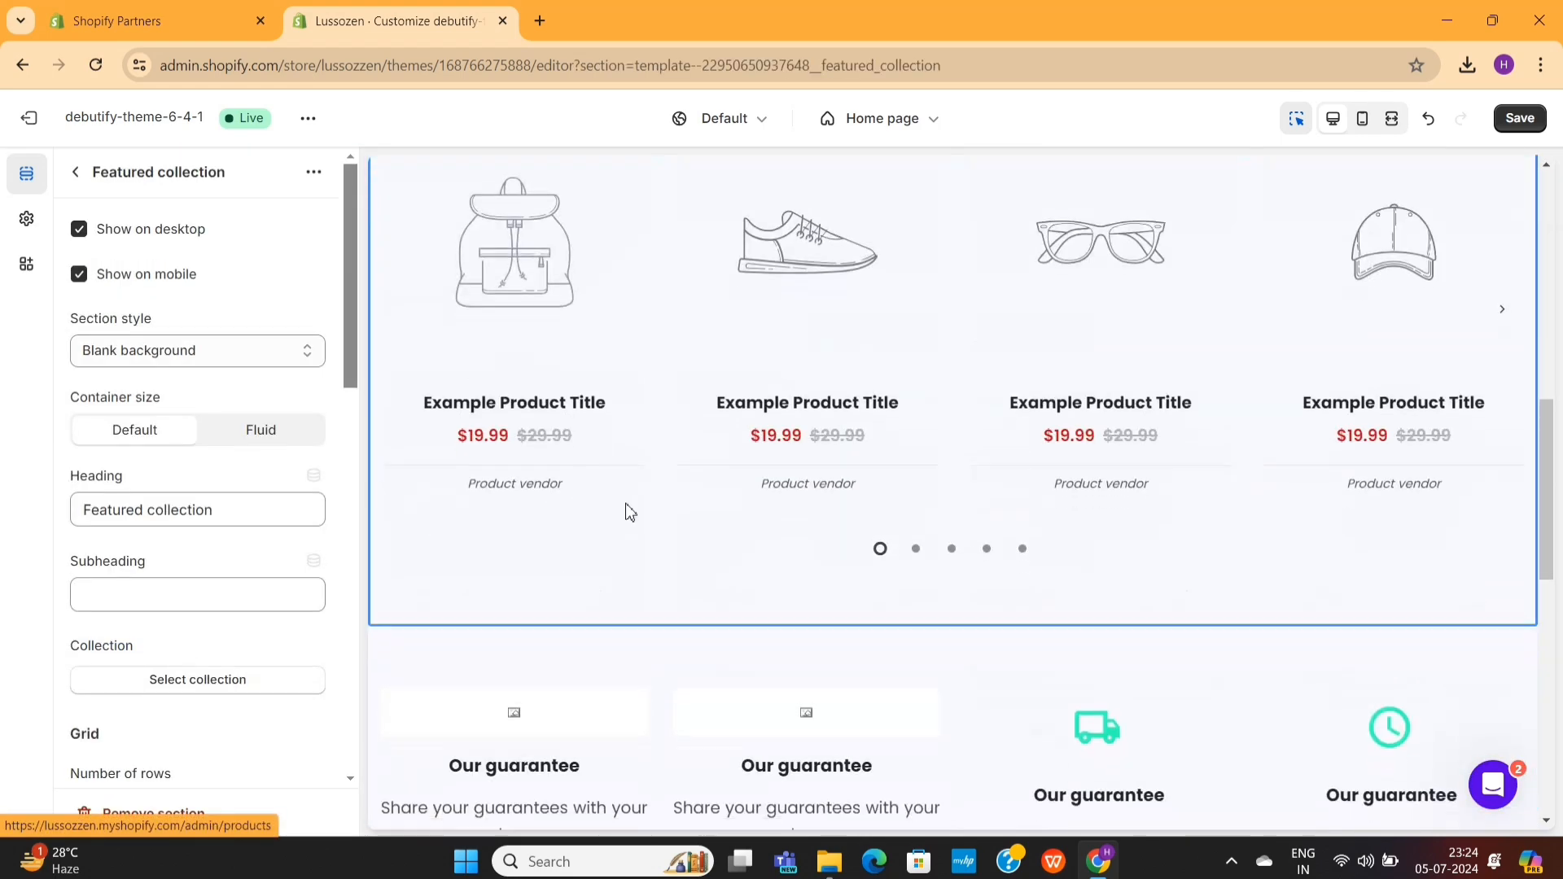
click(75, 175)
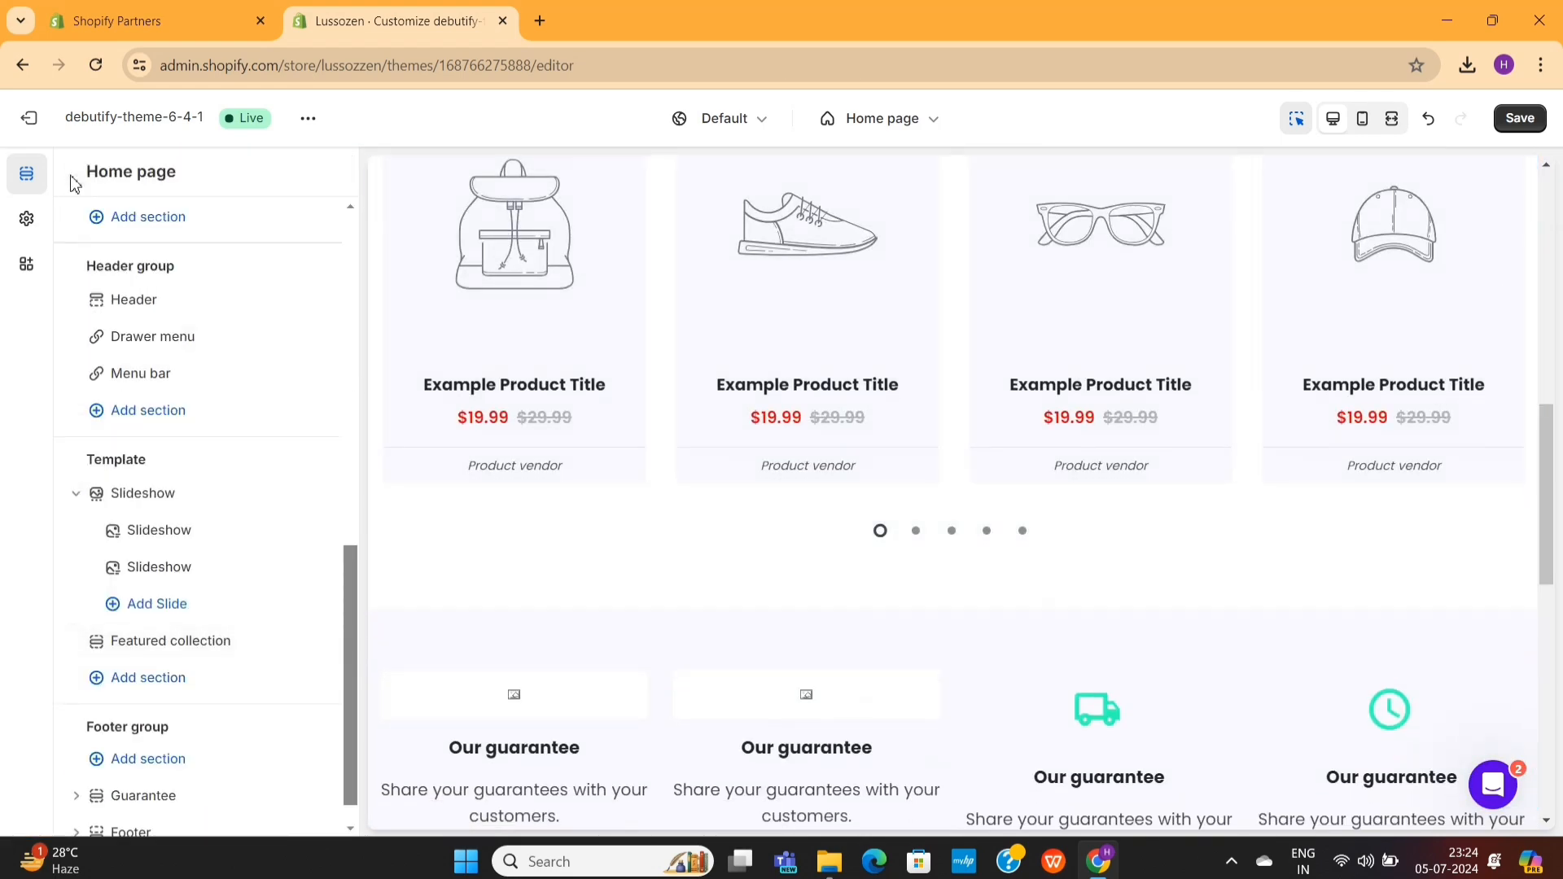
click(170, 596)
click(290, 606)
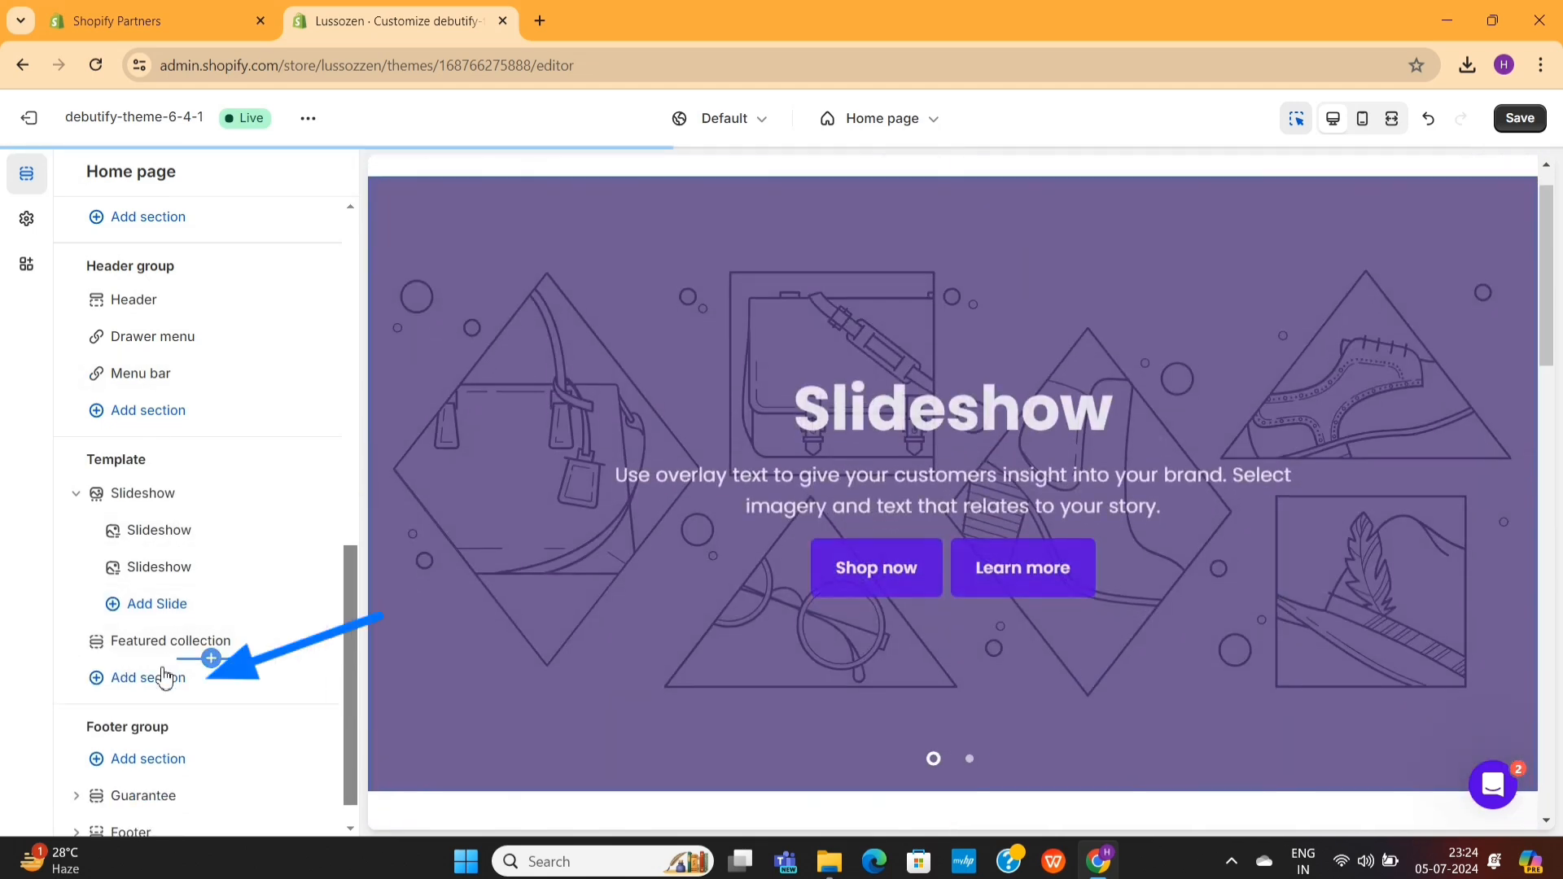
- Add a Rich text section to the home page template and move it between the Slideshow and Featured collection sections
click(155, 687)
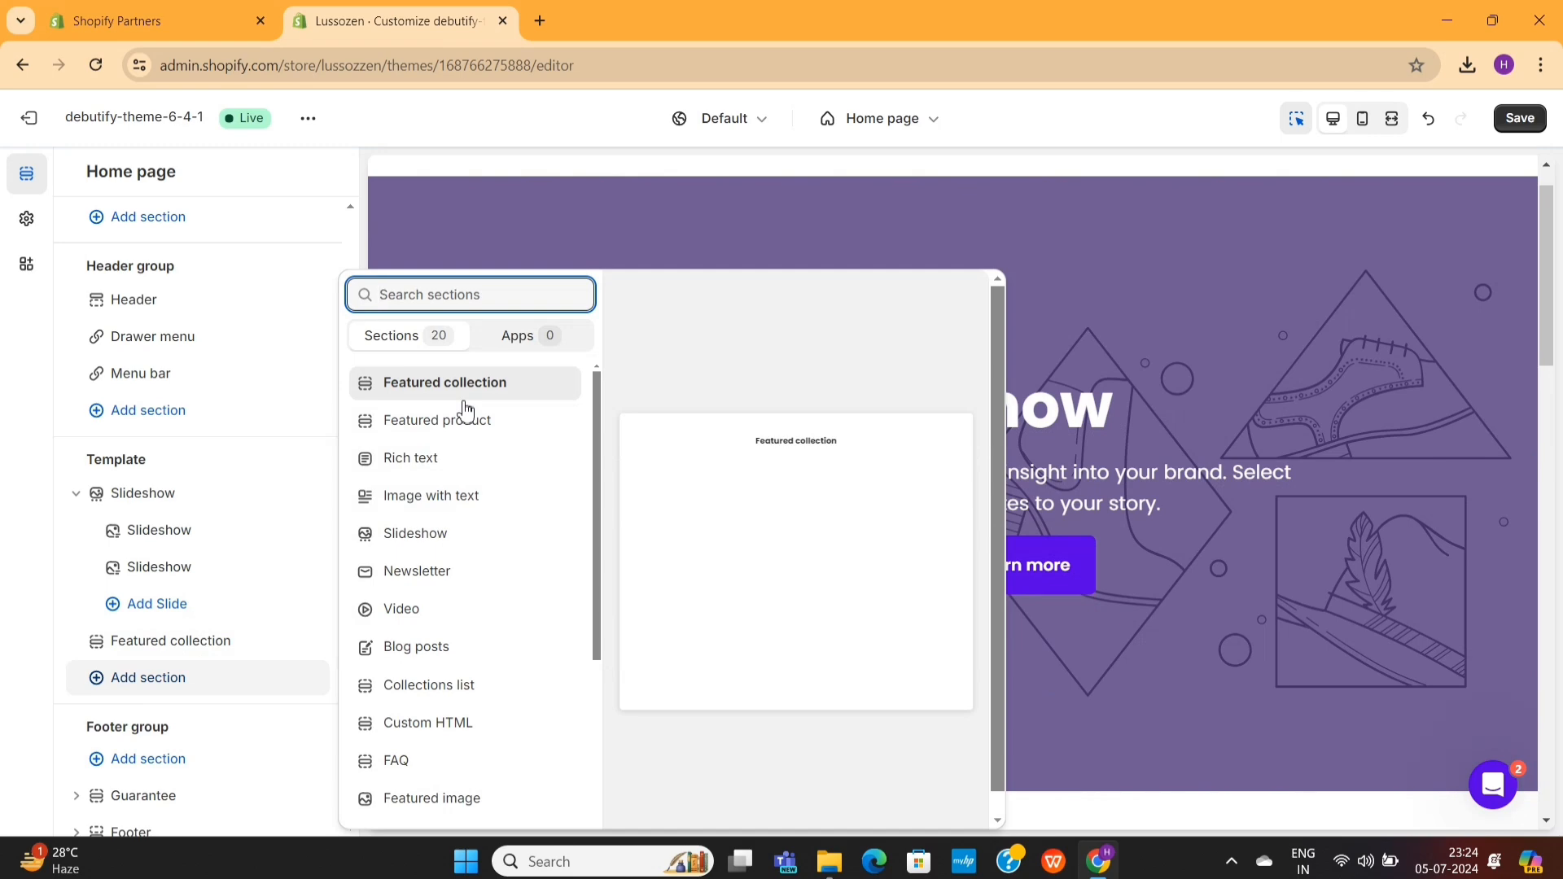
click(465, 472)
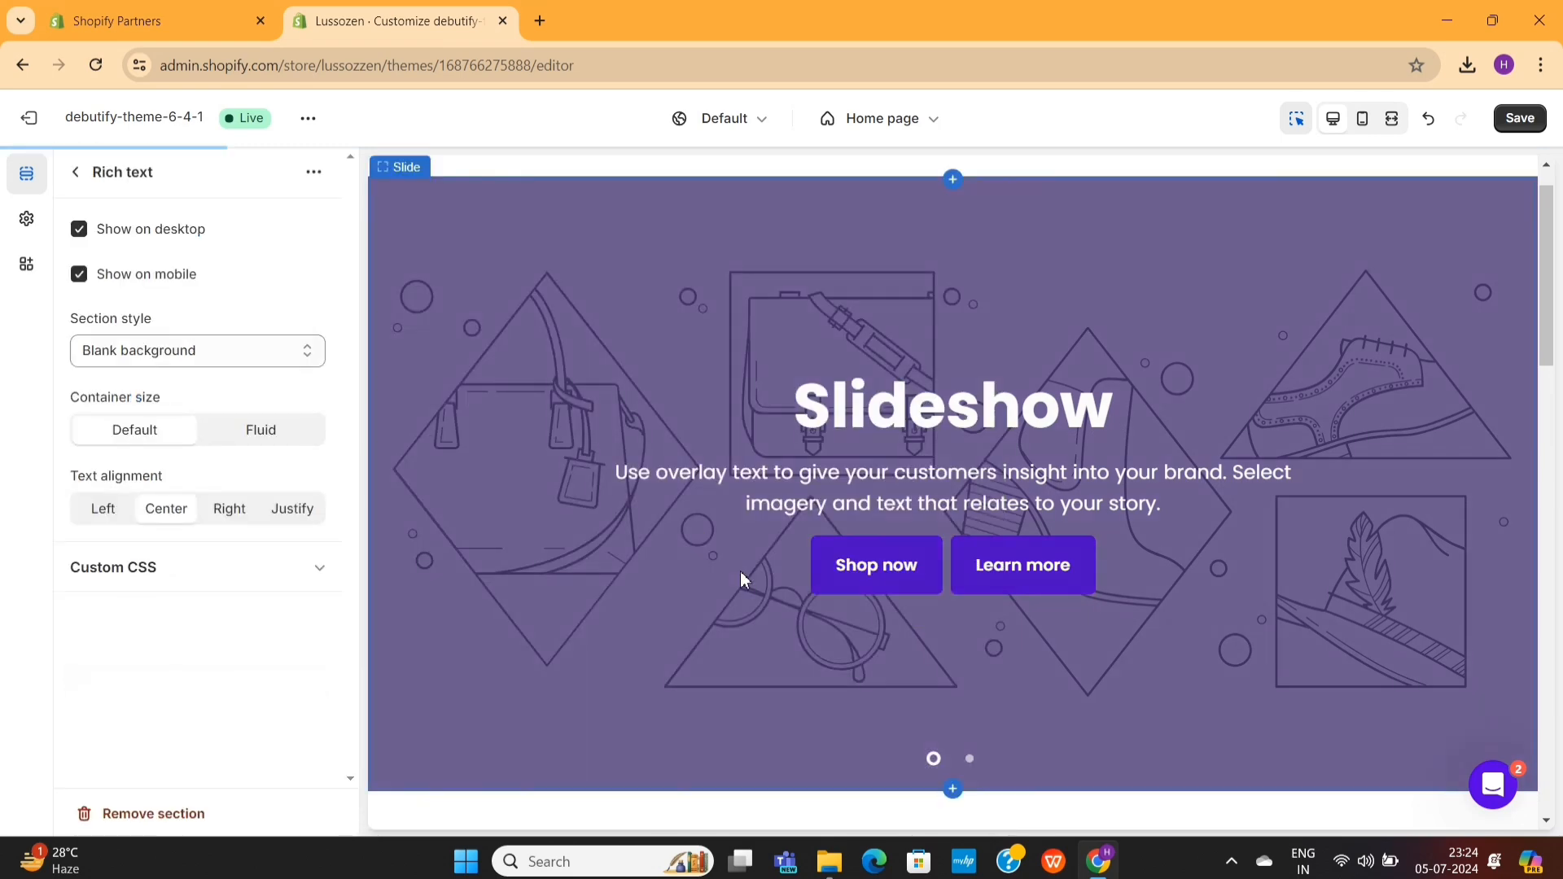
drag(95, 604, 106, 464)
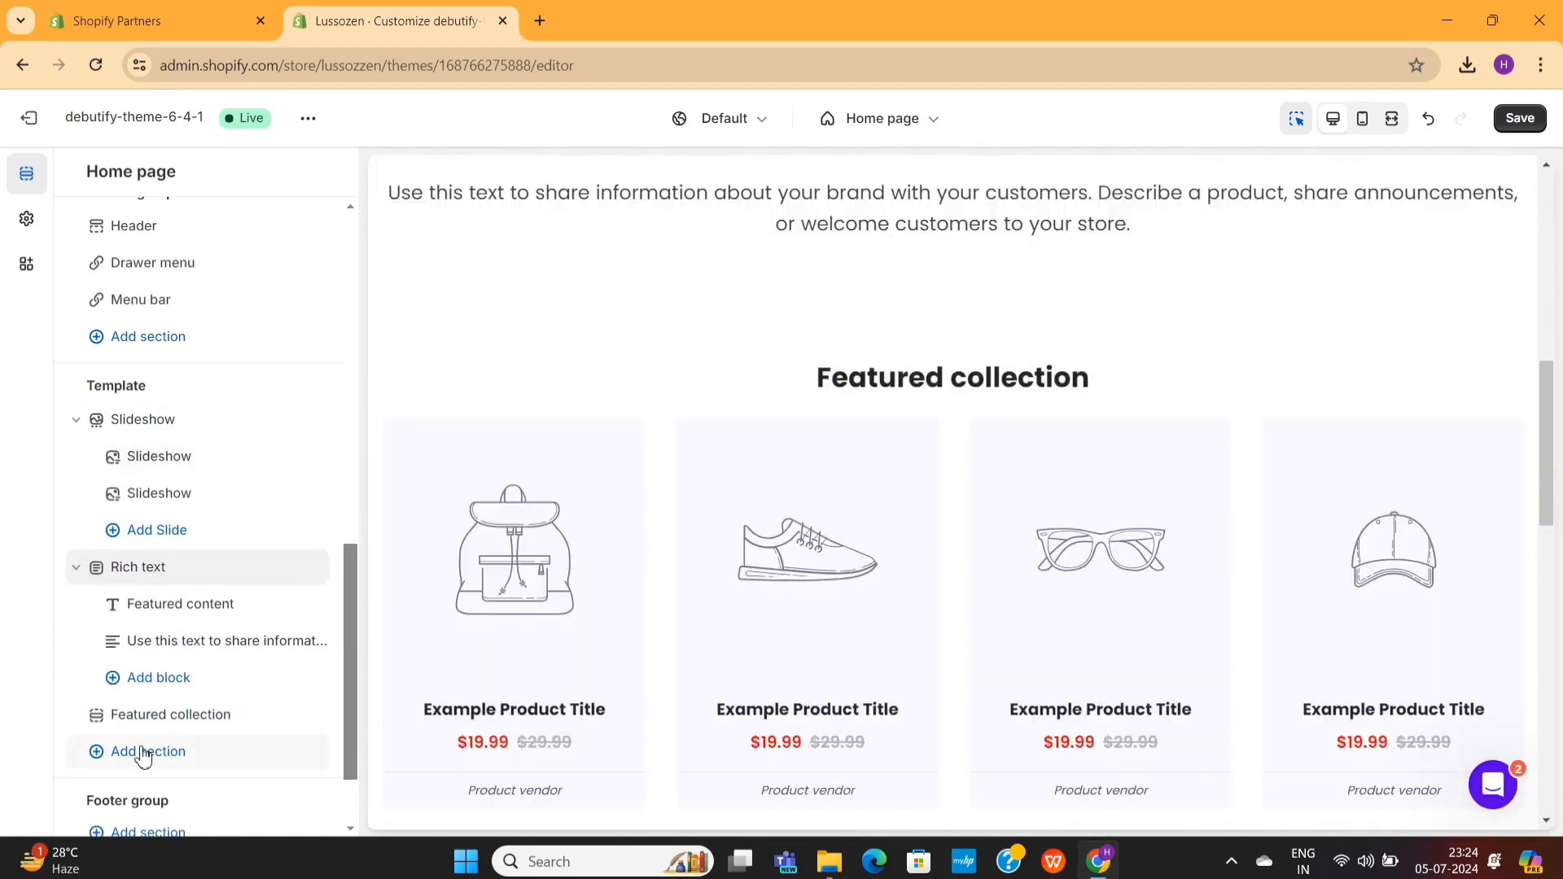
- Try adding a Video section to the home page template after Featured collection and remove it
click(129, 750)
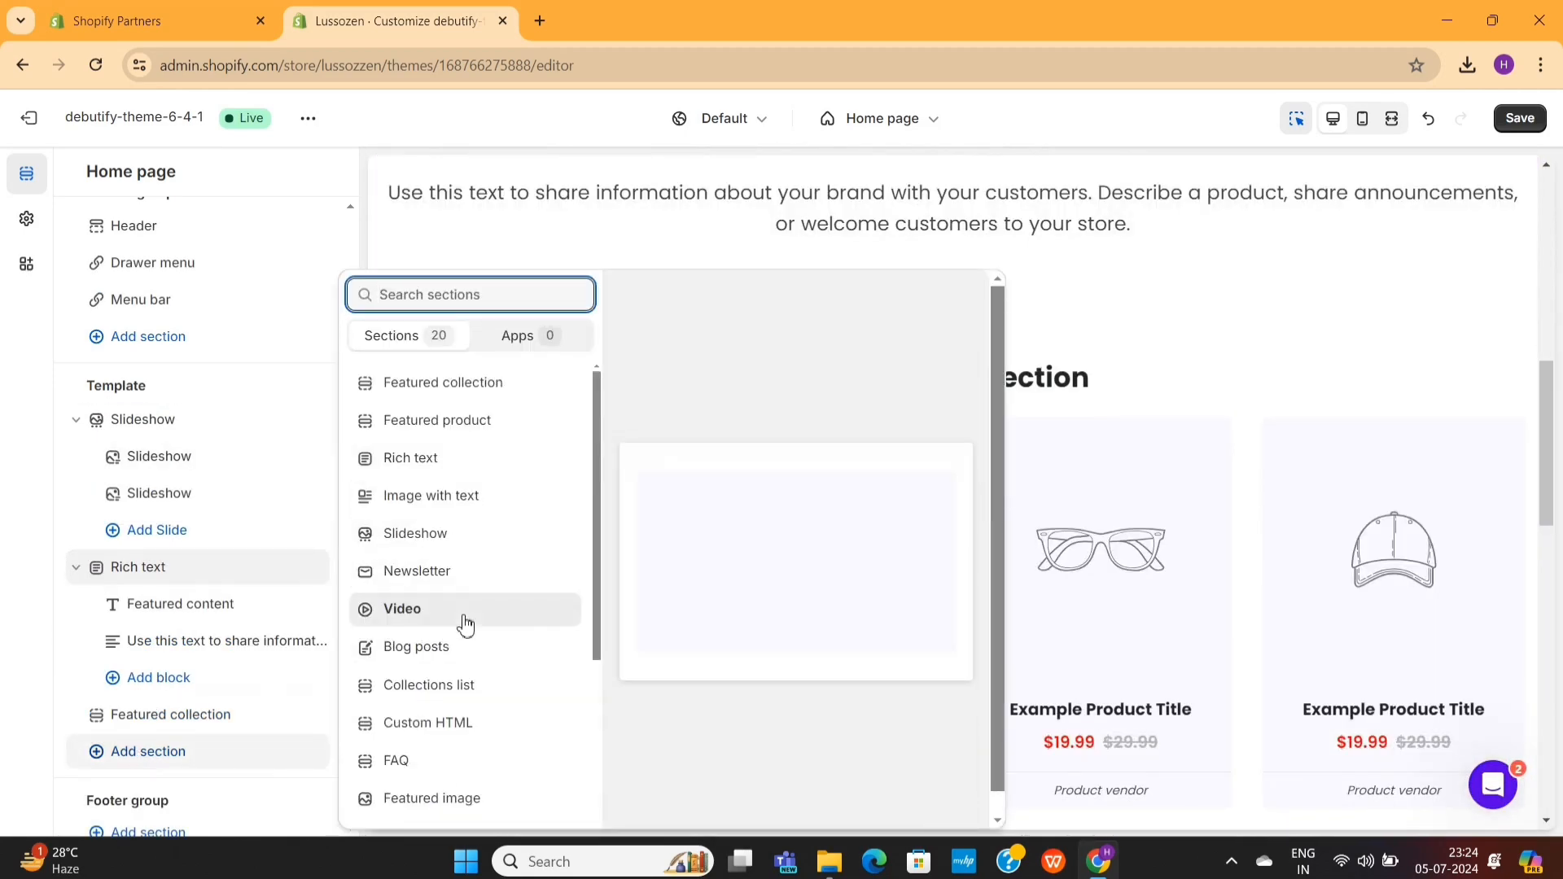
click(465, 625)
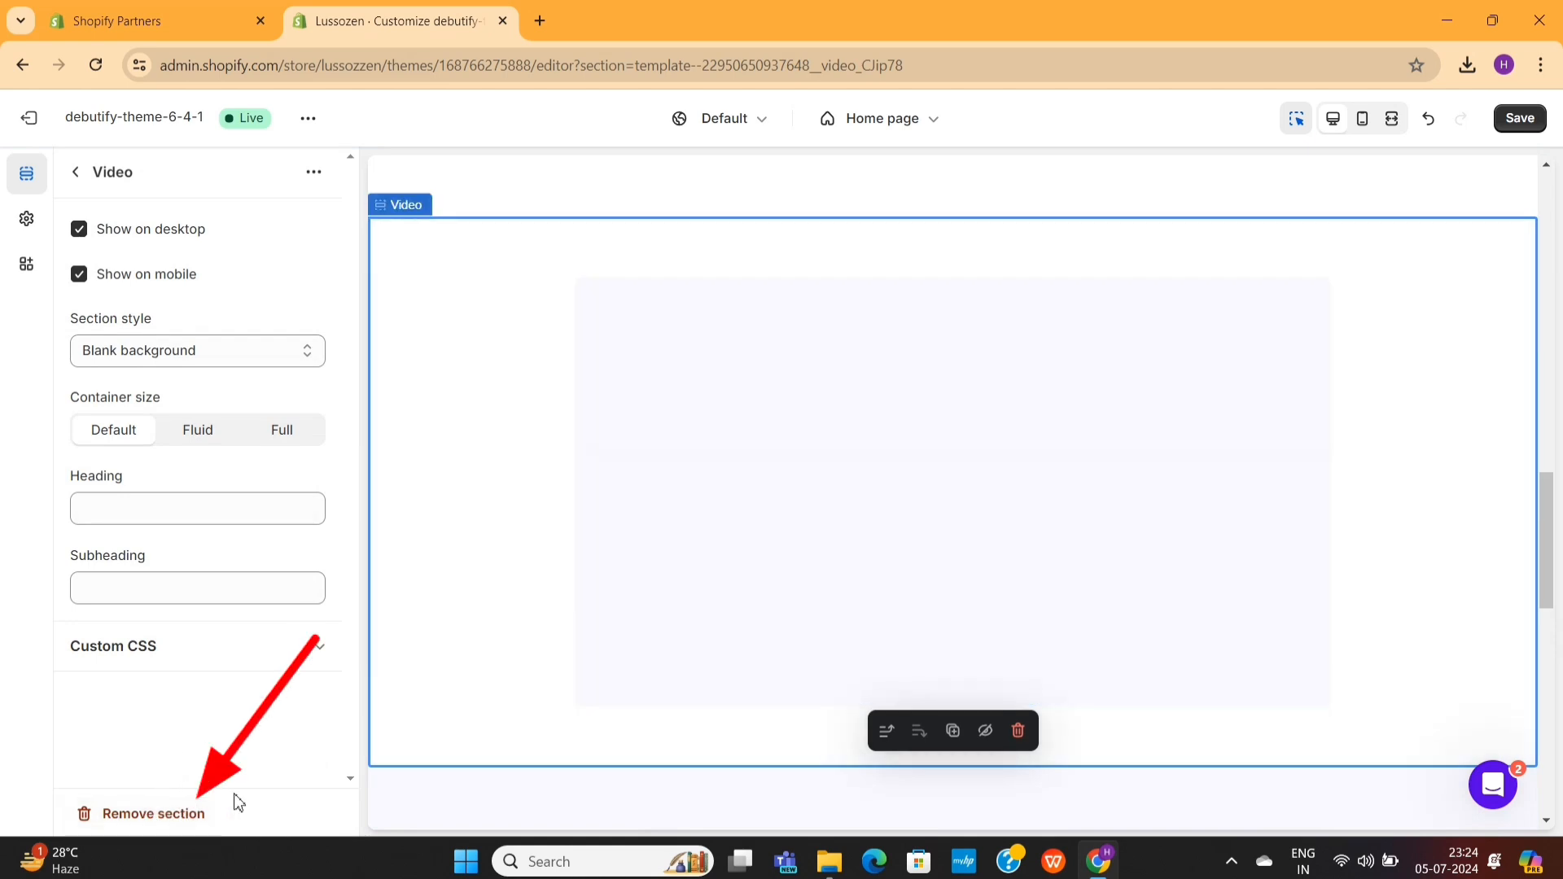
click(196, 815)
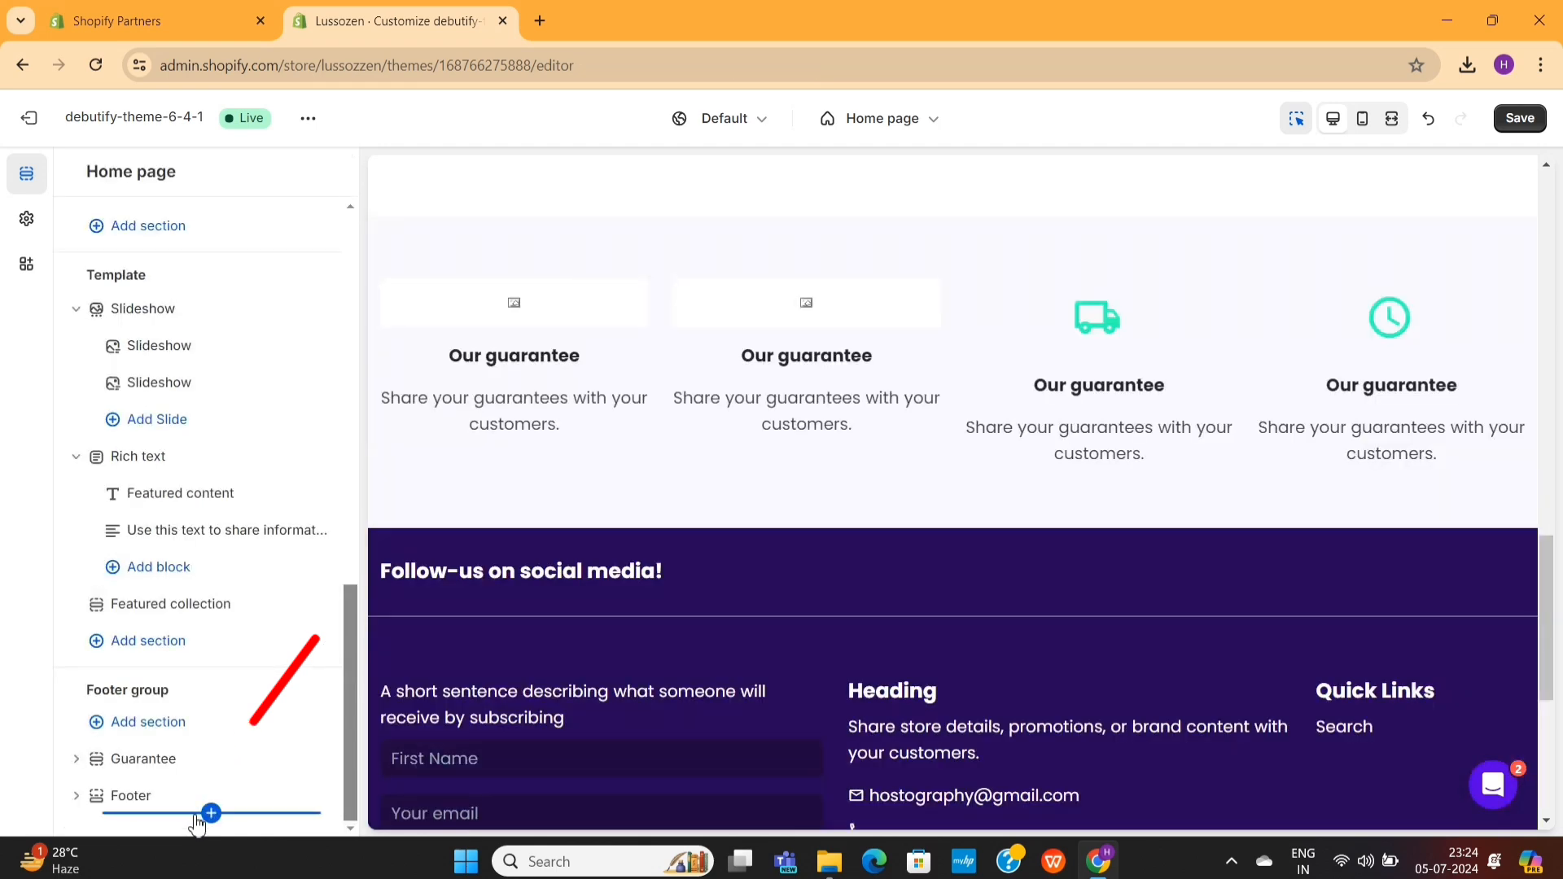
- Review the Slideshow section's height, slider and image loading options, then return to the section list
scroll(787, 461, up, 5)
scroll(786, 462, up, 10)
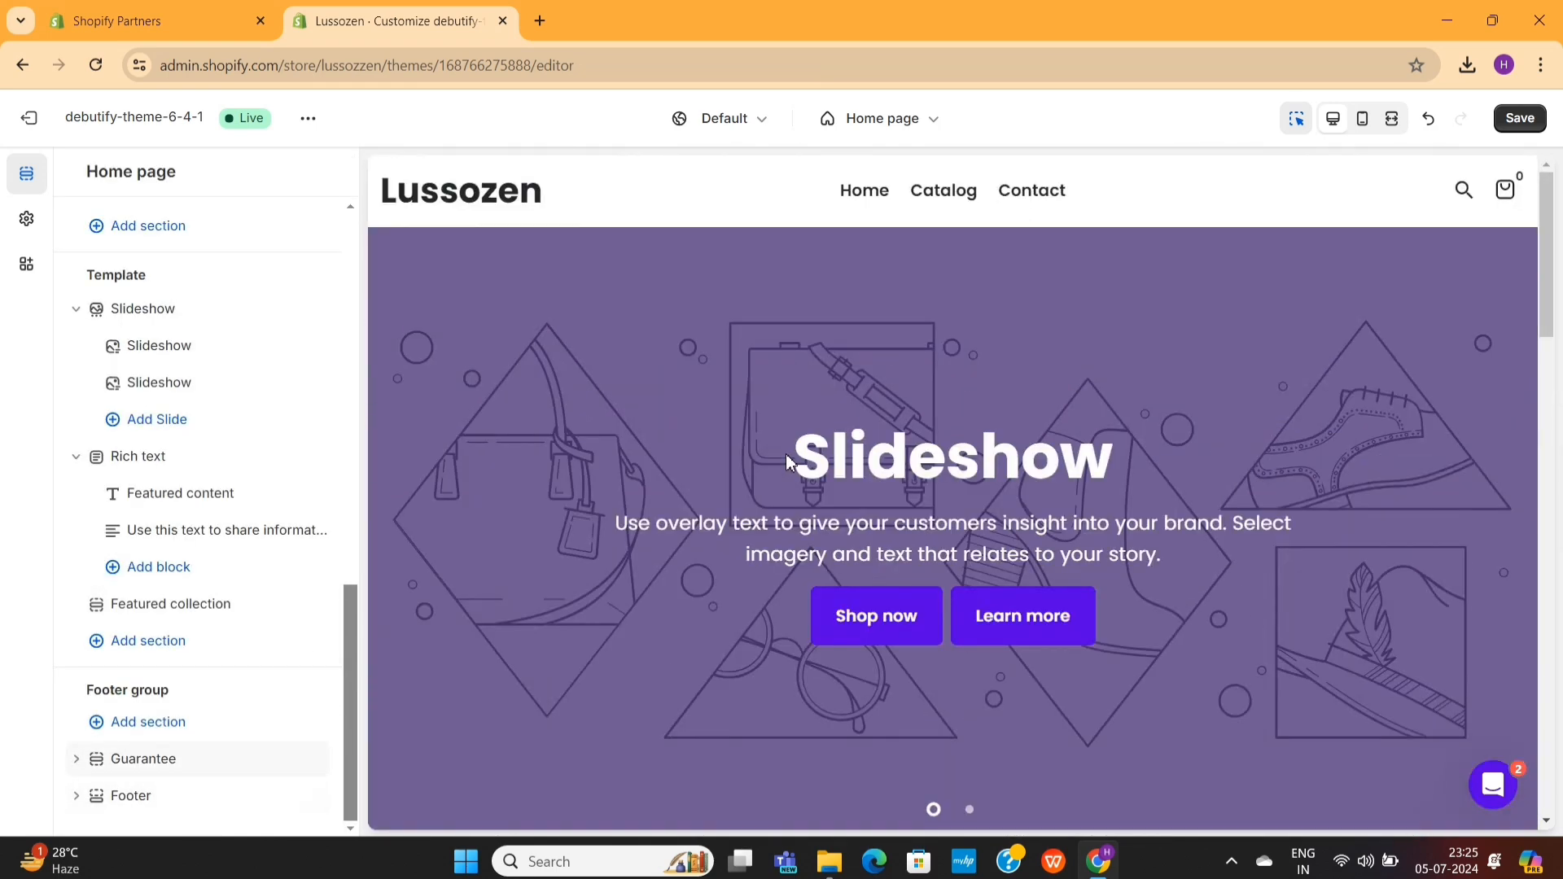
click(664, 462)
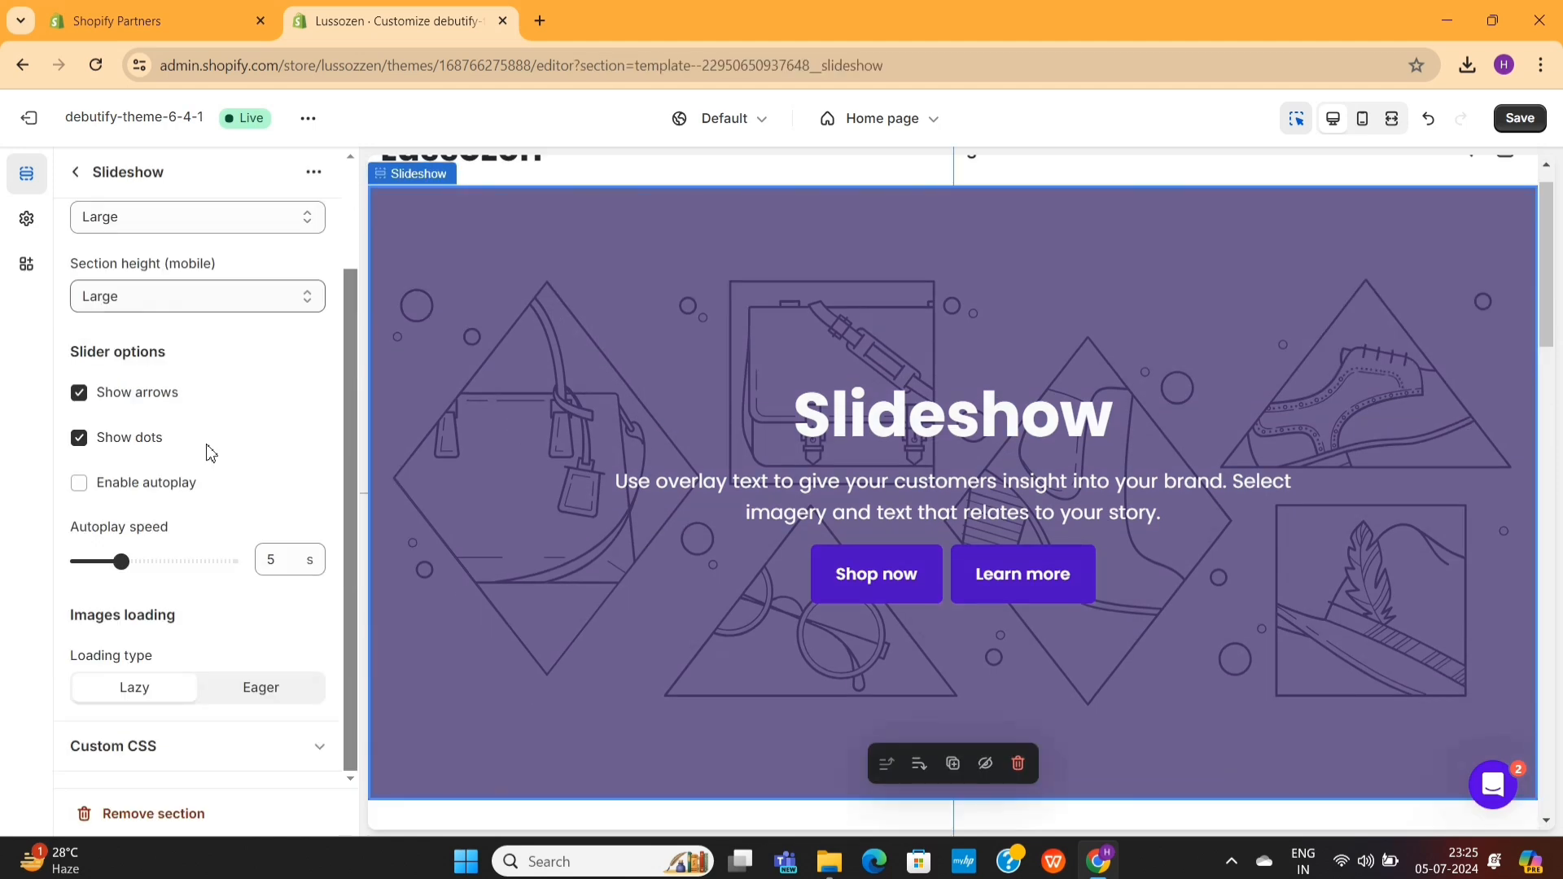
scroll(209, 447, up, 3)
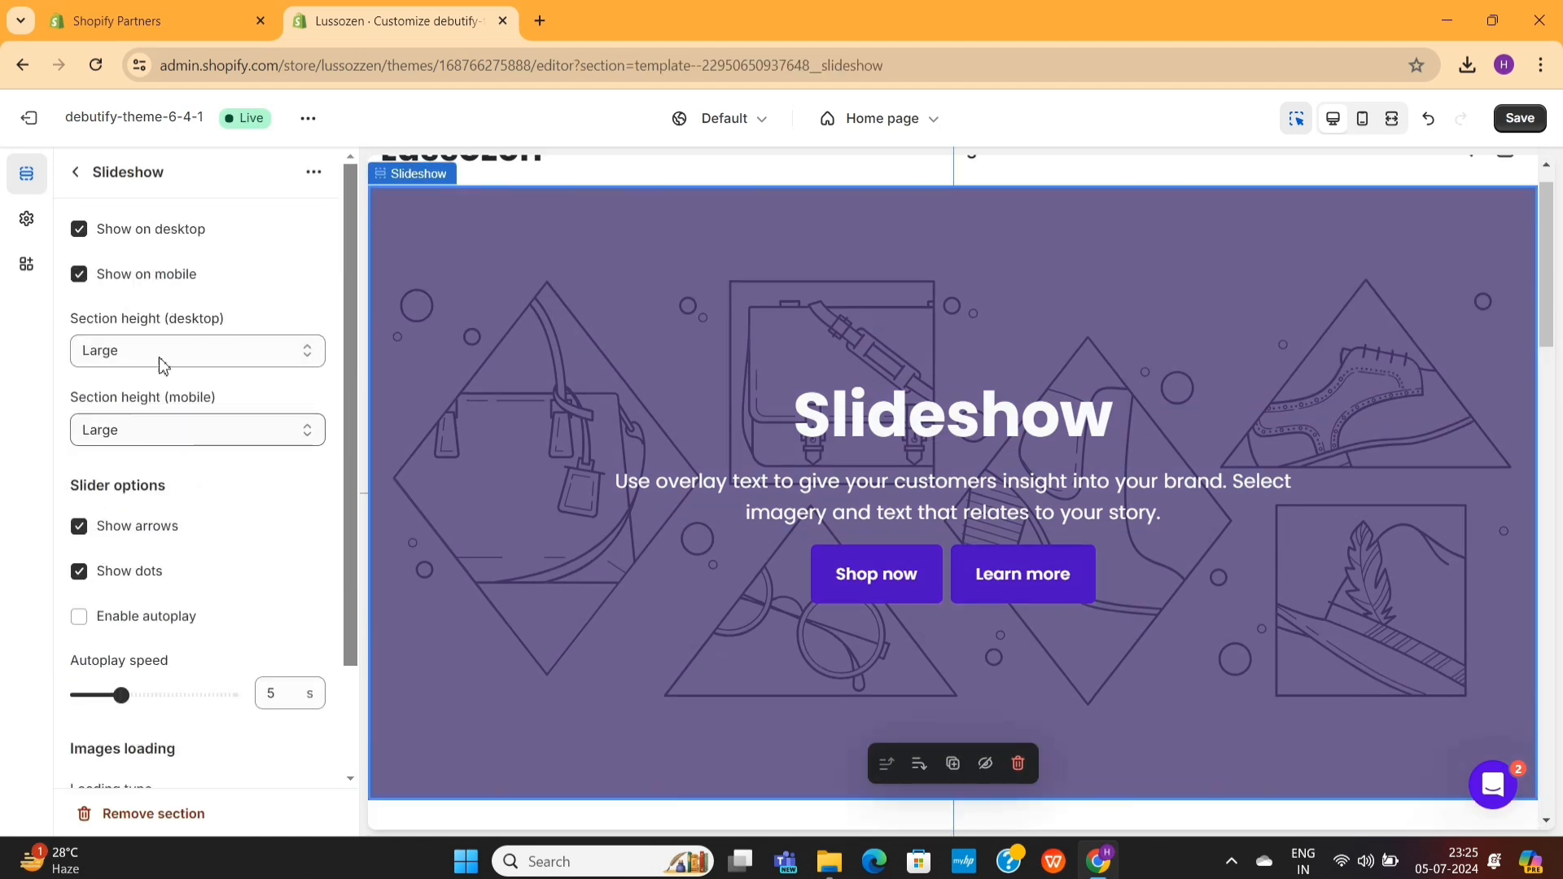
click(77, 173)
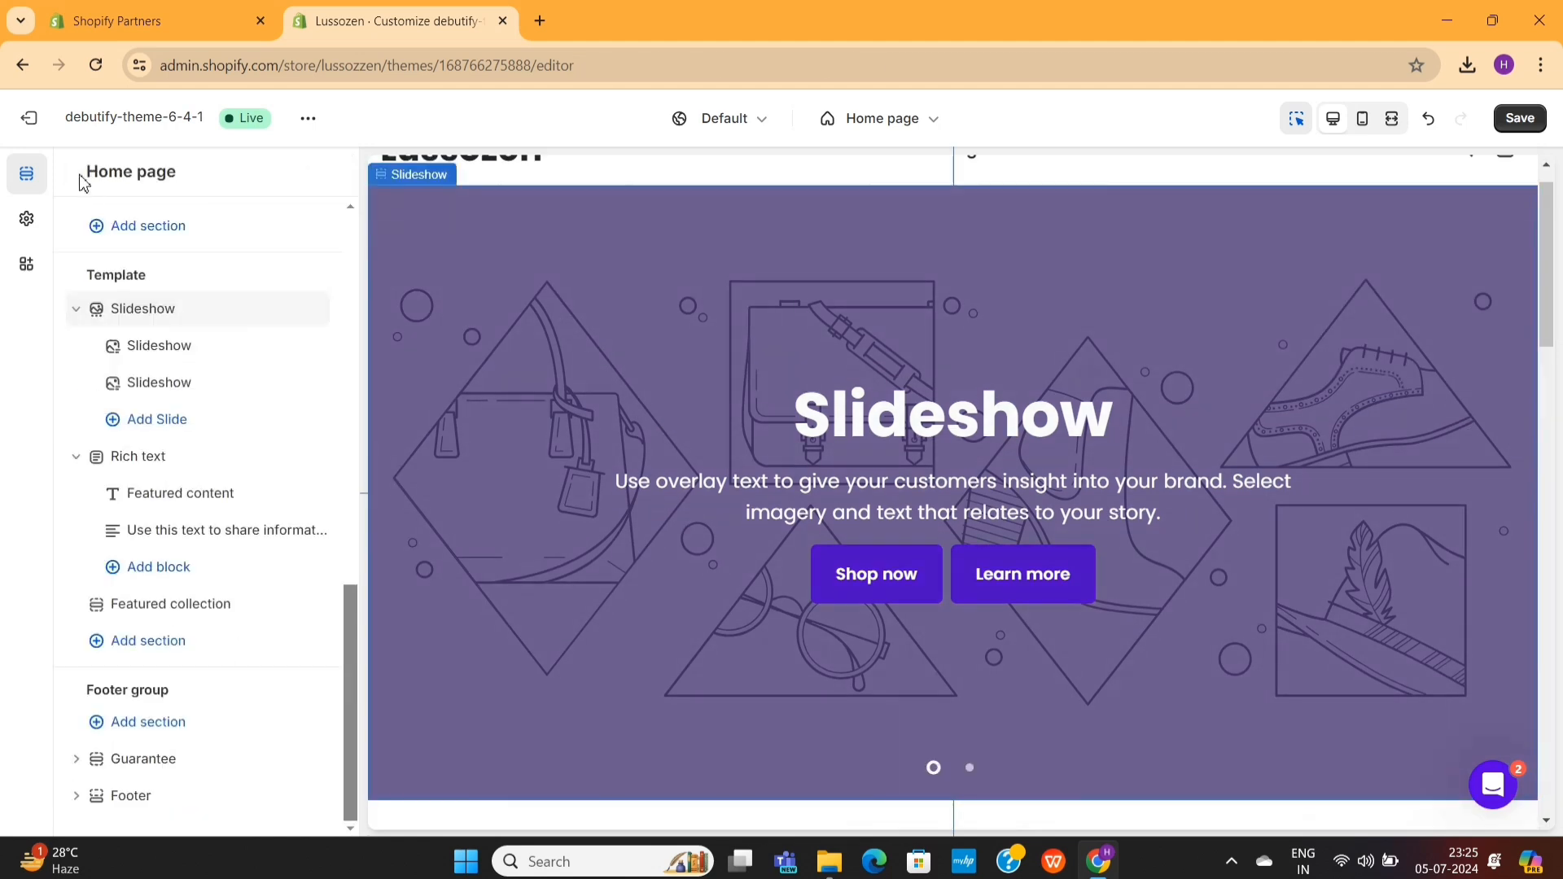
- Set the block name of the slideshow's first slide to "slide"
click(184, 361)
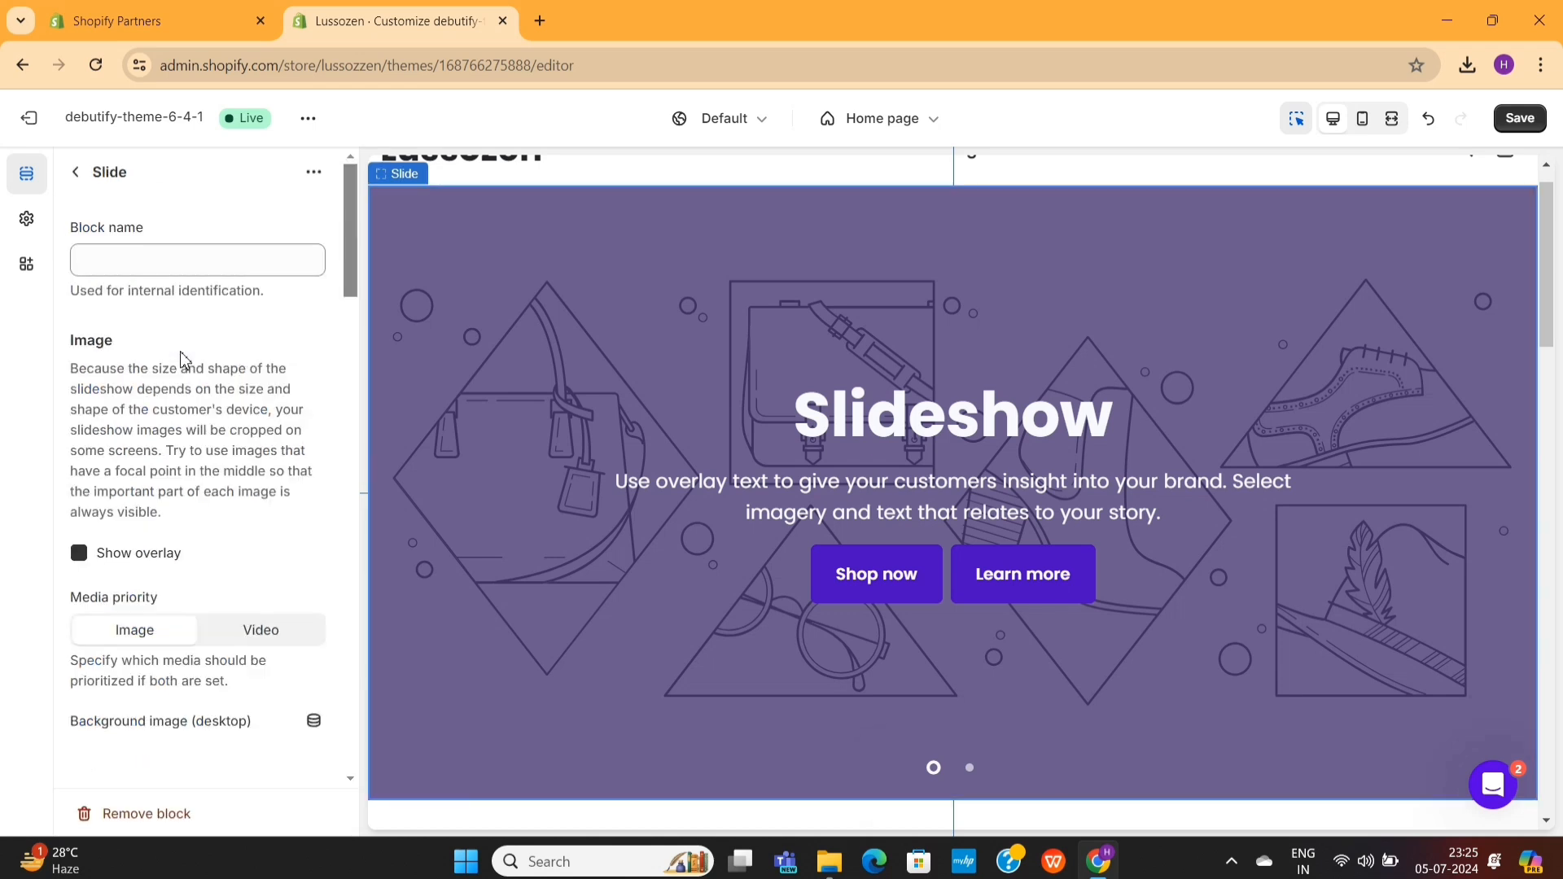
scroll(188, 409, down, 3)
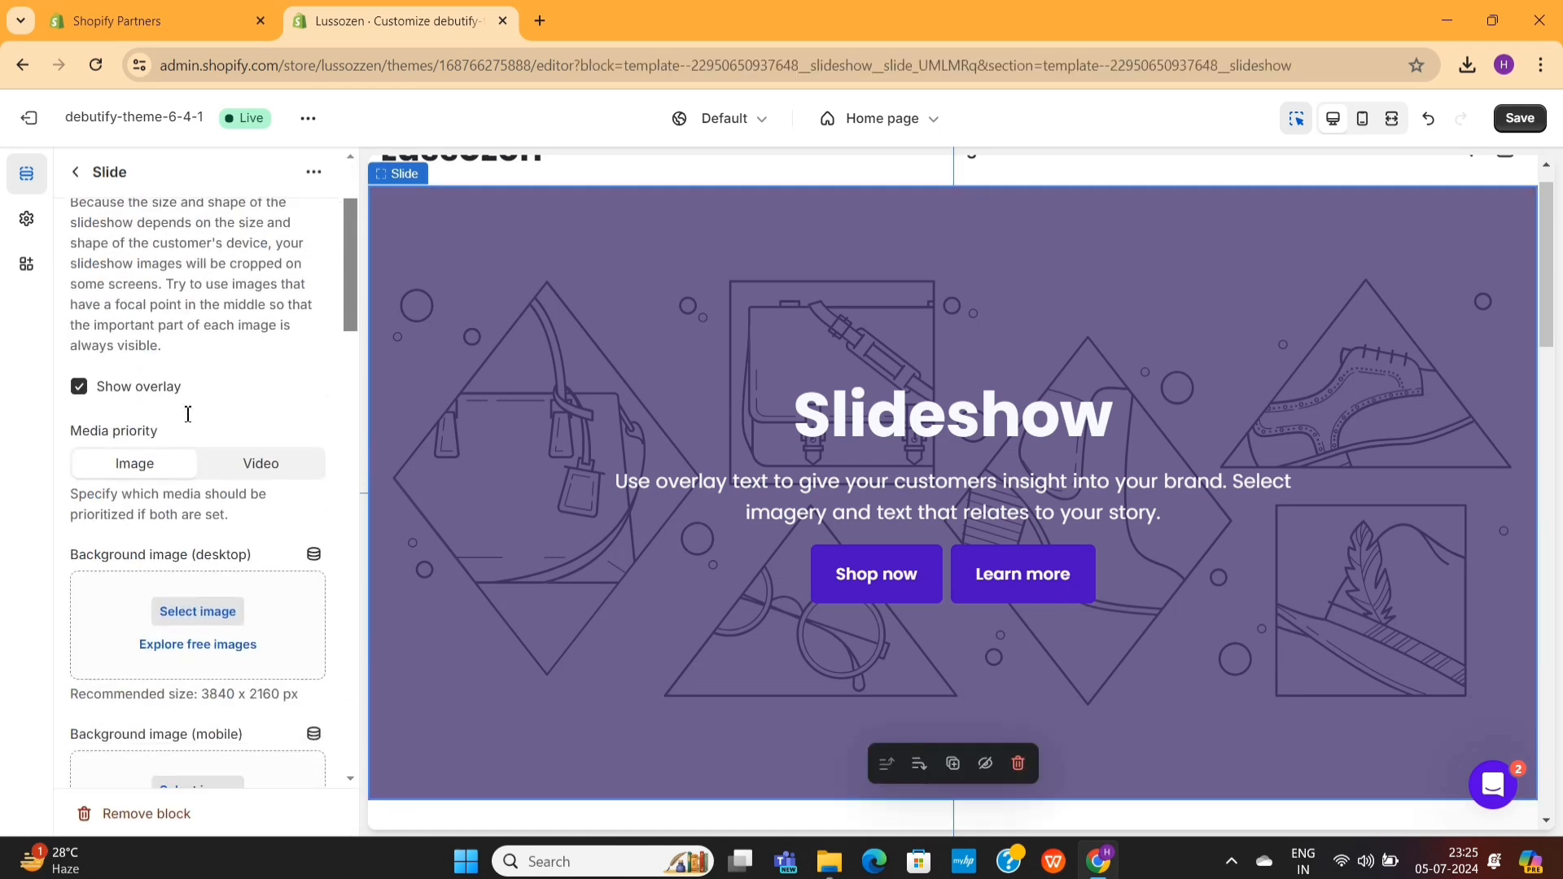
scroll(188, 410, up, 3)
click(145, 259)
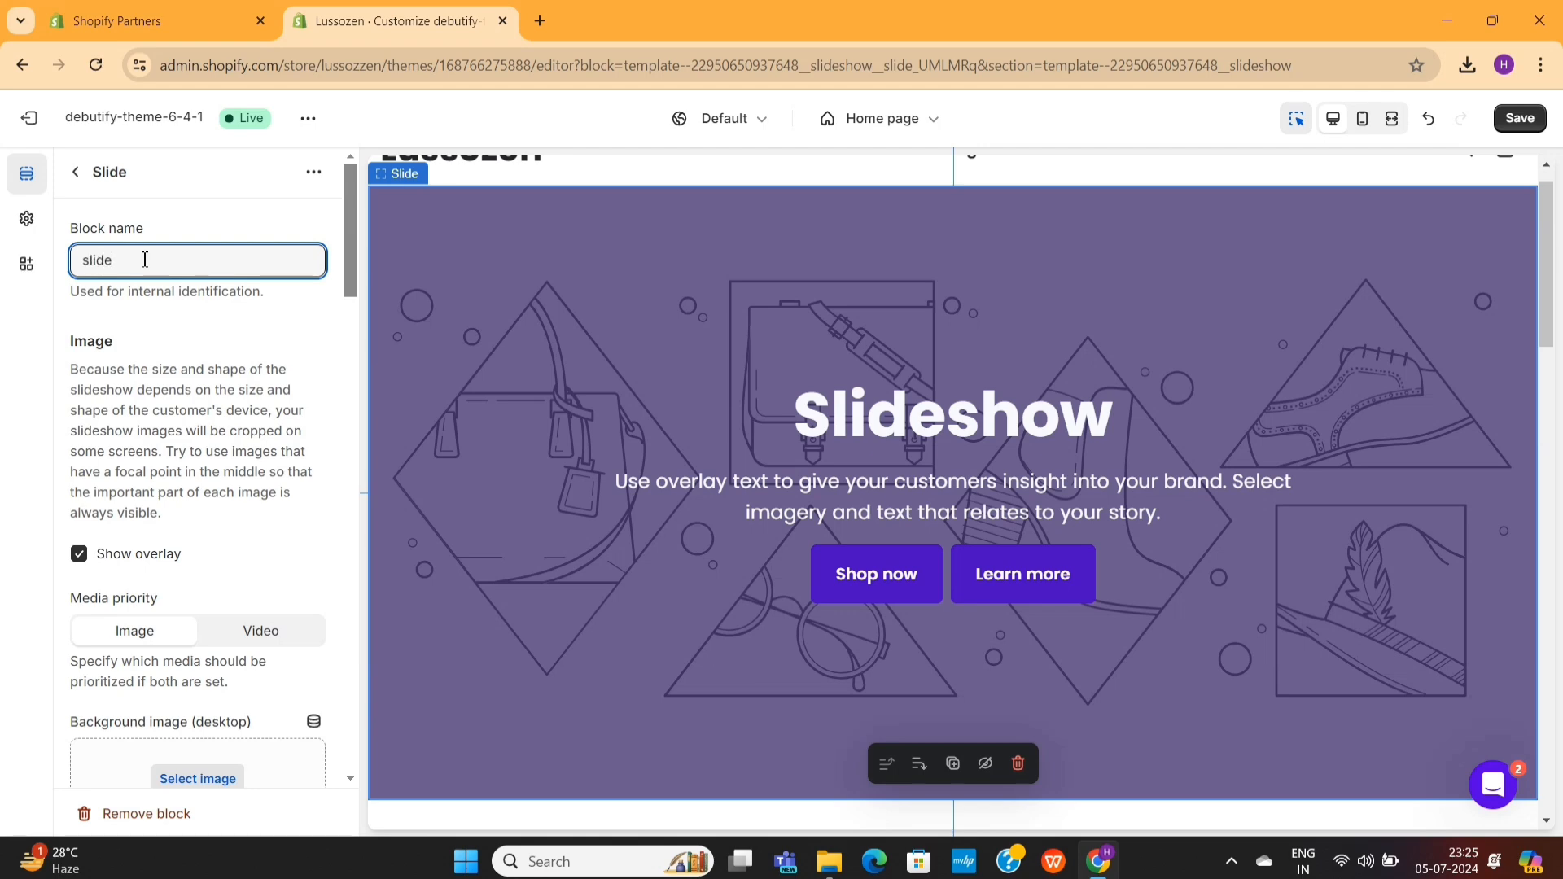
- Try to upload the portrait-handsome-smiling-stylish-young JPG from Downloads as the slide's desktop background image, and leave the image picker
scroll(145, 258, down, 3)
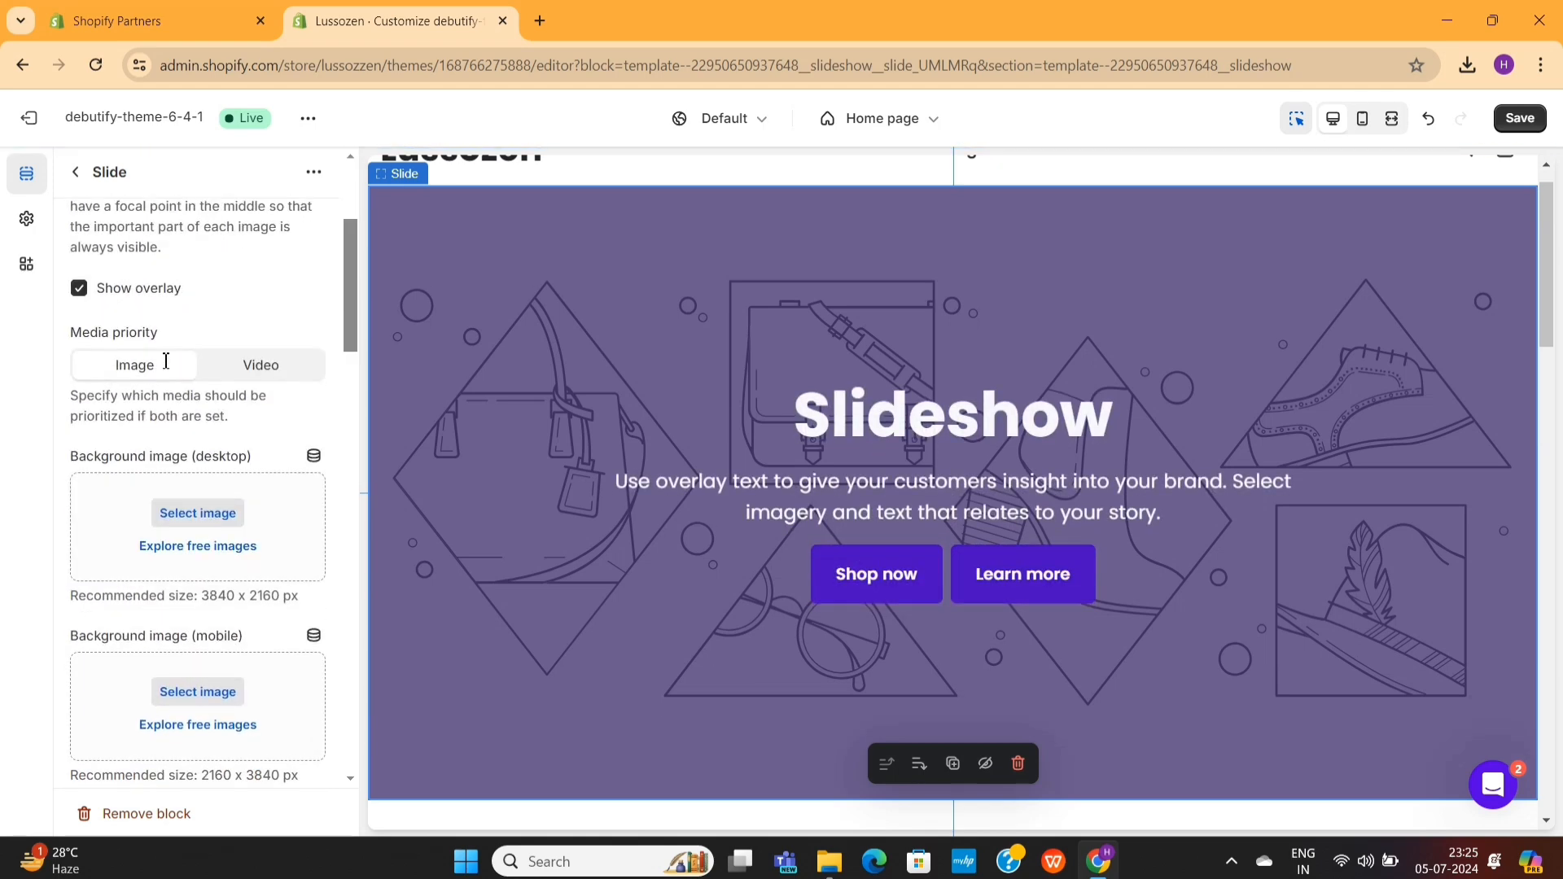
drag(68, 452, 262, 459)
click(262, 458)
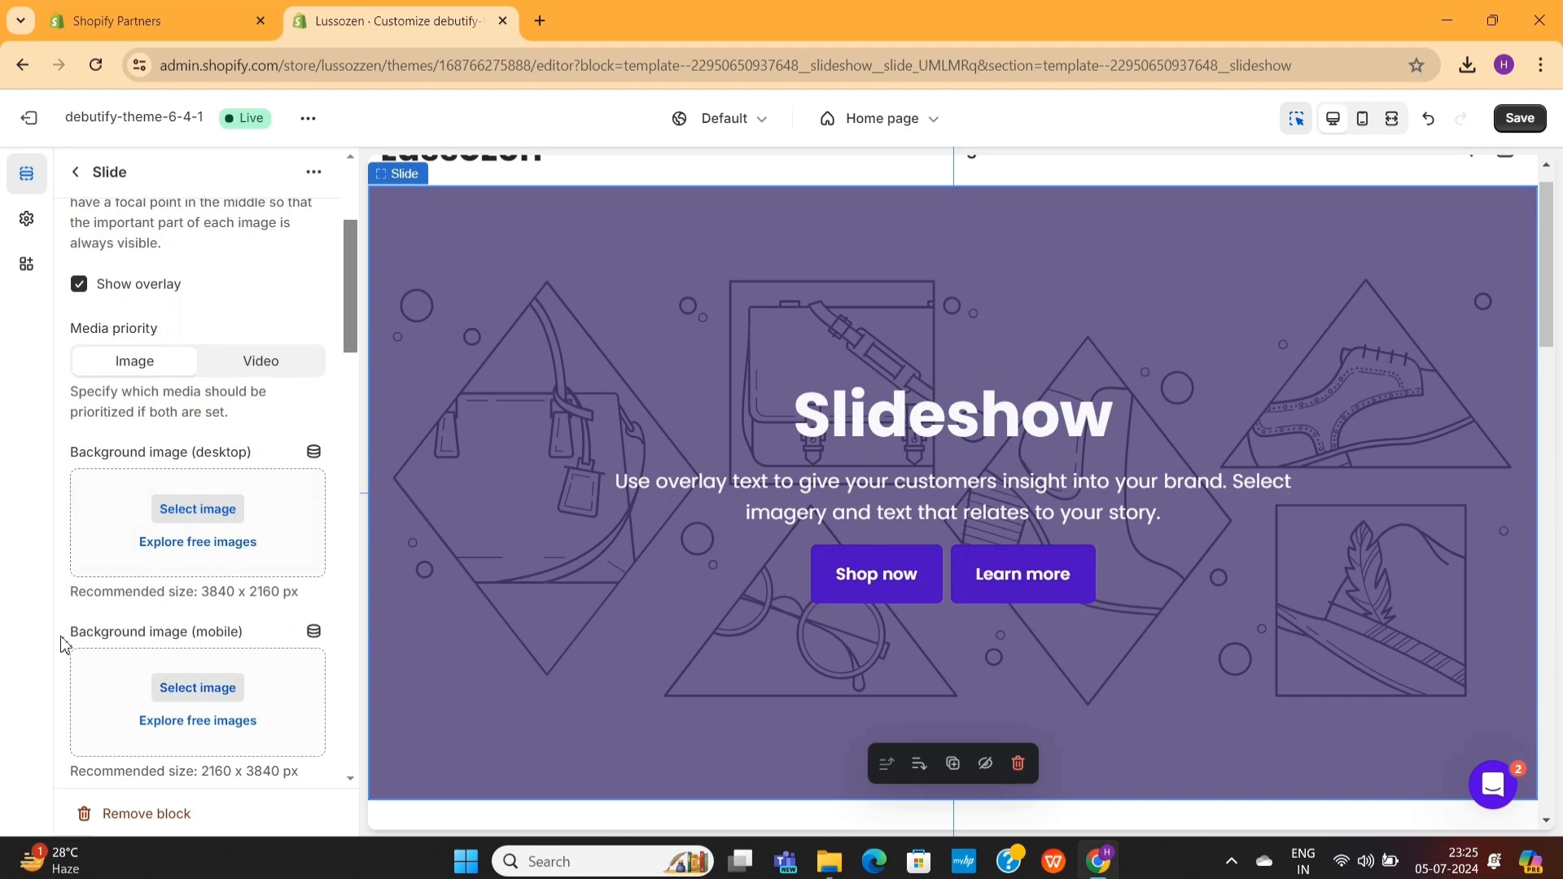
drag(65, 643, 262, 641)
click(264, 641)
click(225, 519)
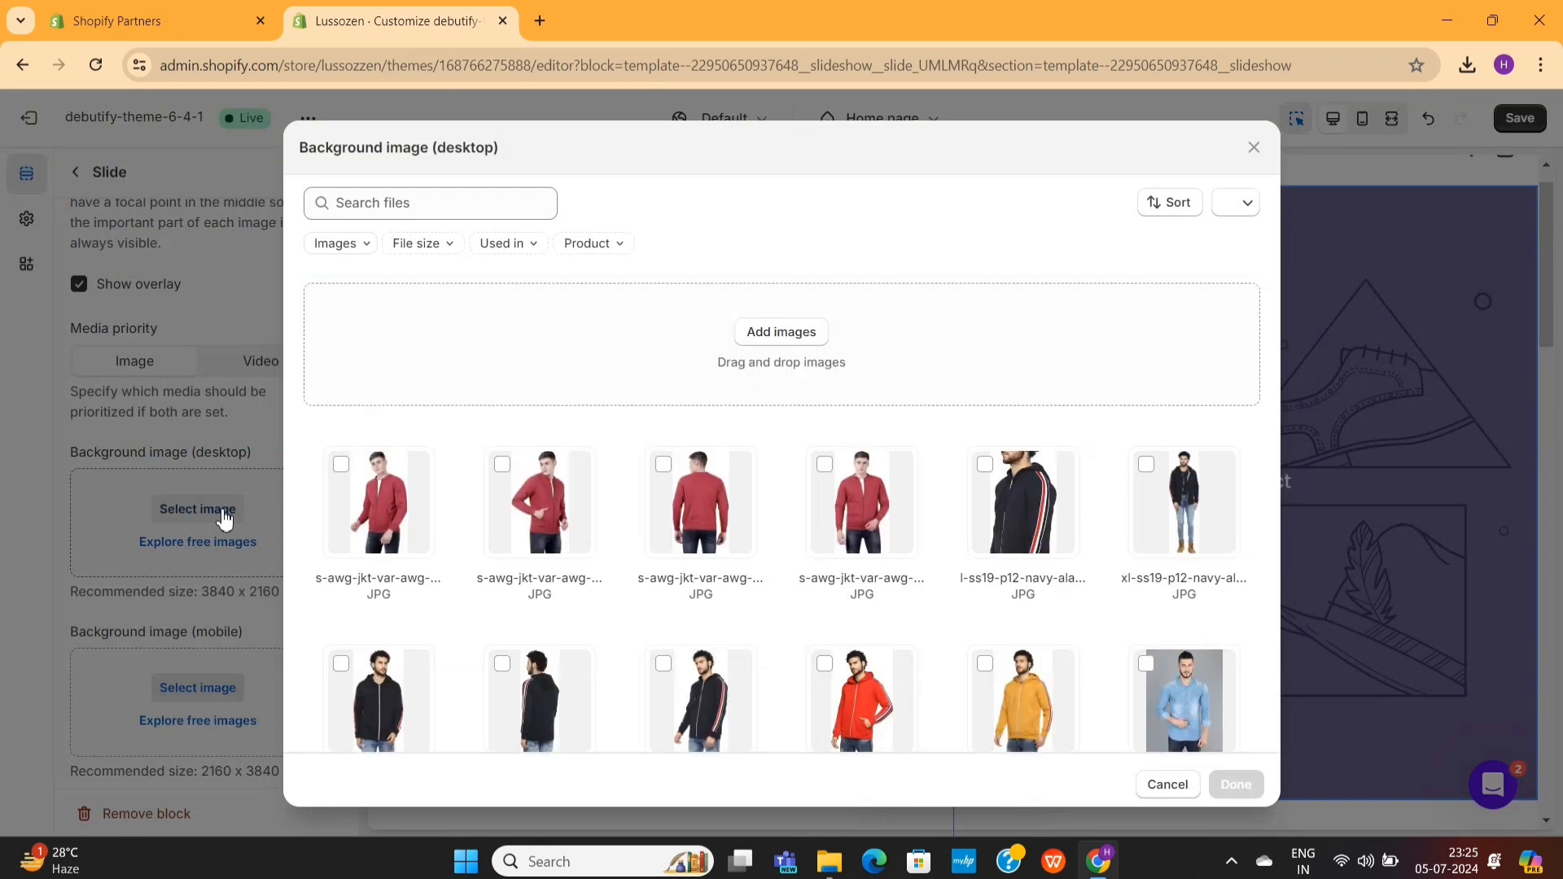
click(790, 342)
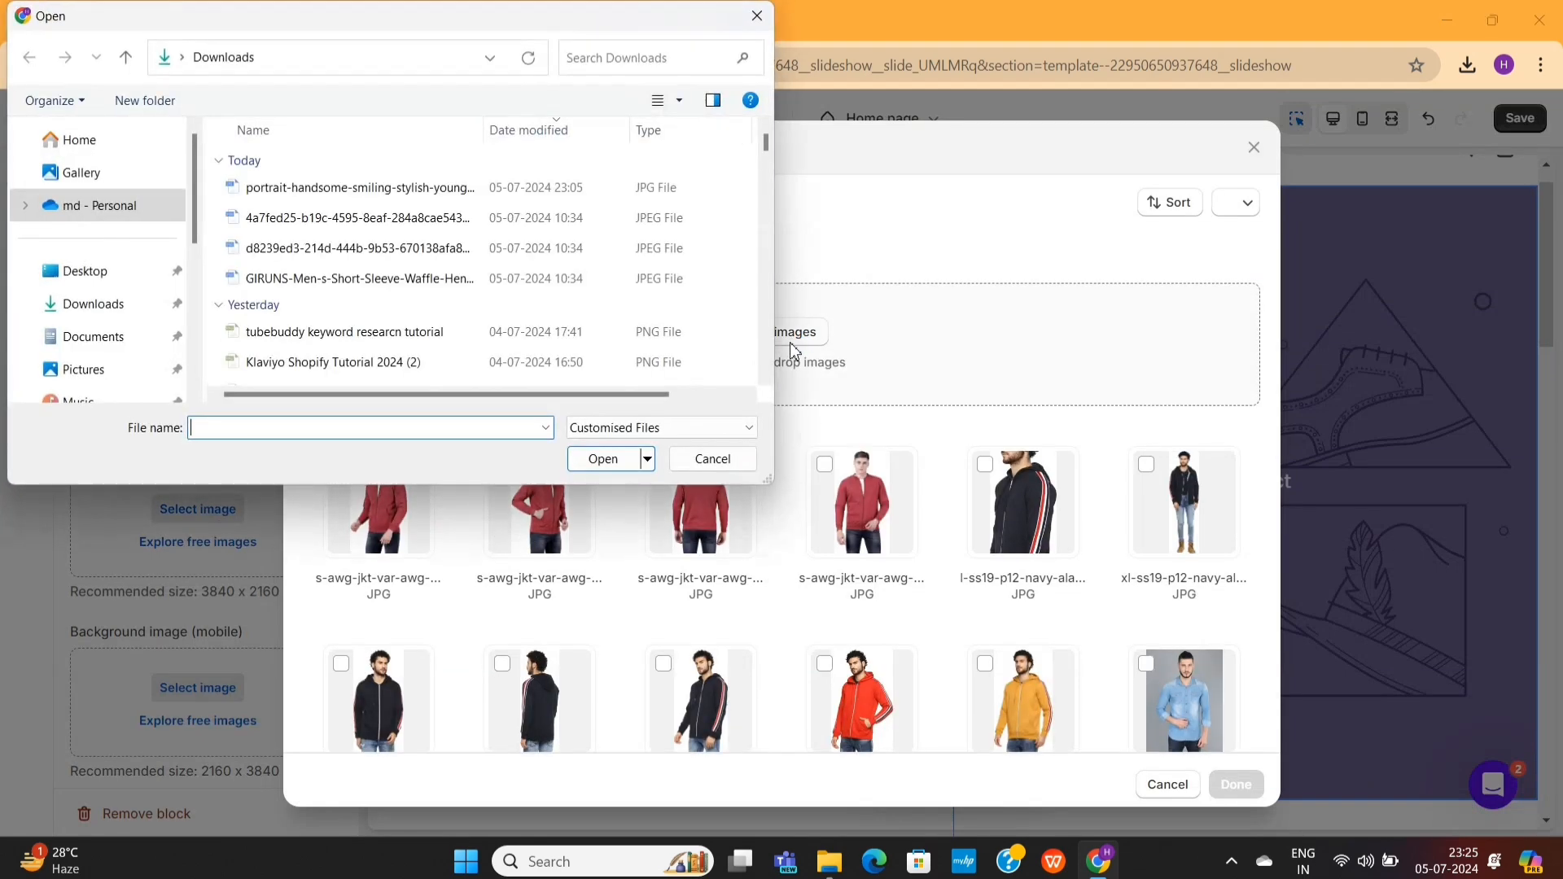
double_click(391, 186)
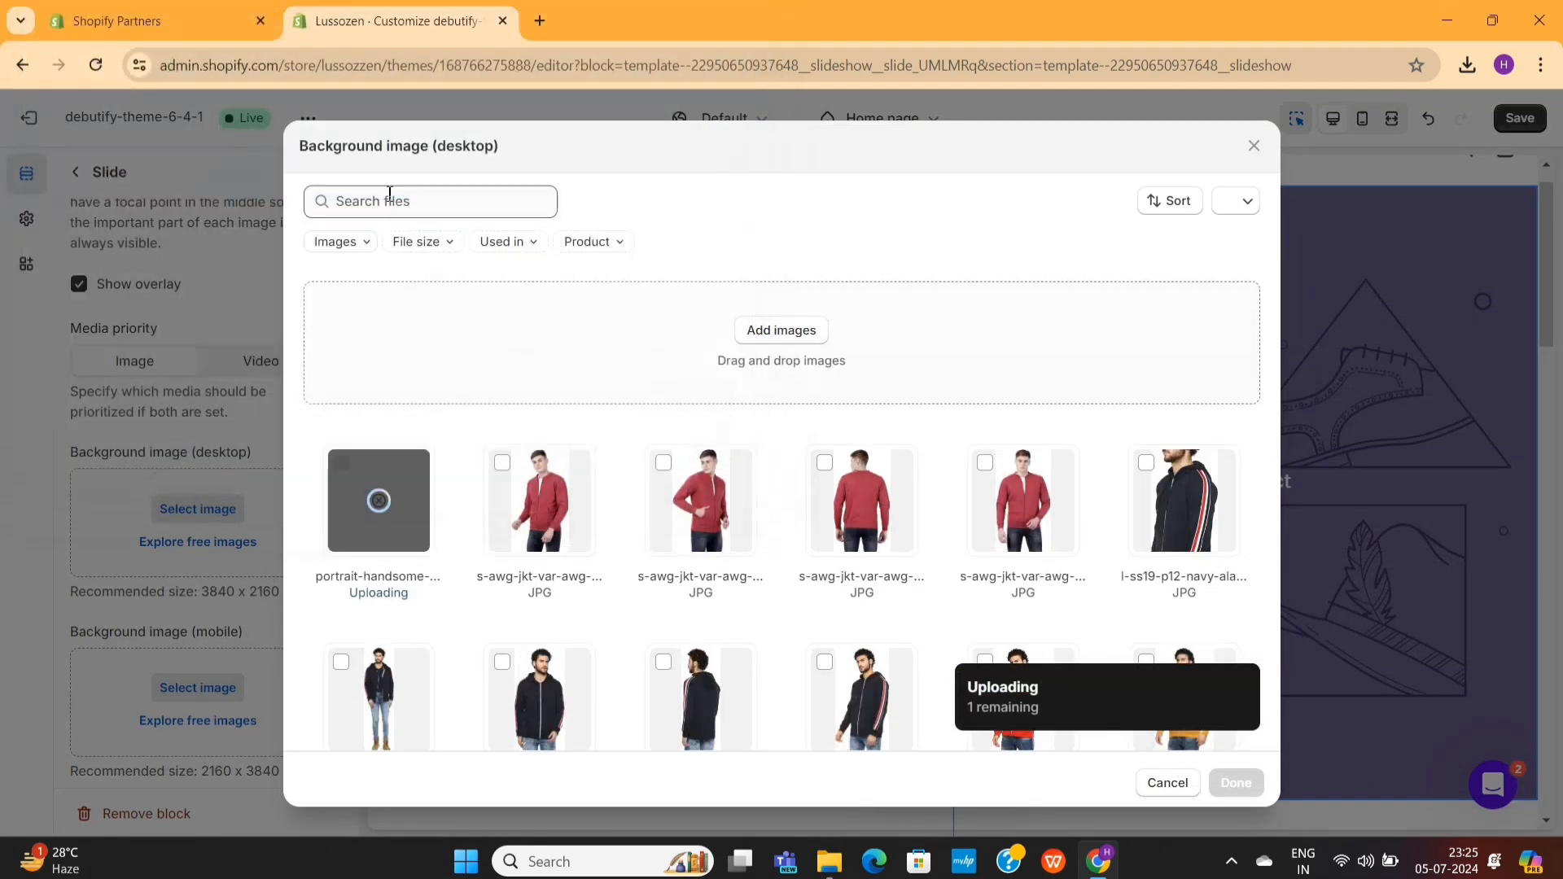
click(1253, 138)
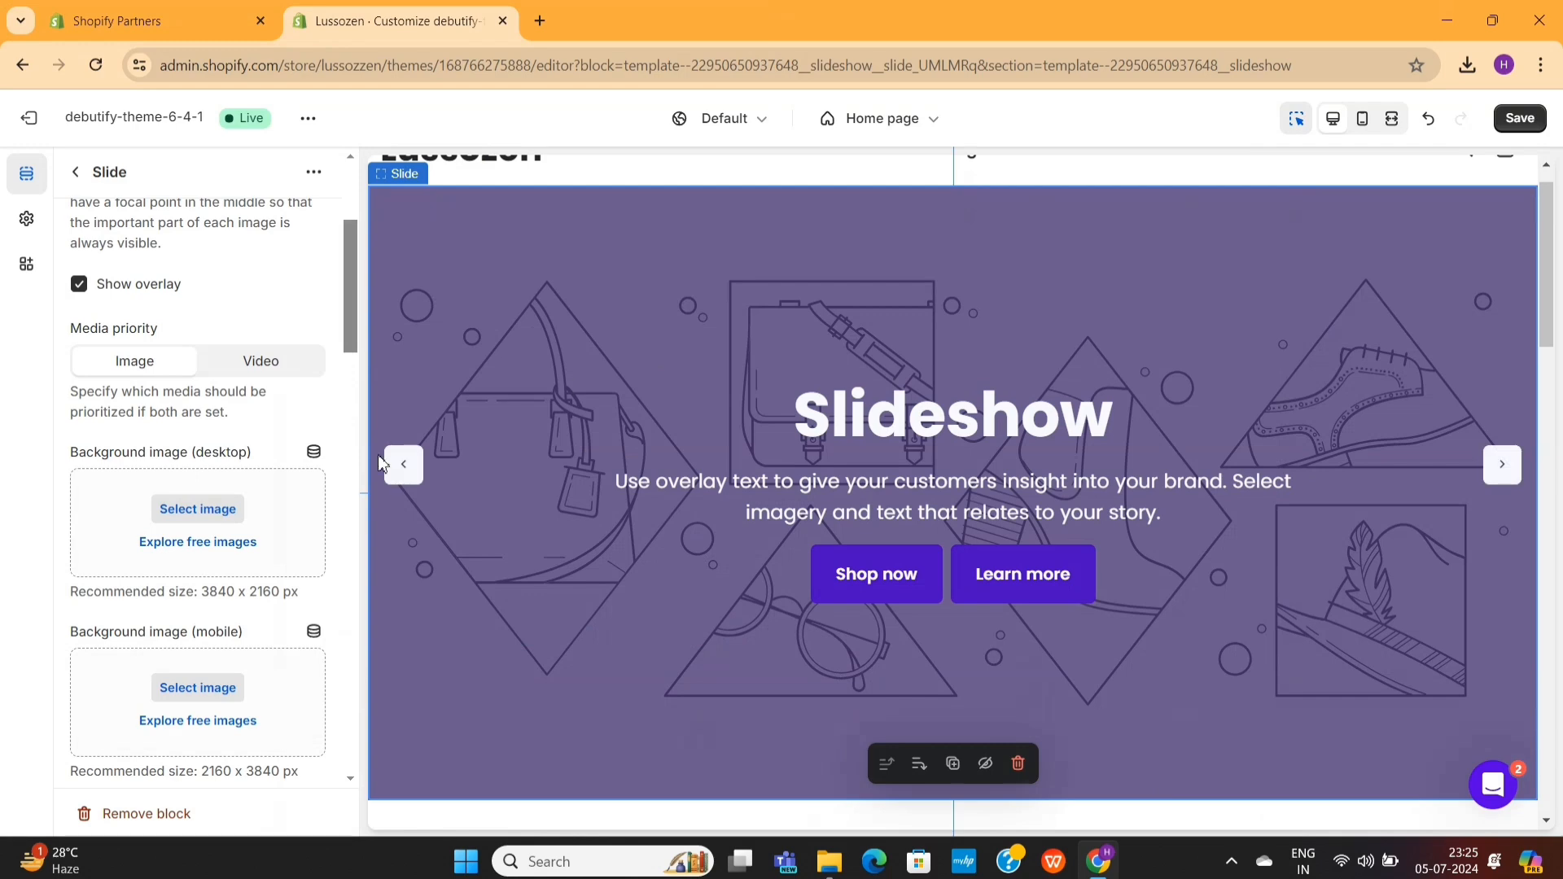
- Set the slide's desktop background to the free image black-and-white-portrait-mens-fashion from the Men's Fashion category
click(225, 544)
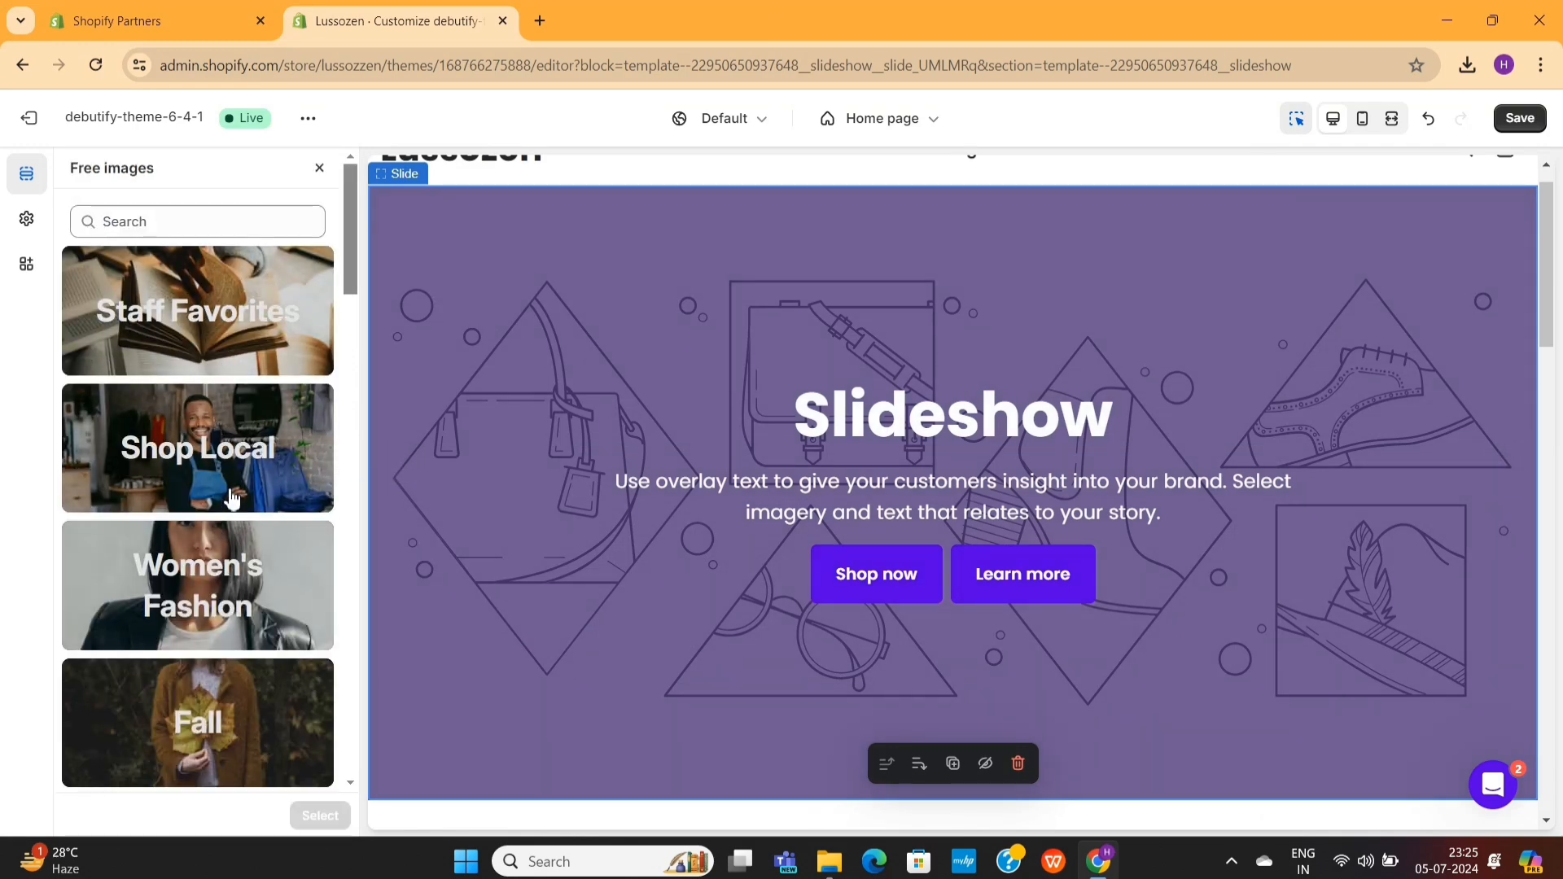
scroll(229, 359, down, 5)
scroll(225, 641, down, 10)
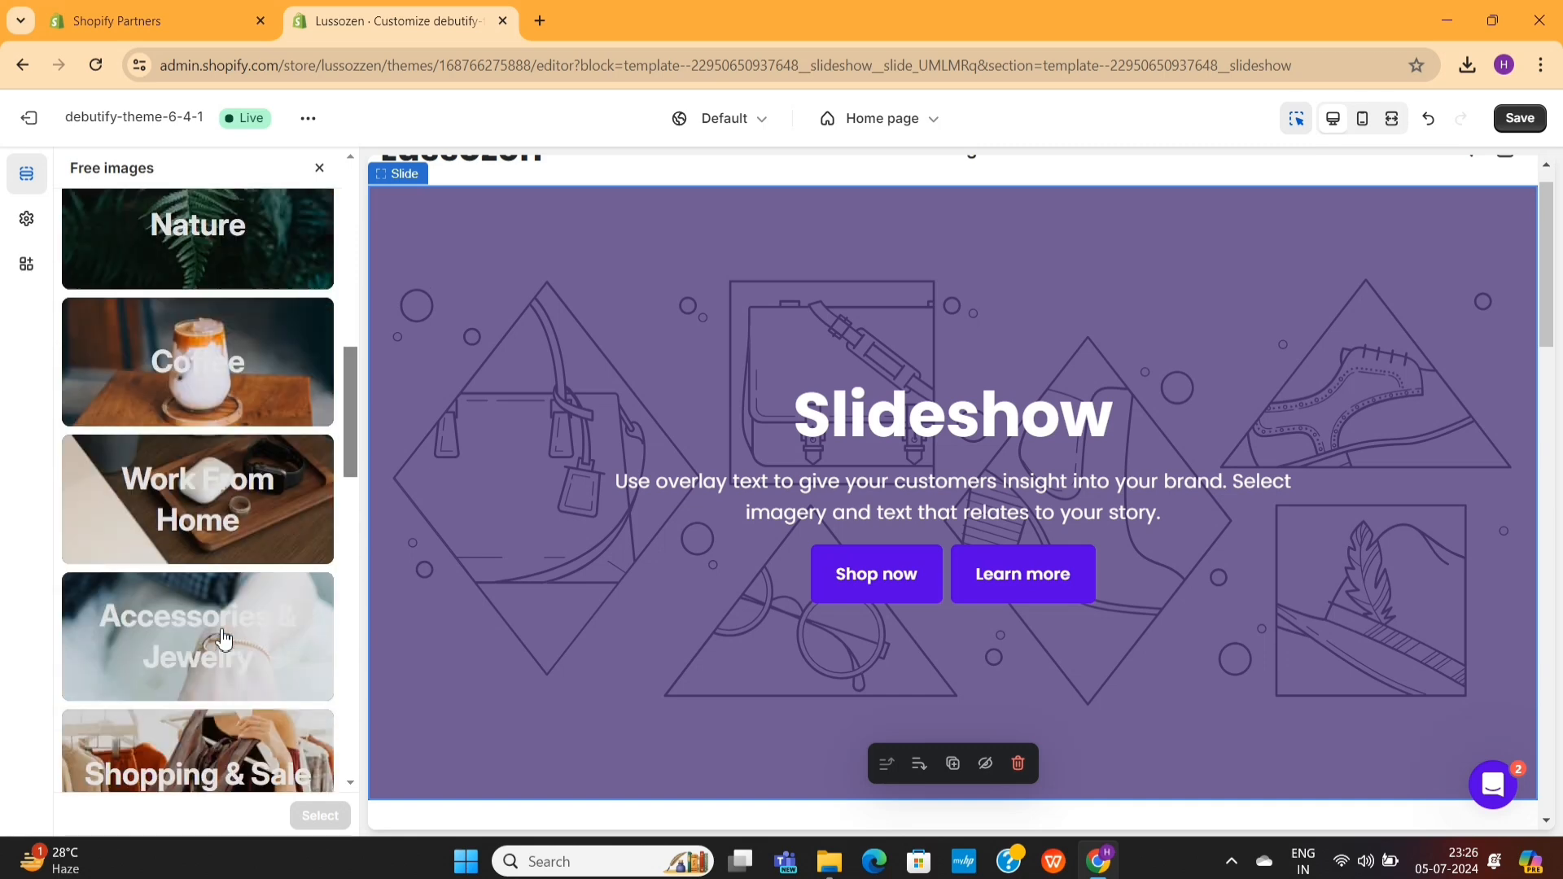
scroll(219, 570, up, 15)
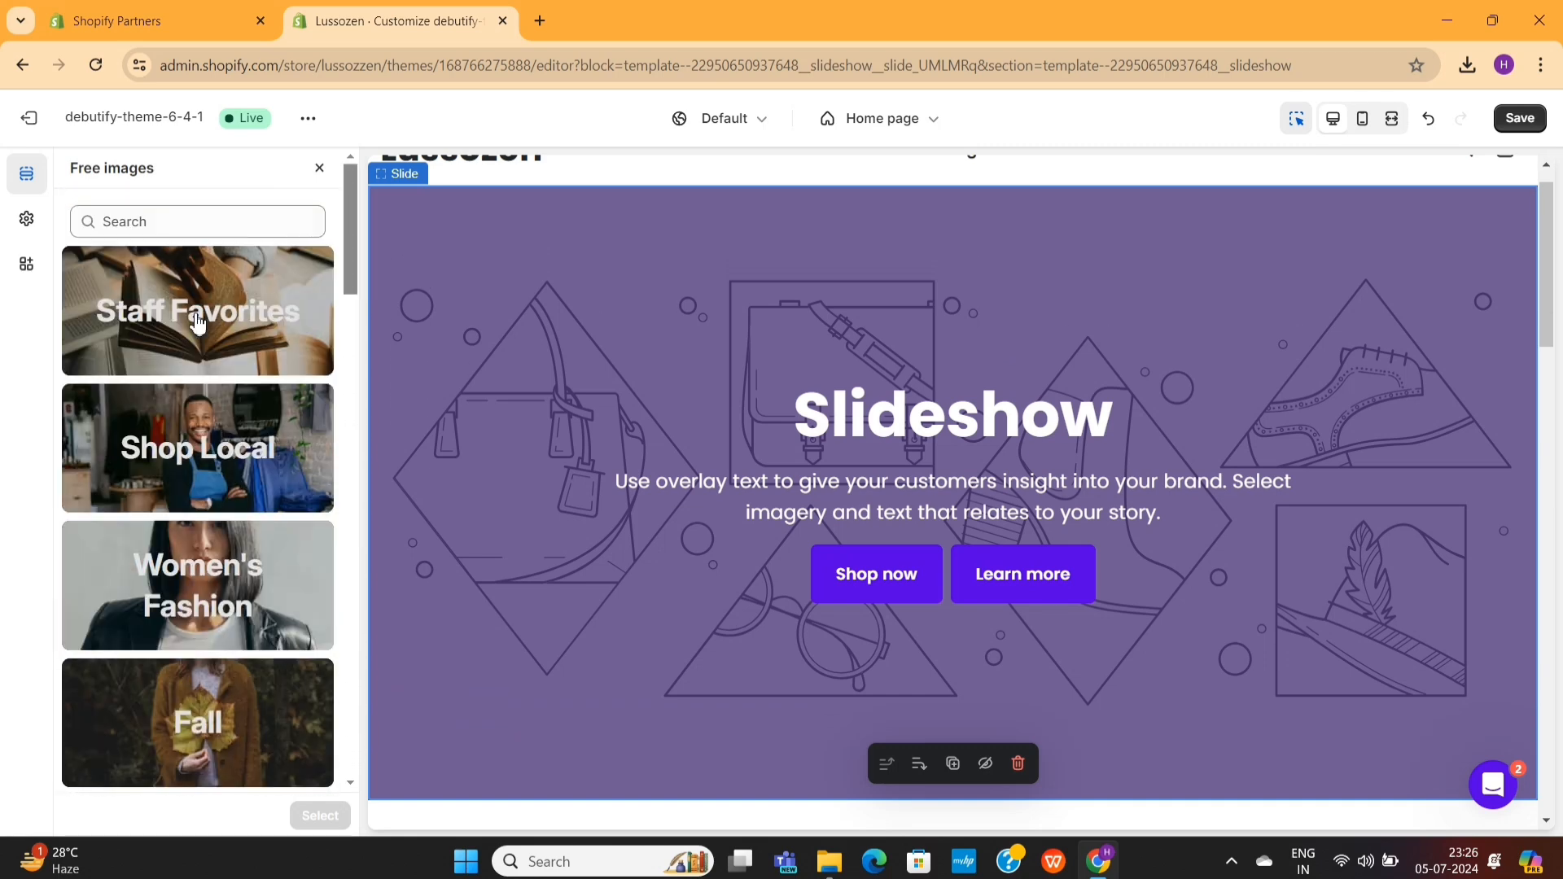
scroll(217, 420, down, 3)
scroll(217, 594, down, 1)
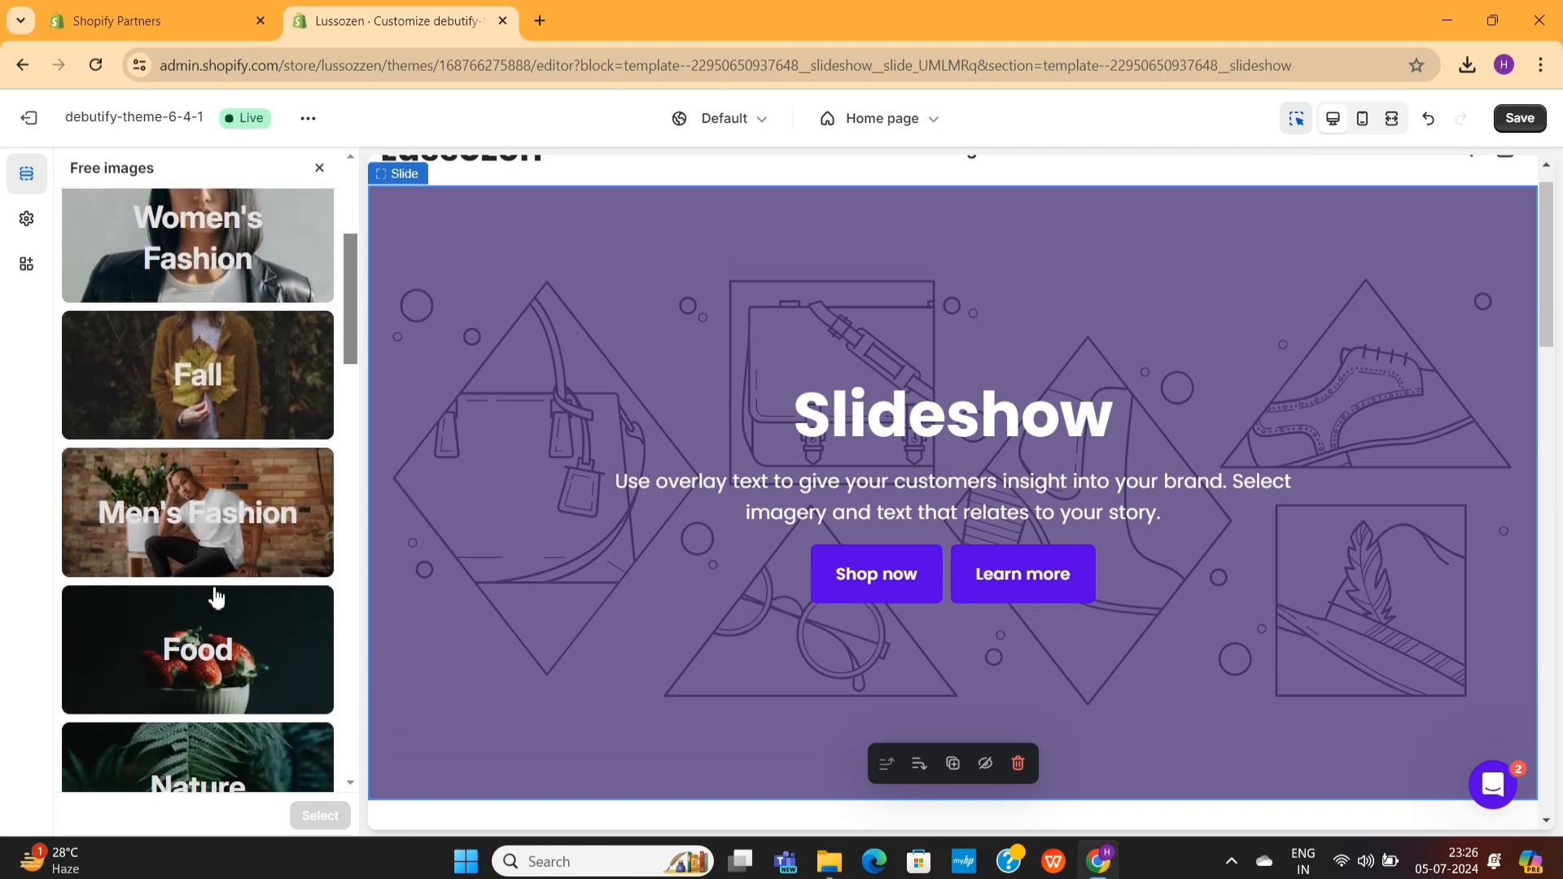
click(239, 540)
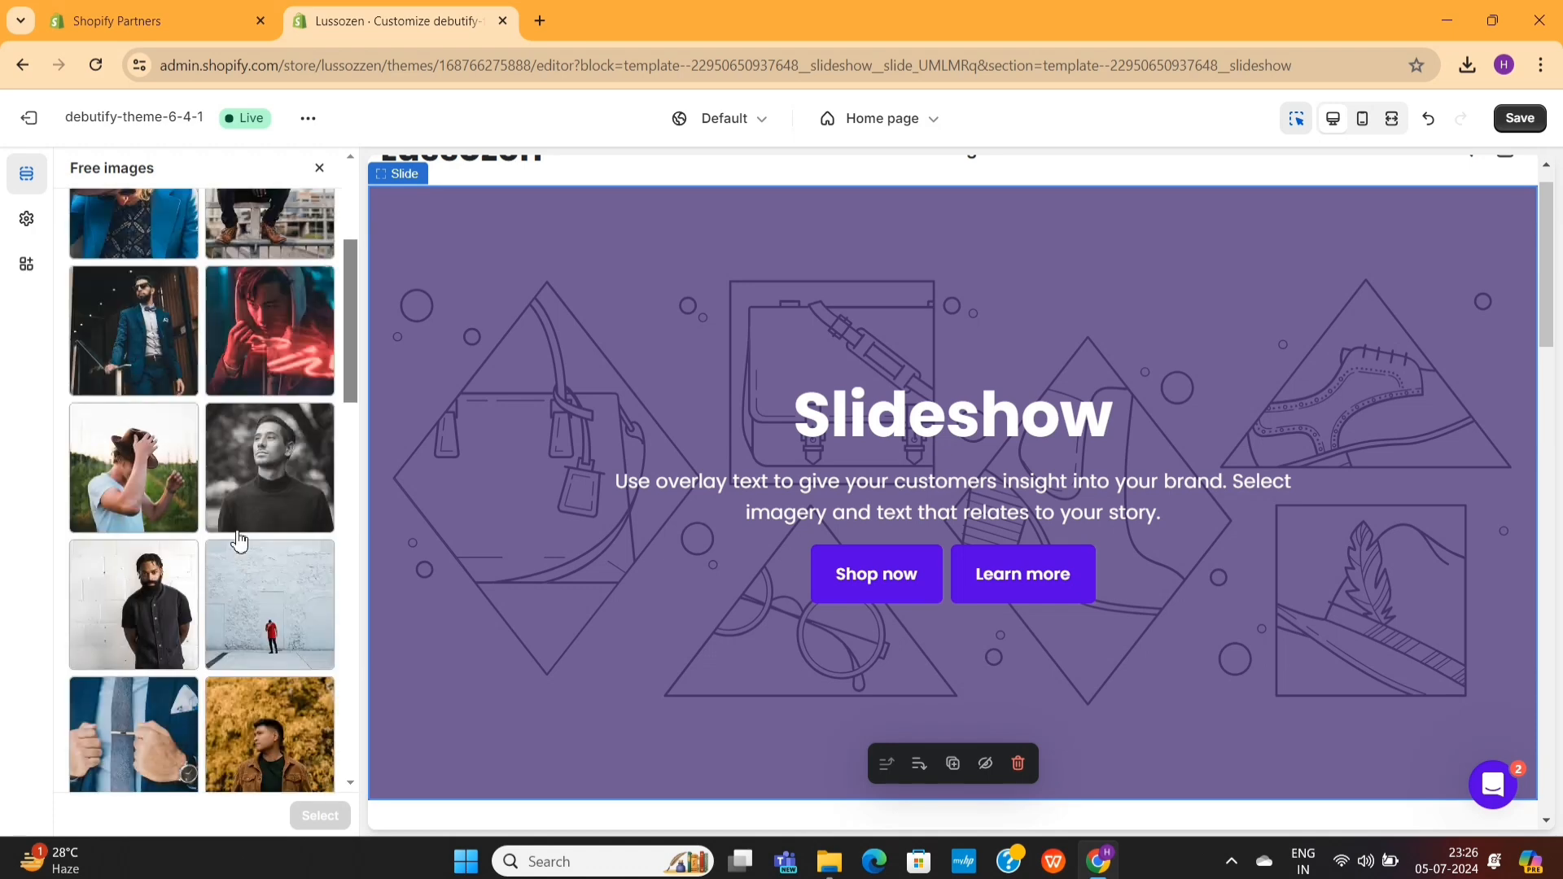
click(150, 393)
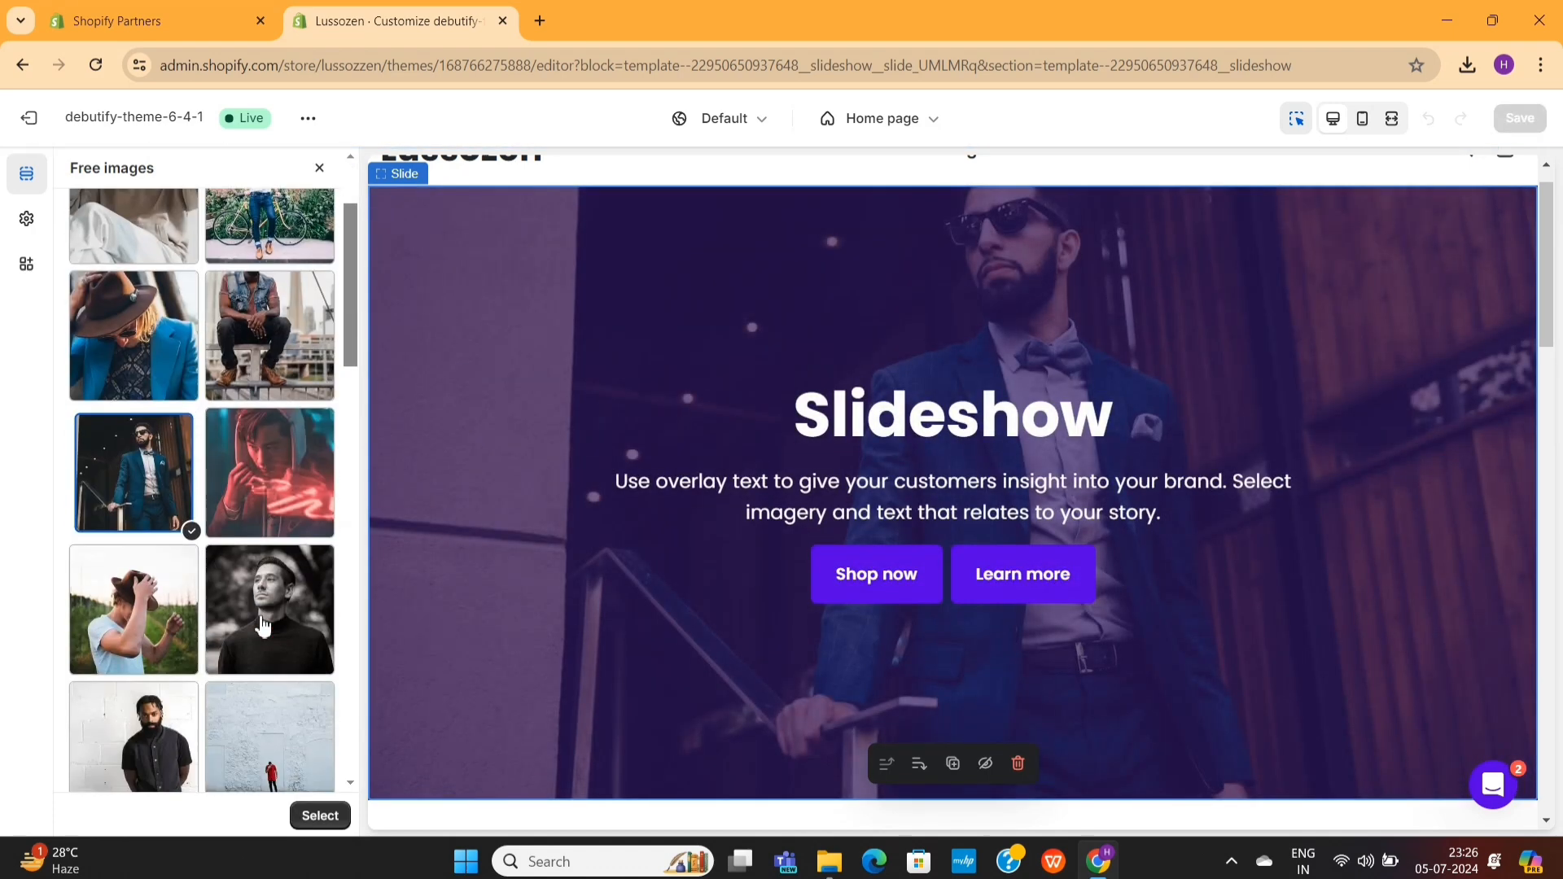
scroll(262, 625, down, 1)
click(263, 615)
scroll(283, 653, down, 5)
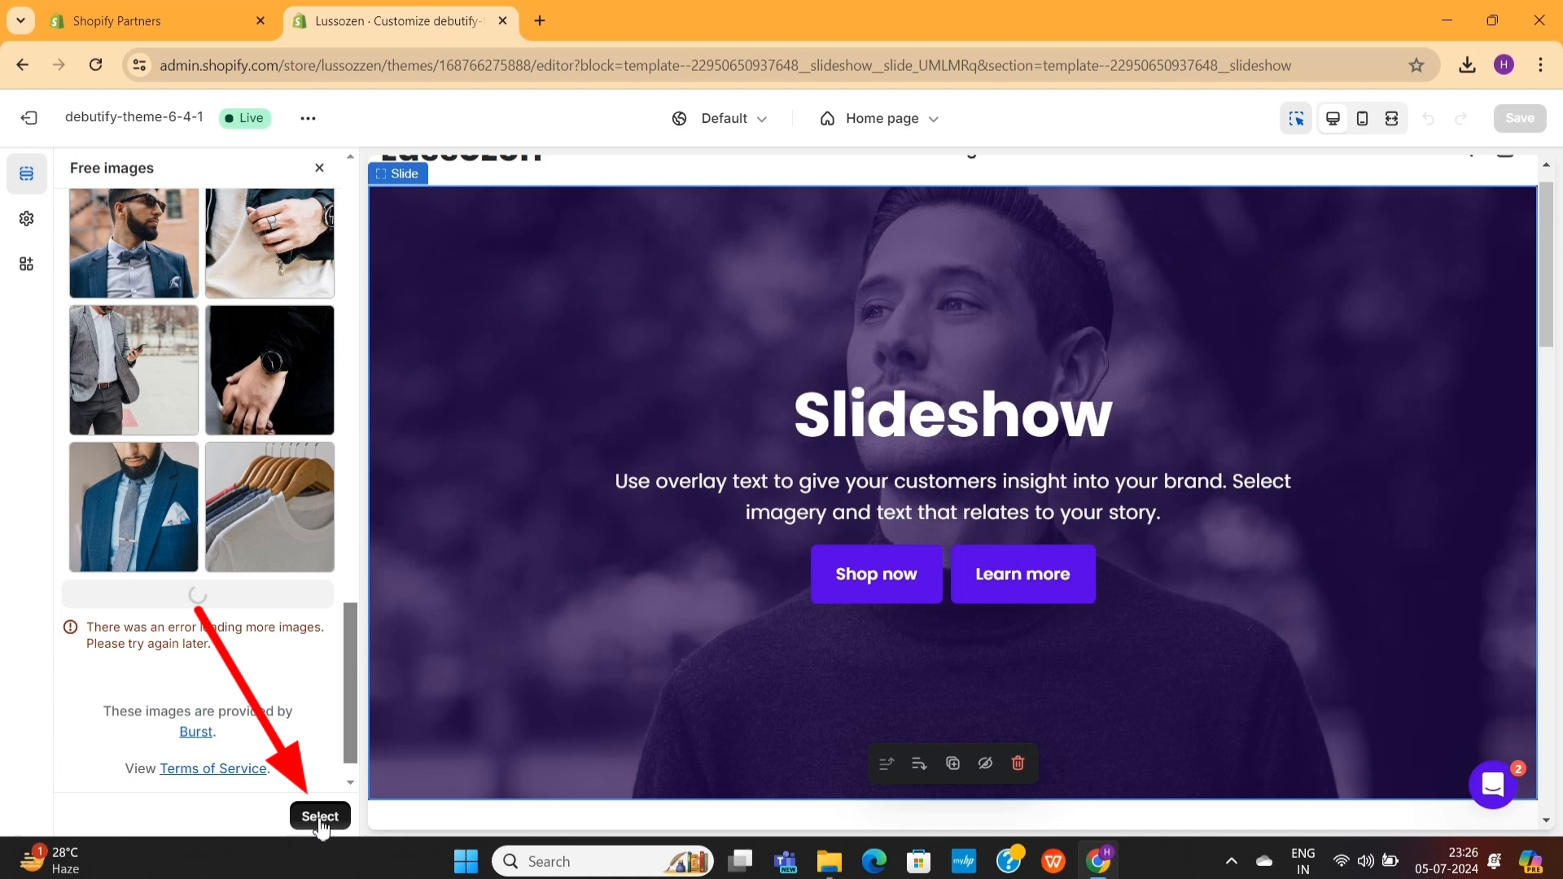
click(321, 819)
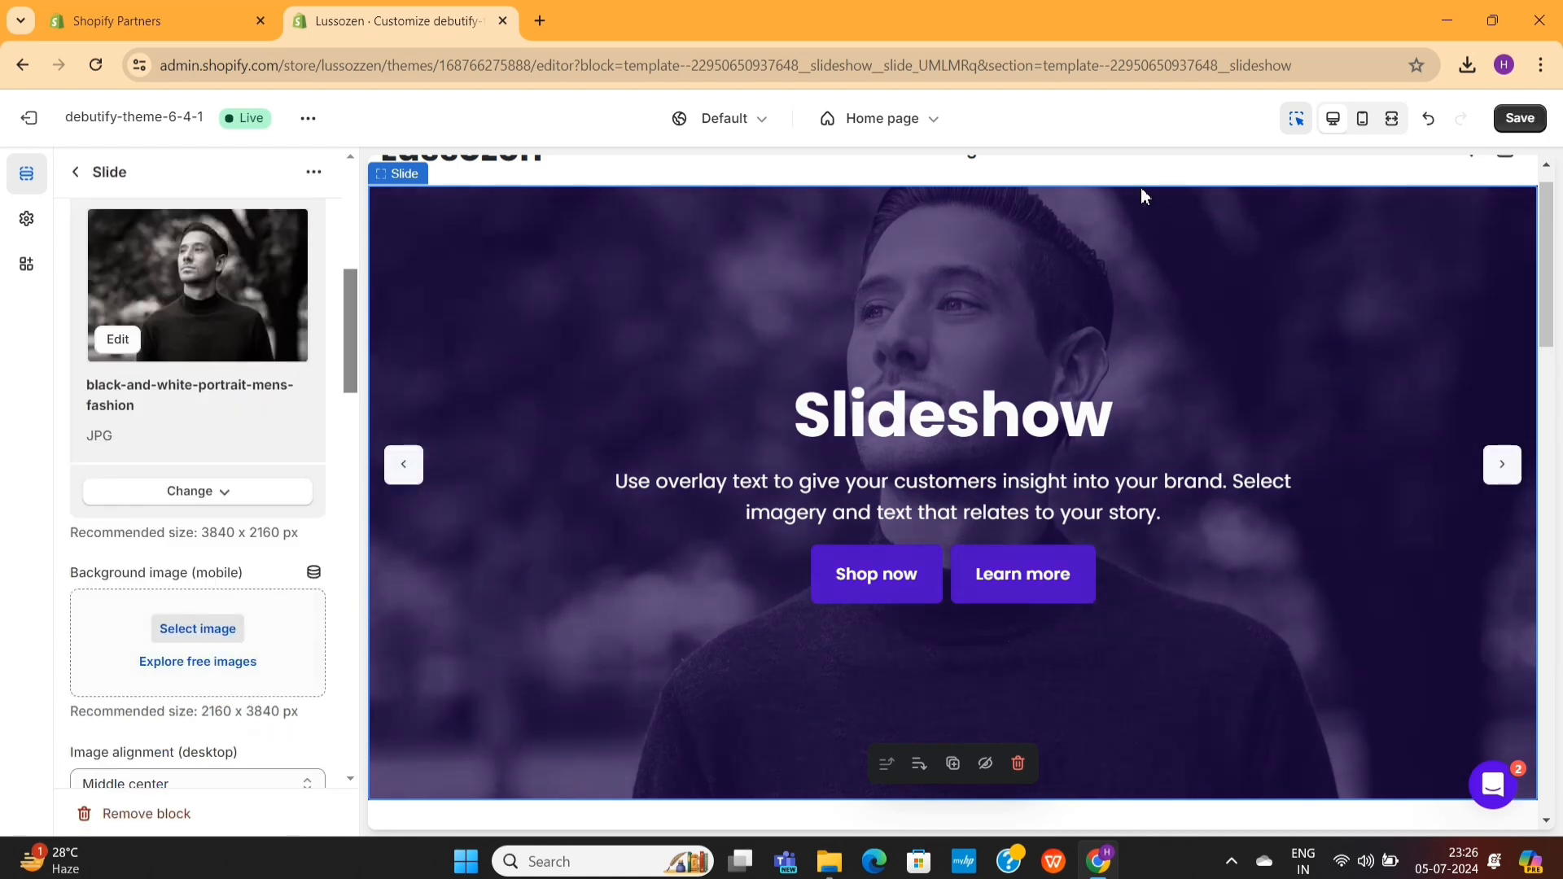
- Preview the page in mobile size and set the slide's mobile background to the free Men's Fashion image the-man-in-the-hat
click(1365, 122)
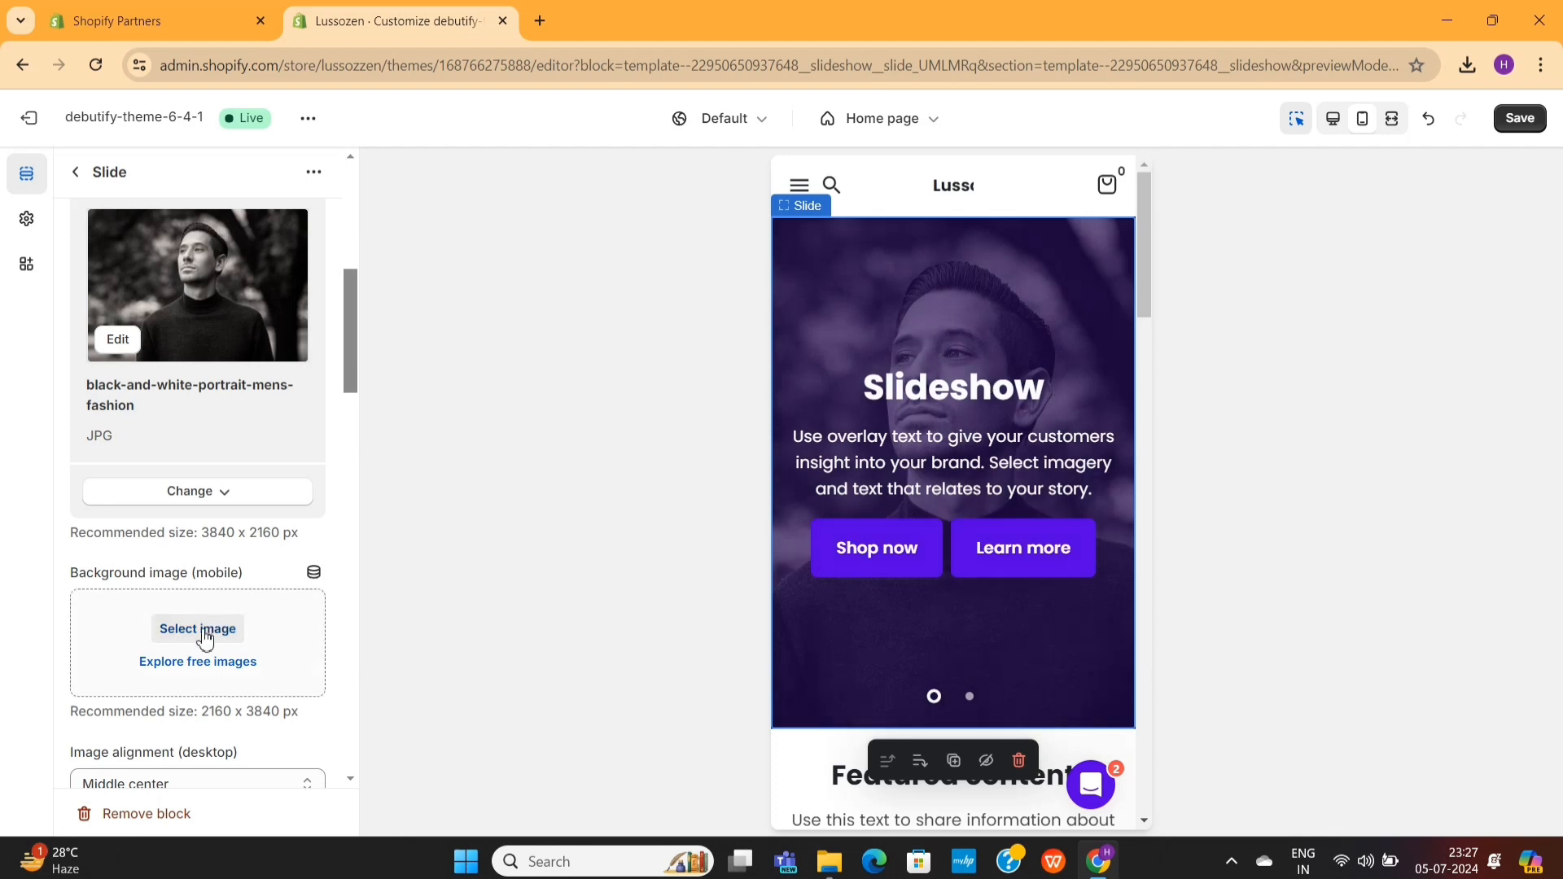
click(205, 663)
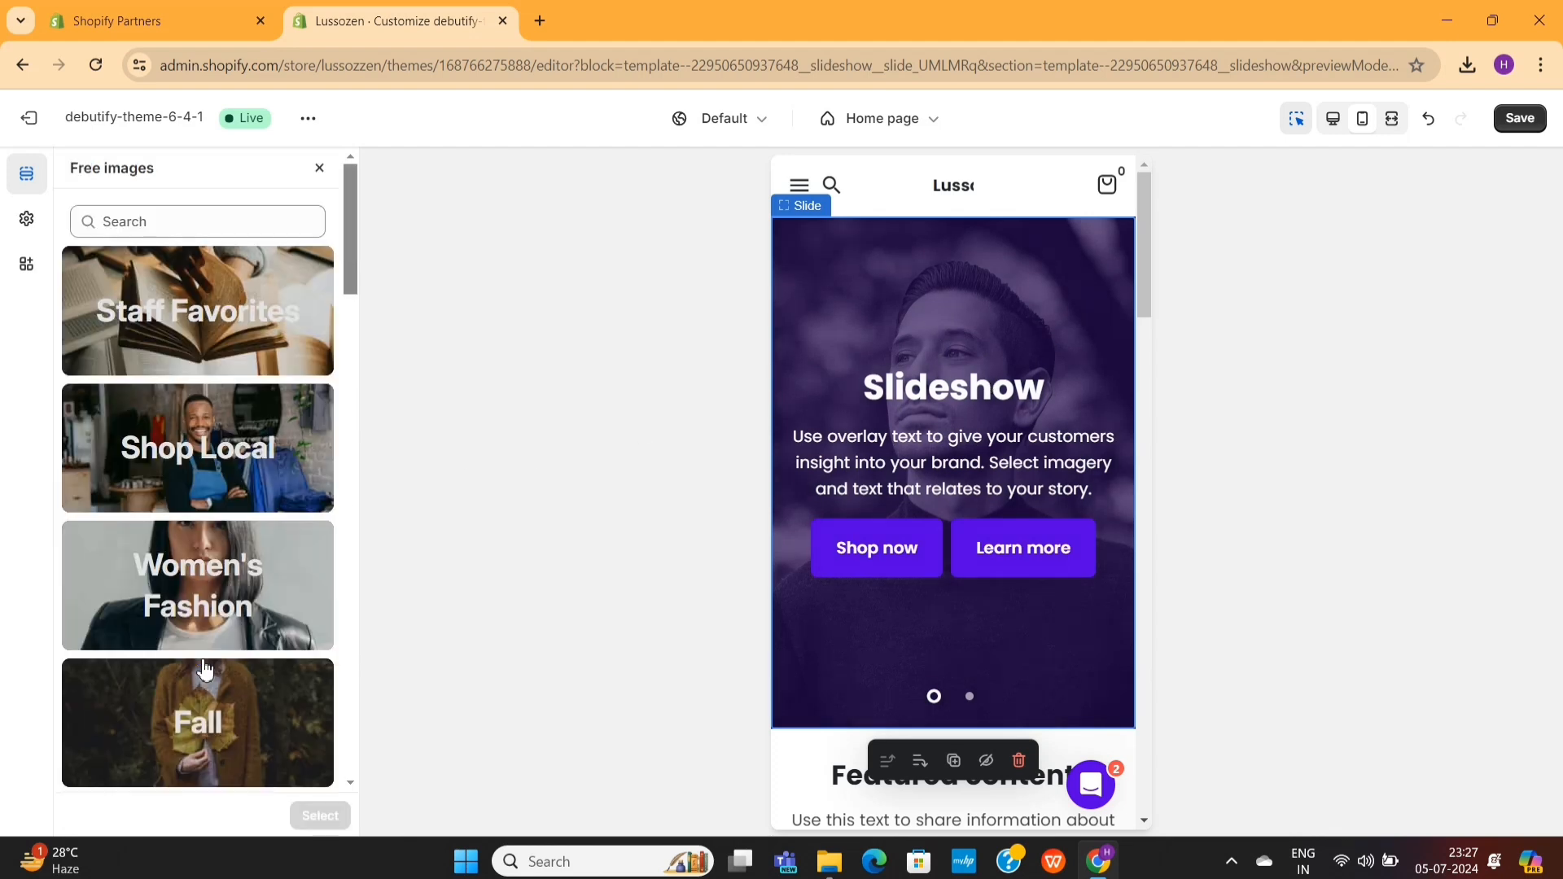
scroll(236, 554, down, 5)
click(237, 457)
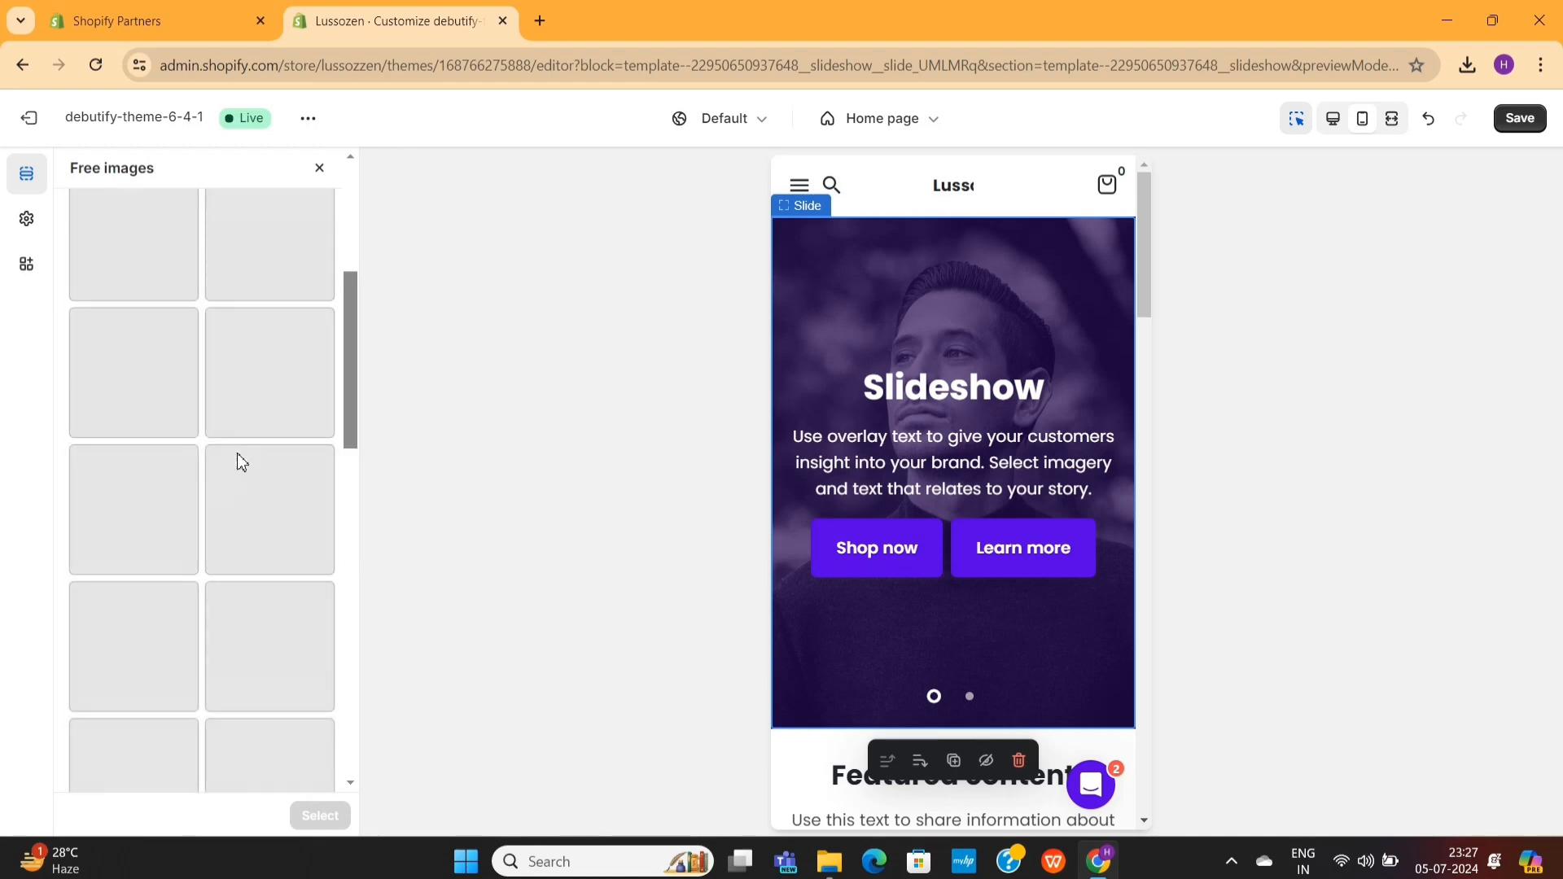
click(147, 414)
click(320, 815)
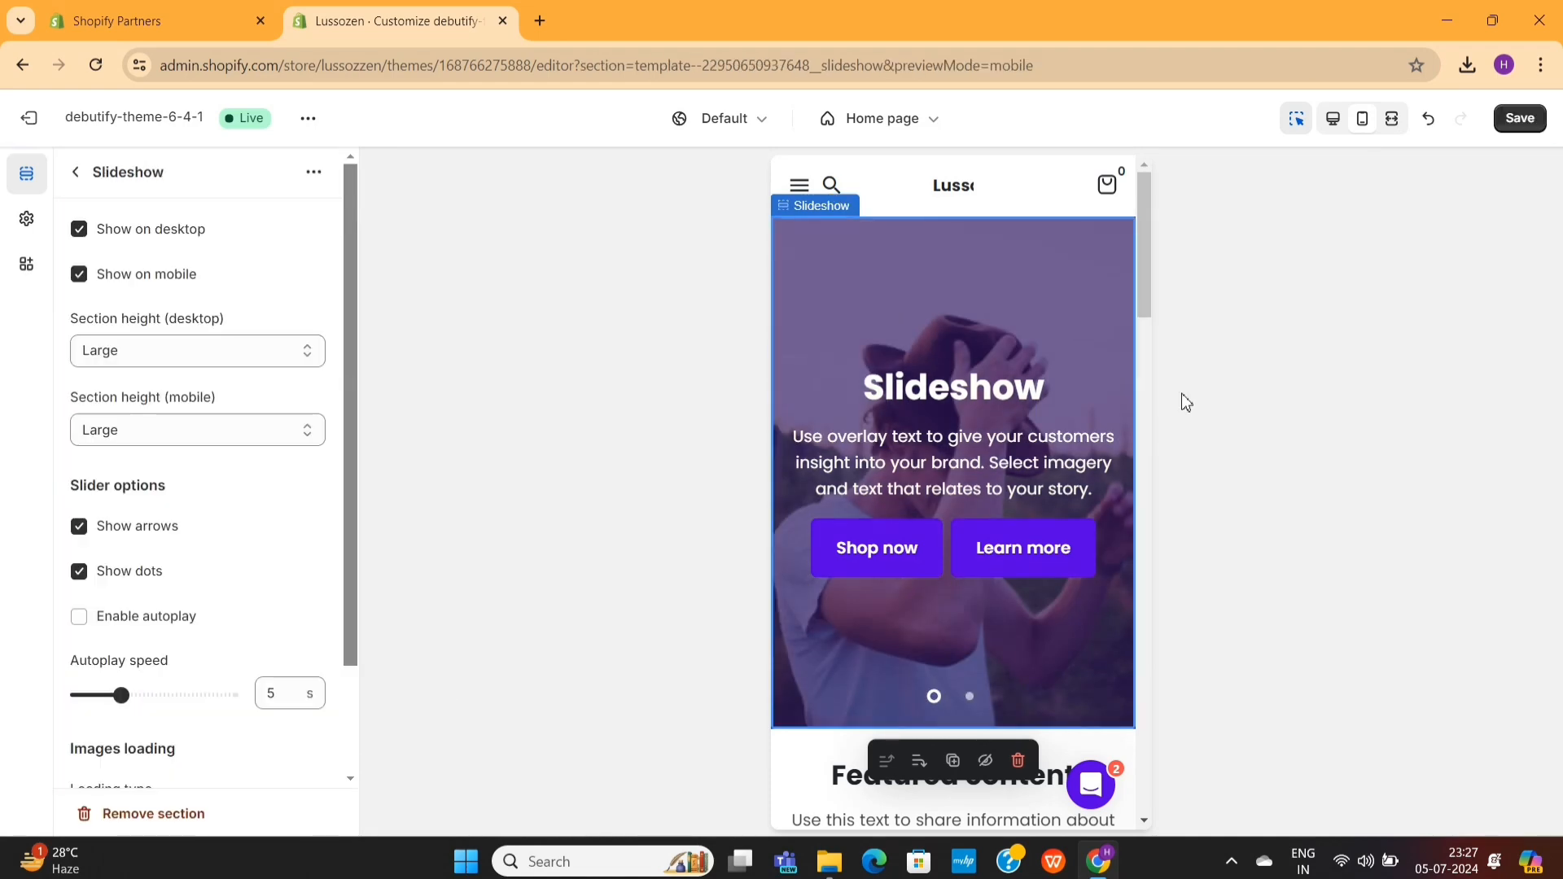
- Return the preview to desktop size and reopen the first slide's settings
click(1346, 124)
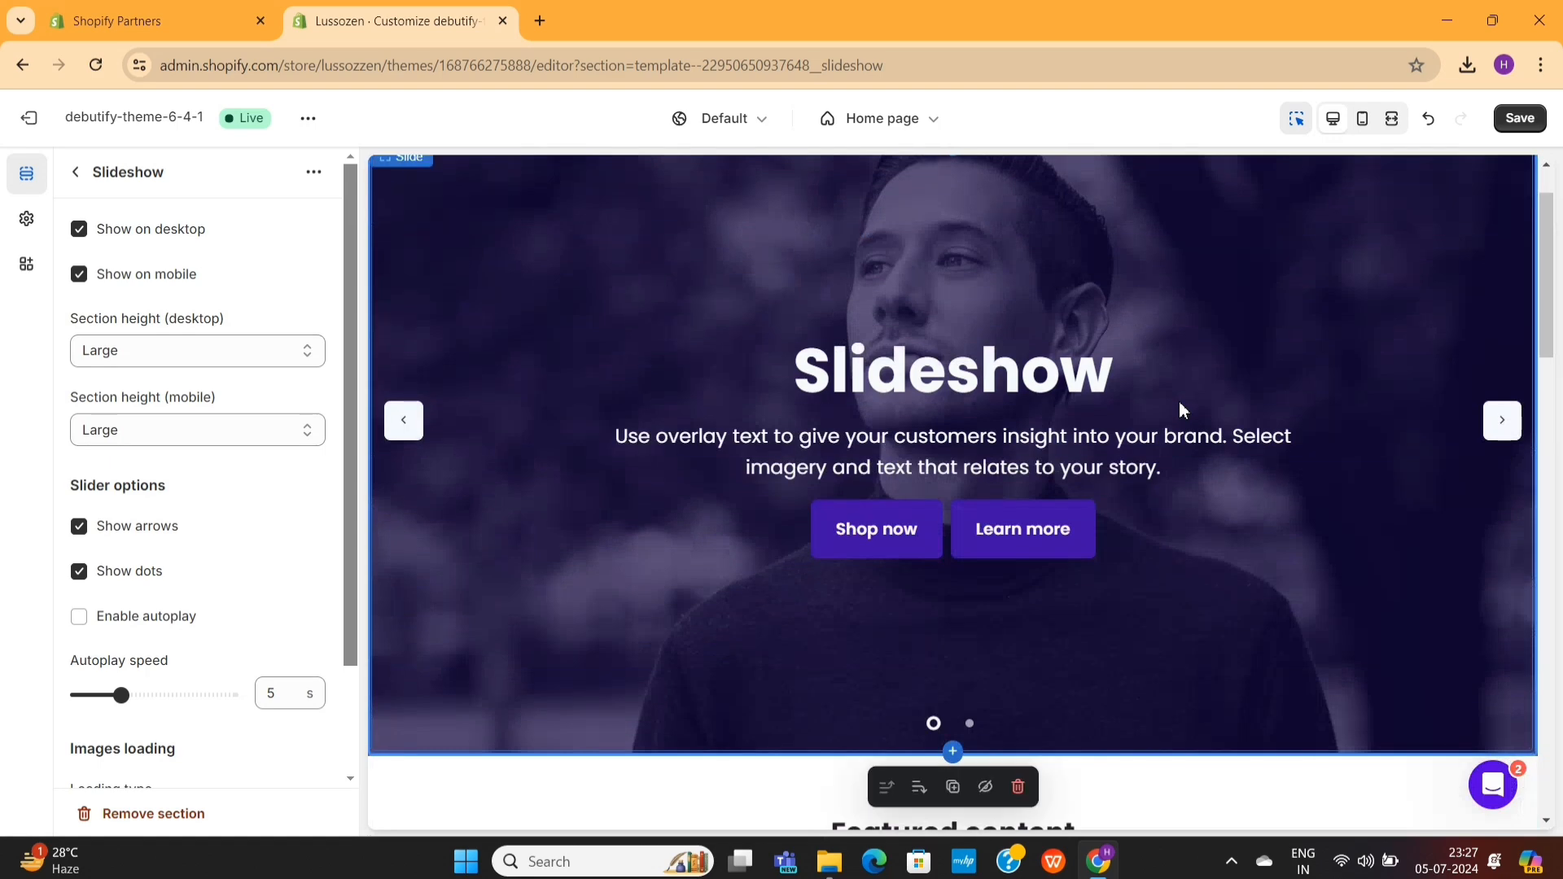
scroll(1183, 410, up, 1)
click(1183, 409)
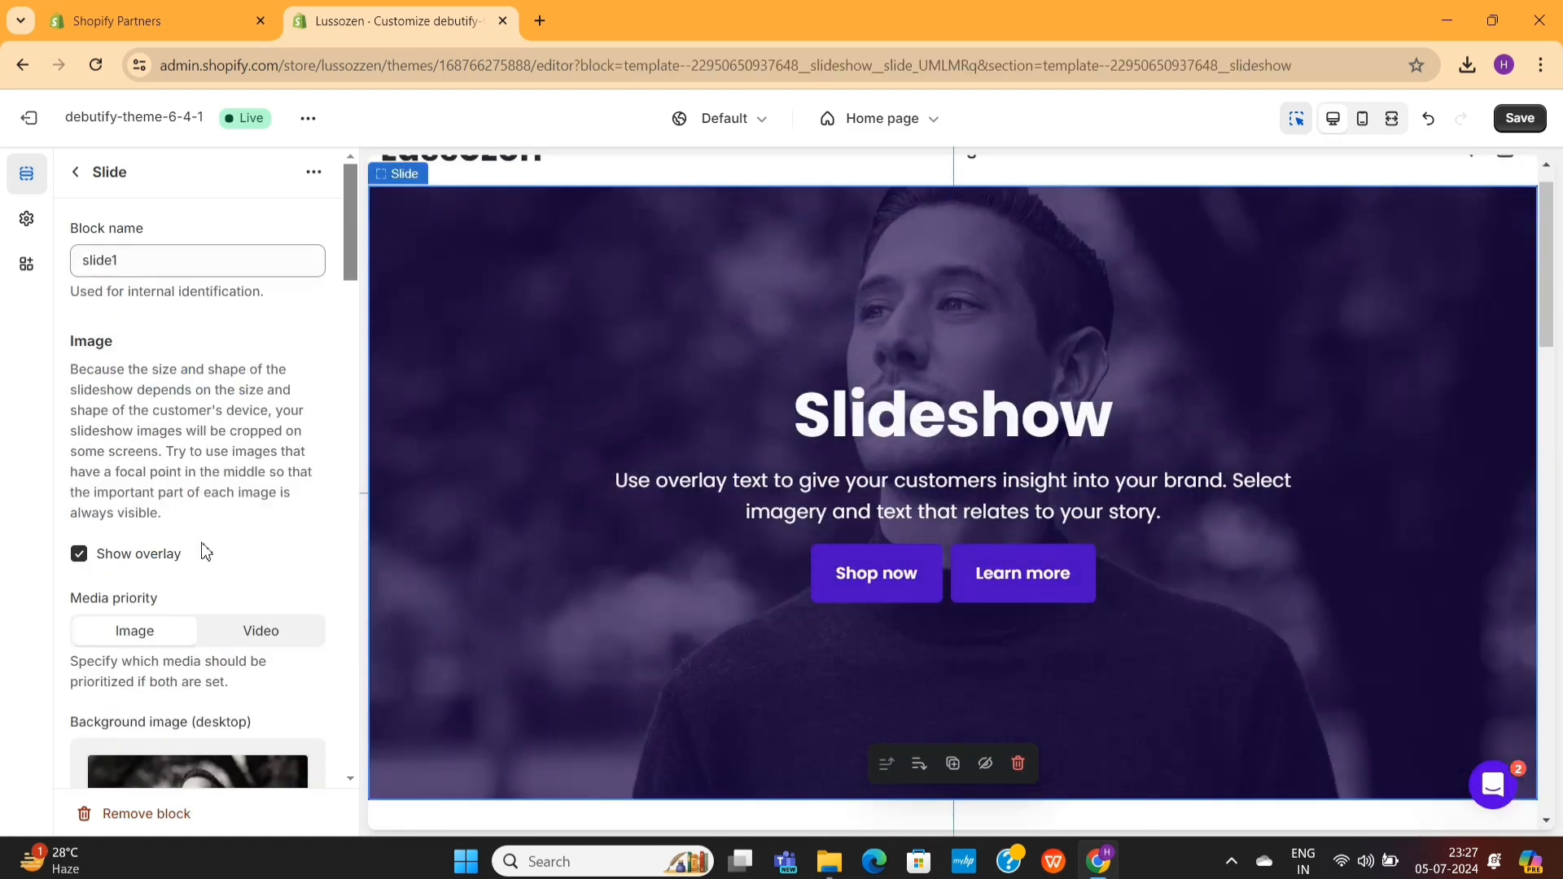
- Set the slide's heading to "Welcome to Lussozen" and its text to "Luxury Experience at Affordable price"
scroll(204, 544, down, 6)
scroll(205, 544, down, 7)
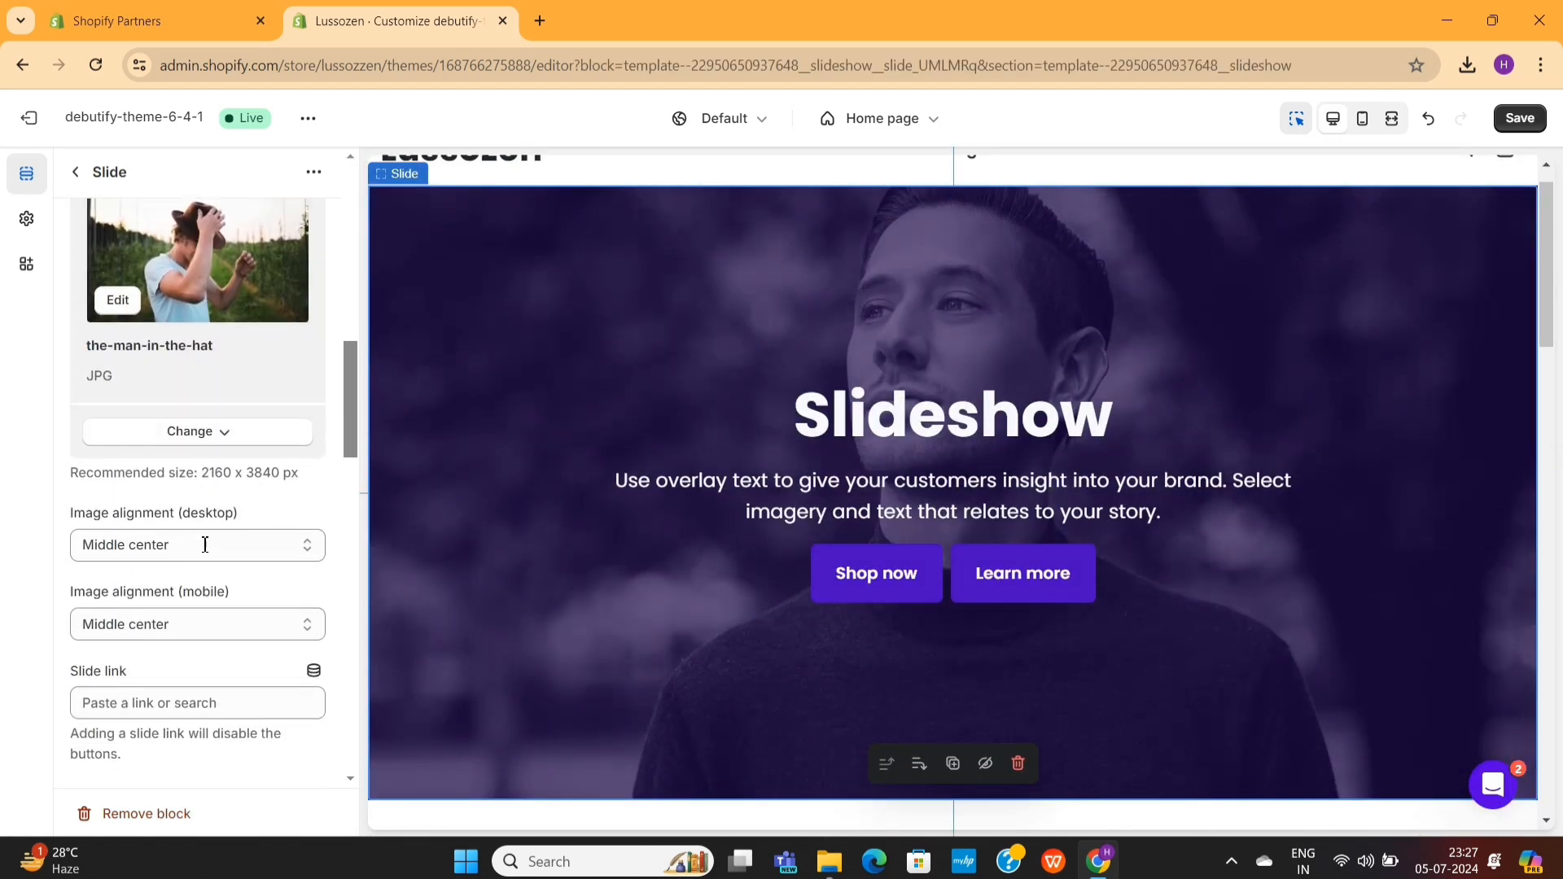
scroll(205, 544, down, 3)
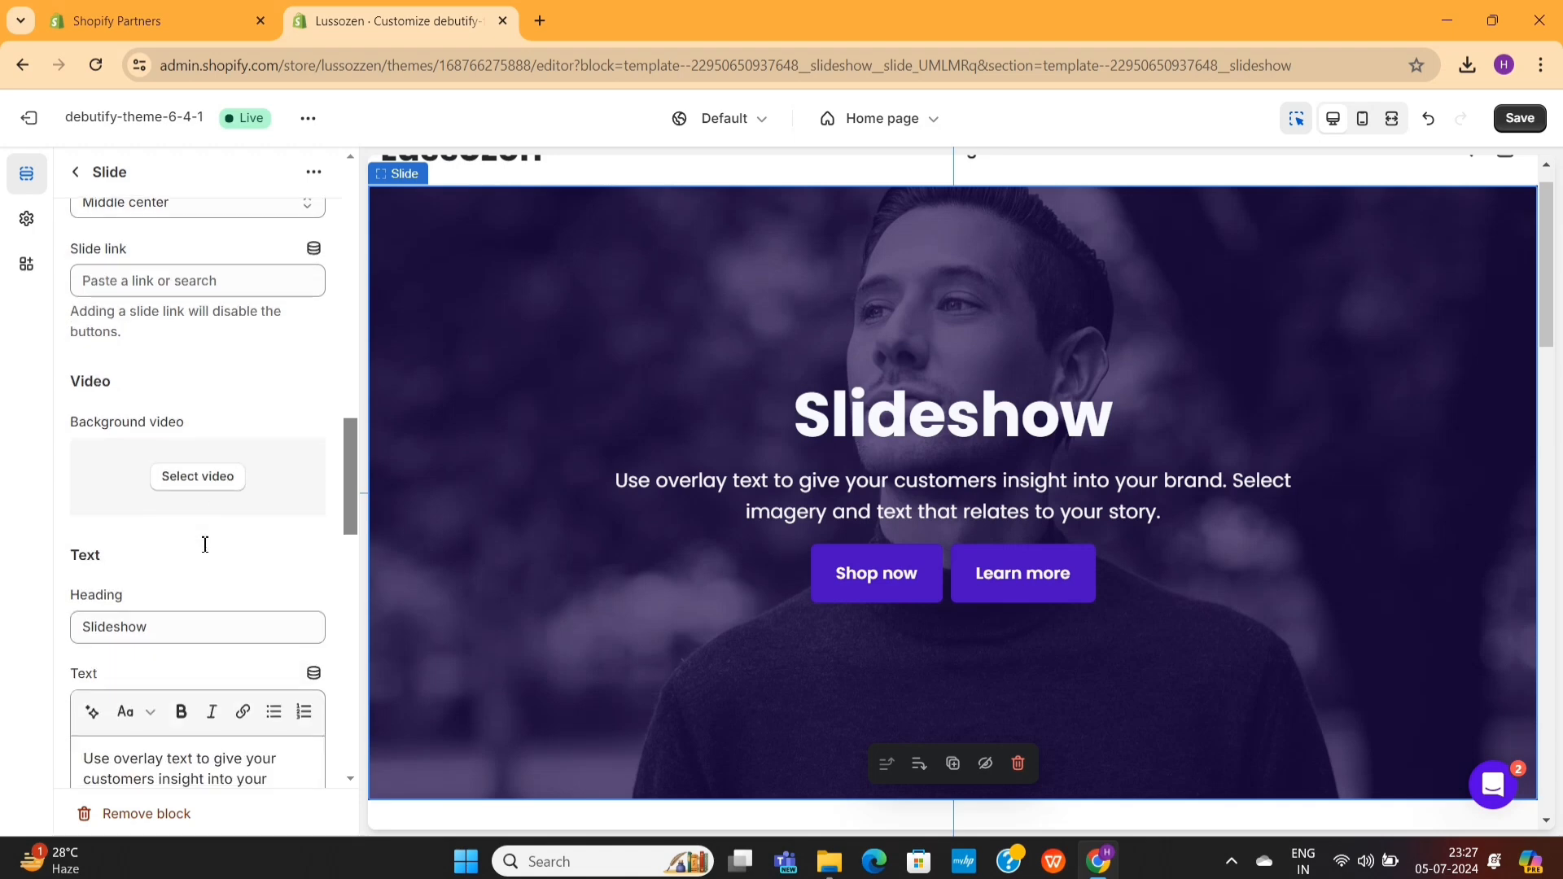
click(195, 410)
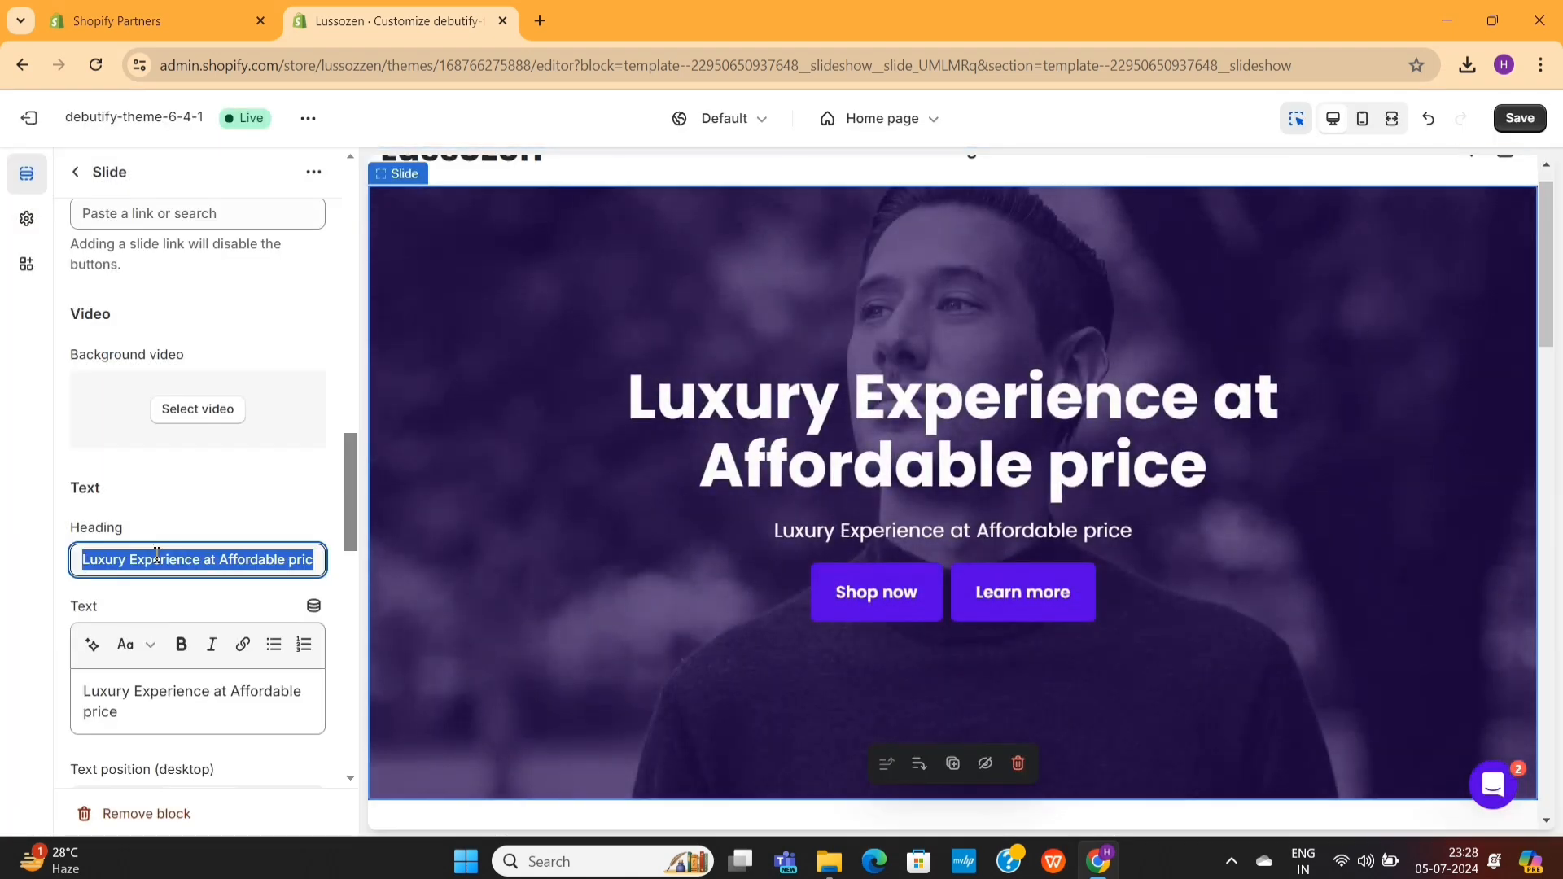
text(Welco)
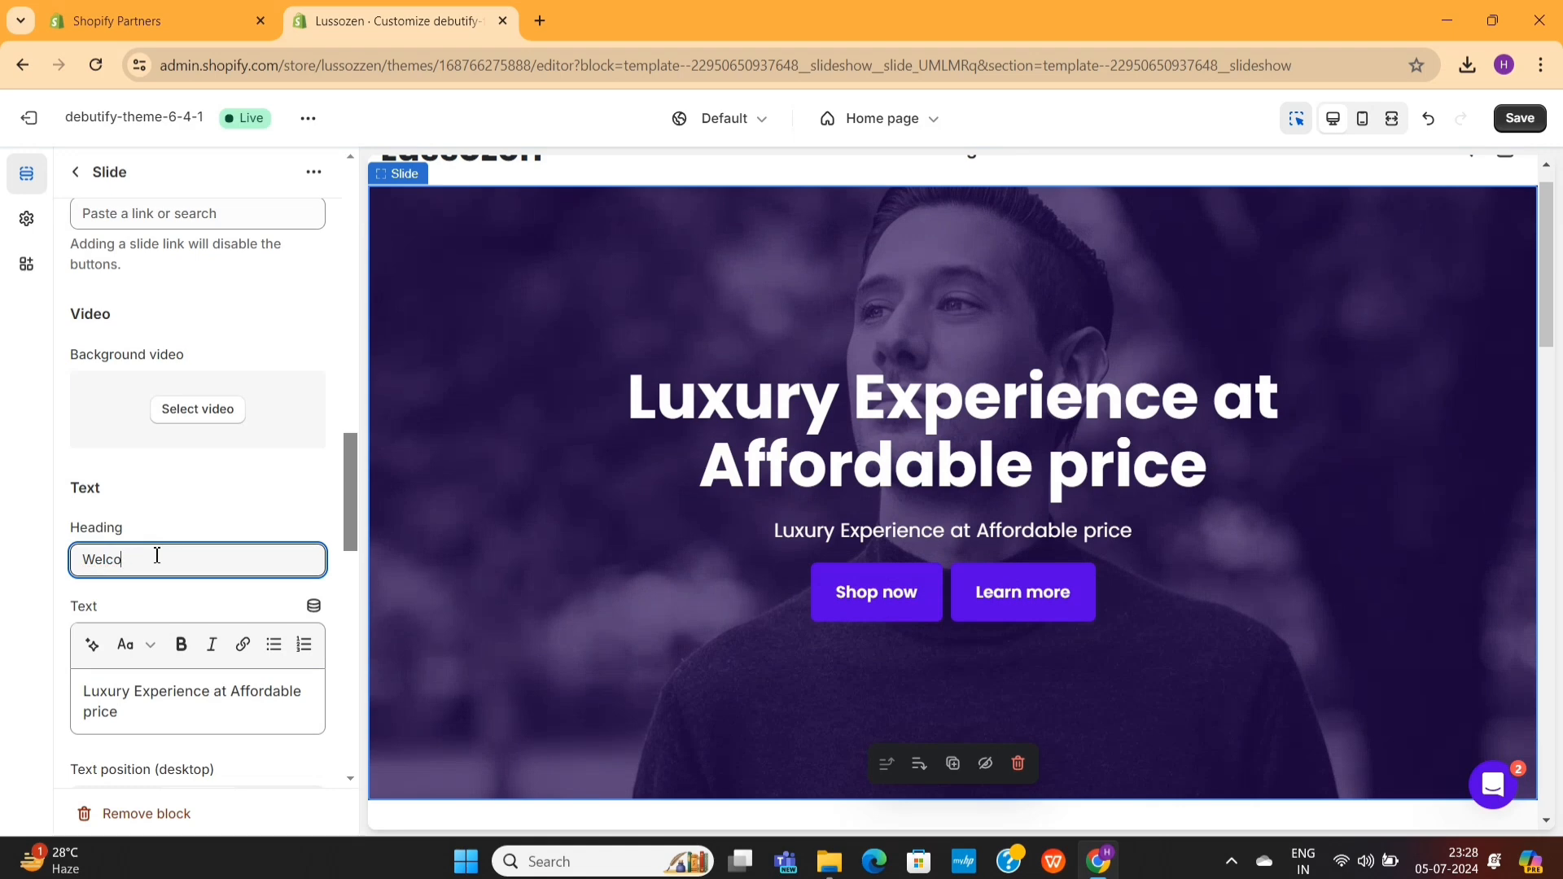
text(me to Lusso)
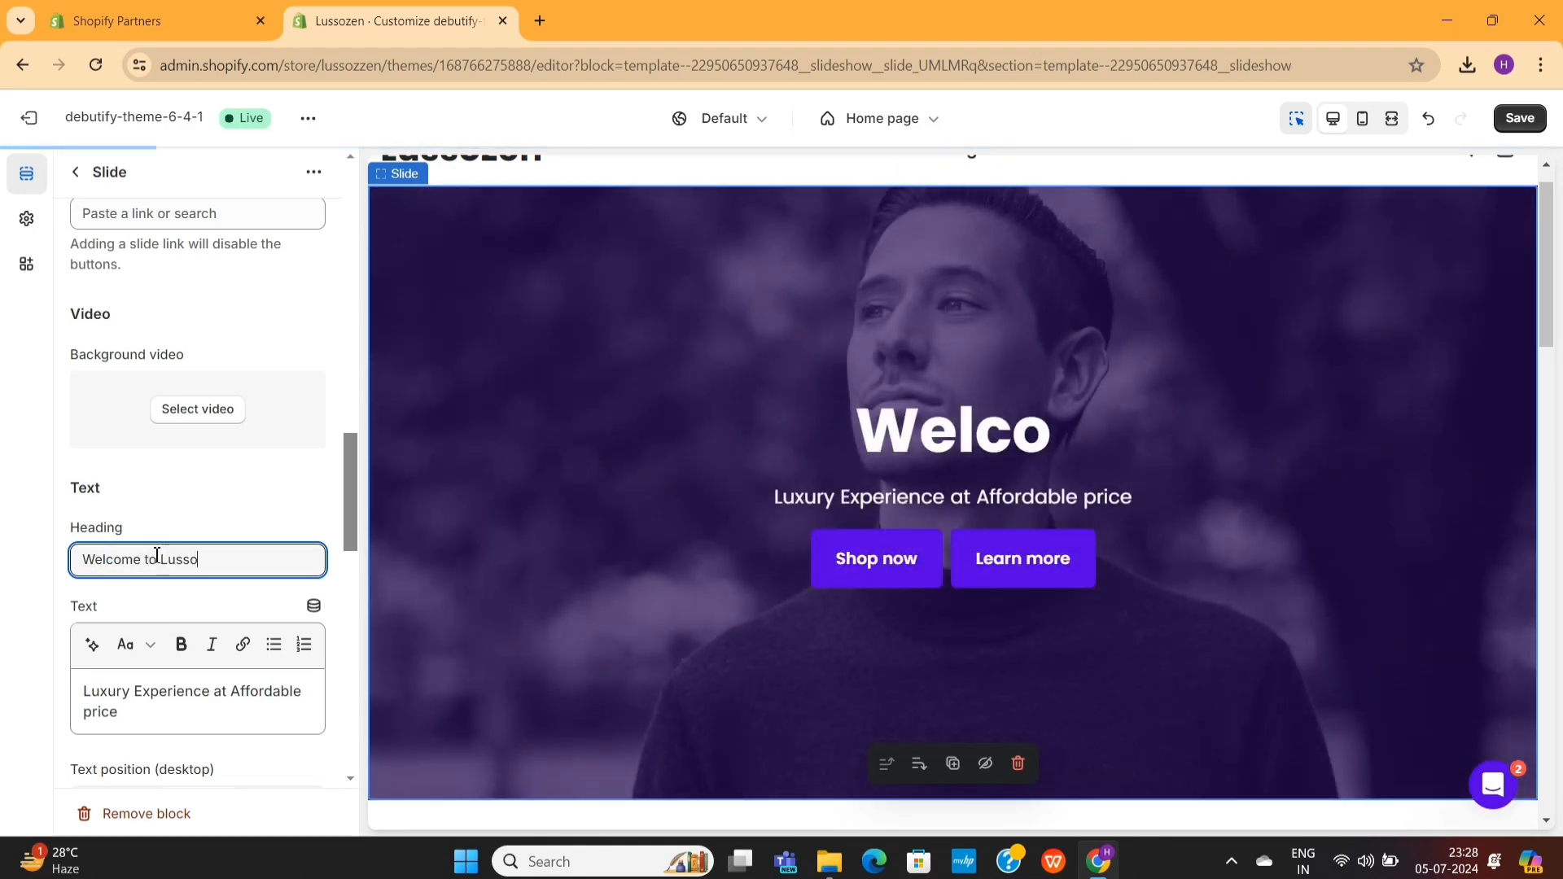
text(zen)
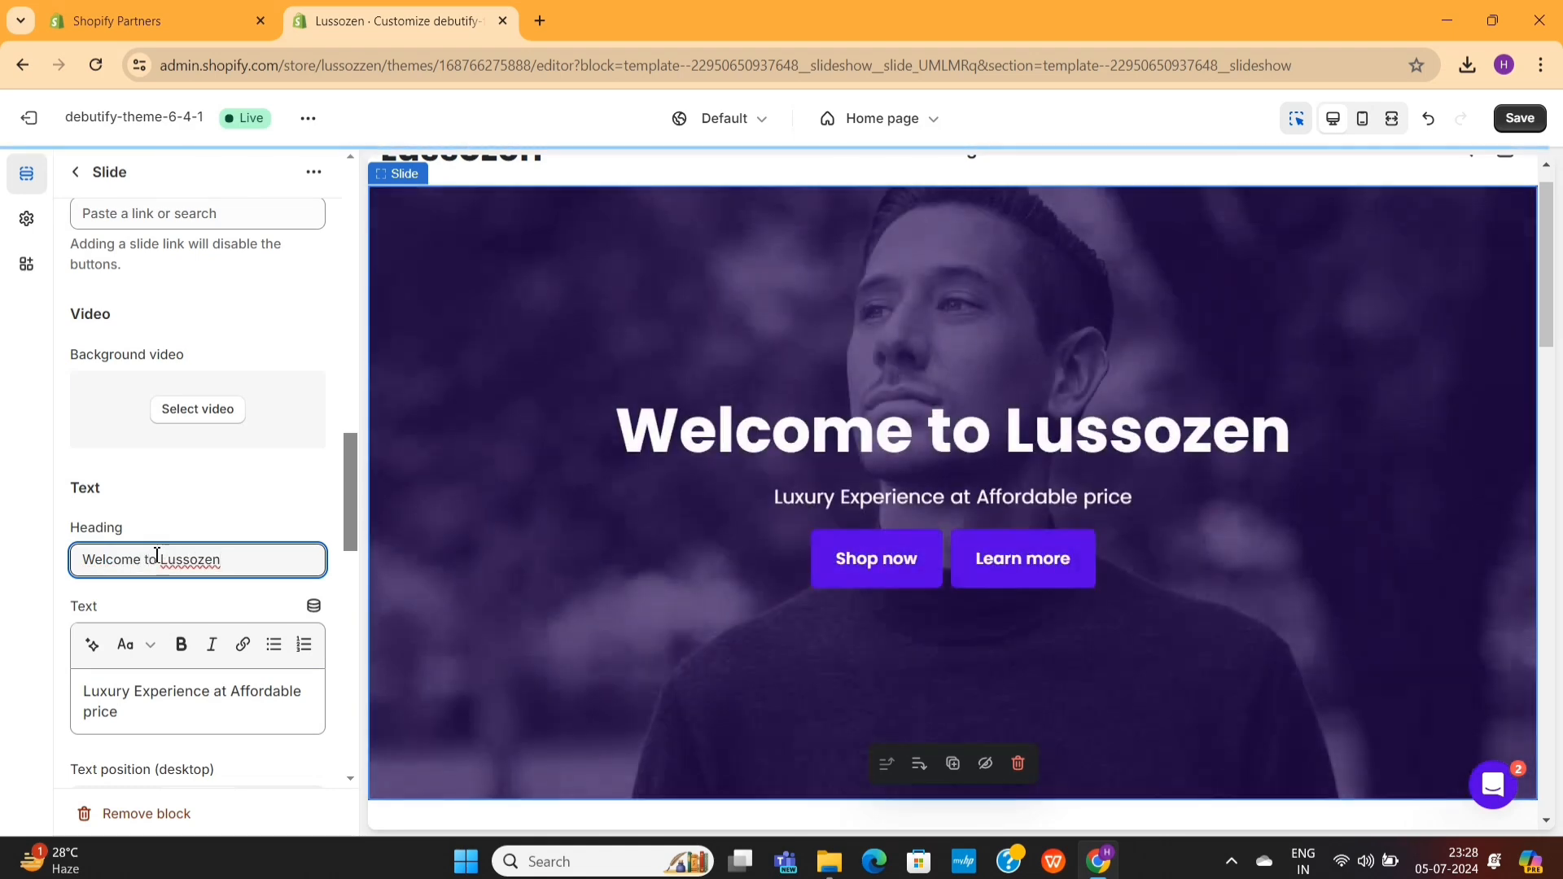
- Try the Top text position for desktop on the slide, and set it to Bottom
scroll(160, 586, down, 3)
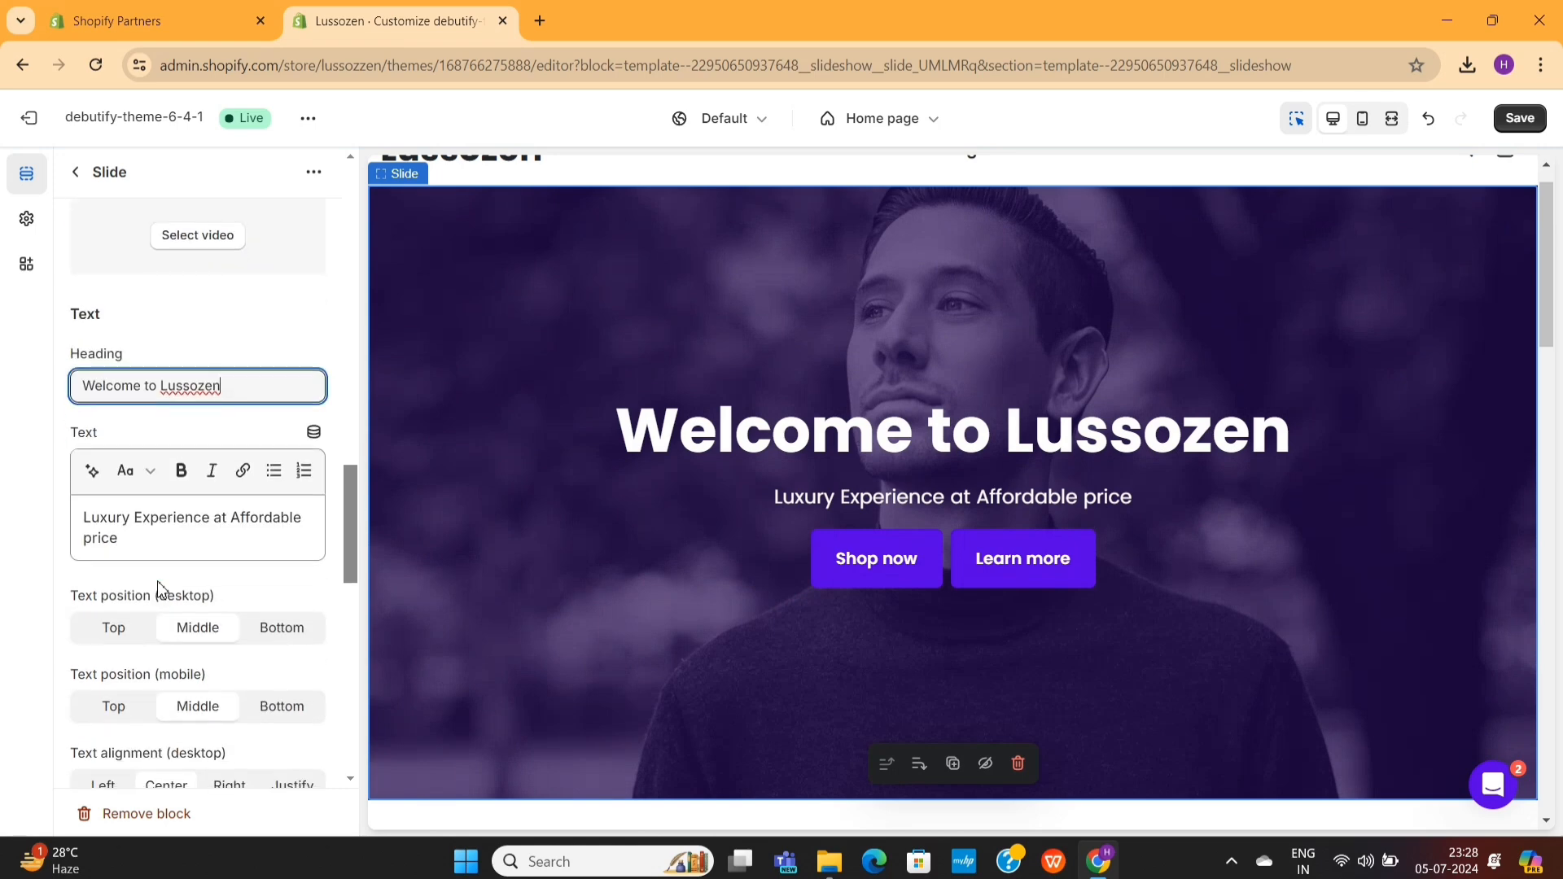
scroll(160, 586, down, 1)
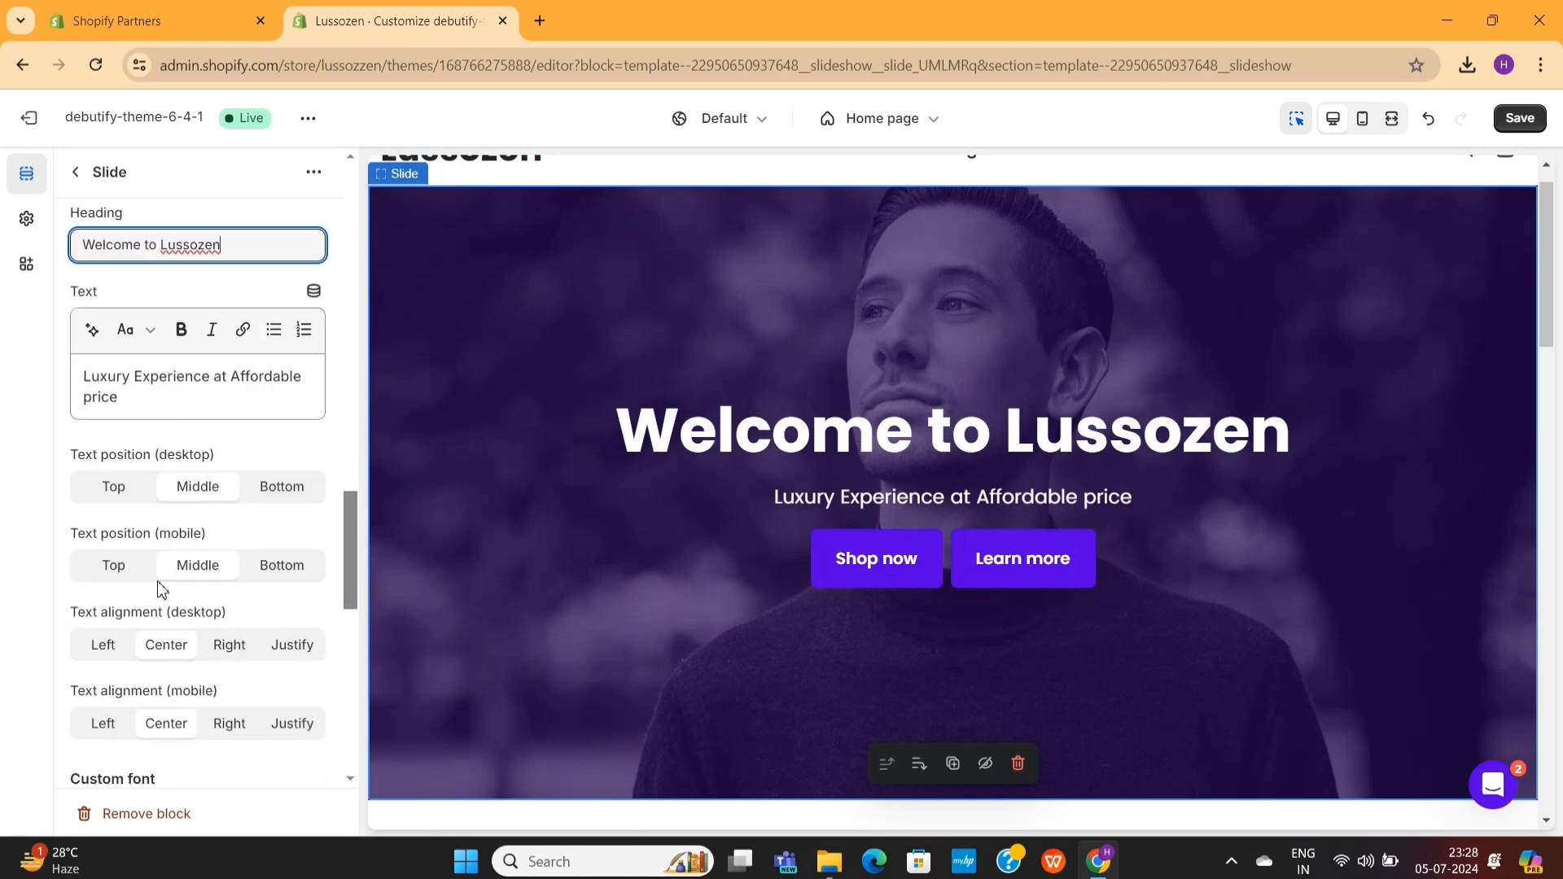
click(115, 491)
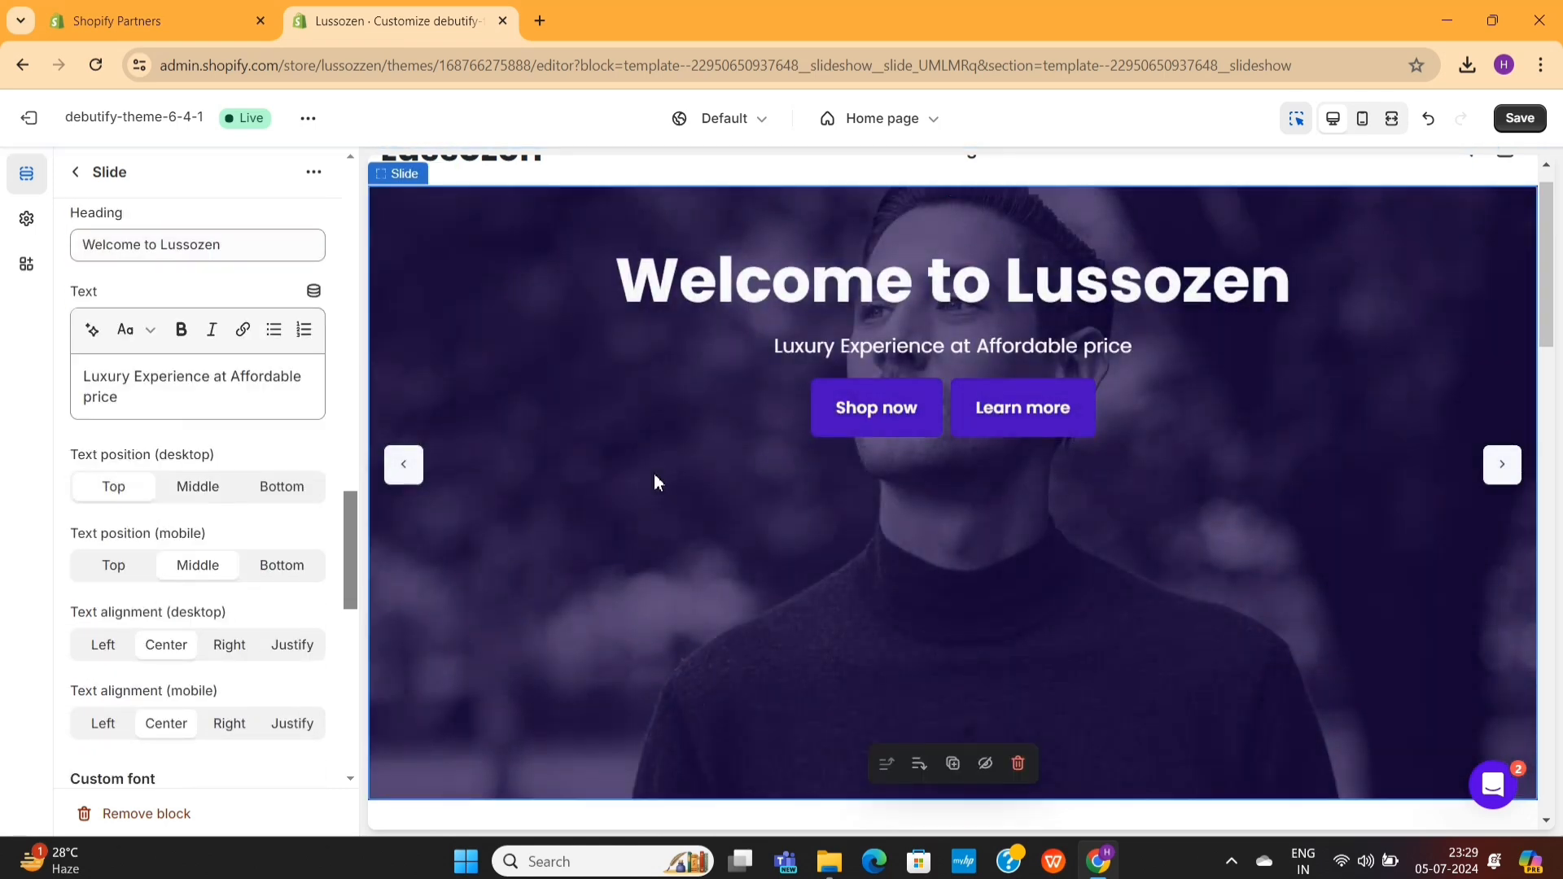
click(283, 493)
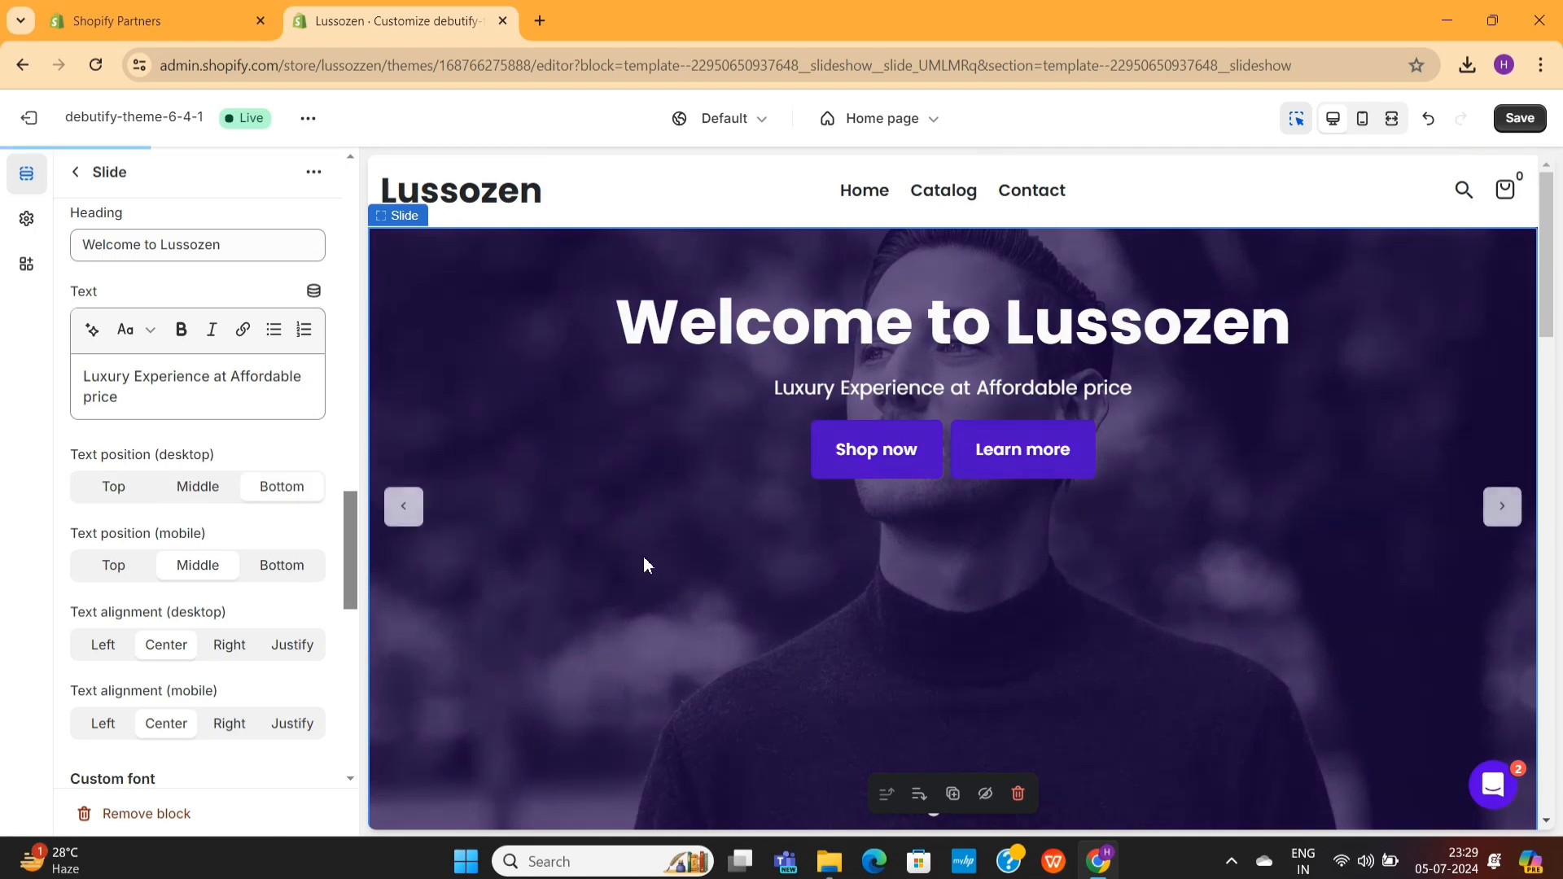
- Review the slide's available fonts and the label, link and style settings of Button 1 and Button 2
scroll(223, 622, down, 5)
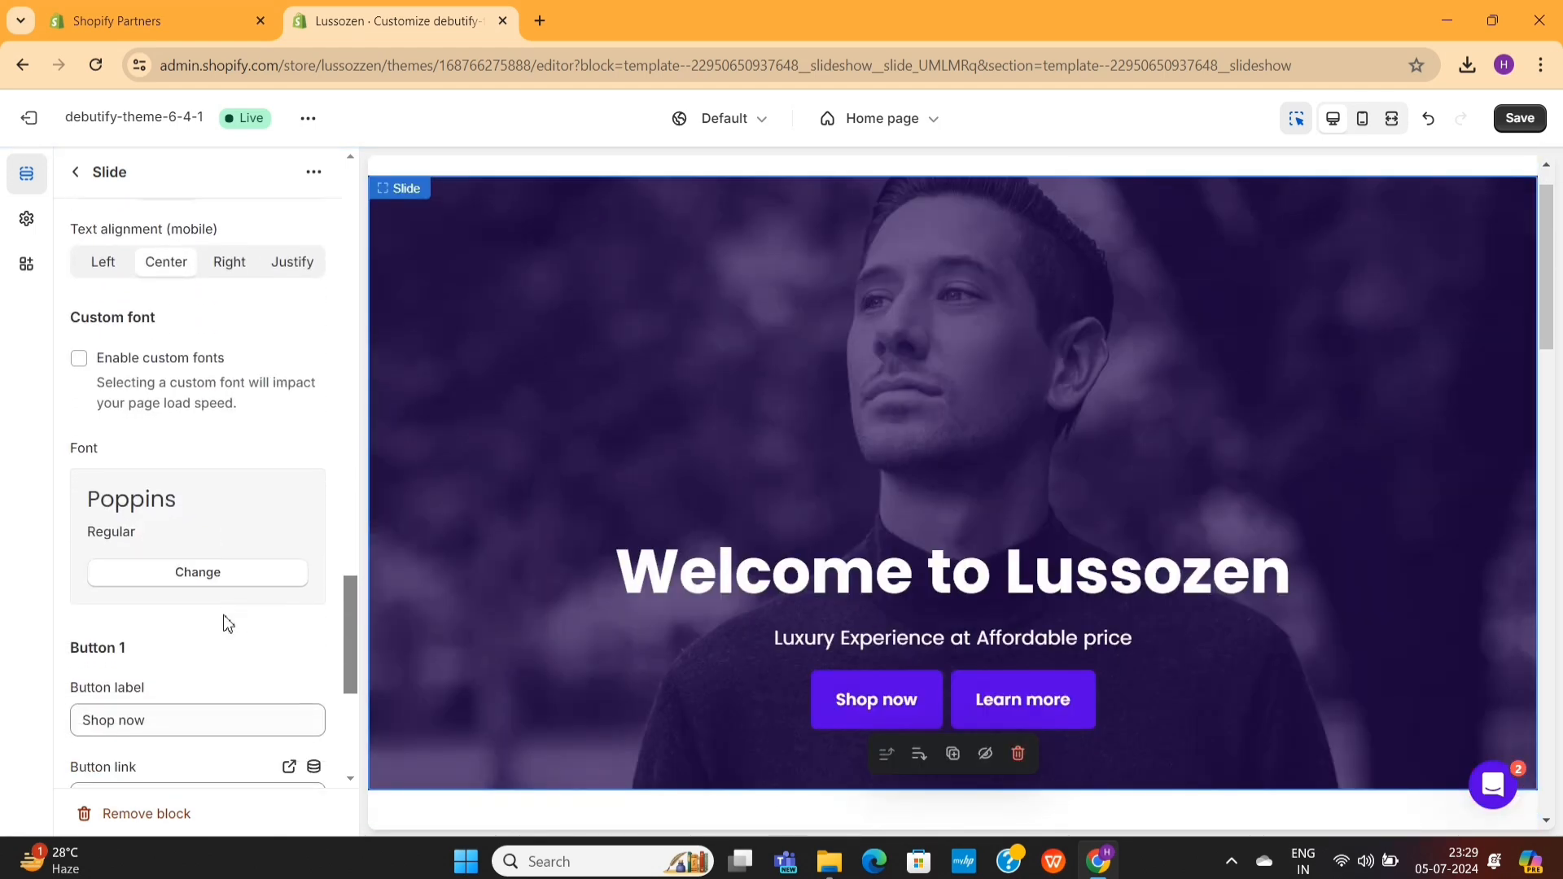
click(196, 582)
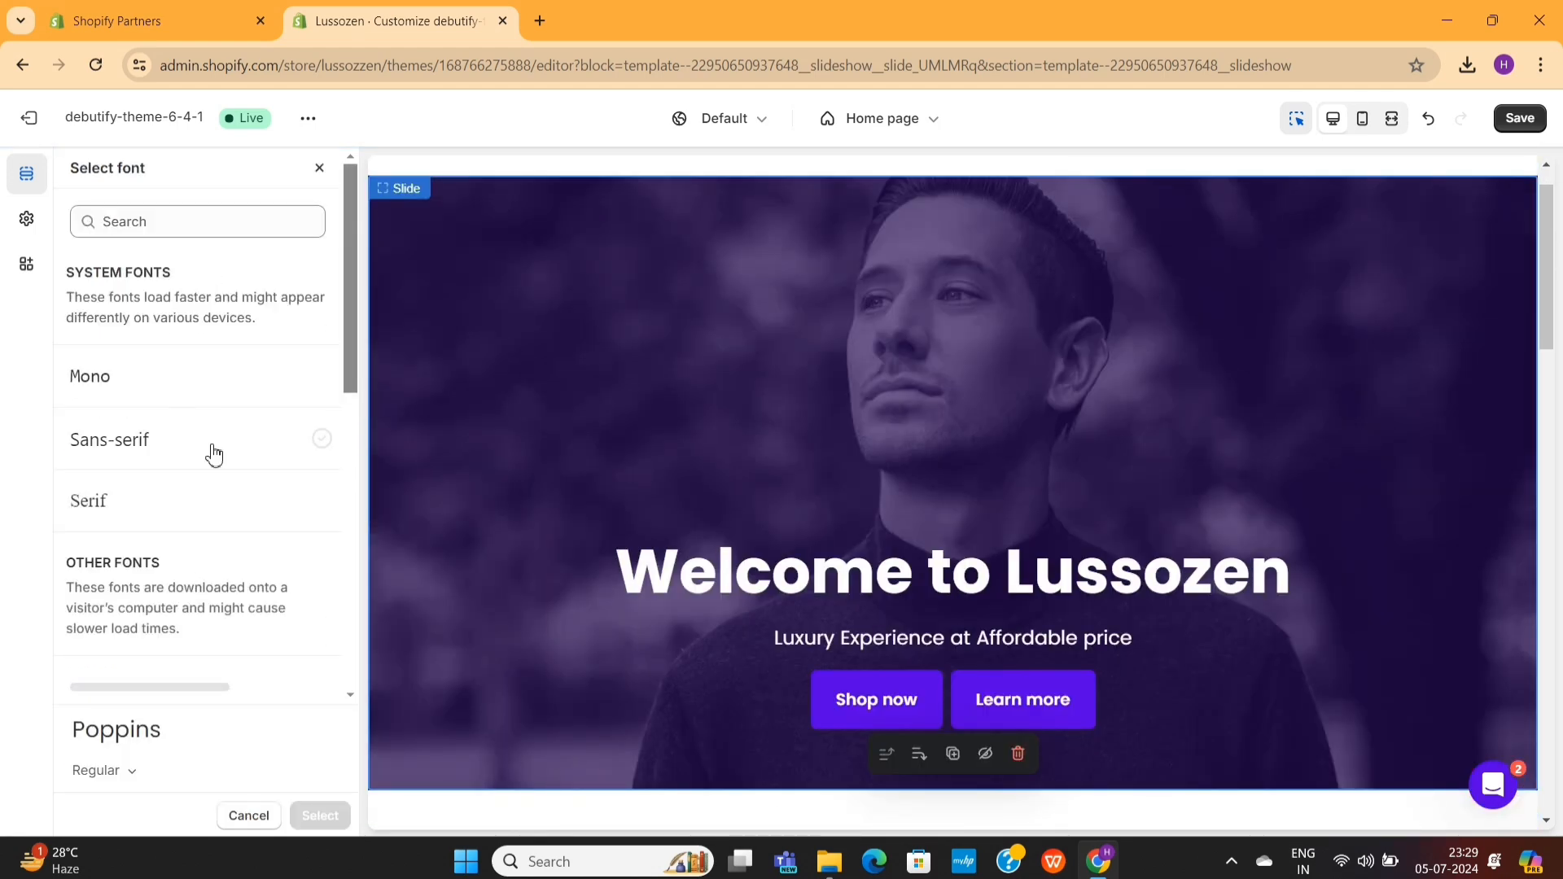
scroll(143, 534, down, 10)
scroll(143, 534, up, 10)
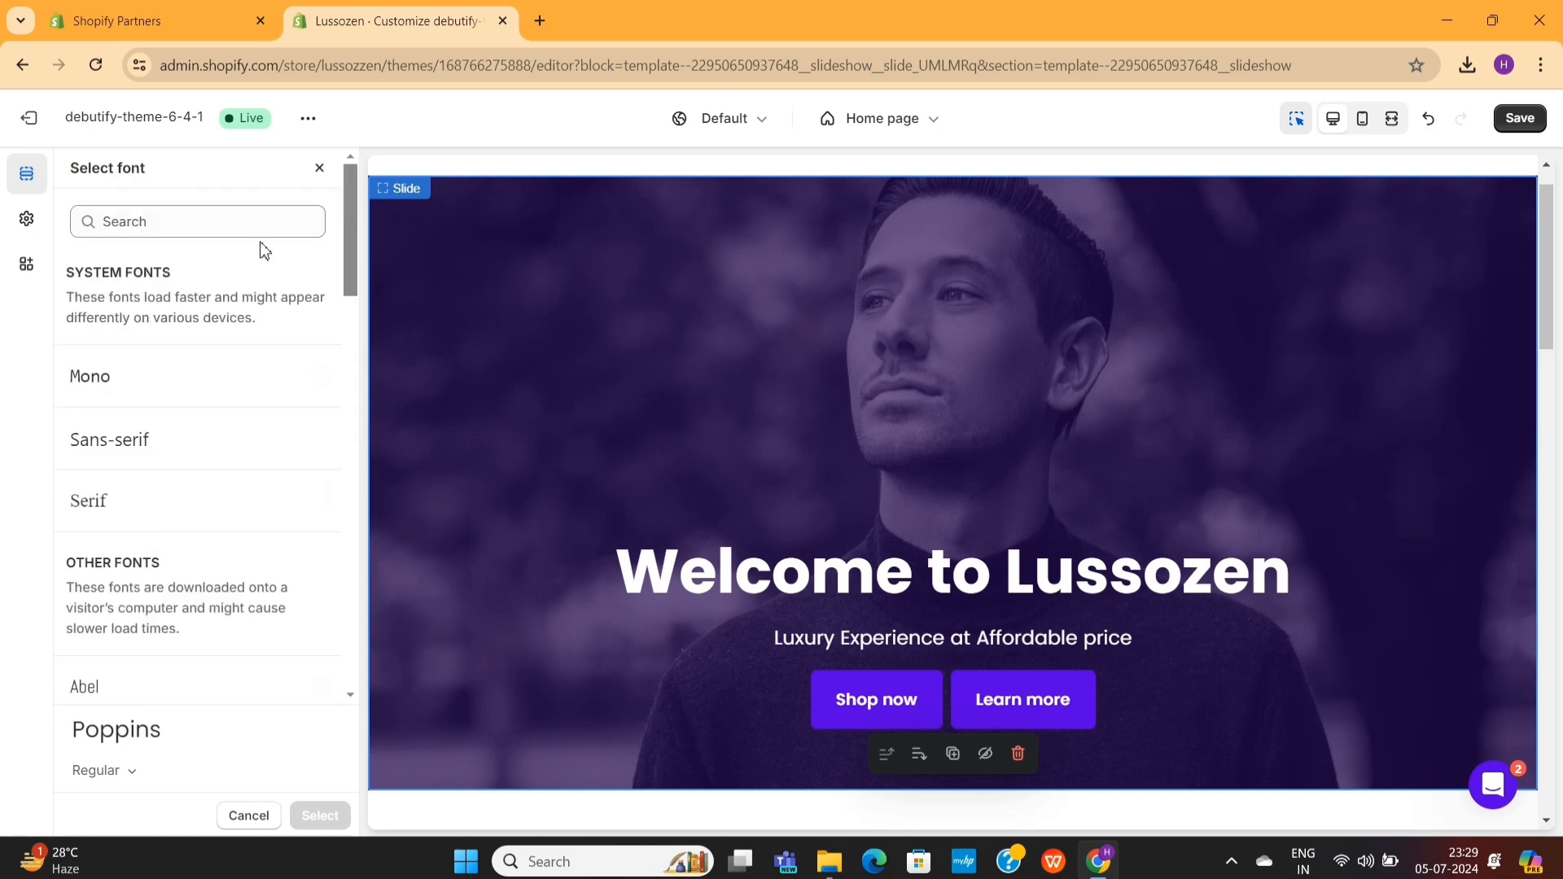
click(318, 168)
scroll(231, 481, down, 3)
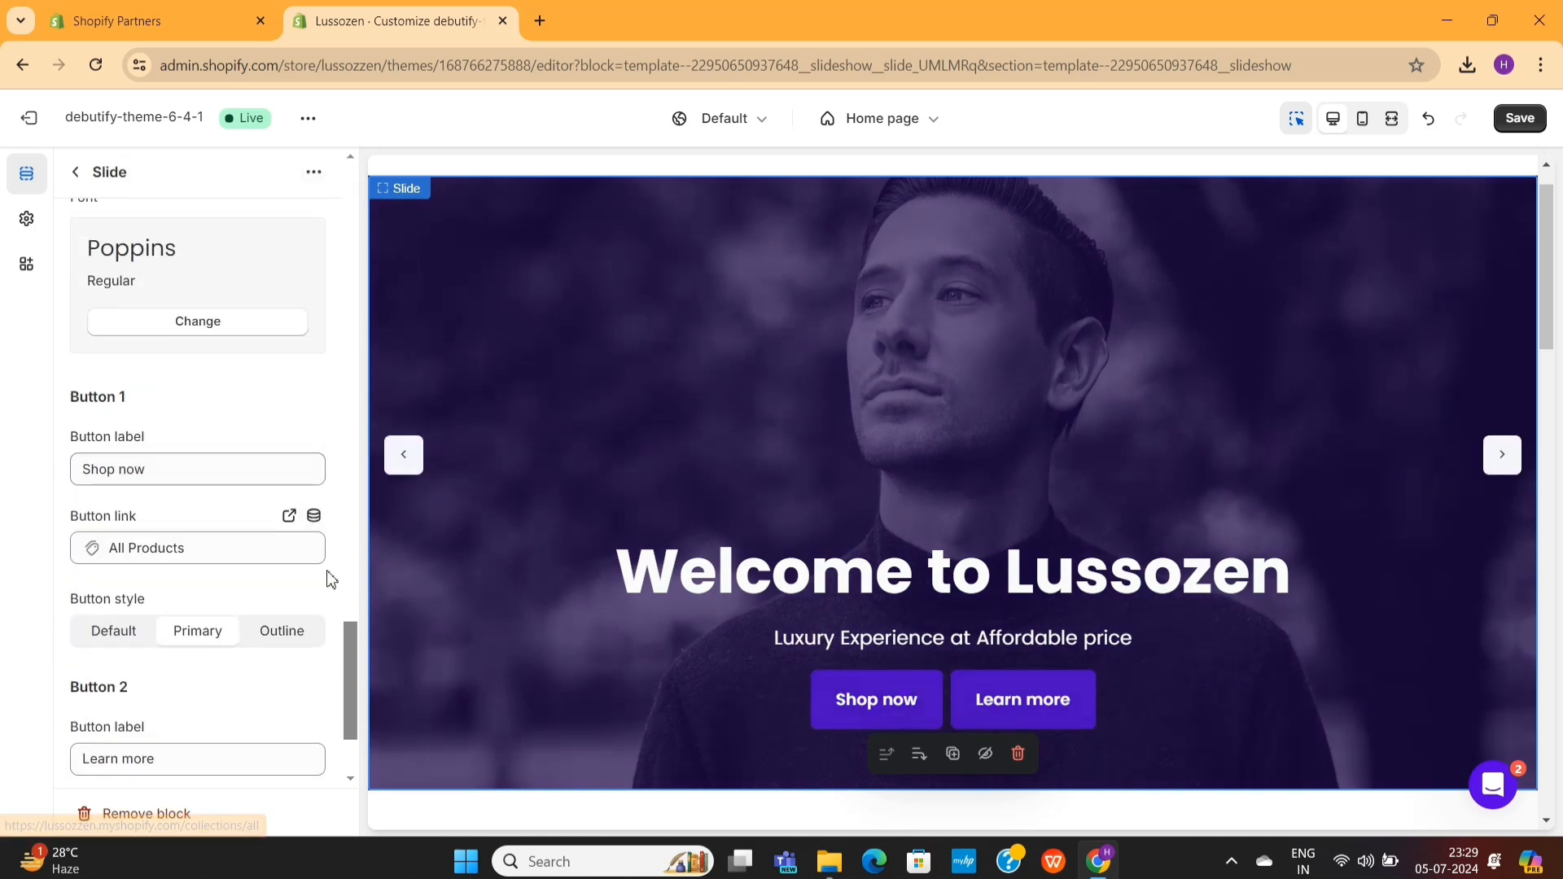
scroll(253, 552, down, 2)
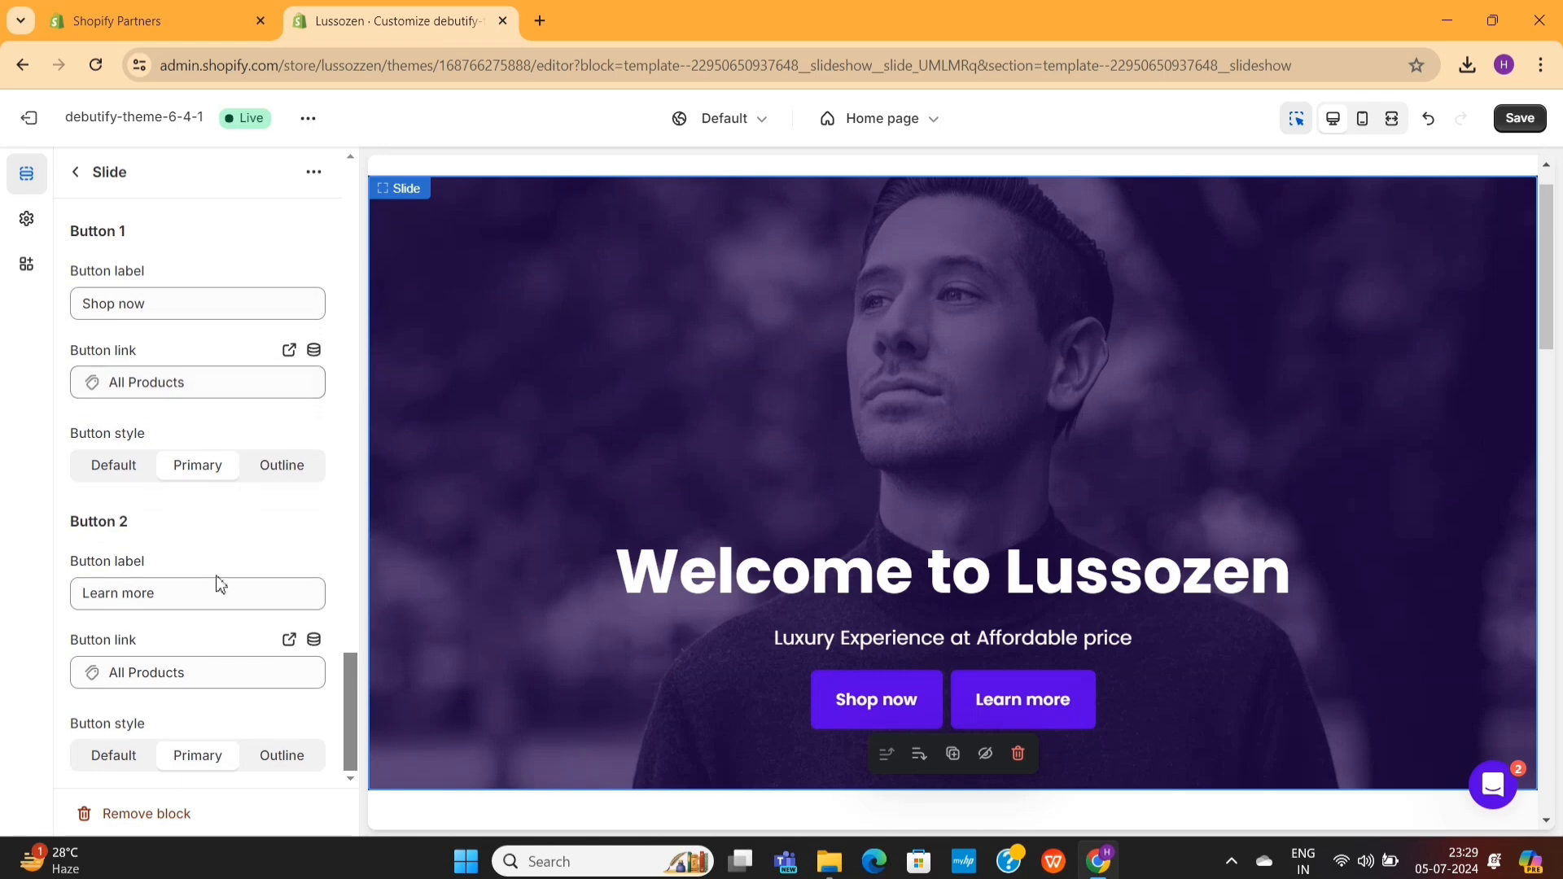
- Clear the label of Button 2 on the slide
double_click(209, 583)
key(BackSpace)
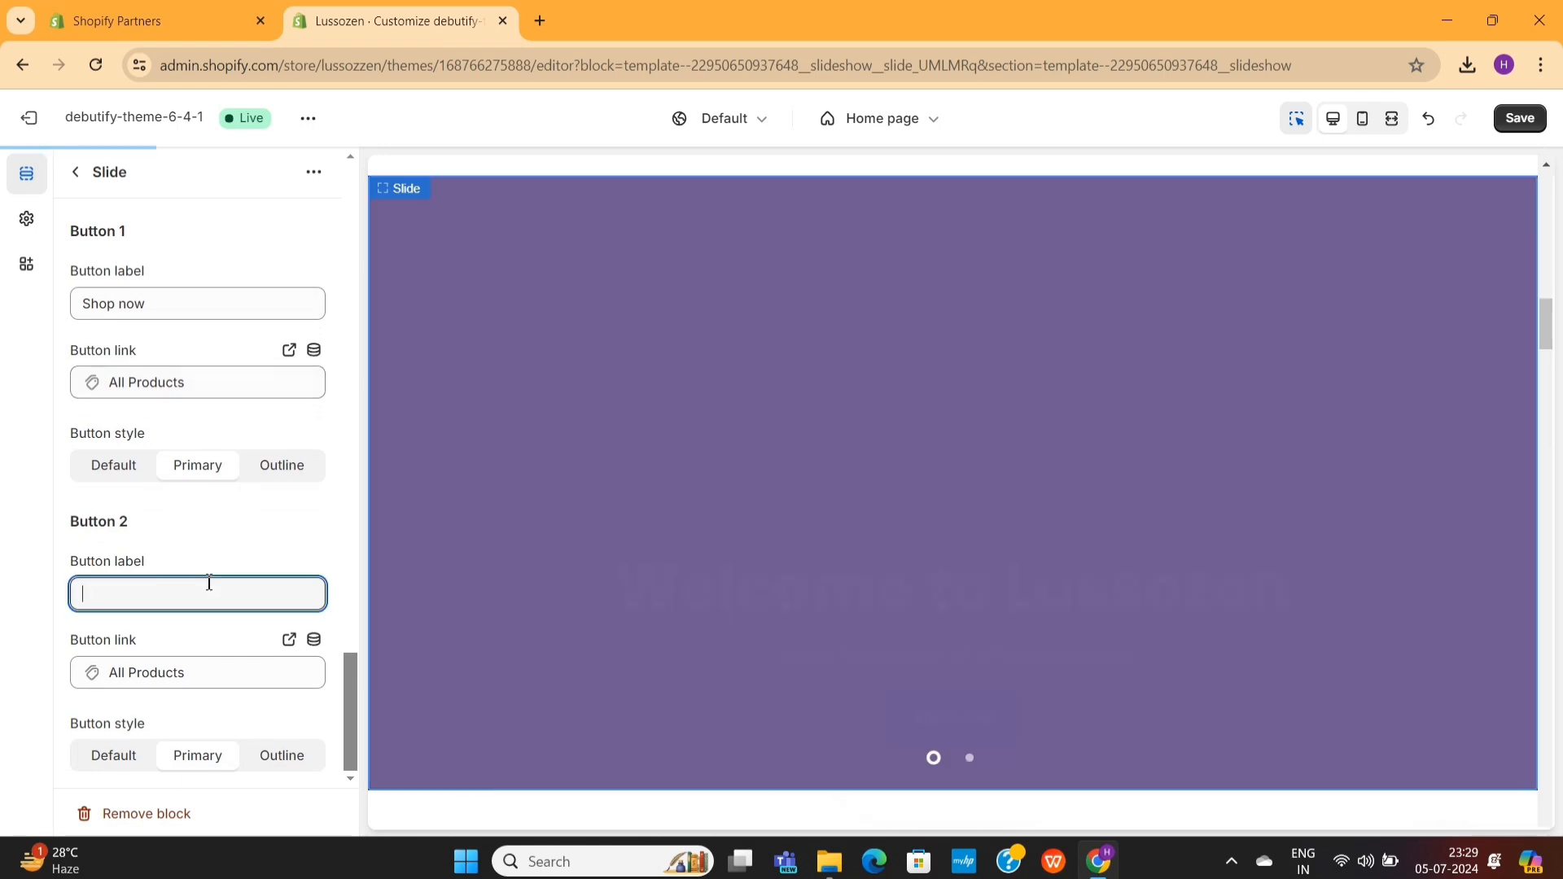
scroll(196, 628, up, 20)
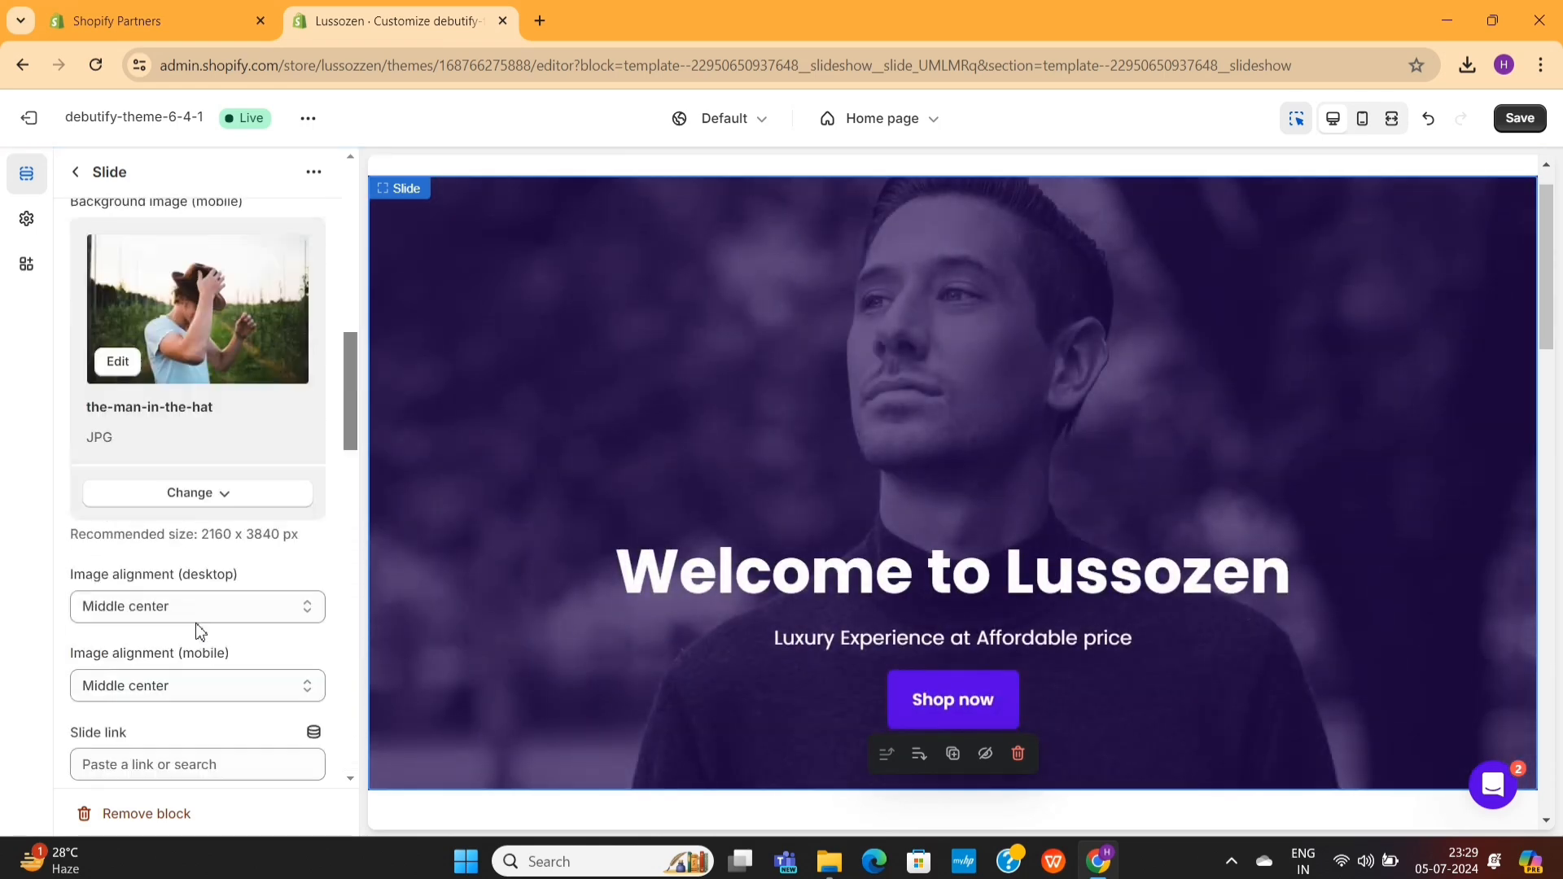
- Remove the second slide from the home page's Slideshow section
click(76, 173)
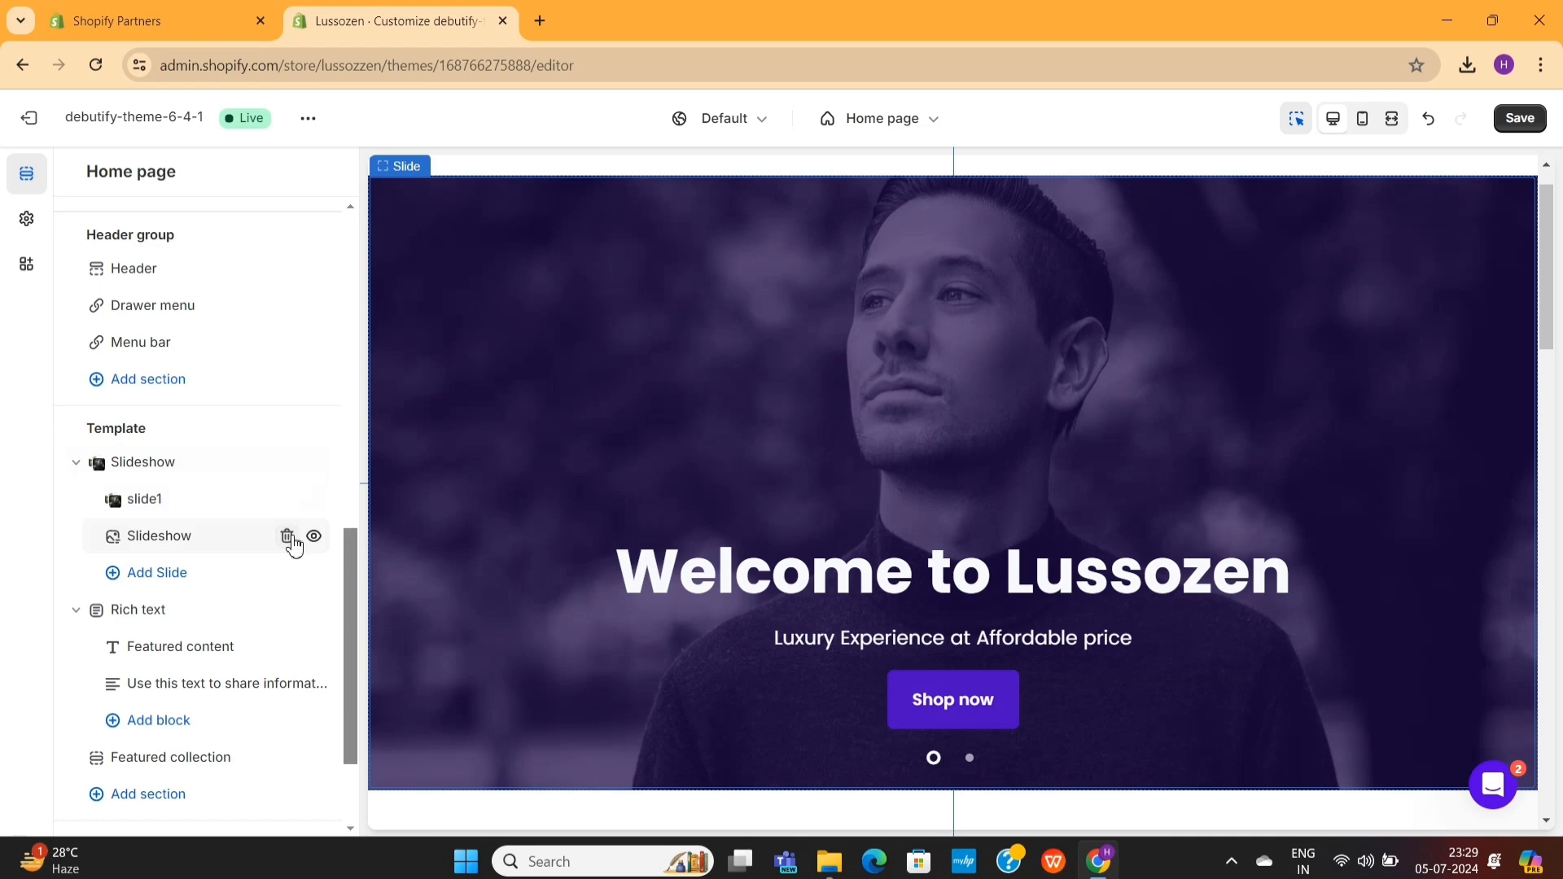
click(288, 536)
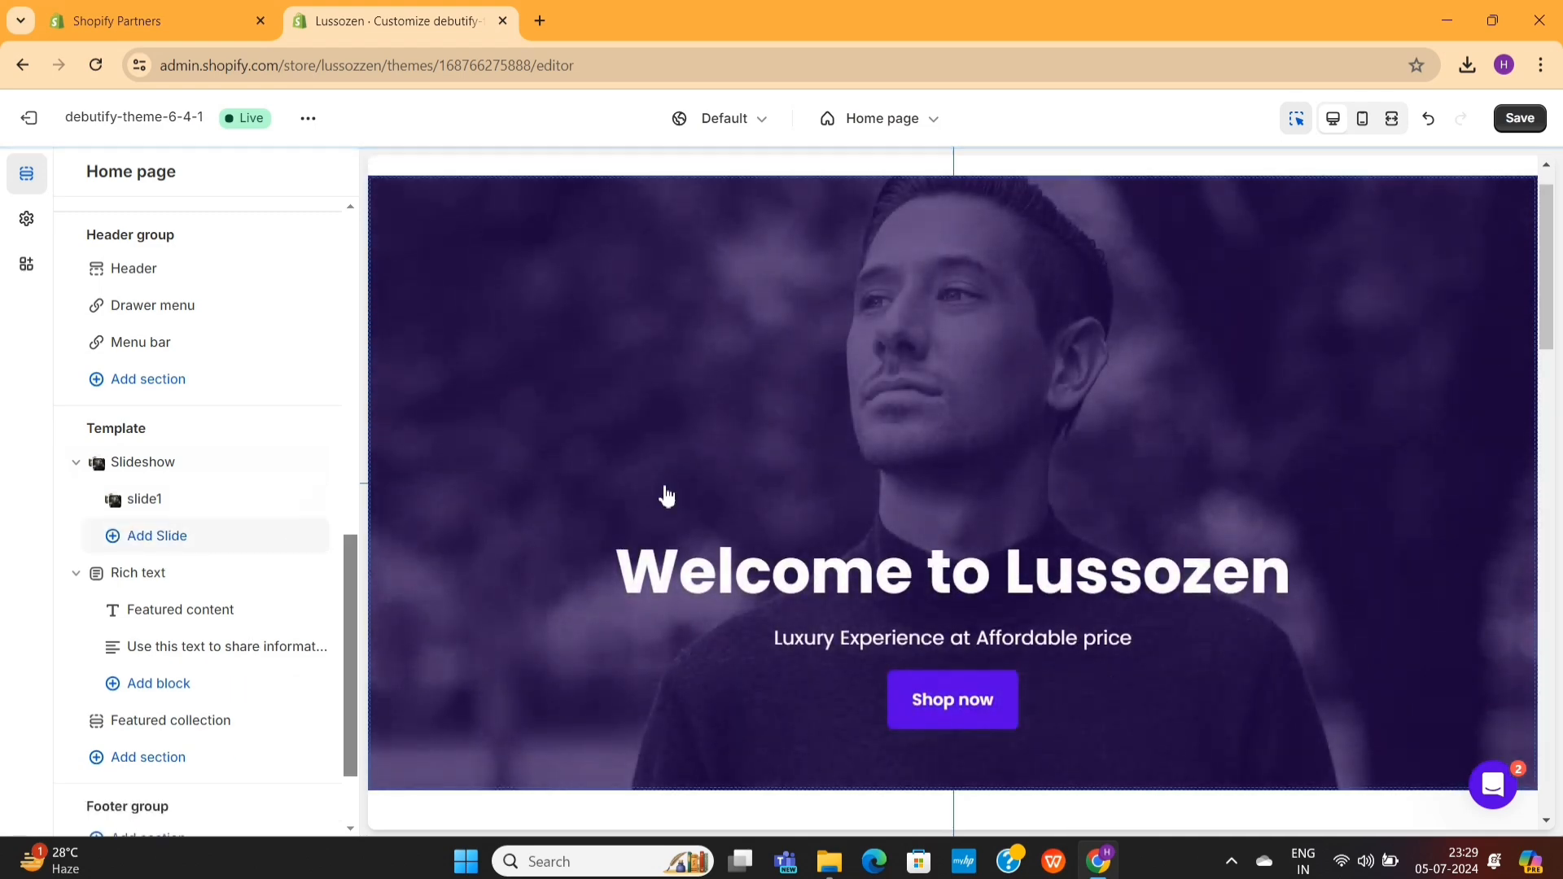
scroll(960, 468, down, 5)
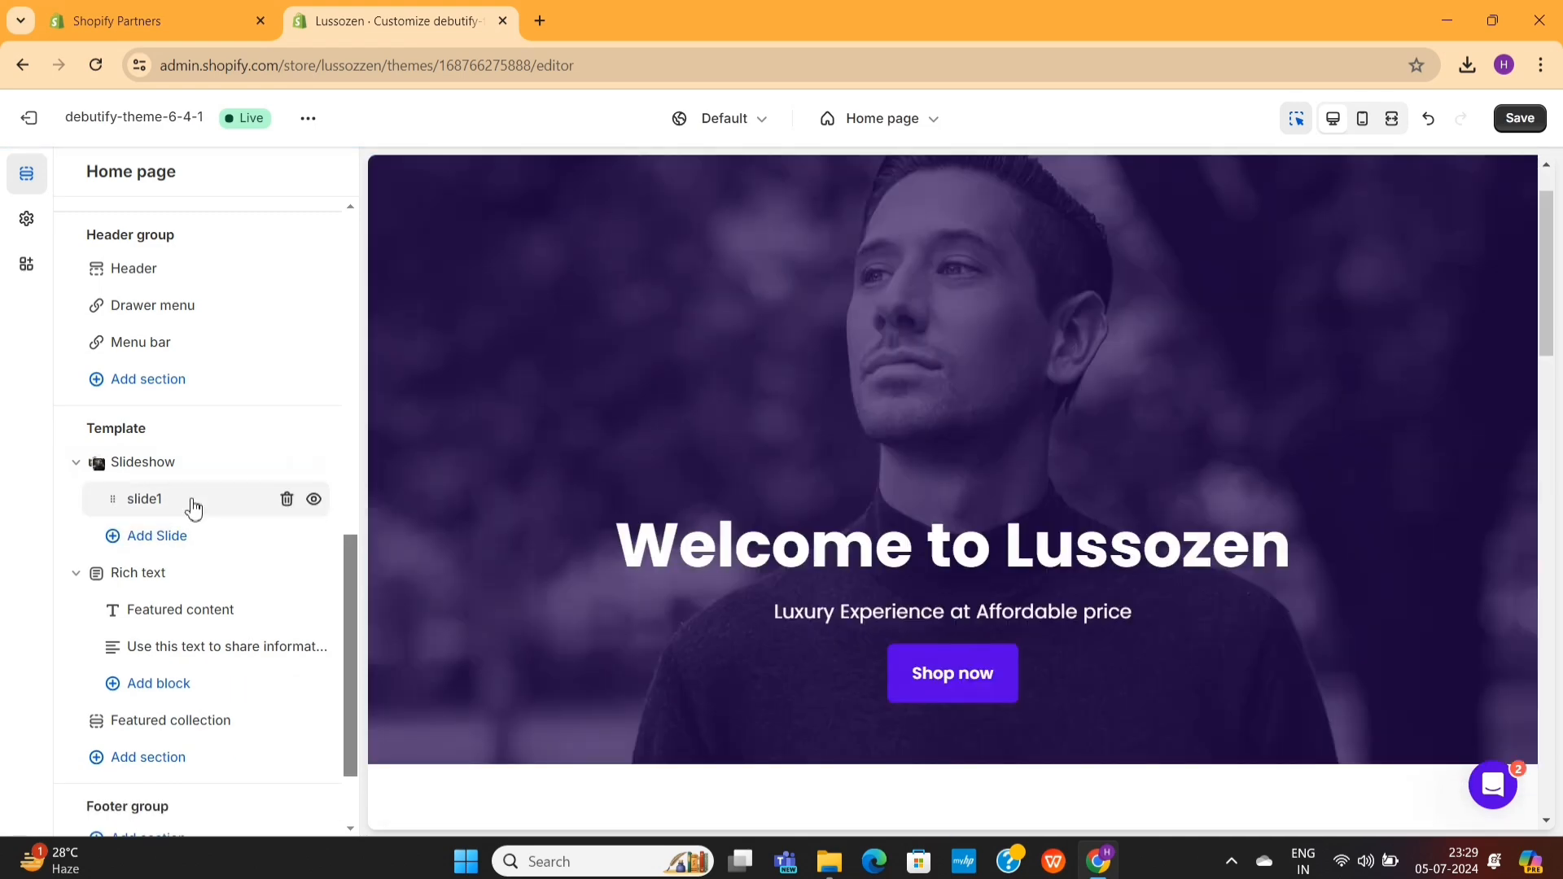
- Reopen the remaining slide and review its image, alignment and button settings
click(192, 503)
scroll(211, 566, down, 10)
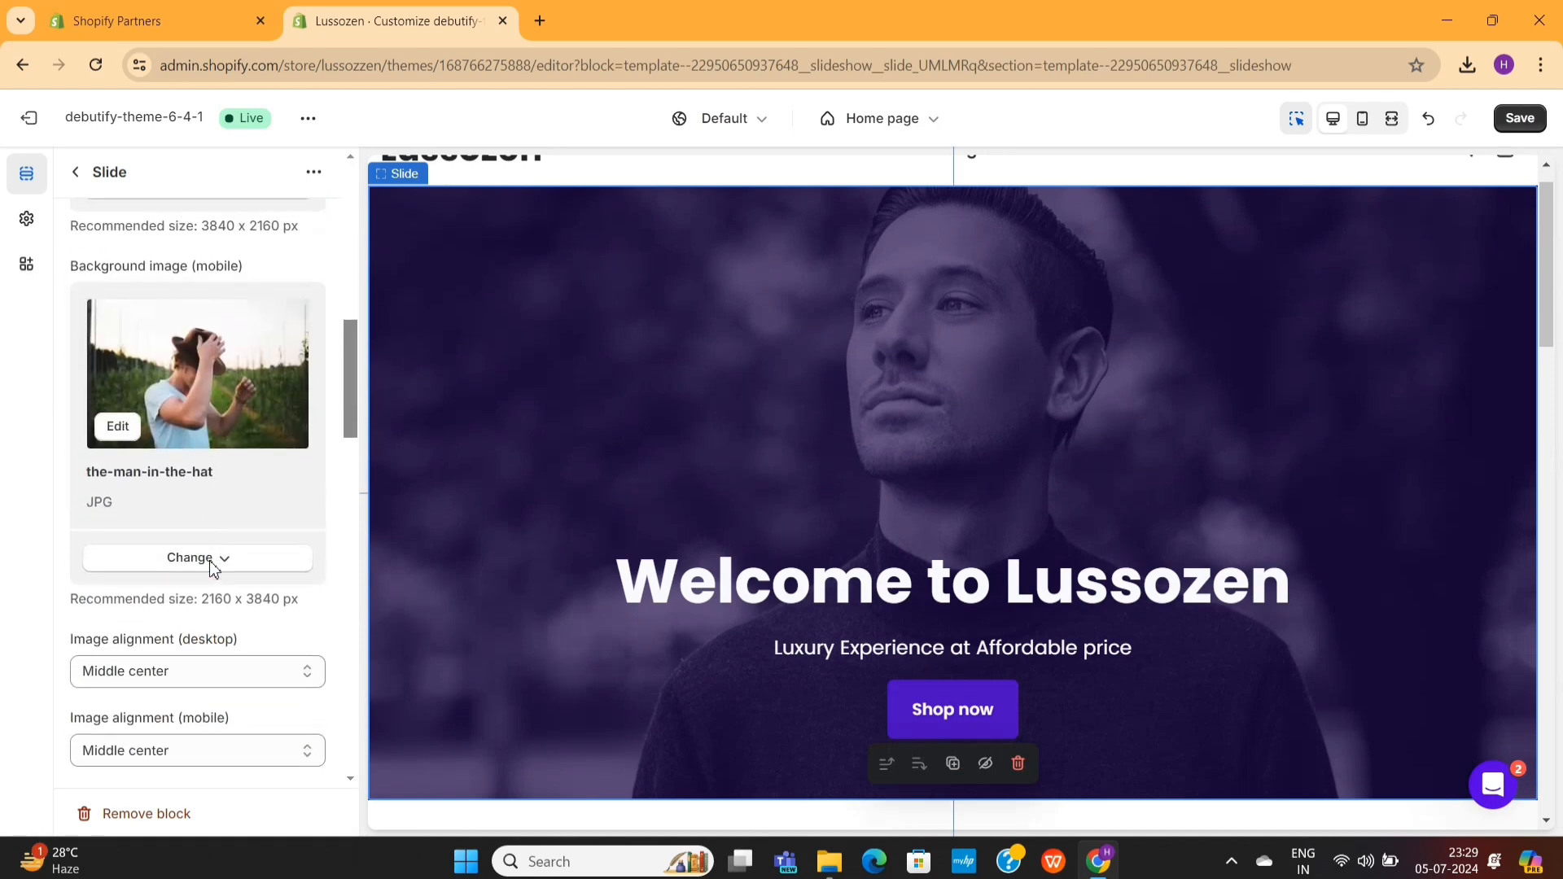
scroll(211, 567, down, 15)
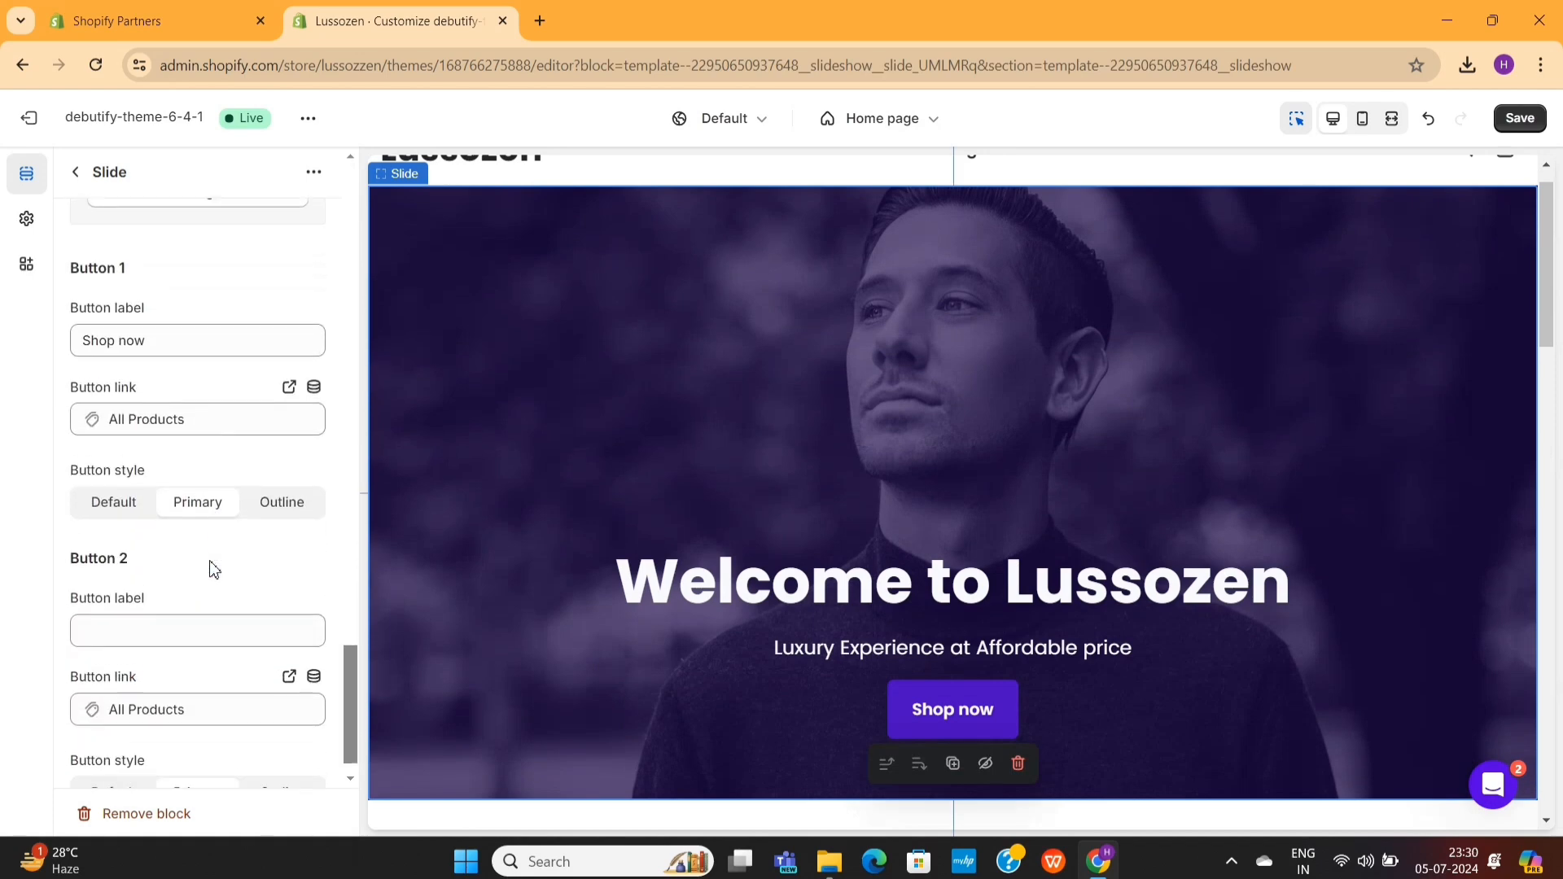
scroll(214, 570, down, 1)
key(Escape)
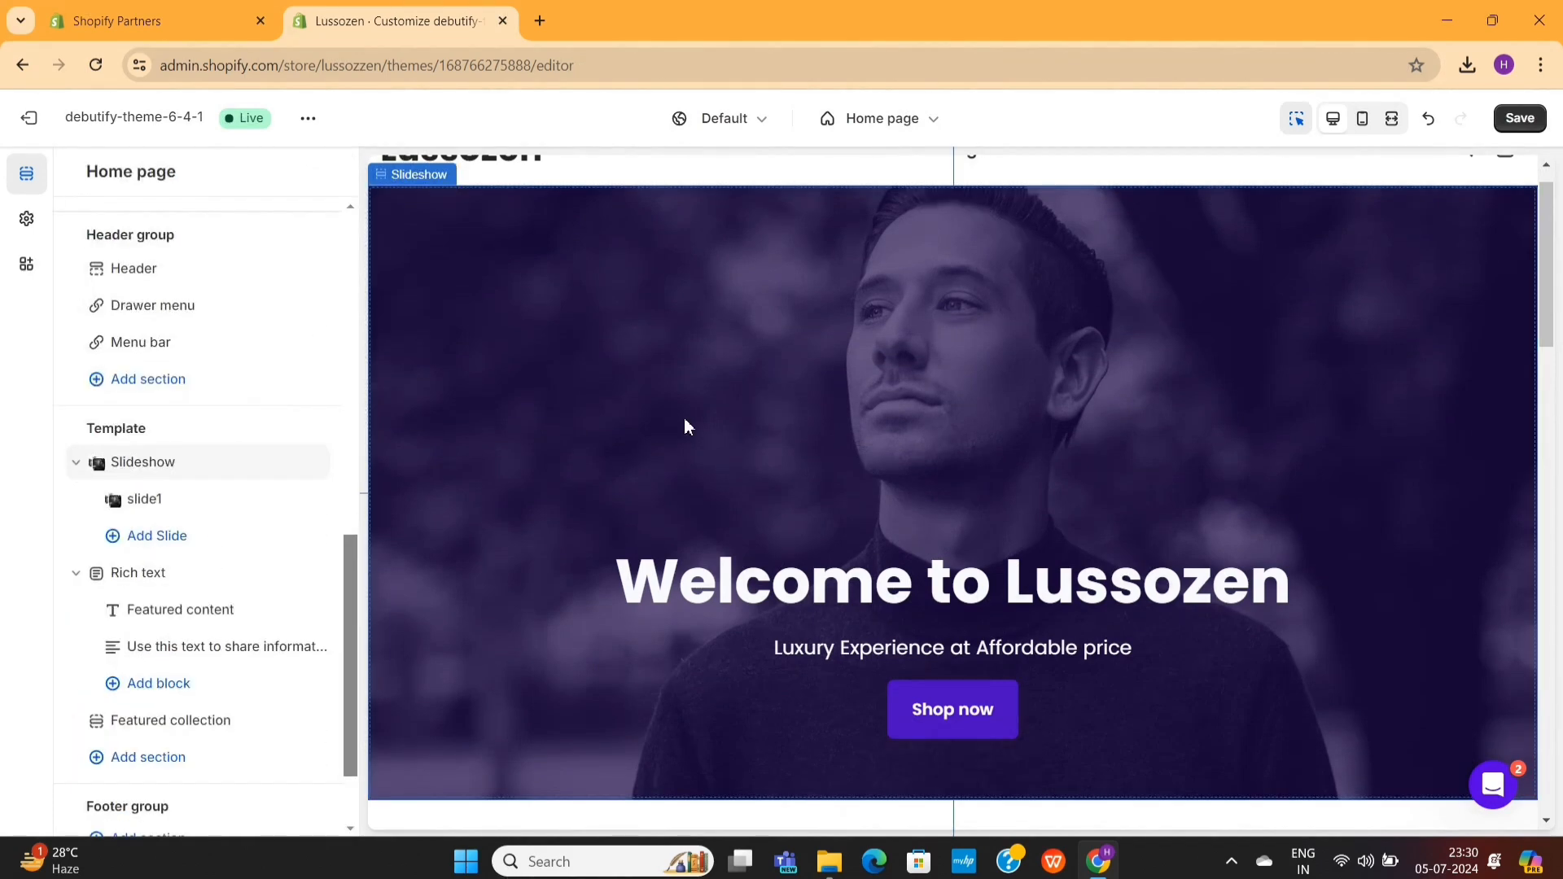
- Open the Rich text section below the slideshow and review its section style and container size options
scroll(877, 431, down, 6)
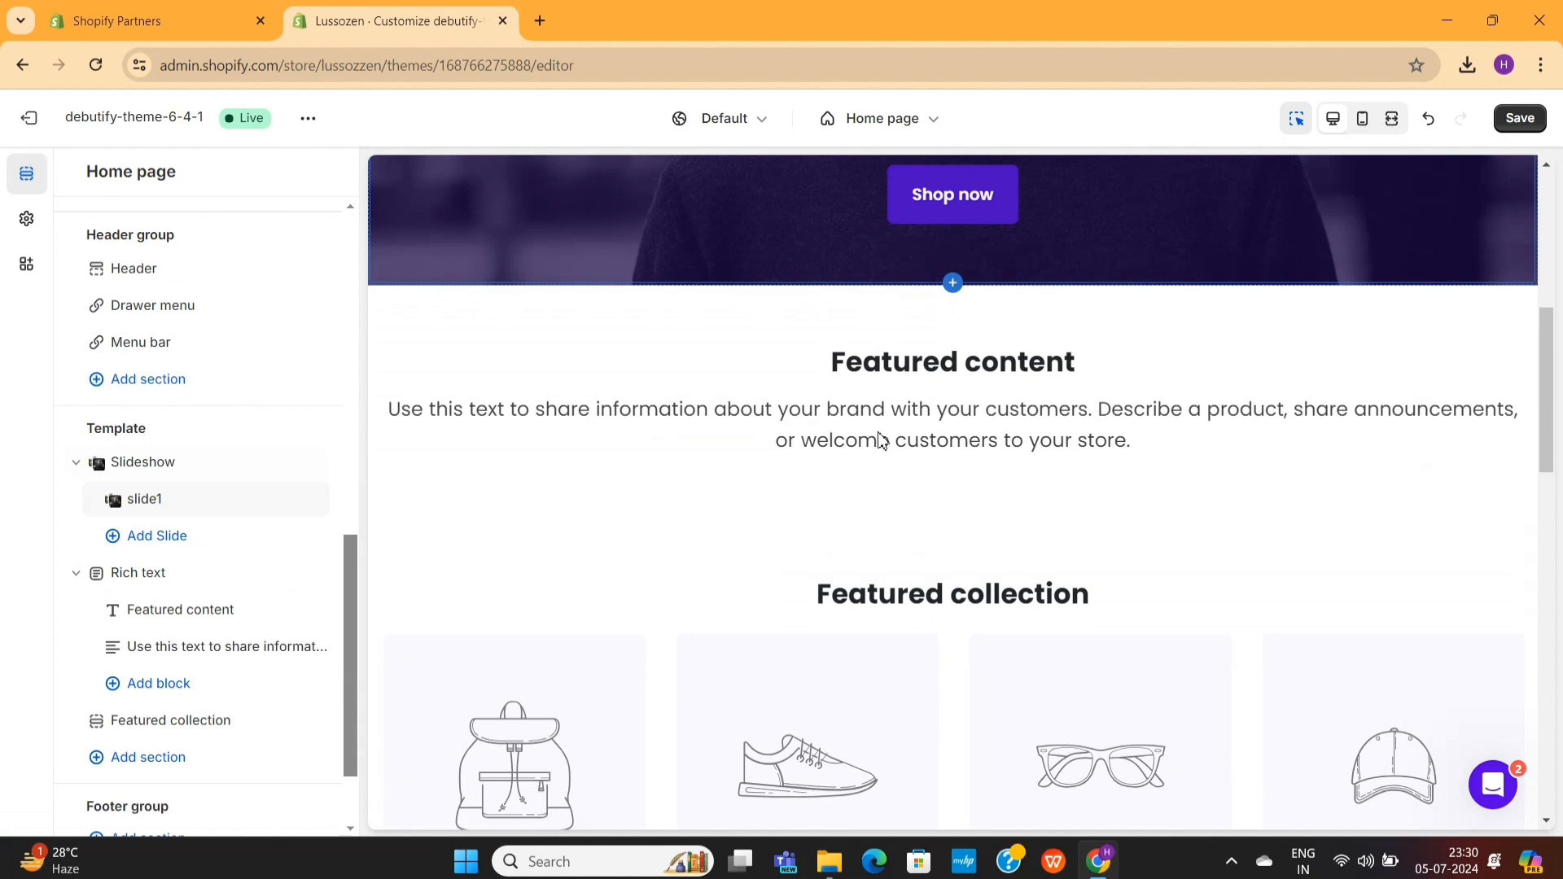
click(937, 411)
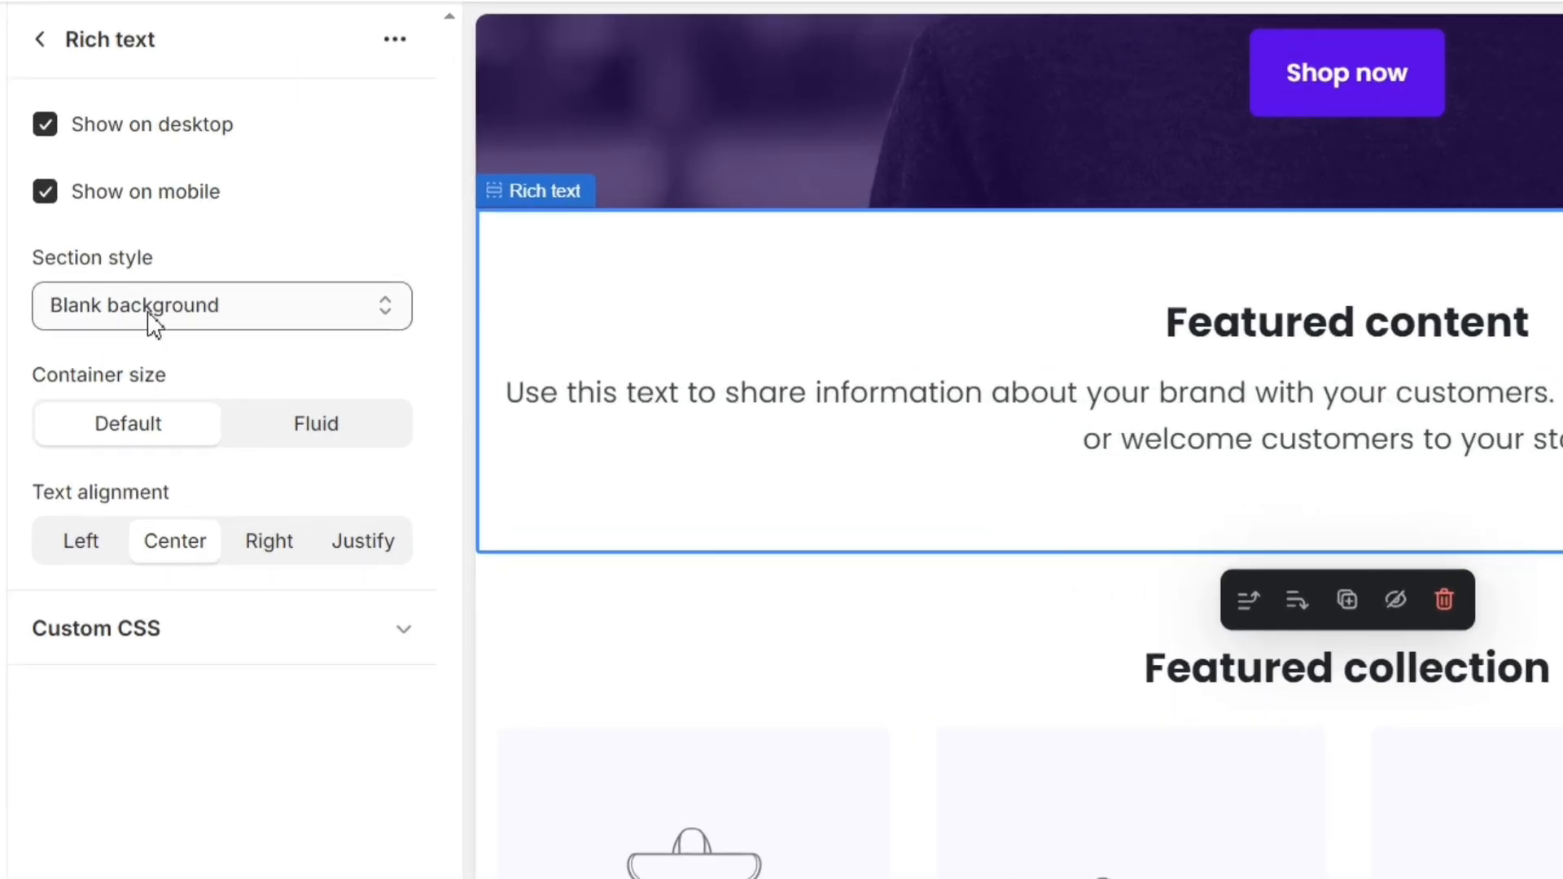
click(148, 355)
click(146, 368)
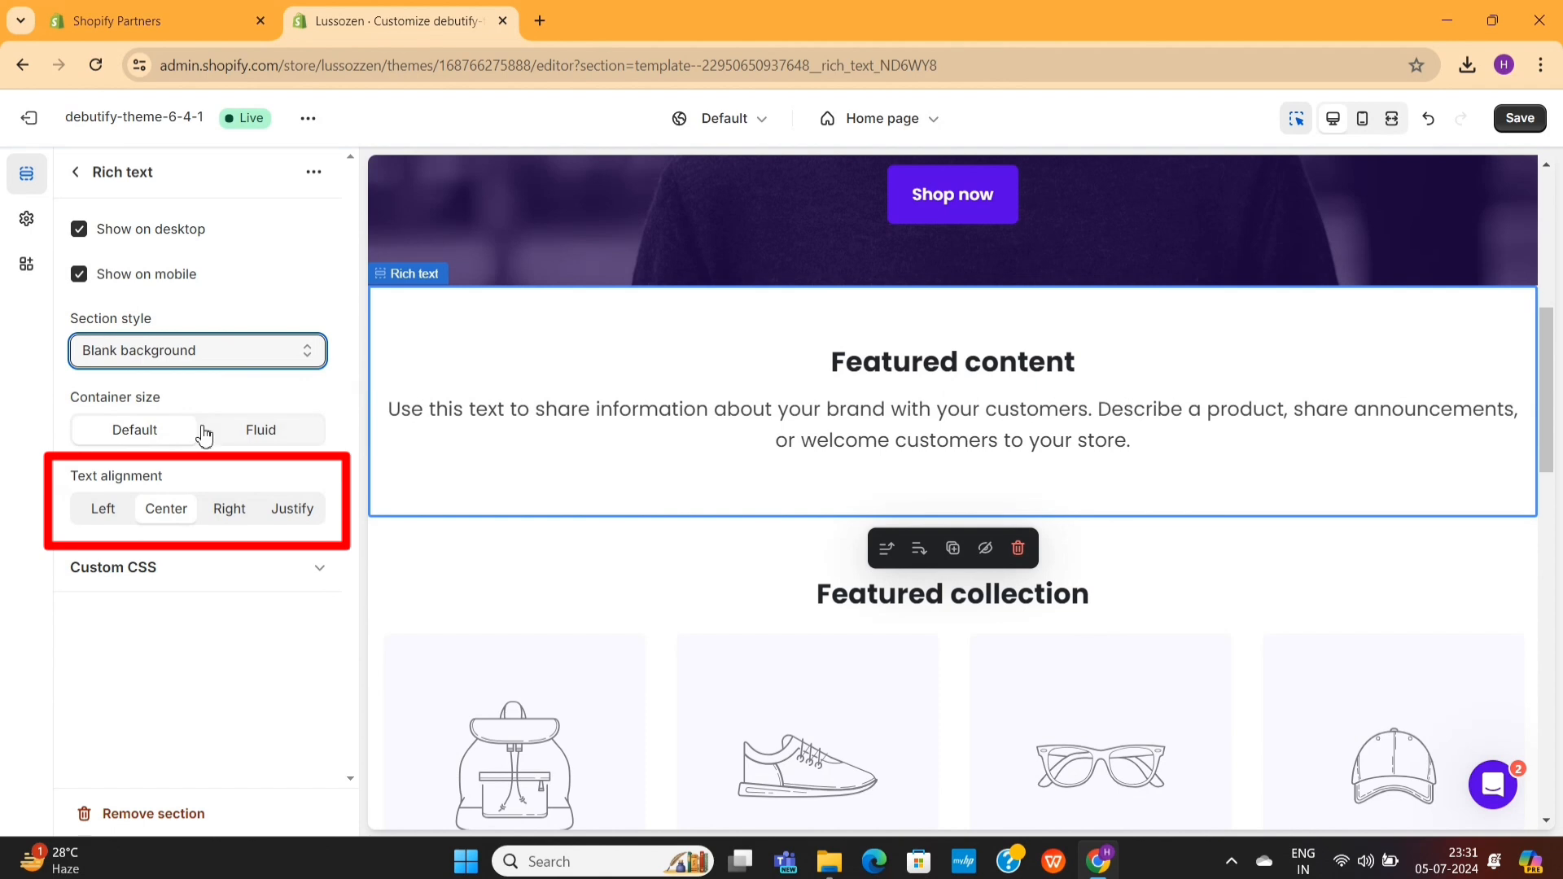
click(257, 440)
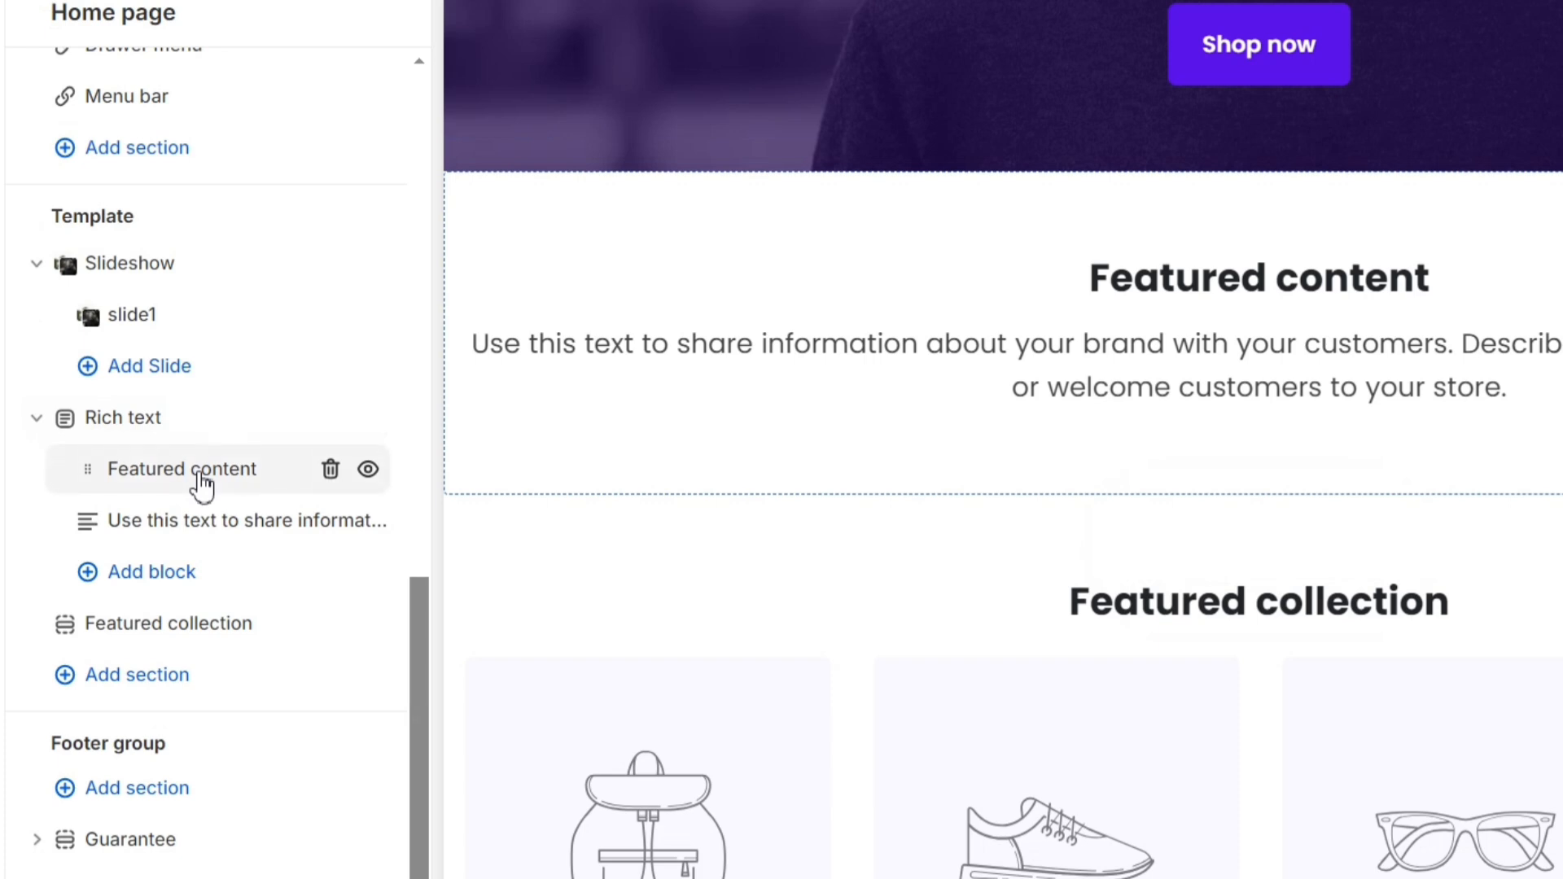
- Set the Rich text section's heading to "Experience the Luxury at Affordable Price"
click(202, 487)
triple_click(214, 254)
text(Experience the Luxury at )
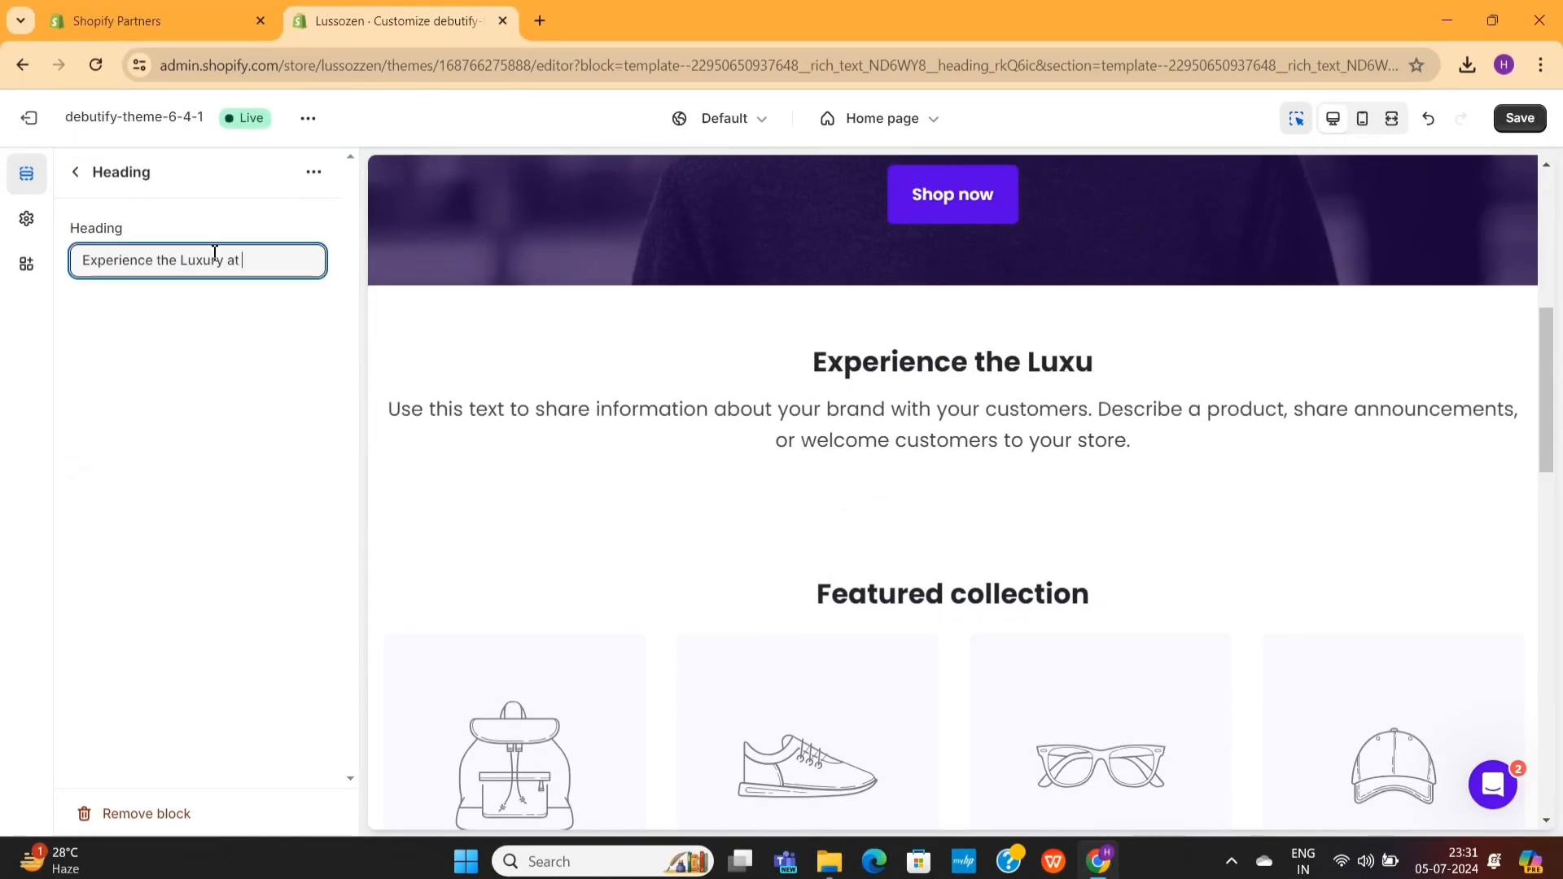
text(Affordable Price)
click(76, 176)
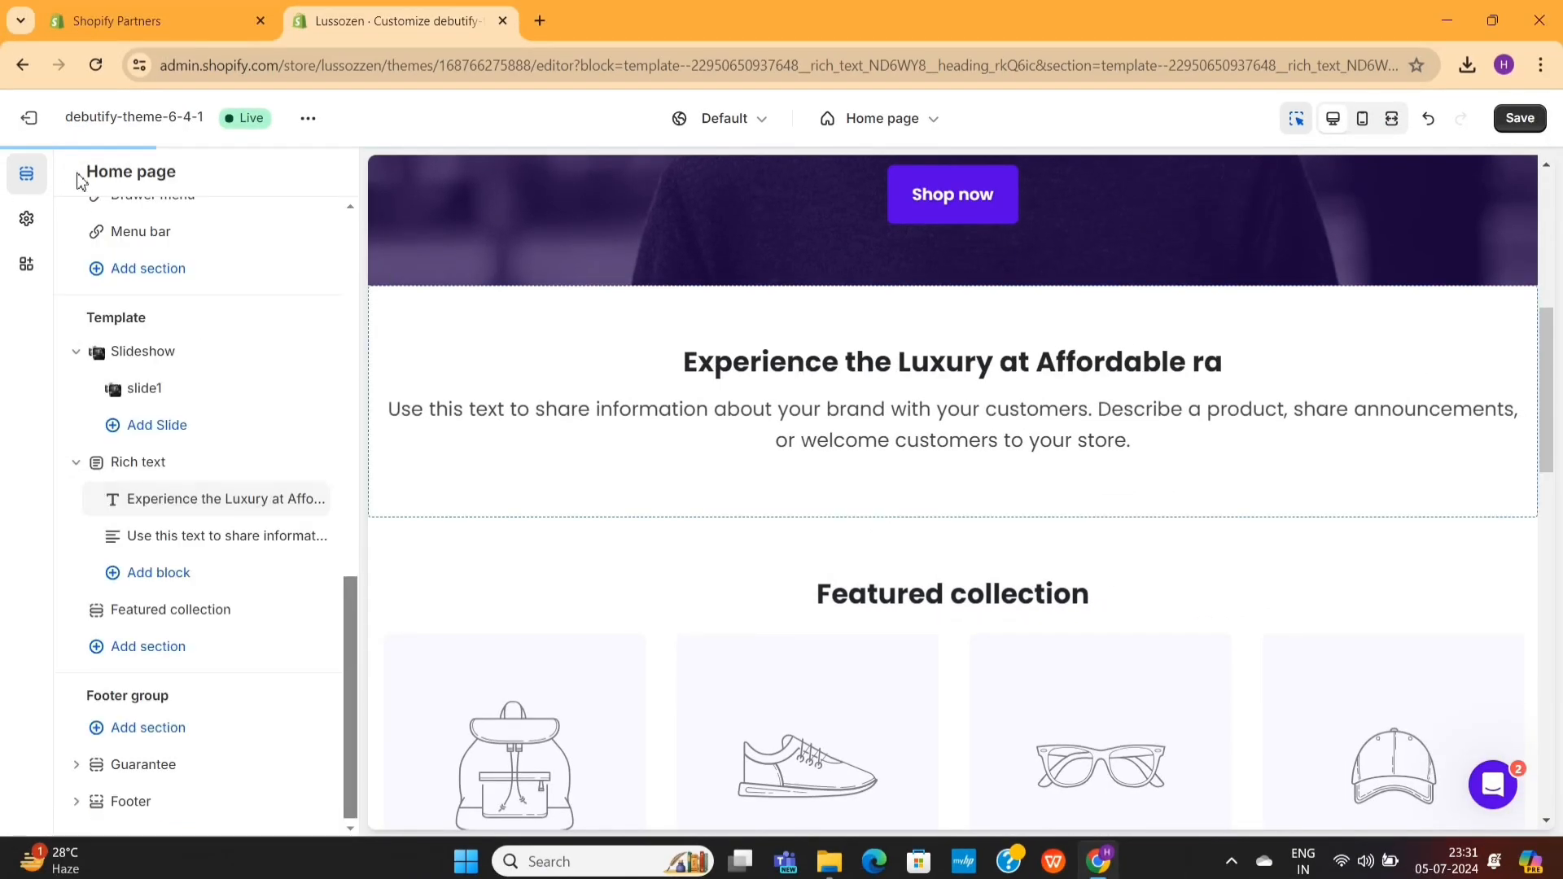
- Open the Rich text section's text block and check its placeholder text and text size options
click(167, 527)
triple_click(143, 342)
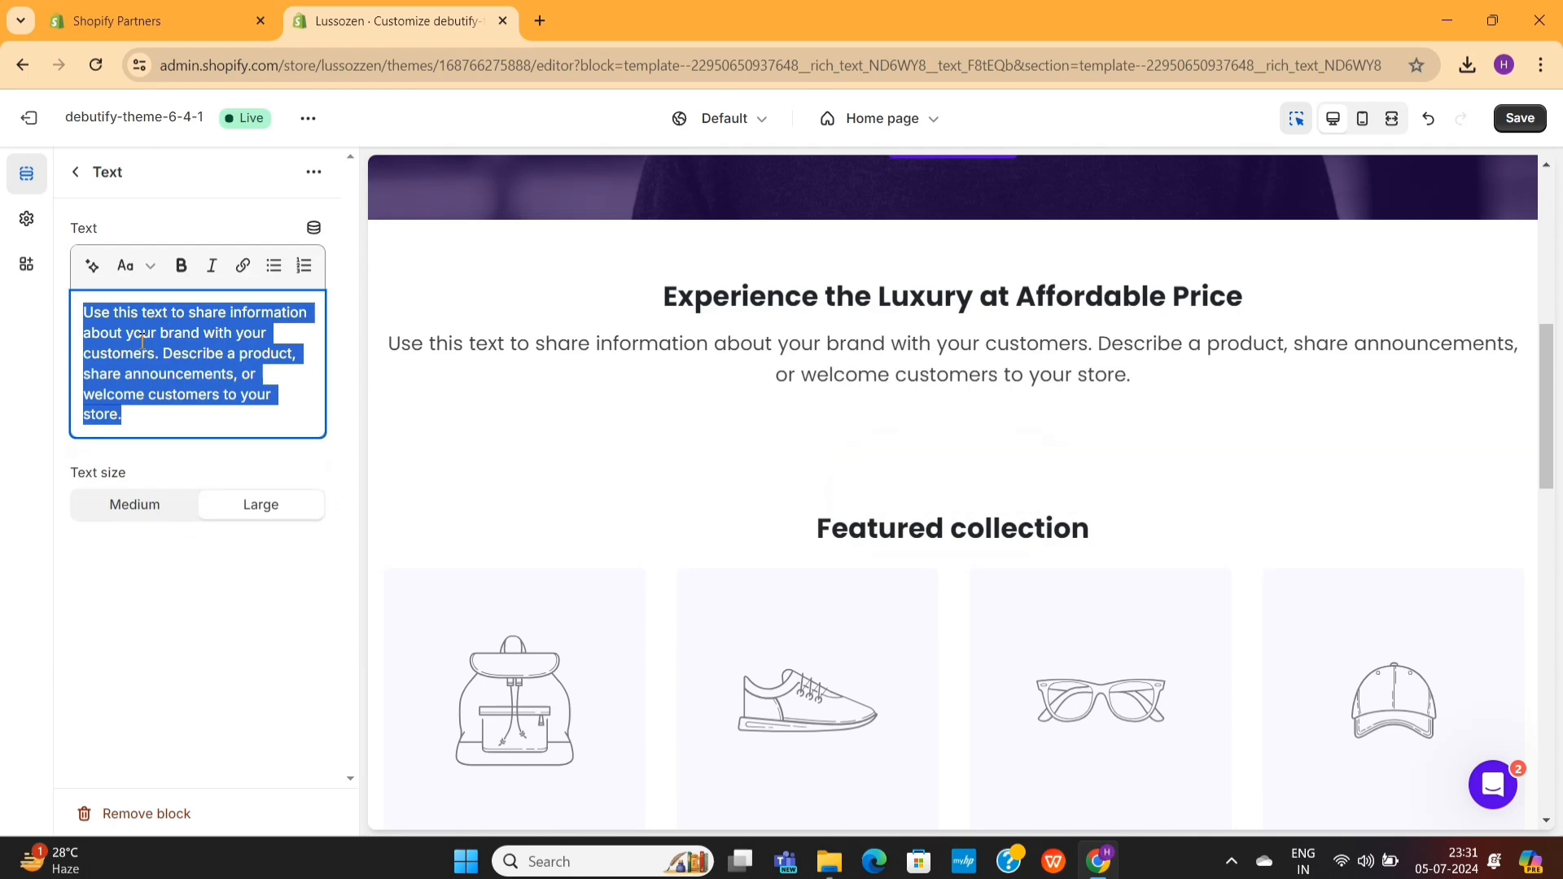
click(73, 175)
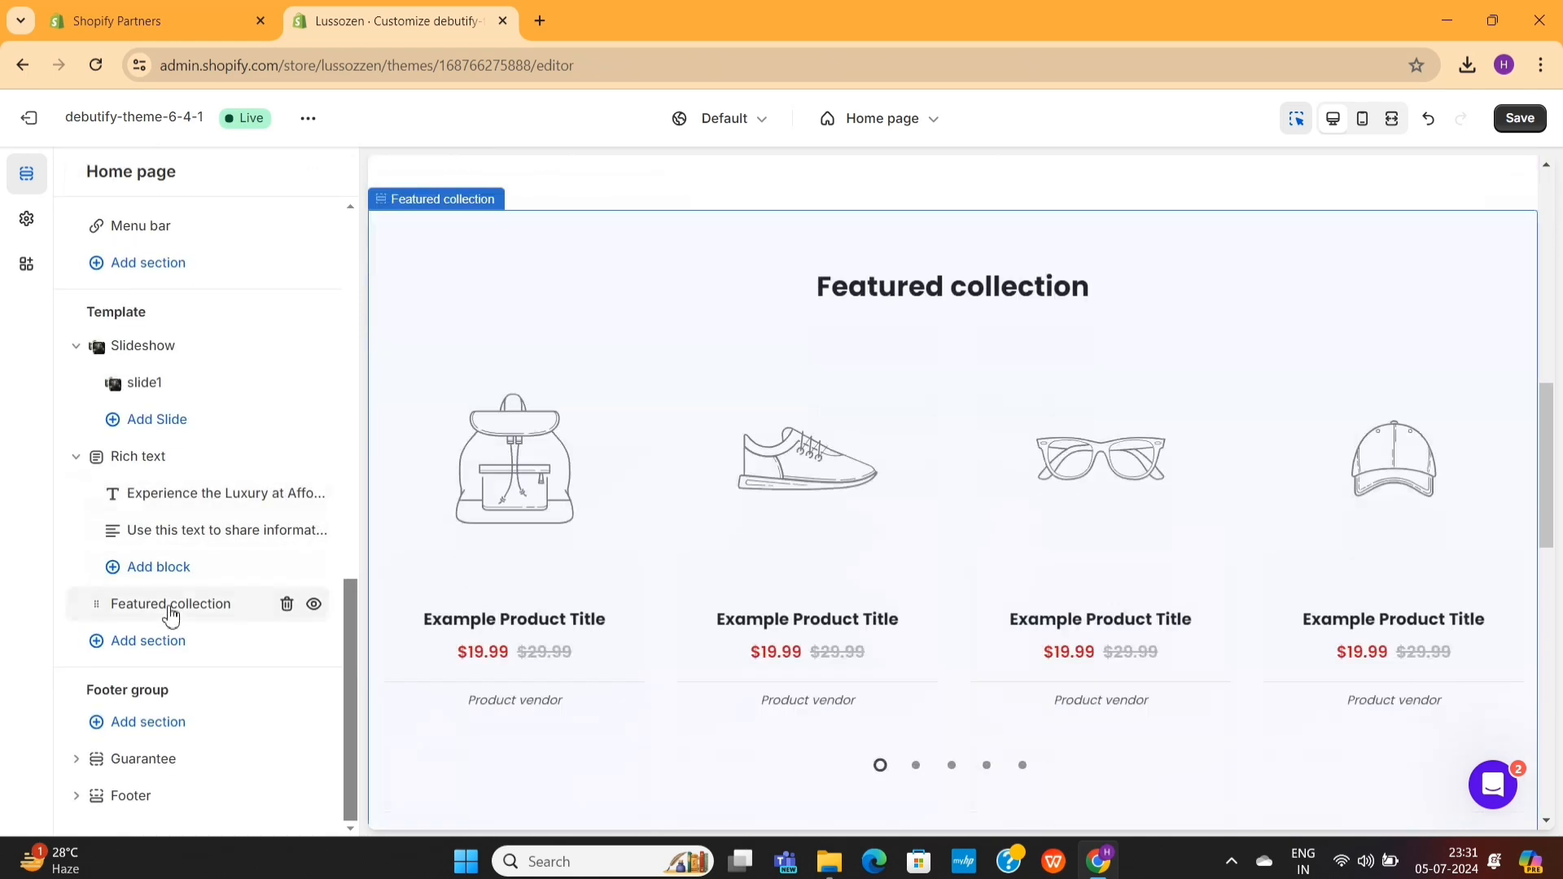
- Set the Featured collection section's heading to "New Arrivals"
click(171, 616)
scroll(258, 389, down, 2)
triple_click(257, 389)
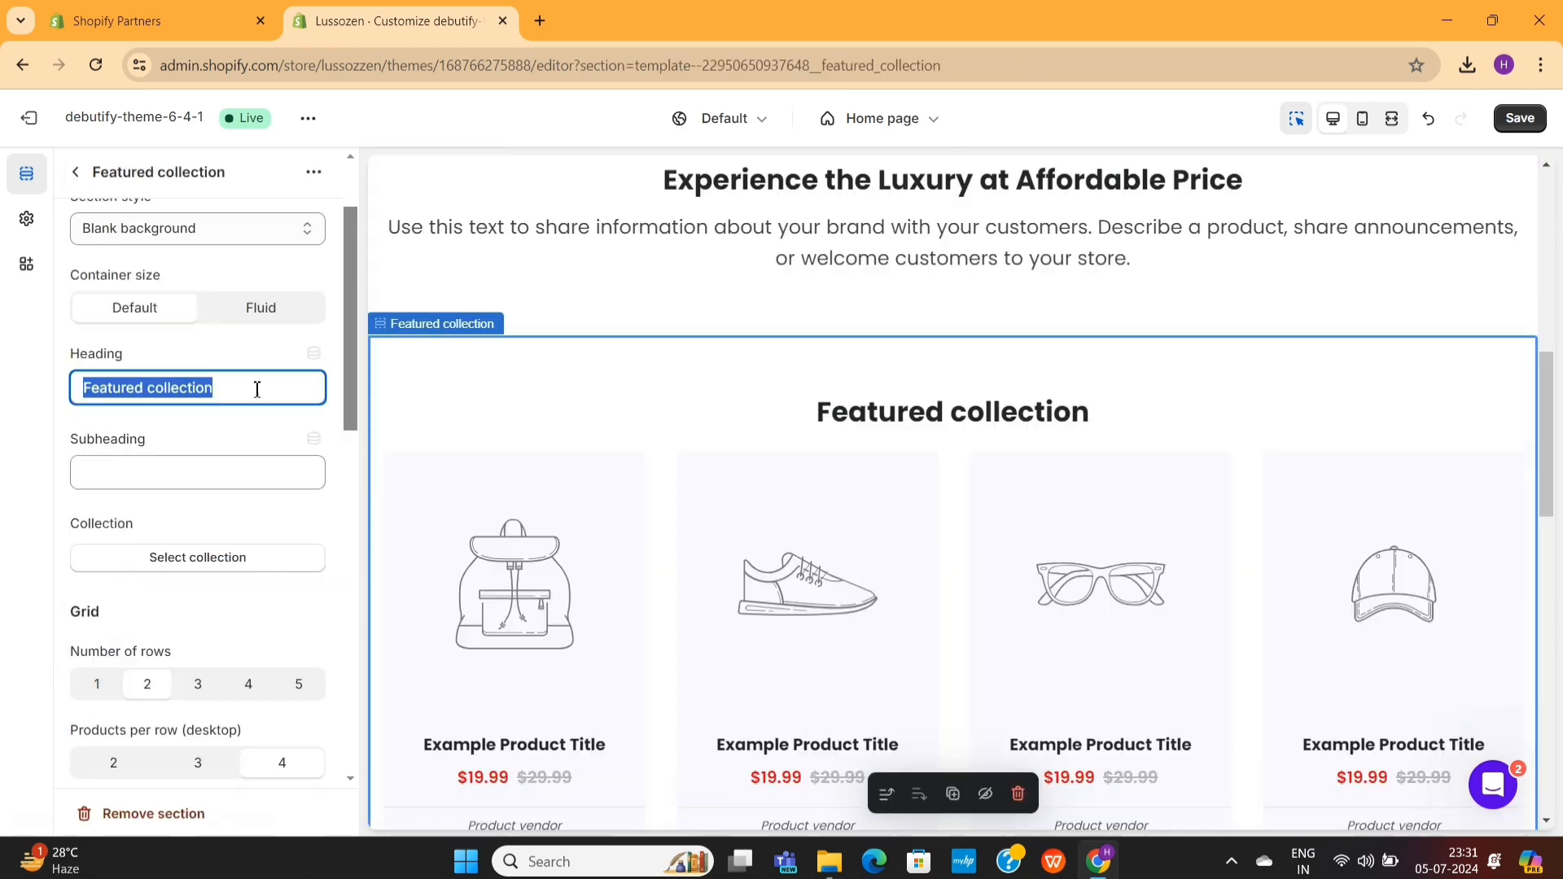
text(New Arrivals)
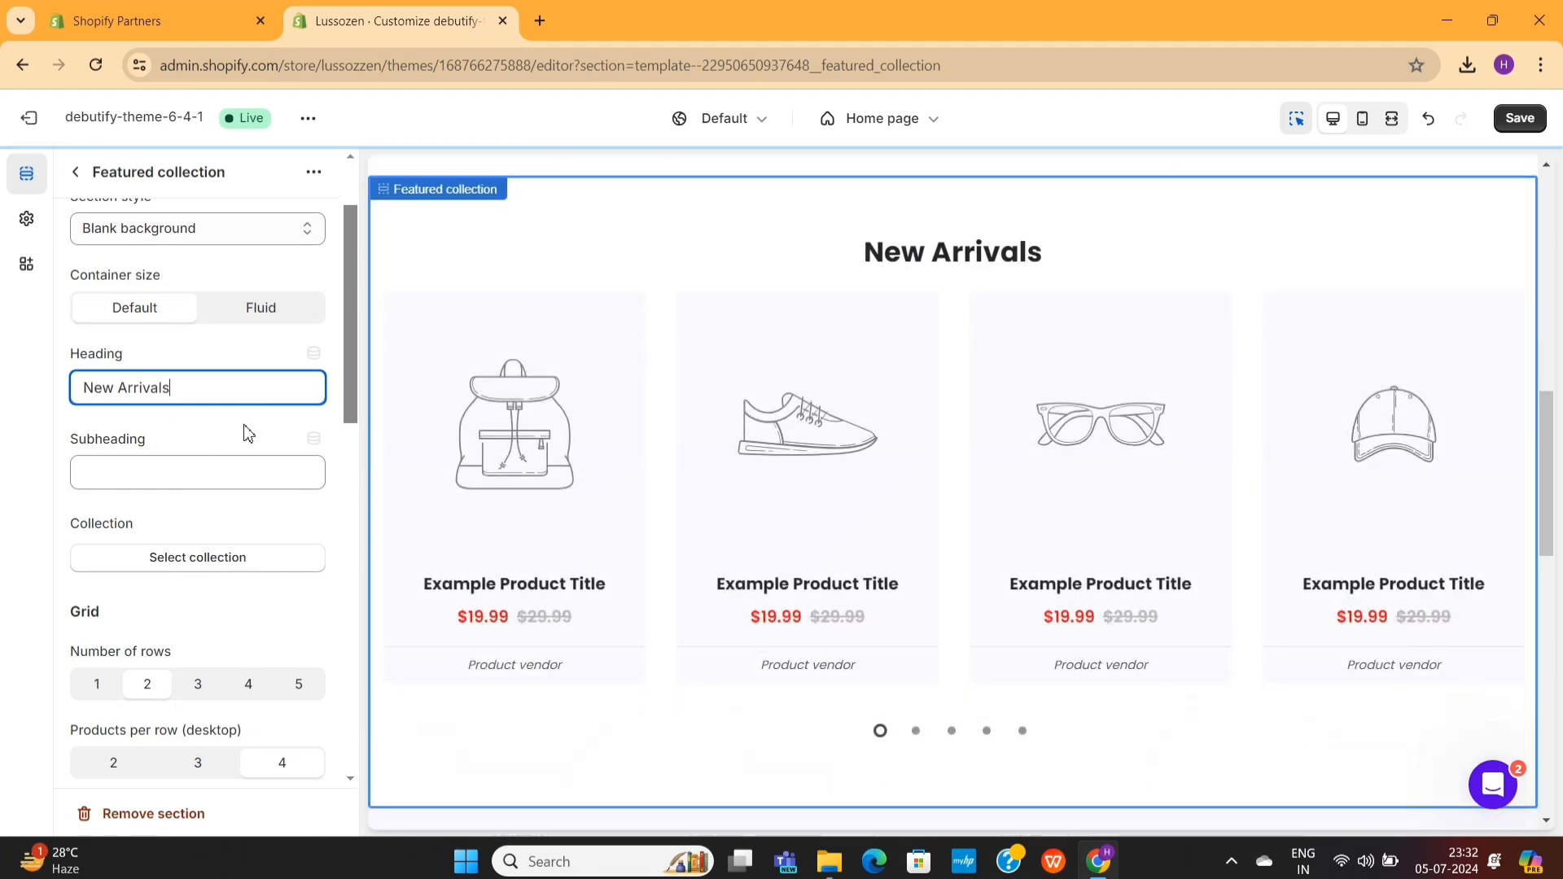
- Try the New Arrivals collection as the Featured collection section's source, and choose Bestsellers
scroll(196, 415, down, 2)
click(203, 379)
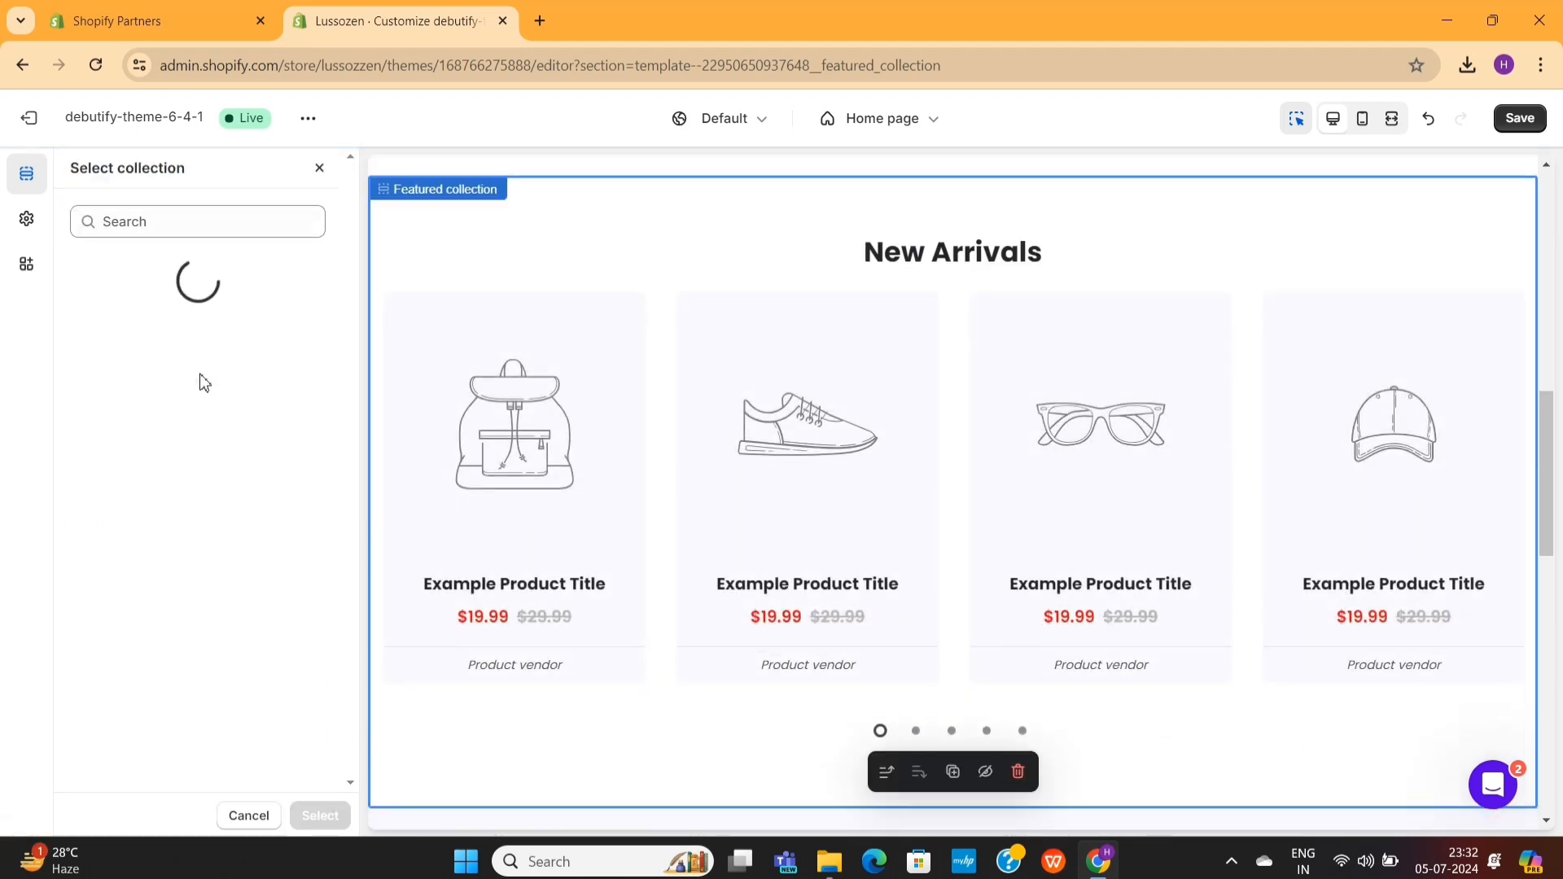
click(196, 397)
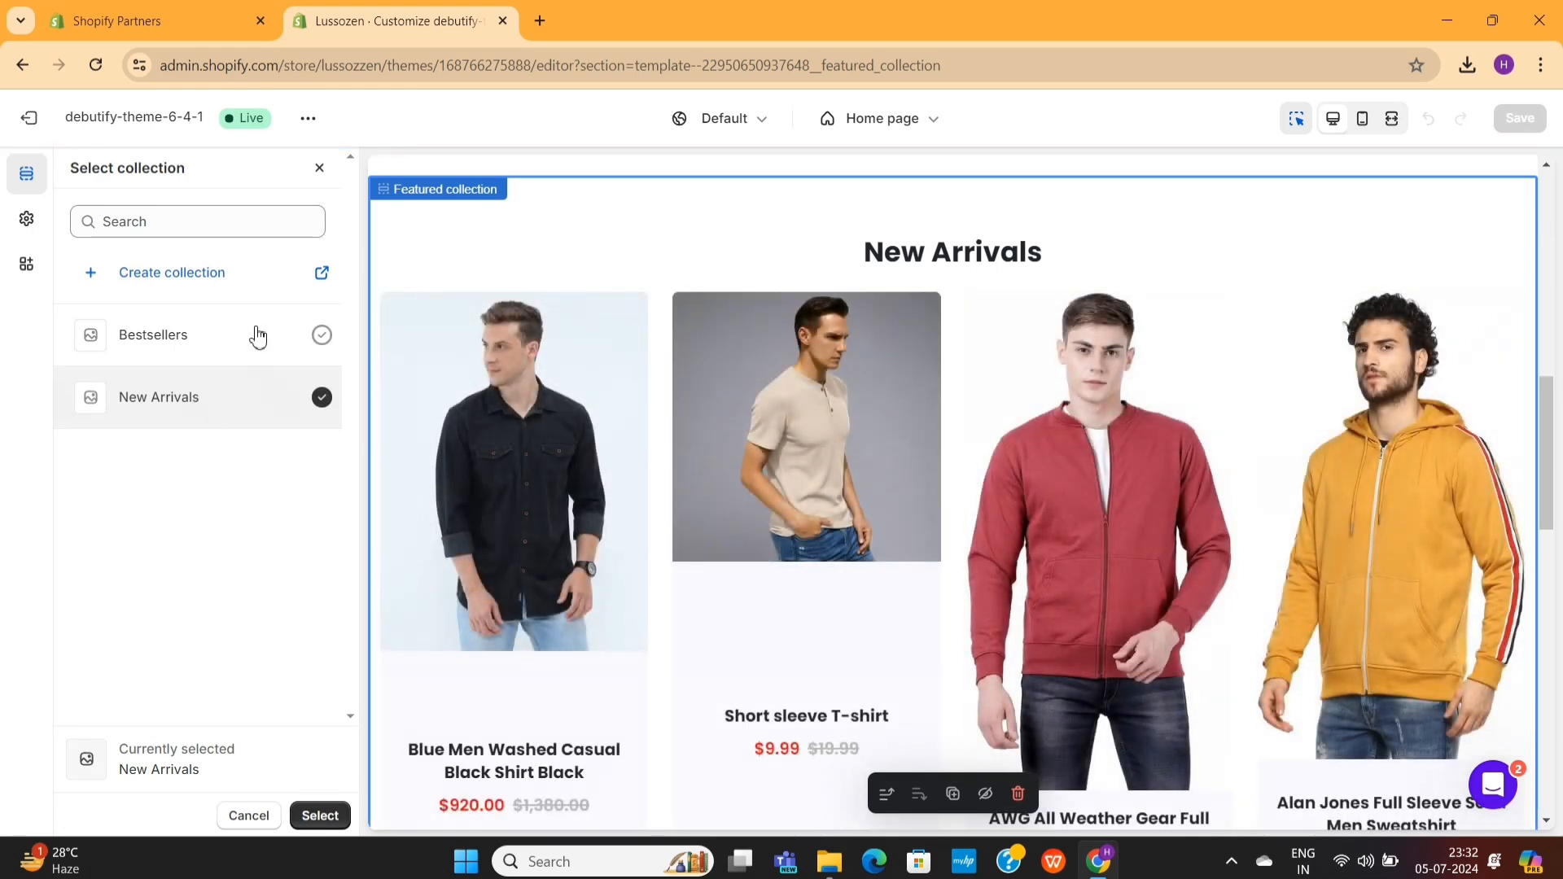
click(258, 336)
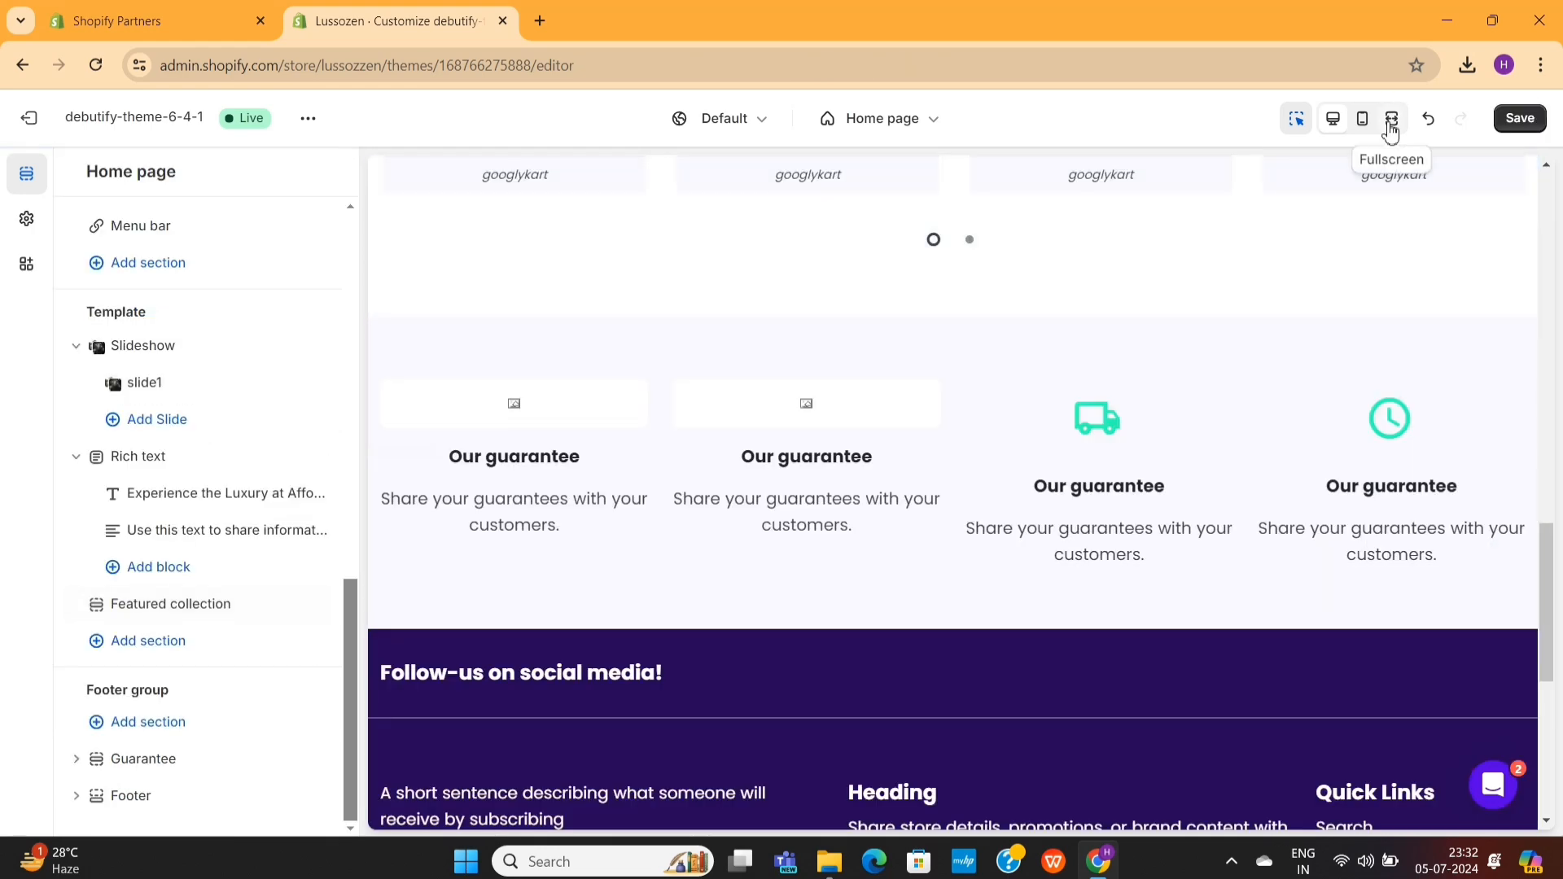
- Preview the home page in full screen and examine the slideshow, rich text, product, guarantee and footer sections
click(1390, 125)
scroll(959, 405, up, 18)
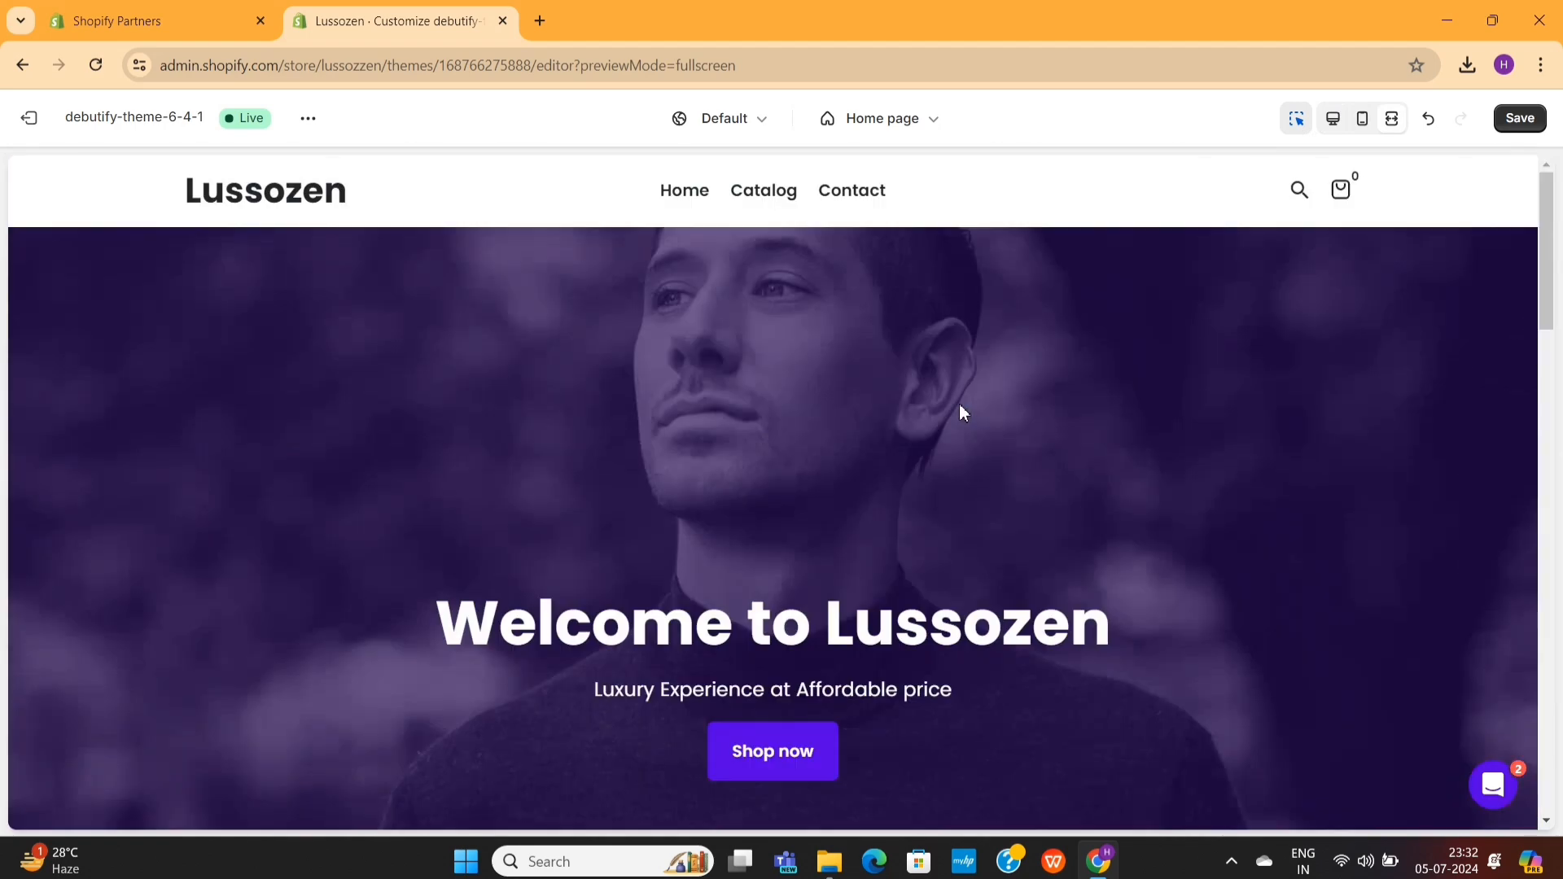
scroll(959, 404, down, 3)
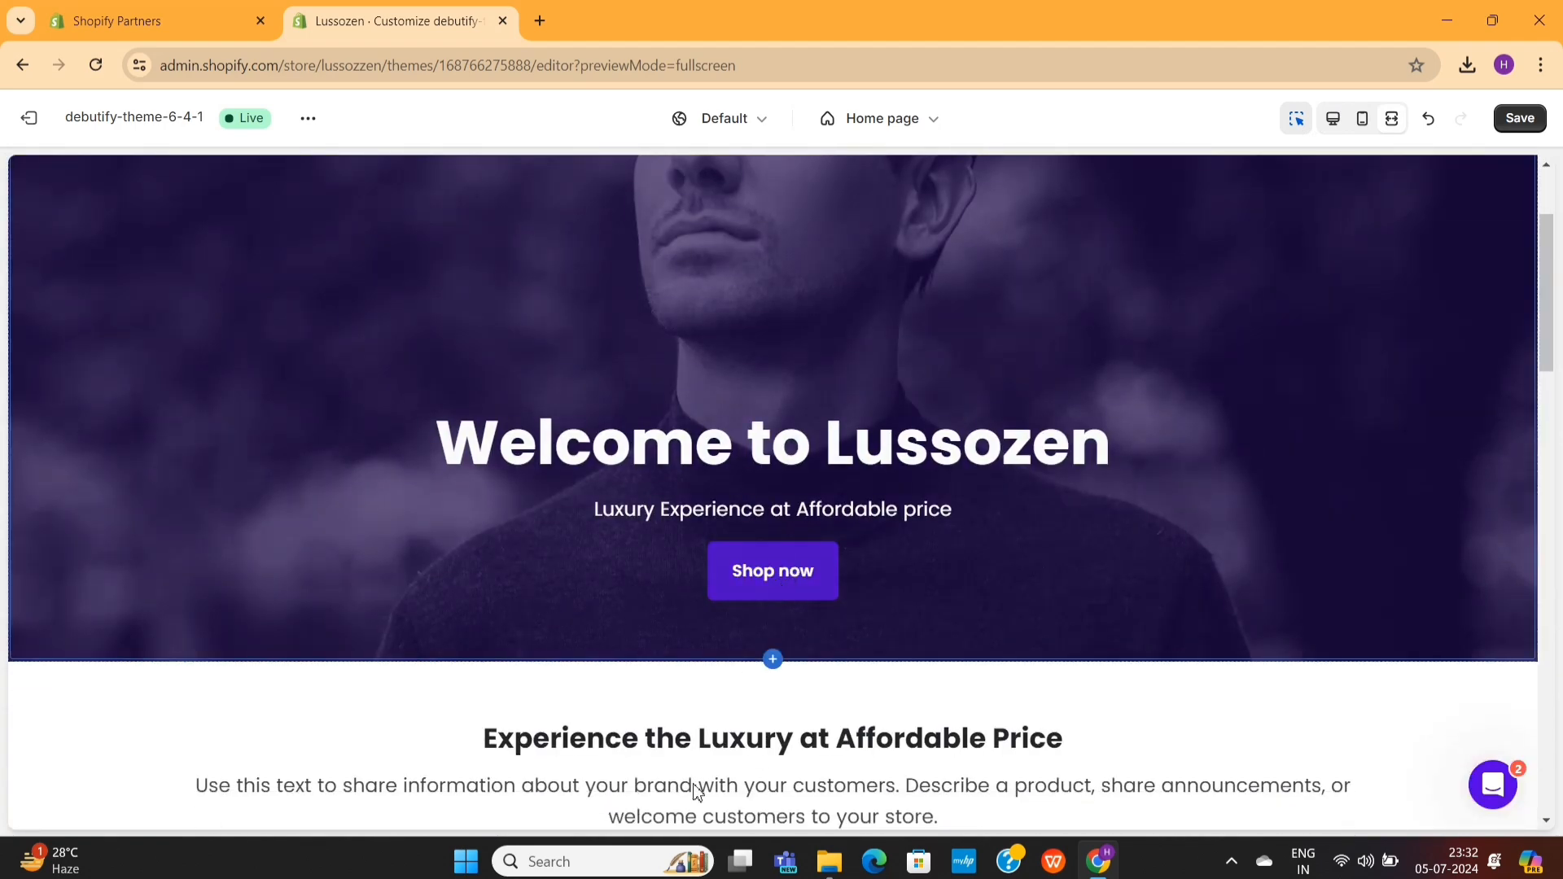
scroll(663, 587, down, 5)
scroll(958, 490, down, 6)
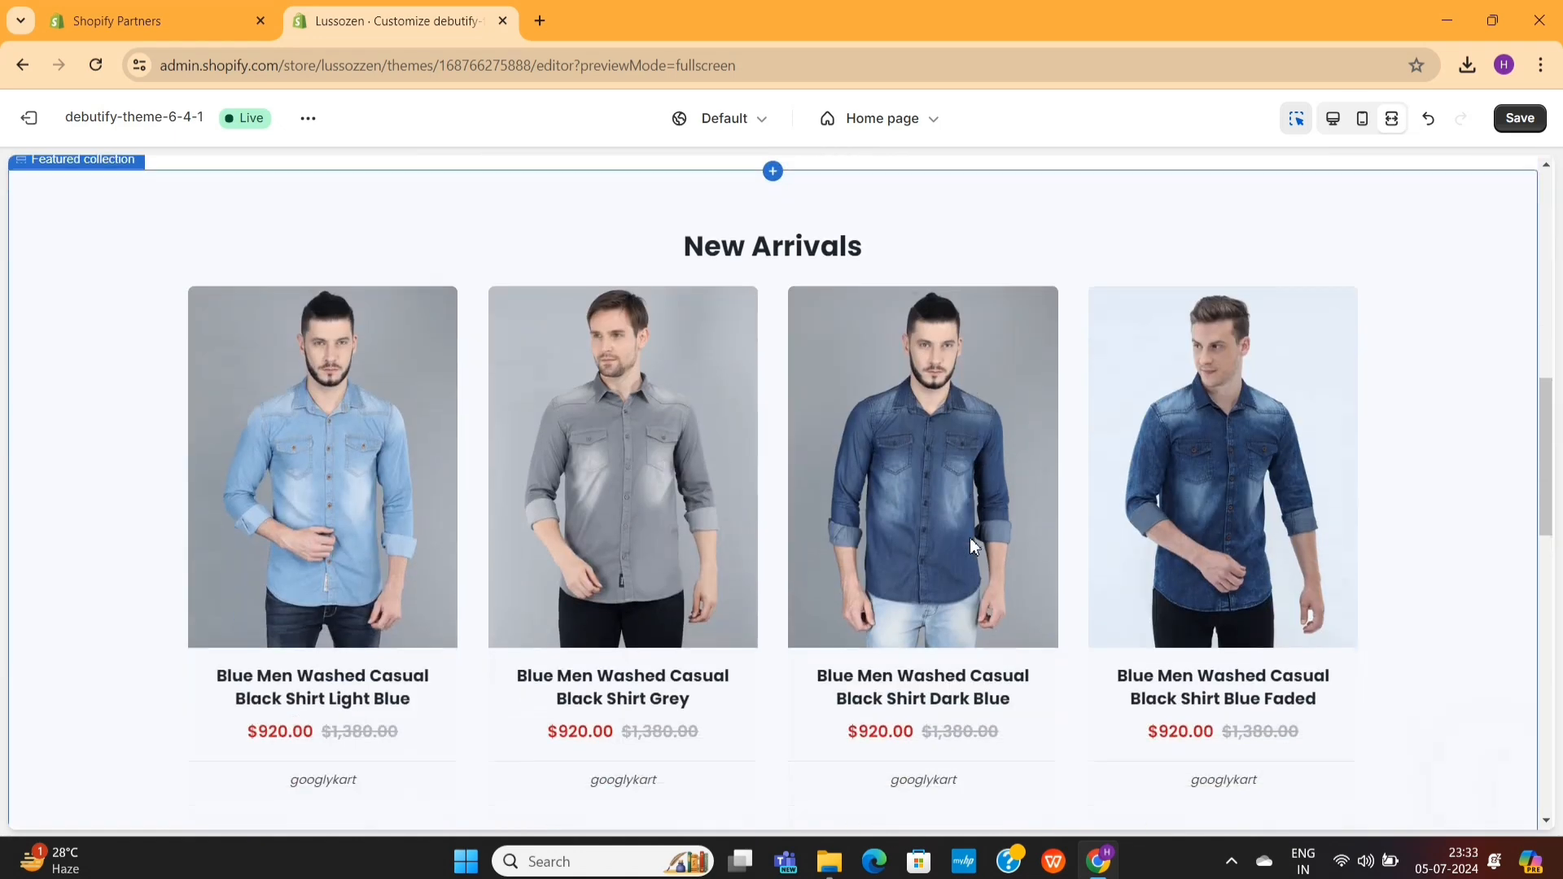
scroll(973, 542, down, 8)
scroll(936, 497, up, 2)
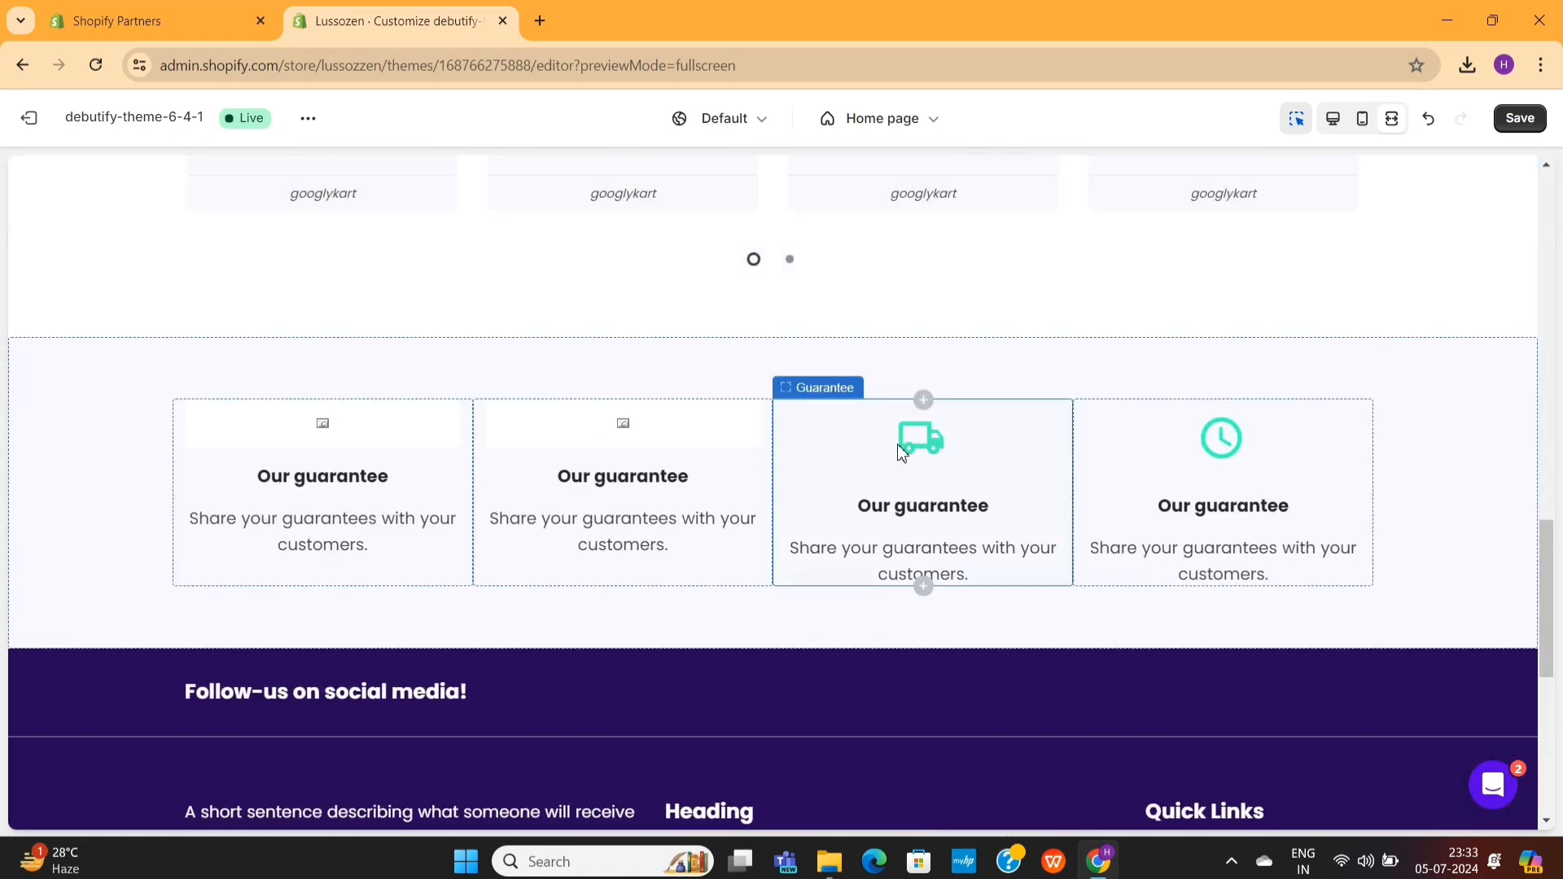
scroll(903, 453, down, 2)
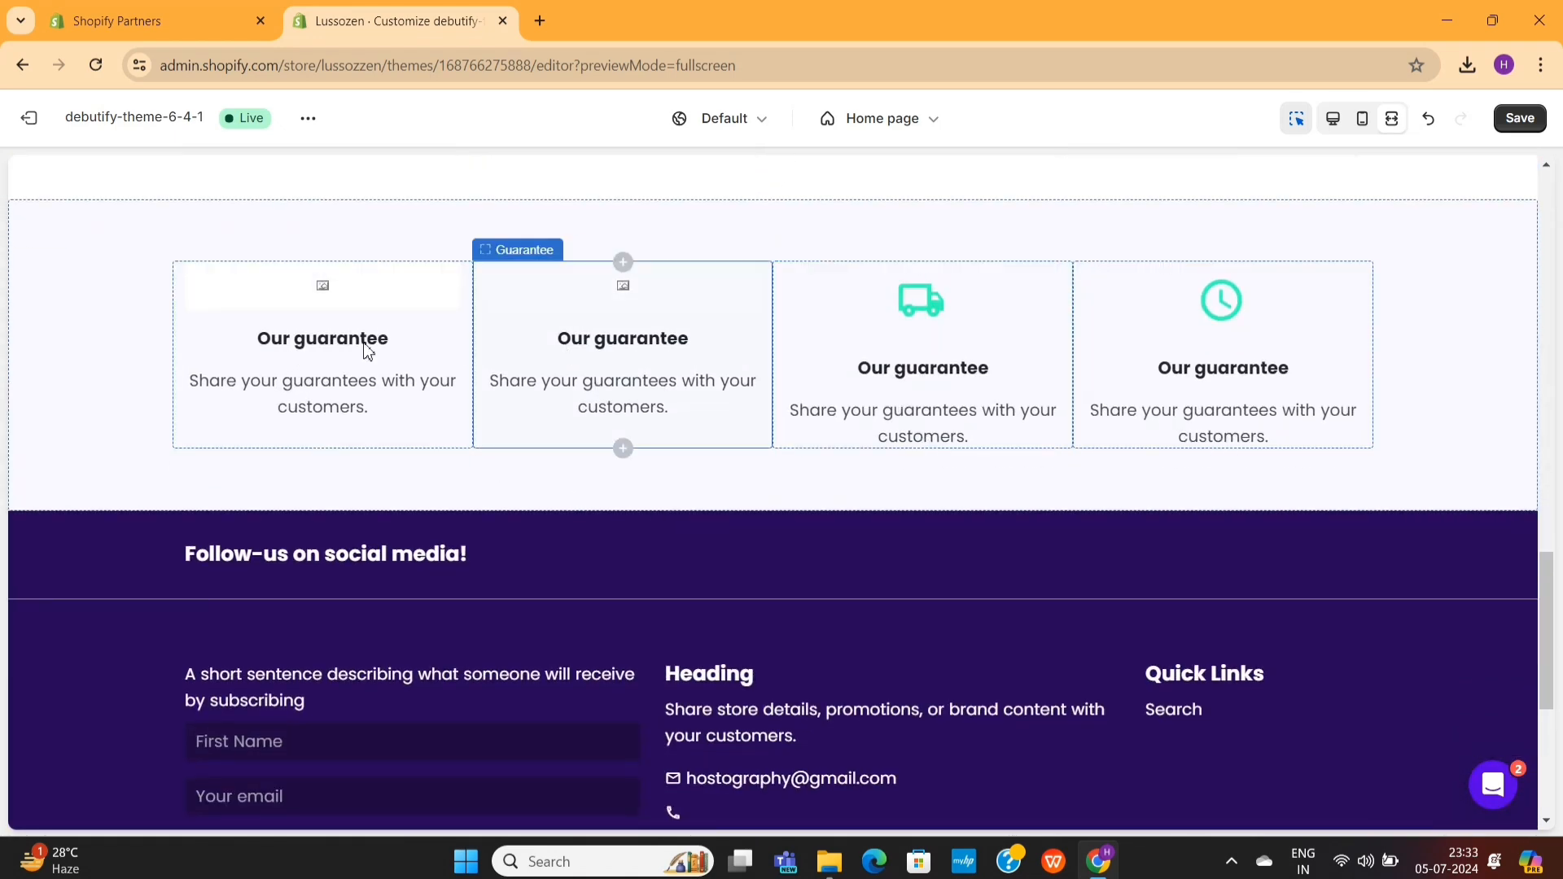
scroll(364, 352, down, 4)
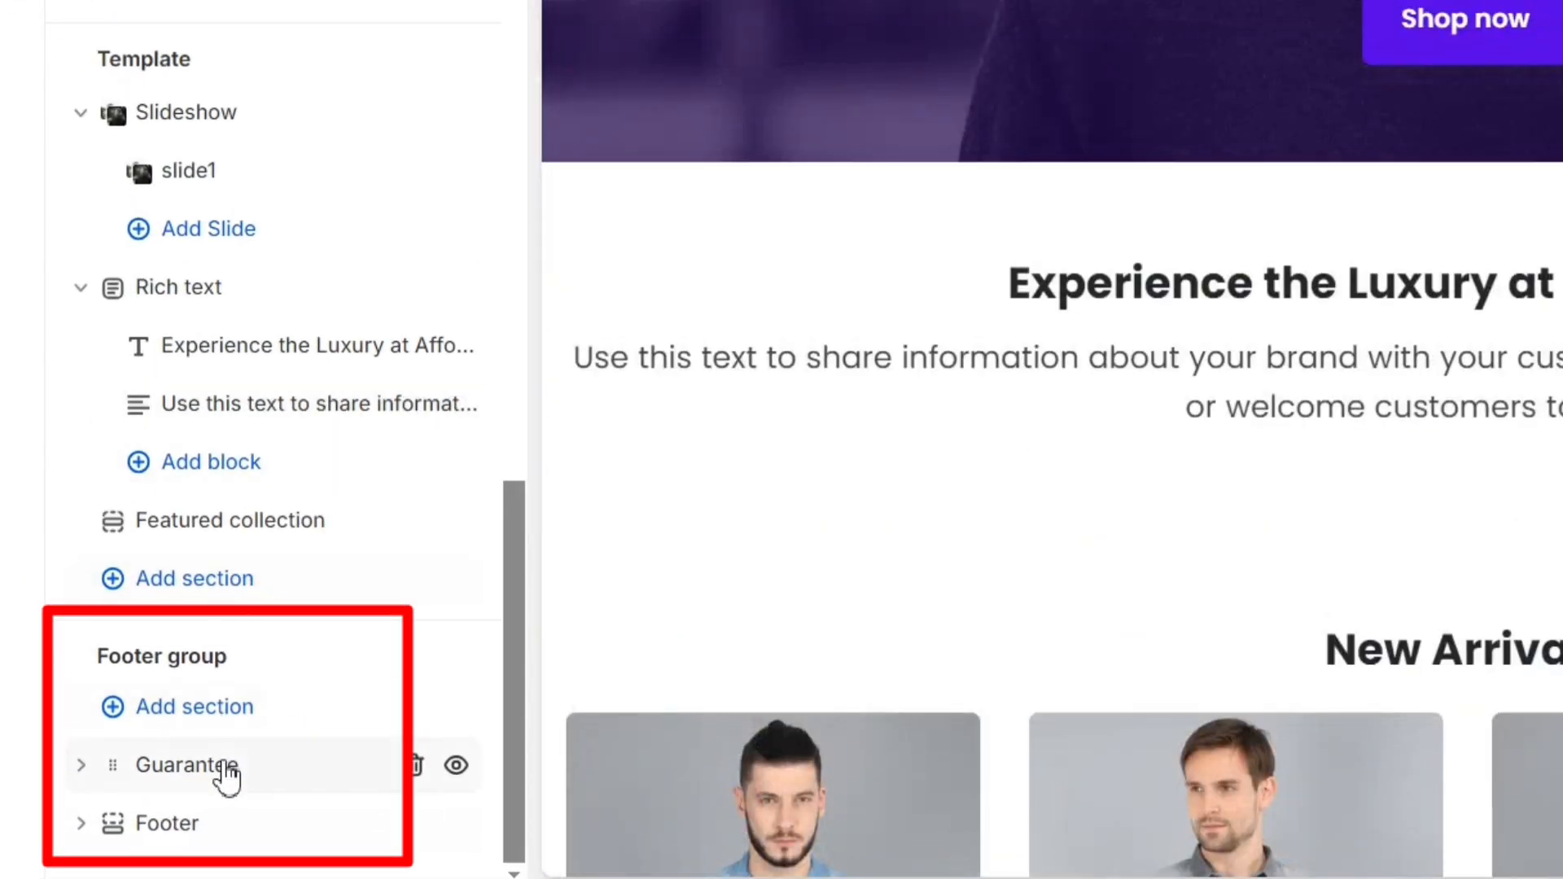
- Set the heading of the first block in the footer group's Guarantee section to "Free Shipping Worldwide"
click(227, 773)
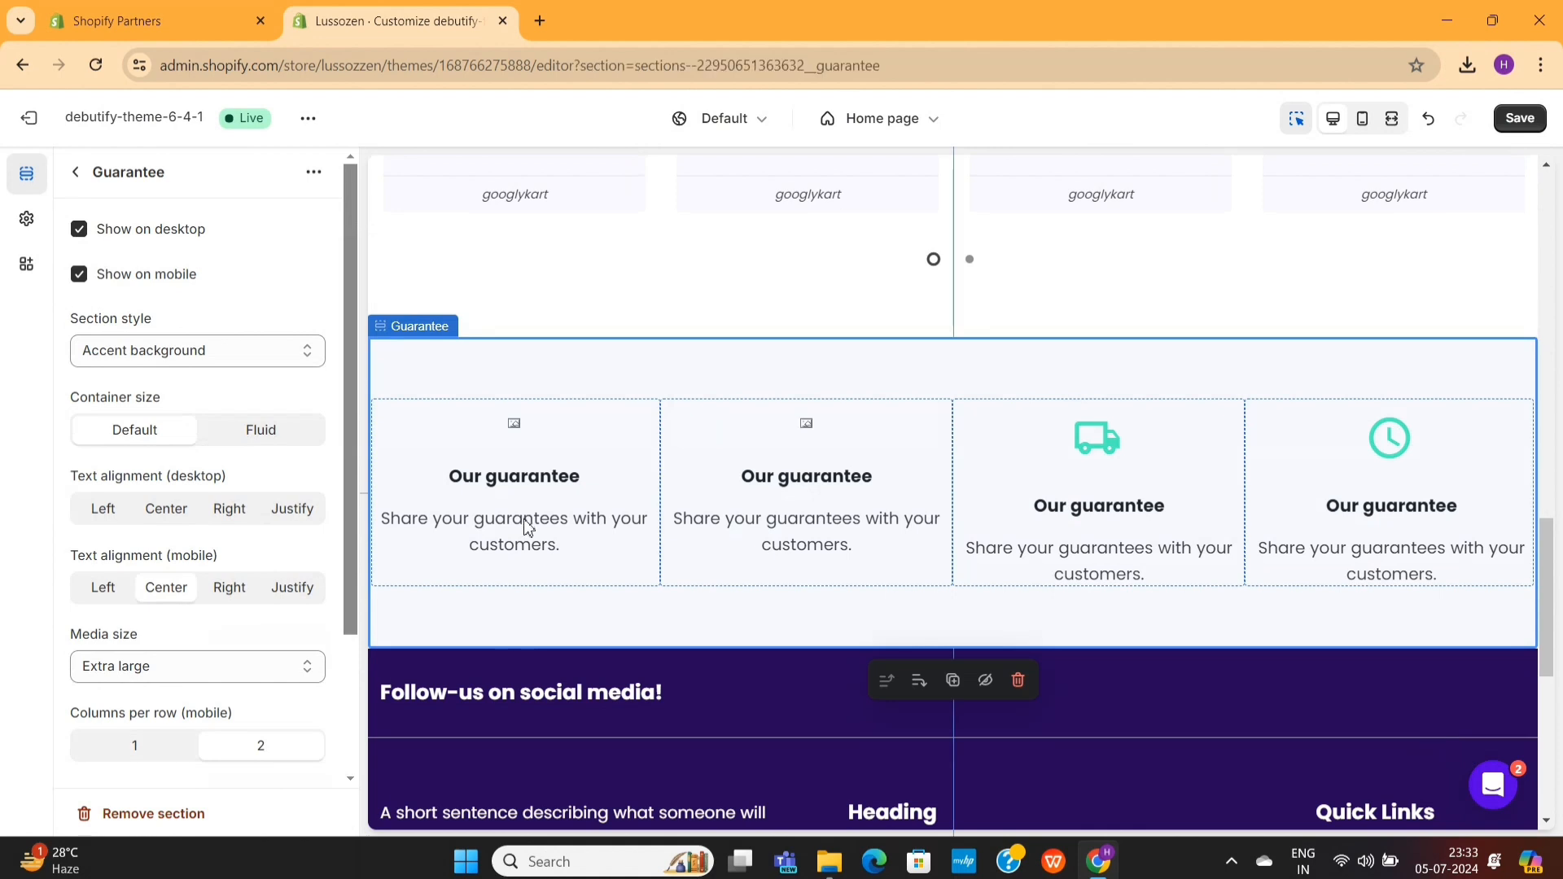
click(521, 500)
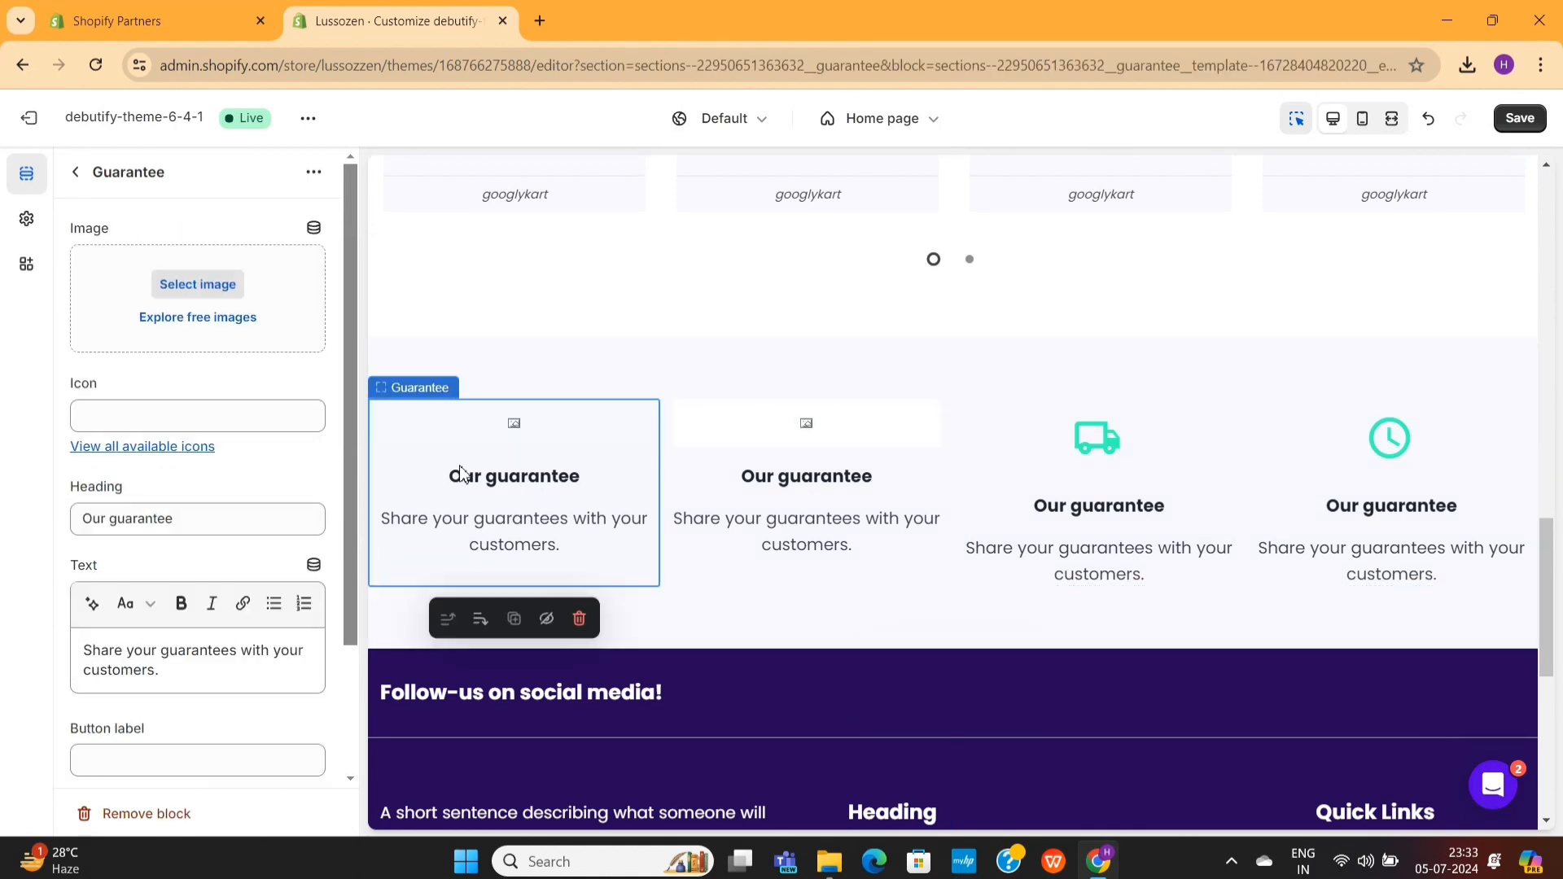
triple_click(223, 505)
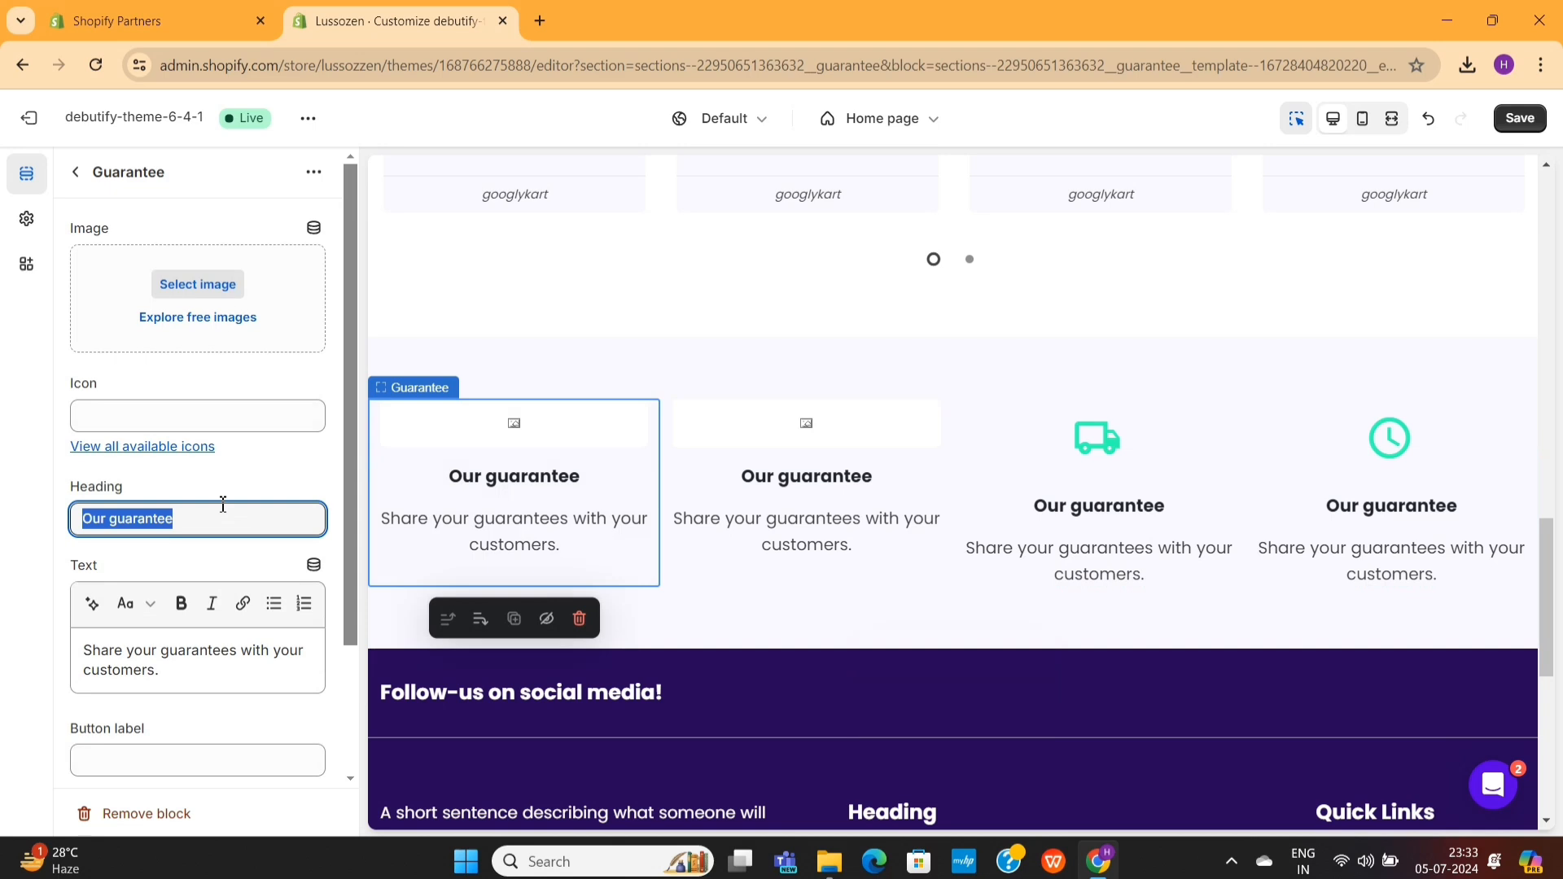
text(Free Shipping)
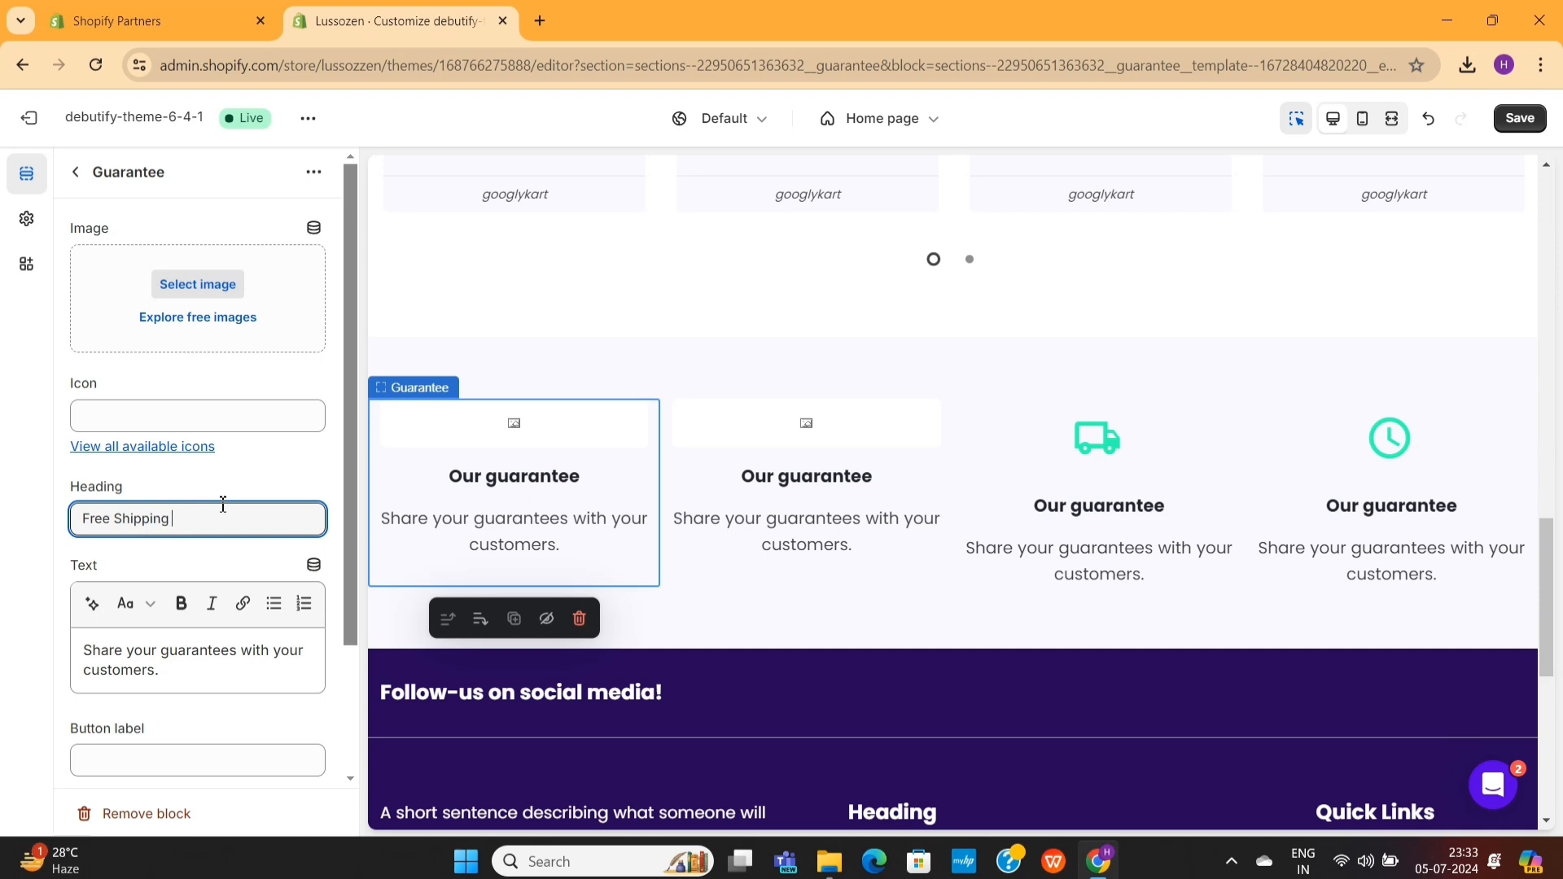
text( Wor)
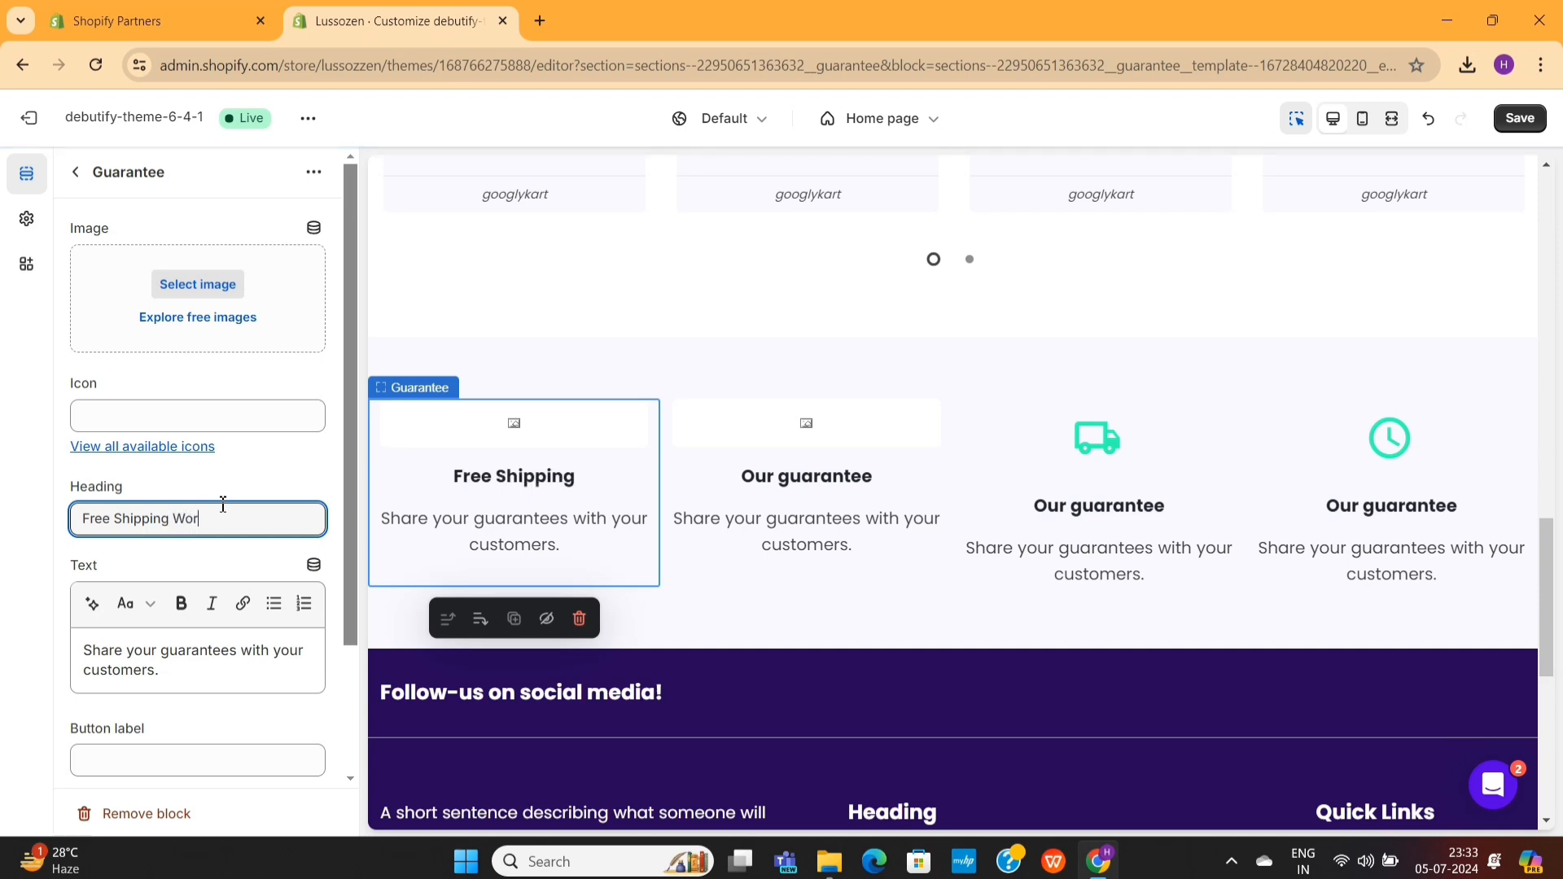
text(ldwide)
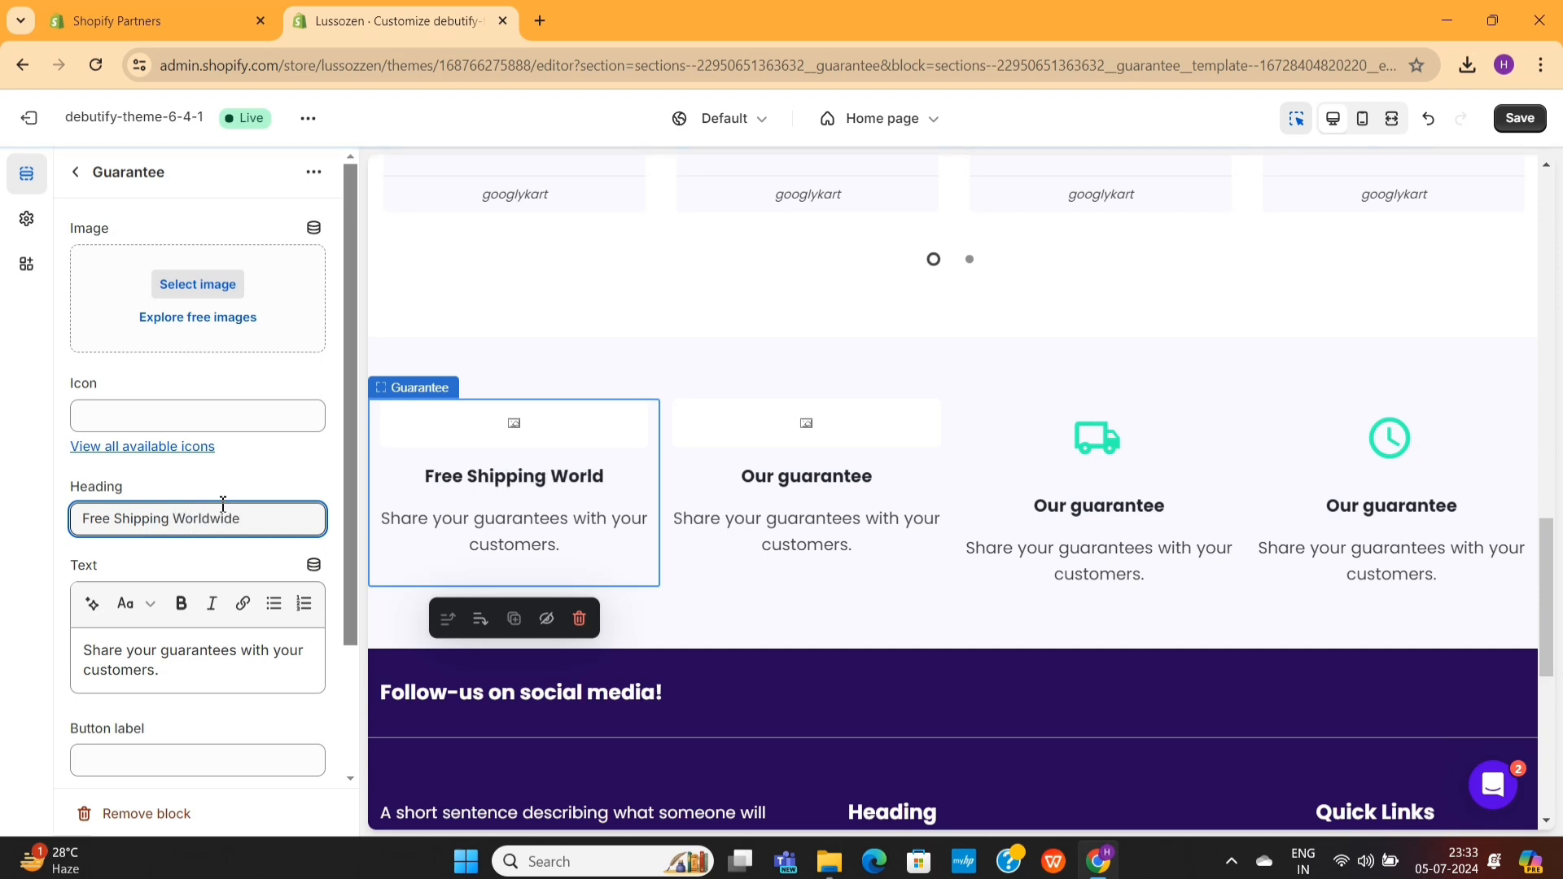
- Replace the first guarantee block's text with "Get Free Shipping accross the world"
click(206, 662)
key(ctrl+a)
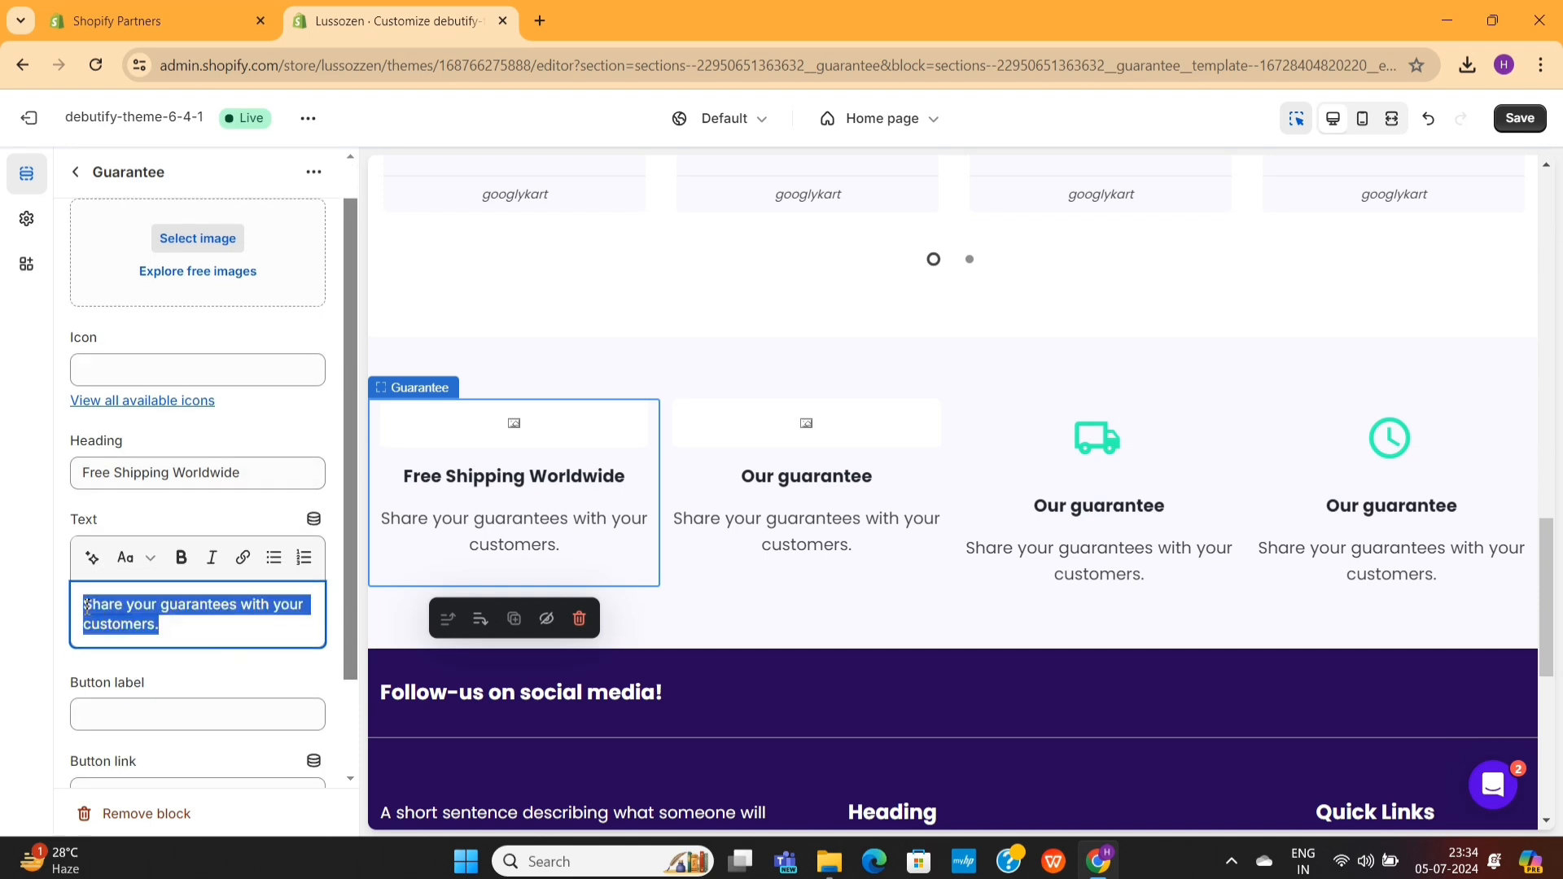
text(Get Free Shipping accross the world)
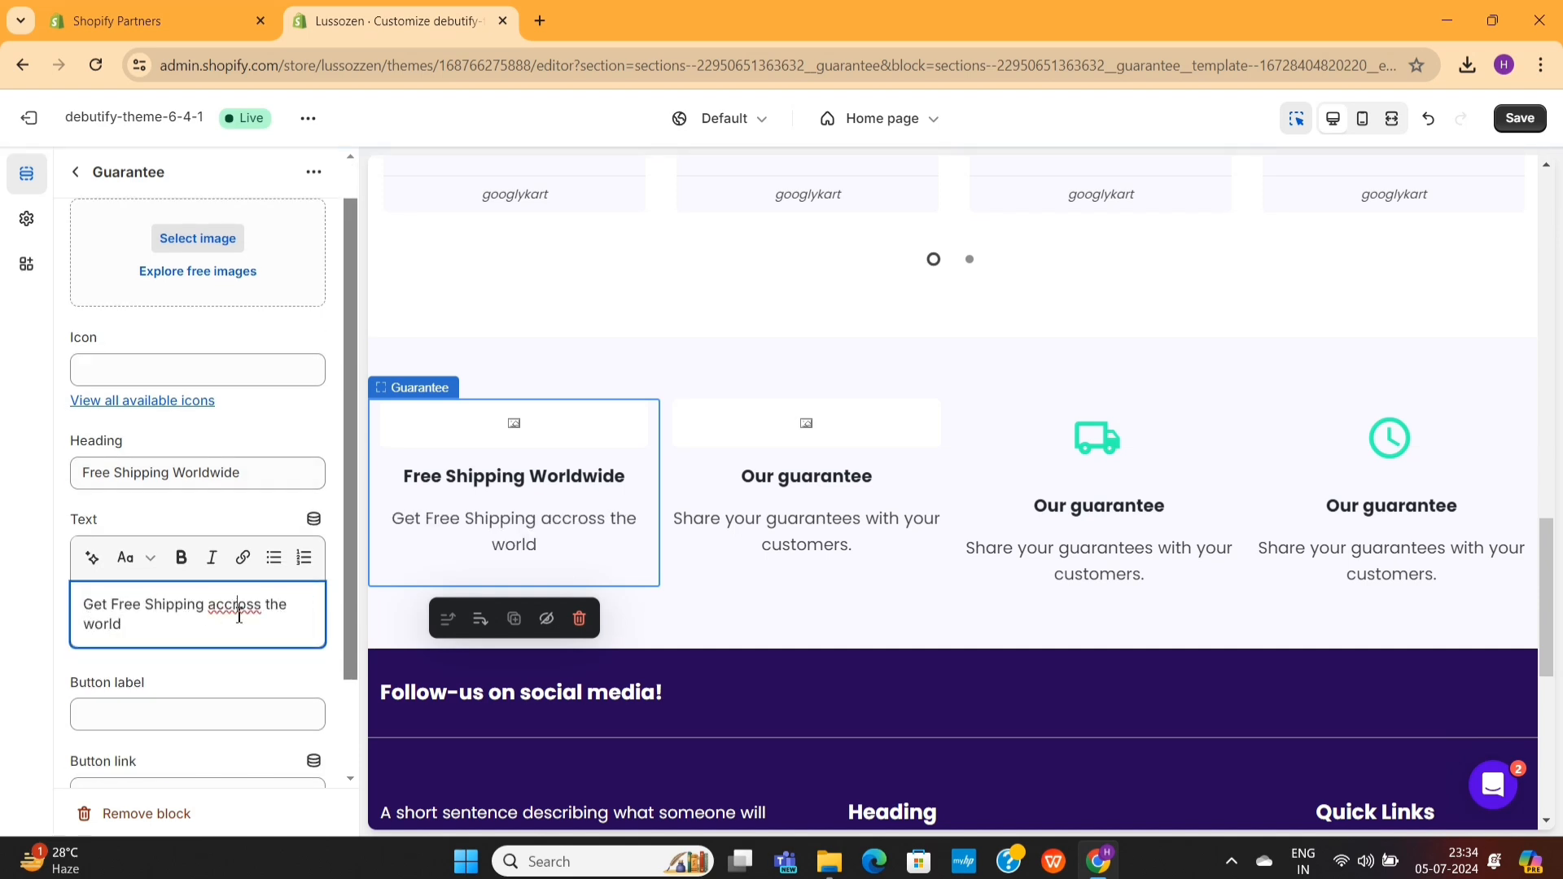
- Correct the misspelled word in the first guarantee block's text to "across"
right_click(237, 611)
click(275, 264)
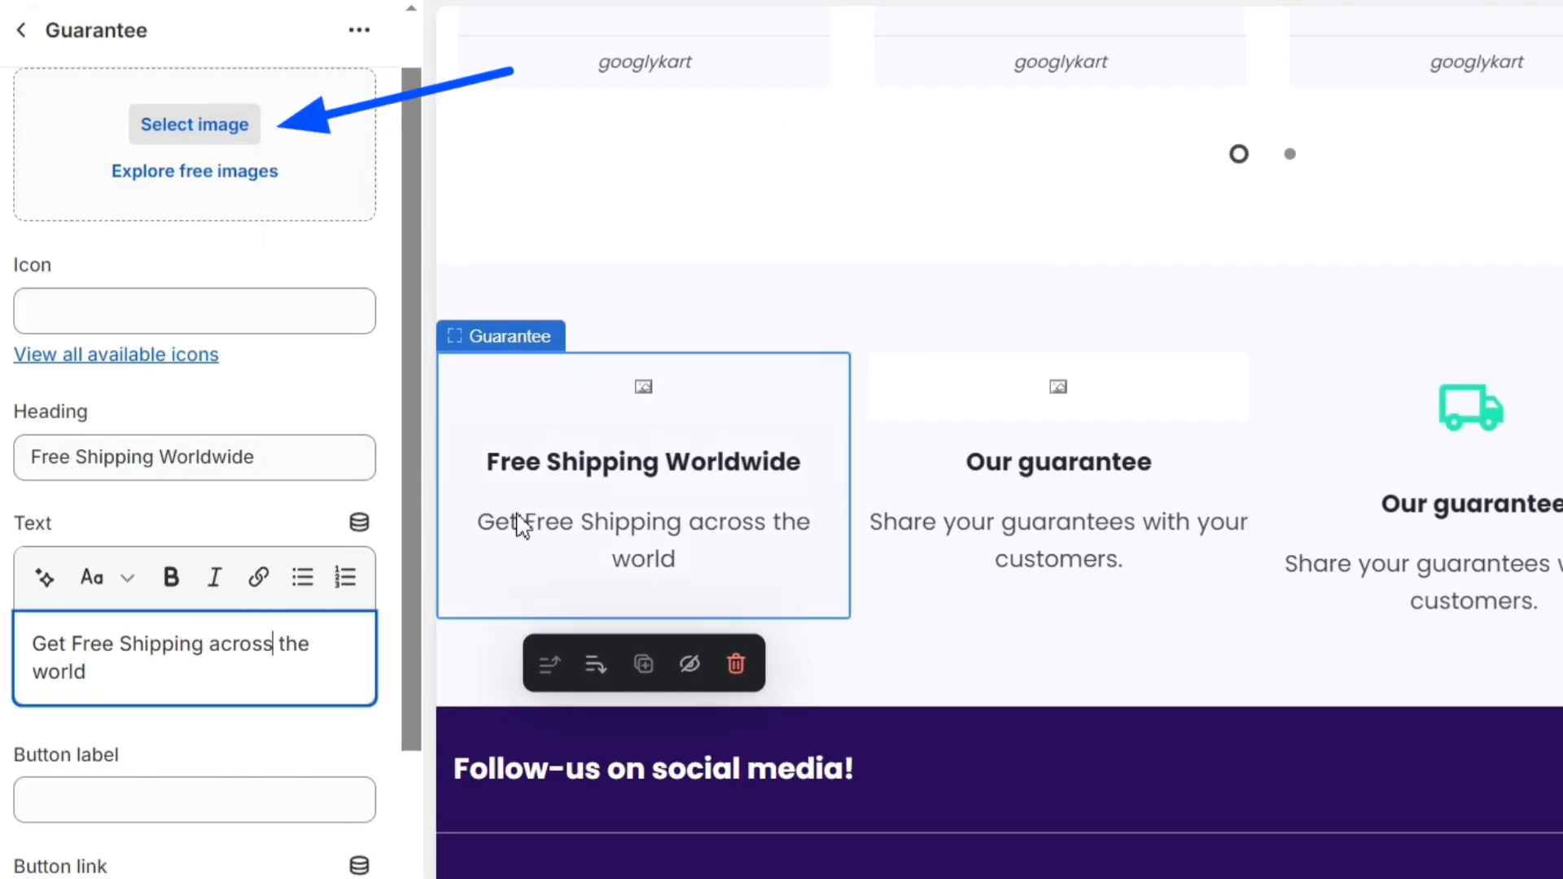
- Open the library of all available icons from the first guarantee block's settings
scroll(215, 379, up, 1)
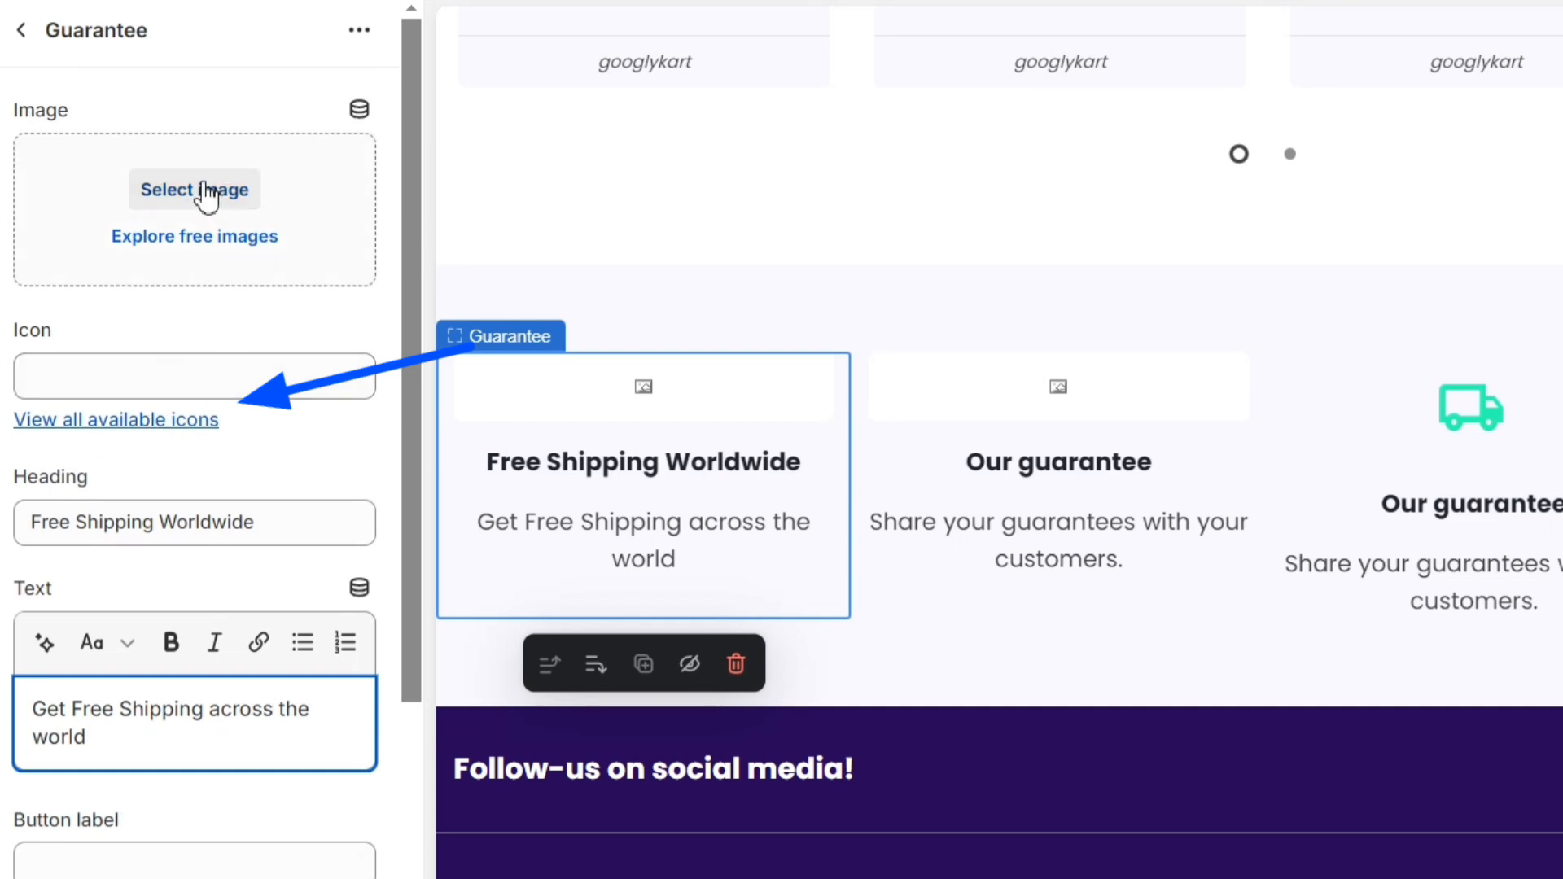
click(156, 376)
click(146, 421)
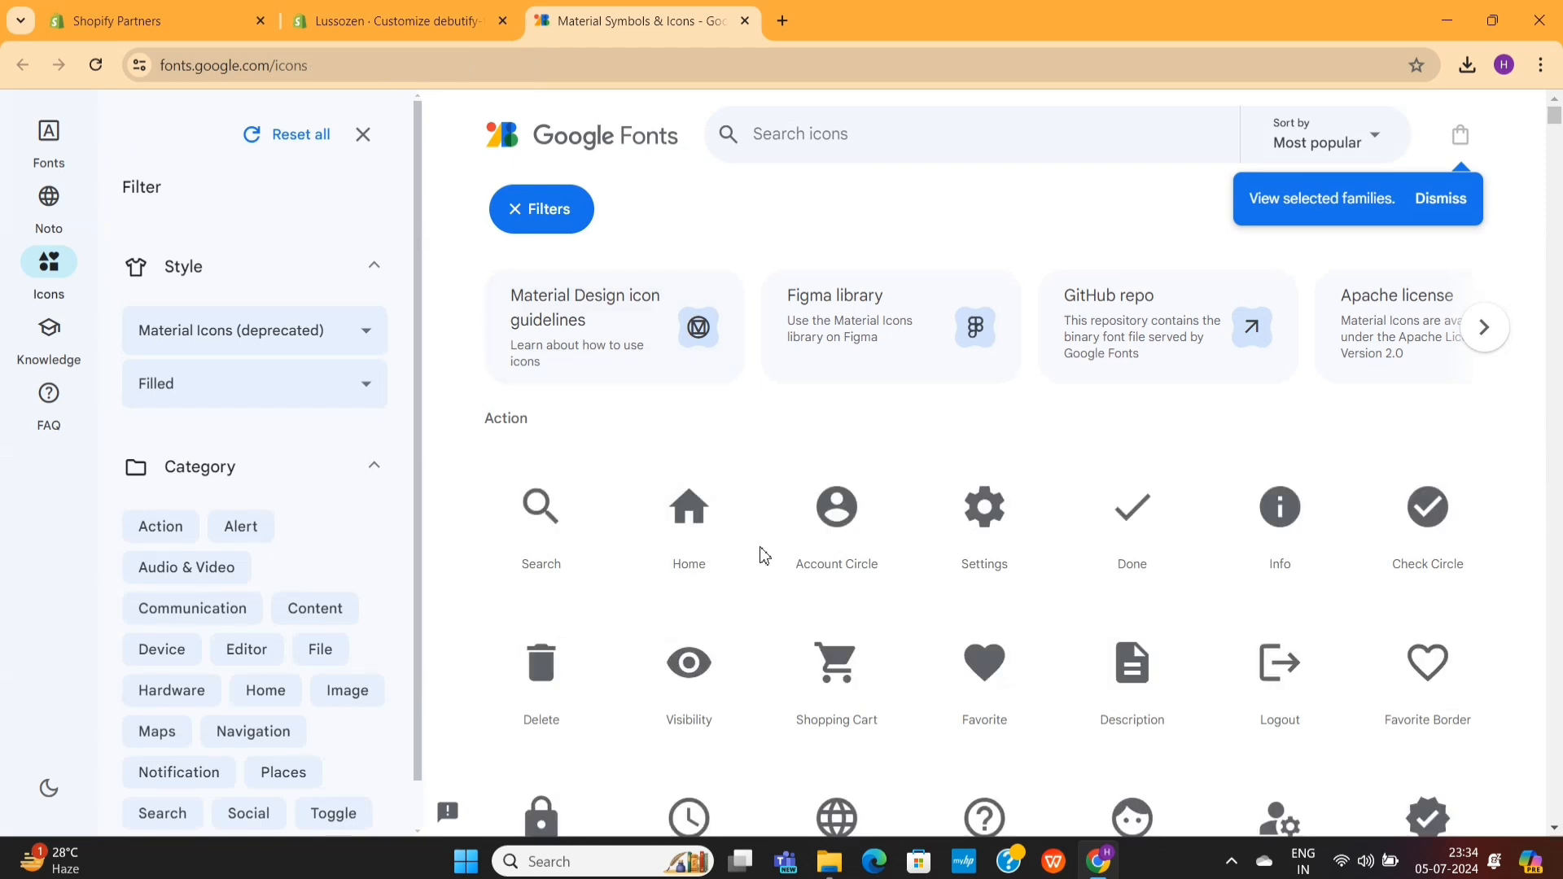
scroll(762, 552, down, 3)
scroll(761, 552, up, 3)
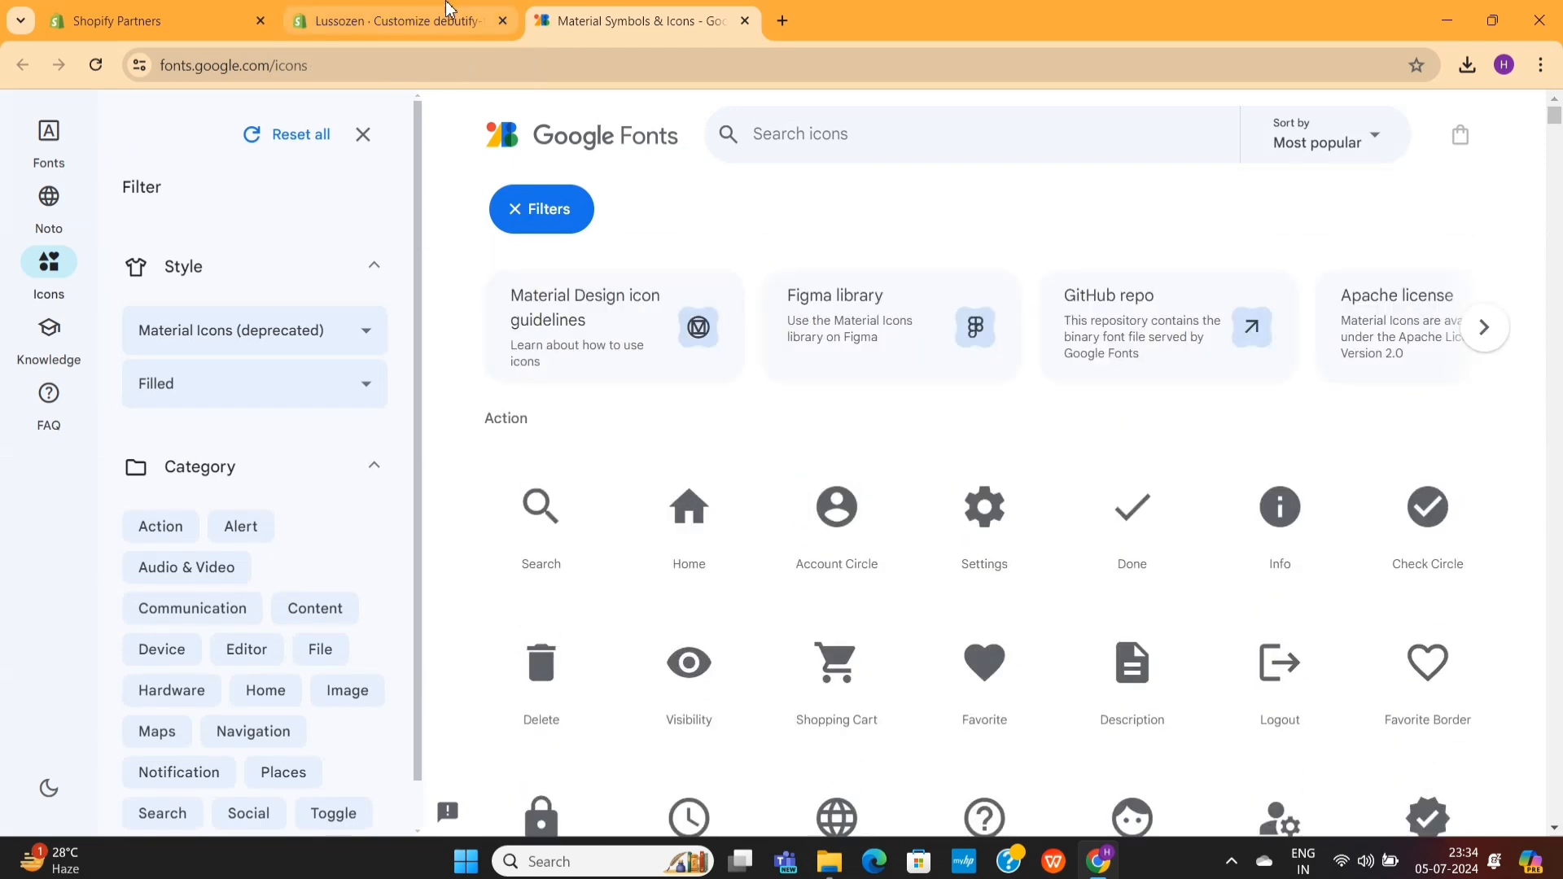
- Search the icon library for "truck" and copy the icon name of Local Shipping
click(839, 138)
text(tru)
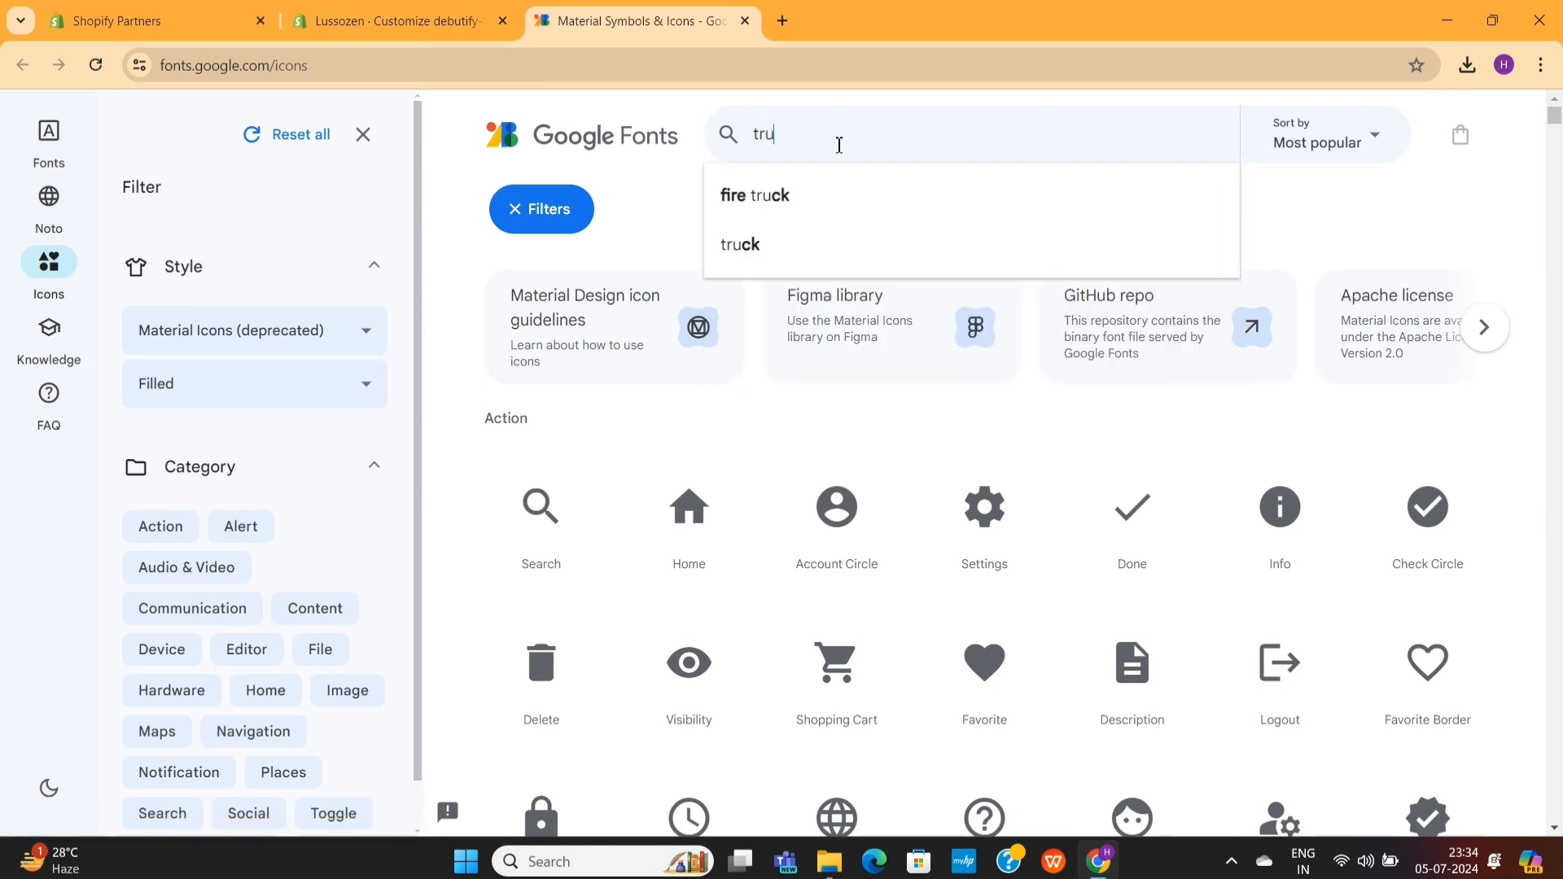
text(ck)
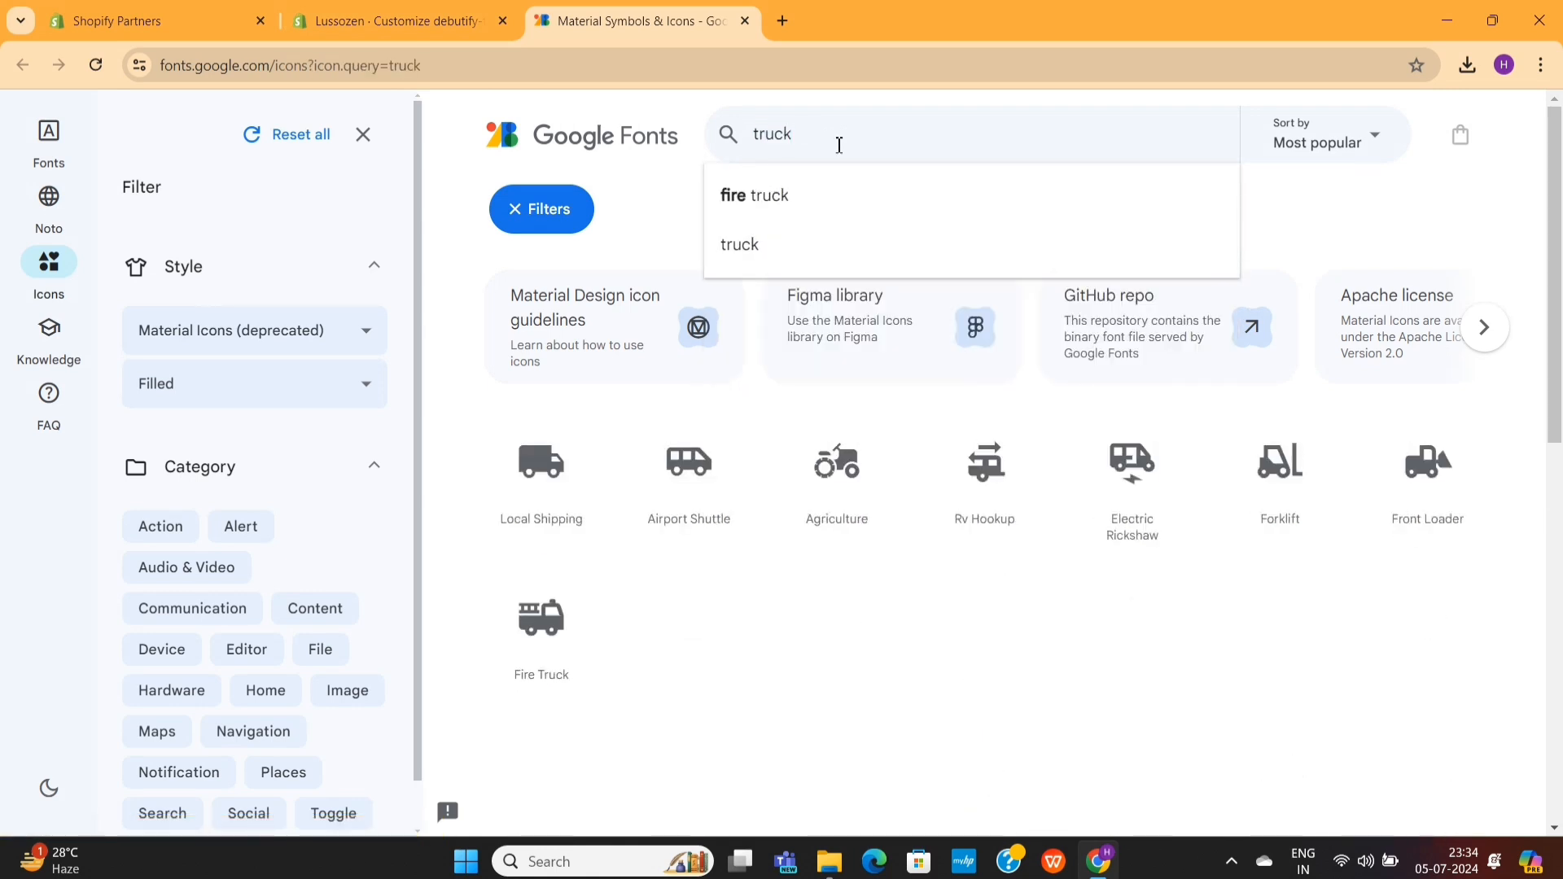
click(551, 517)
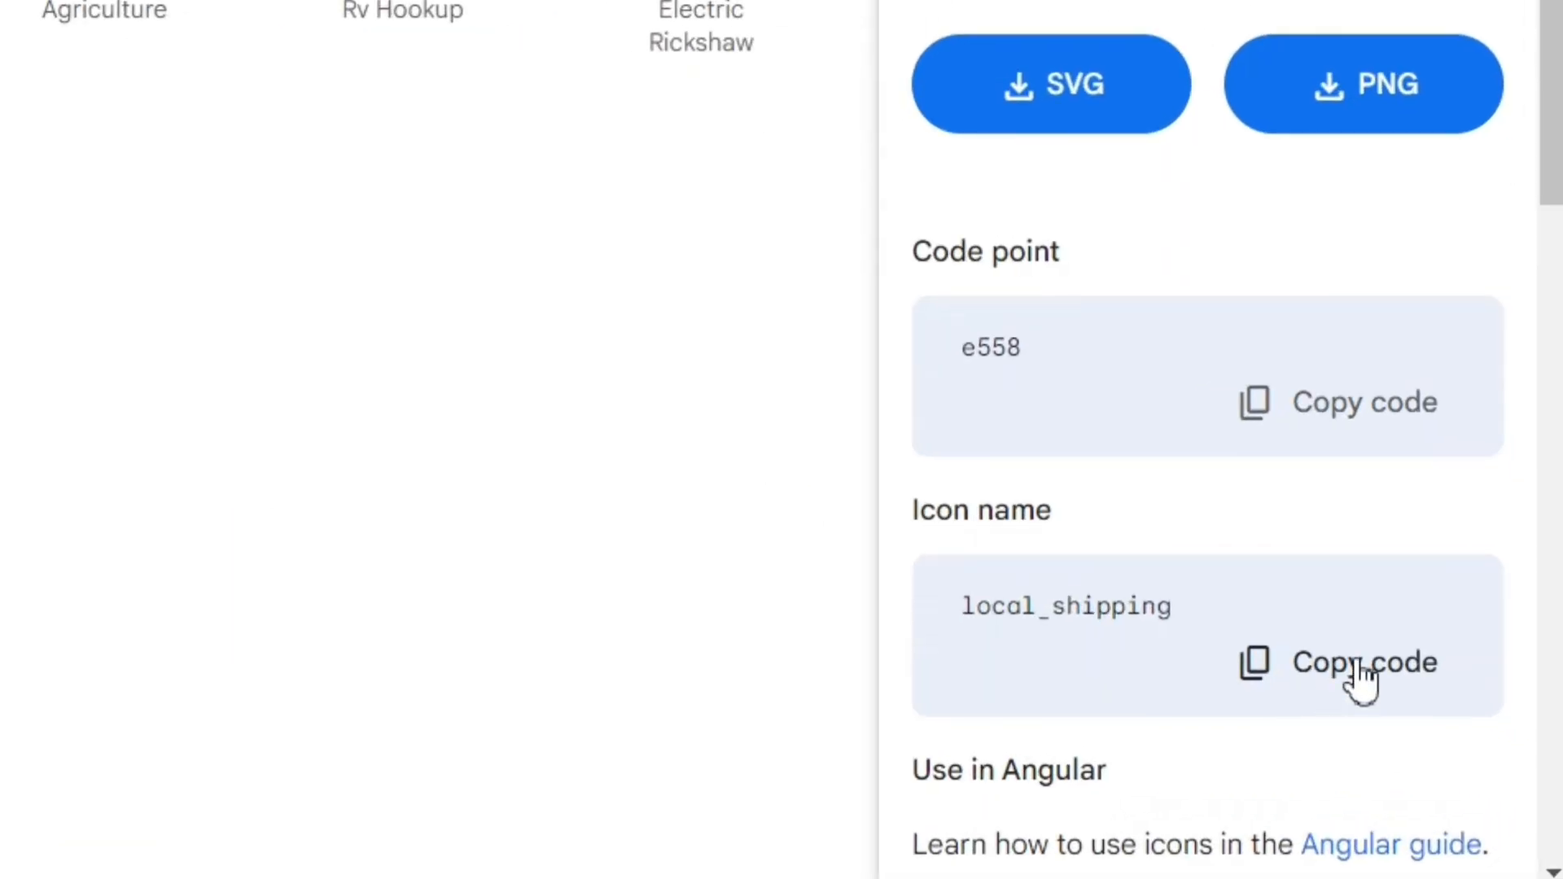
click(1433, 727)
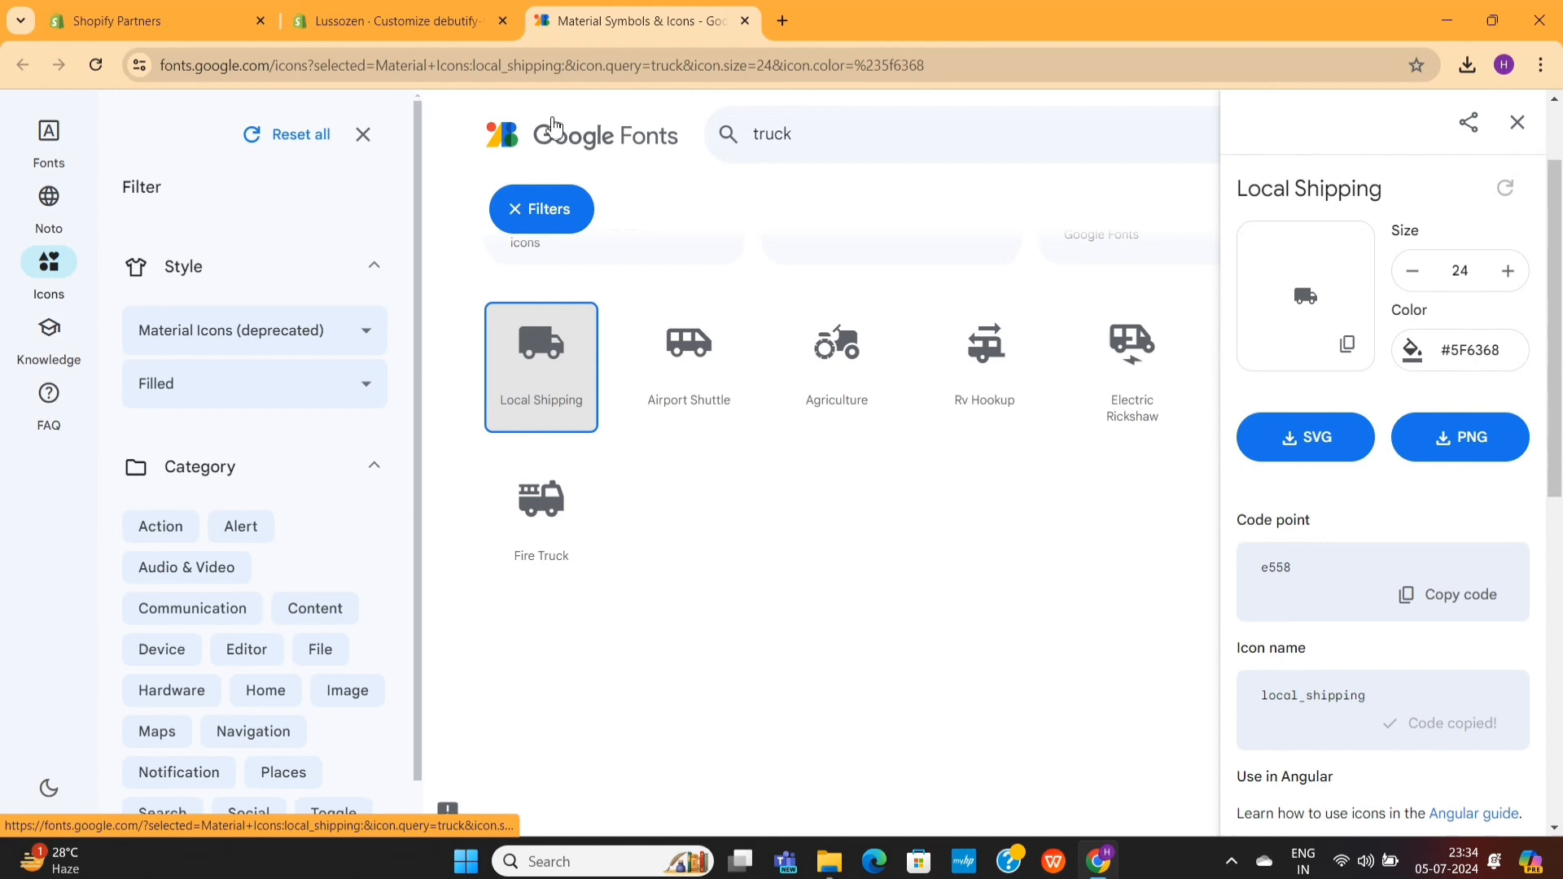
- Back in the Shopify theme editor, set the first guarantee block's icon to local_shipping and remove the fourth guarantee block
click(399, 21)
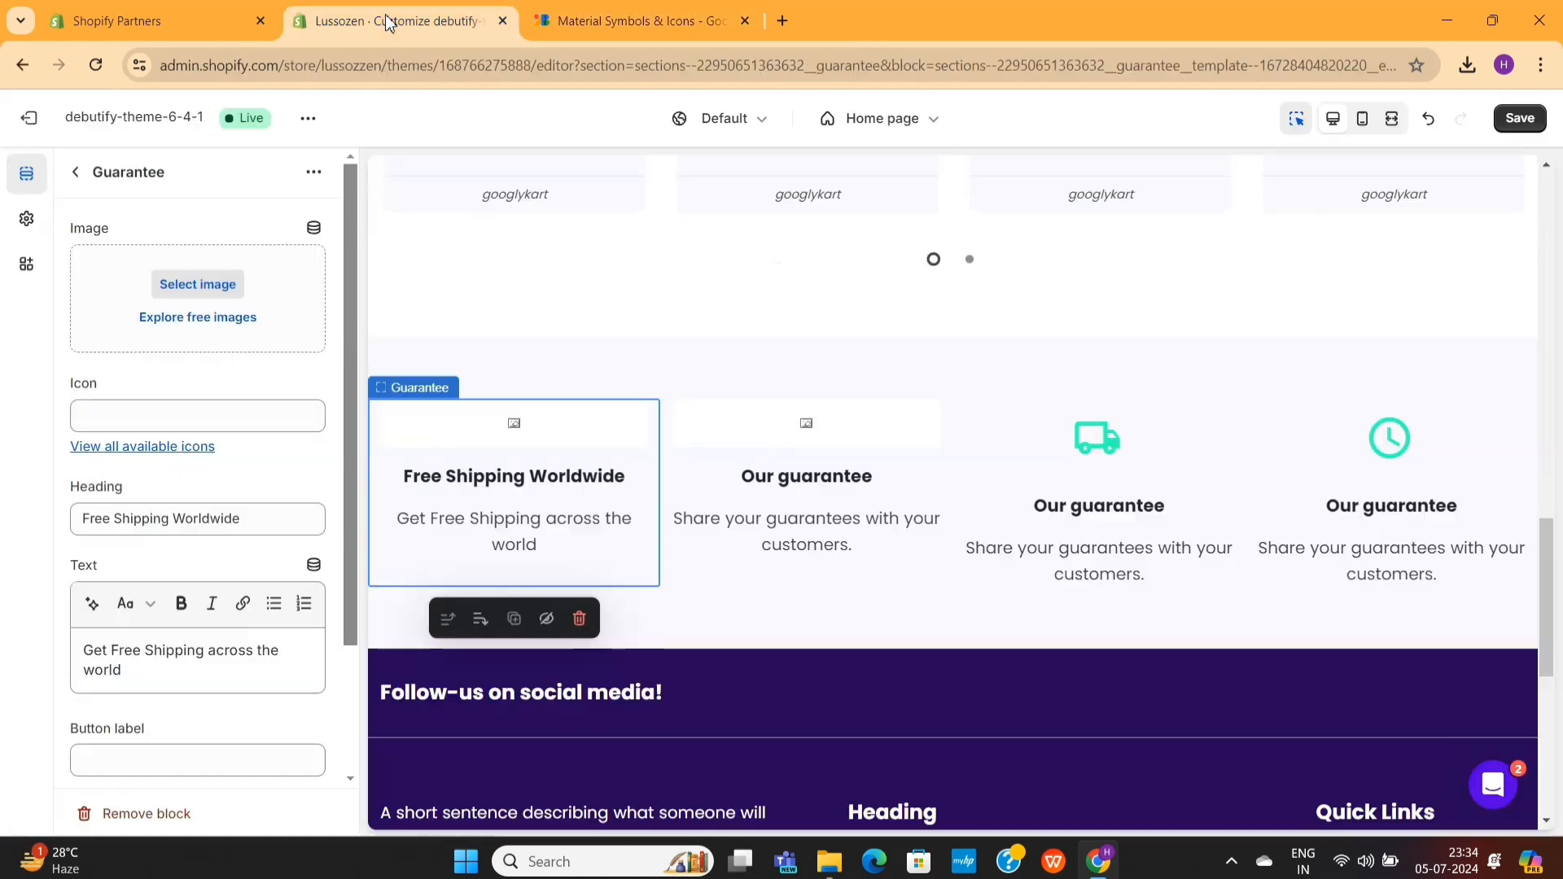
click(220, 408)
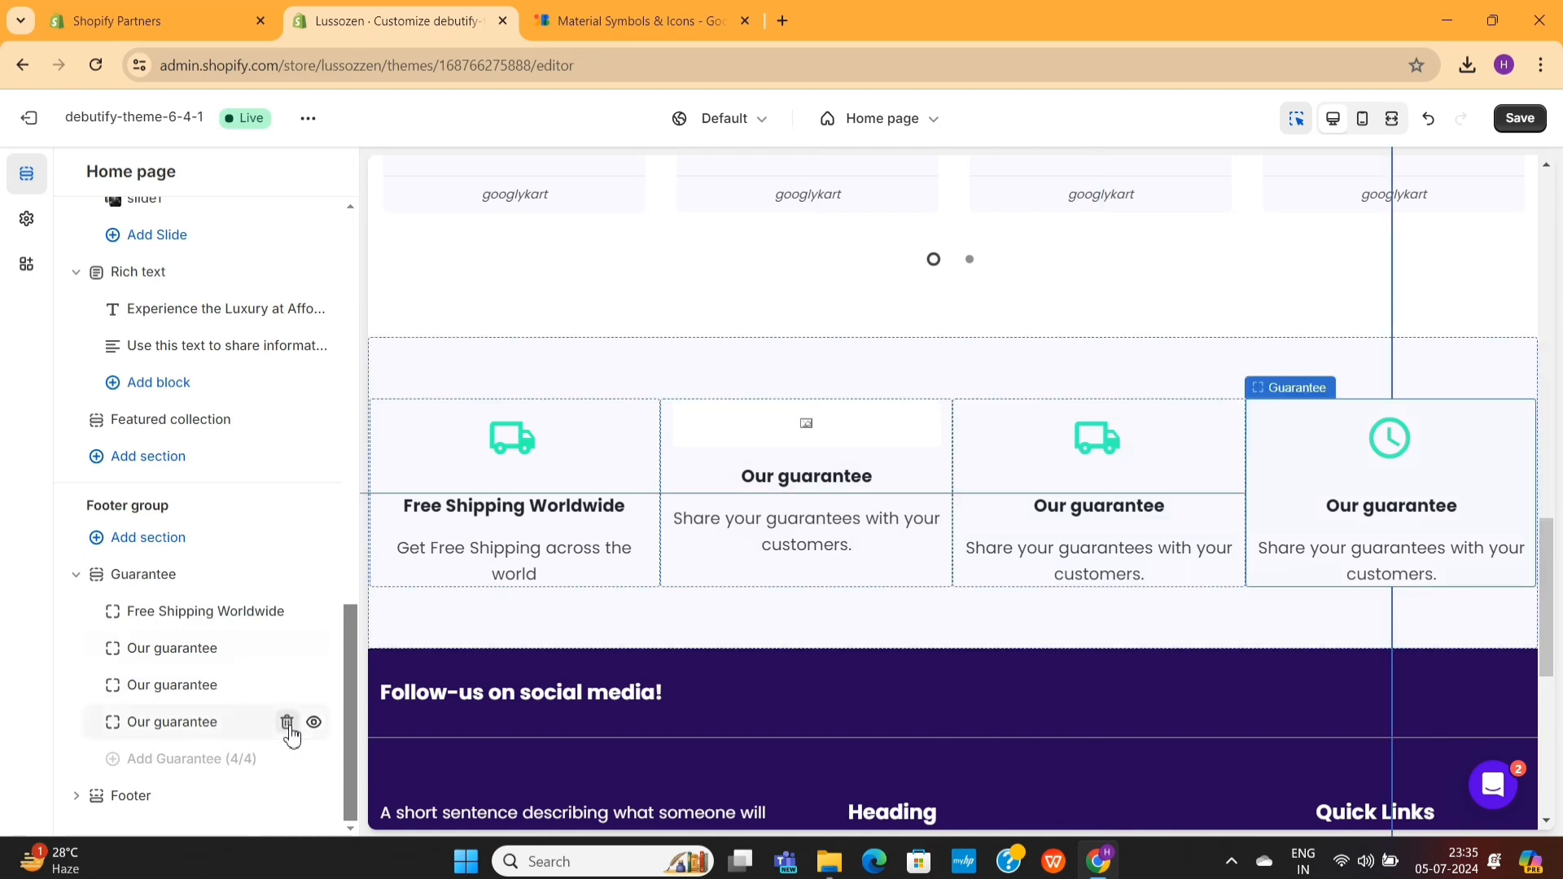
click(287, 722)
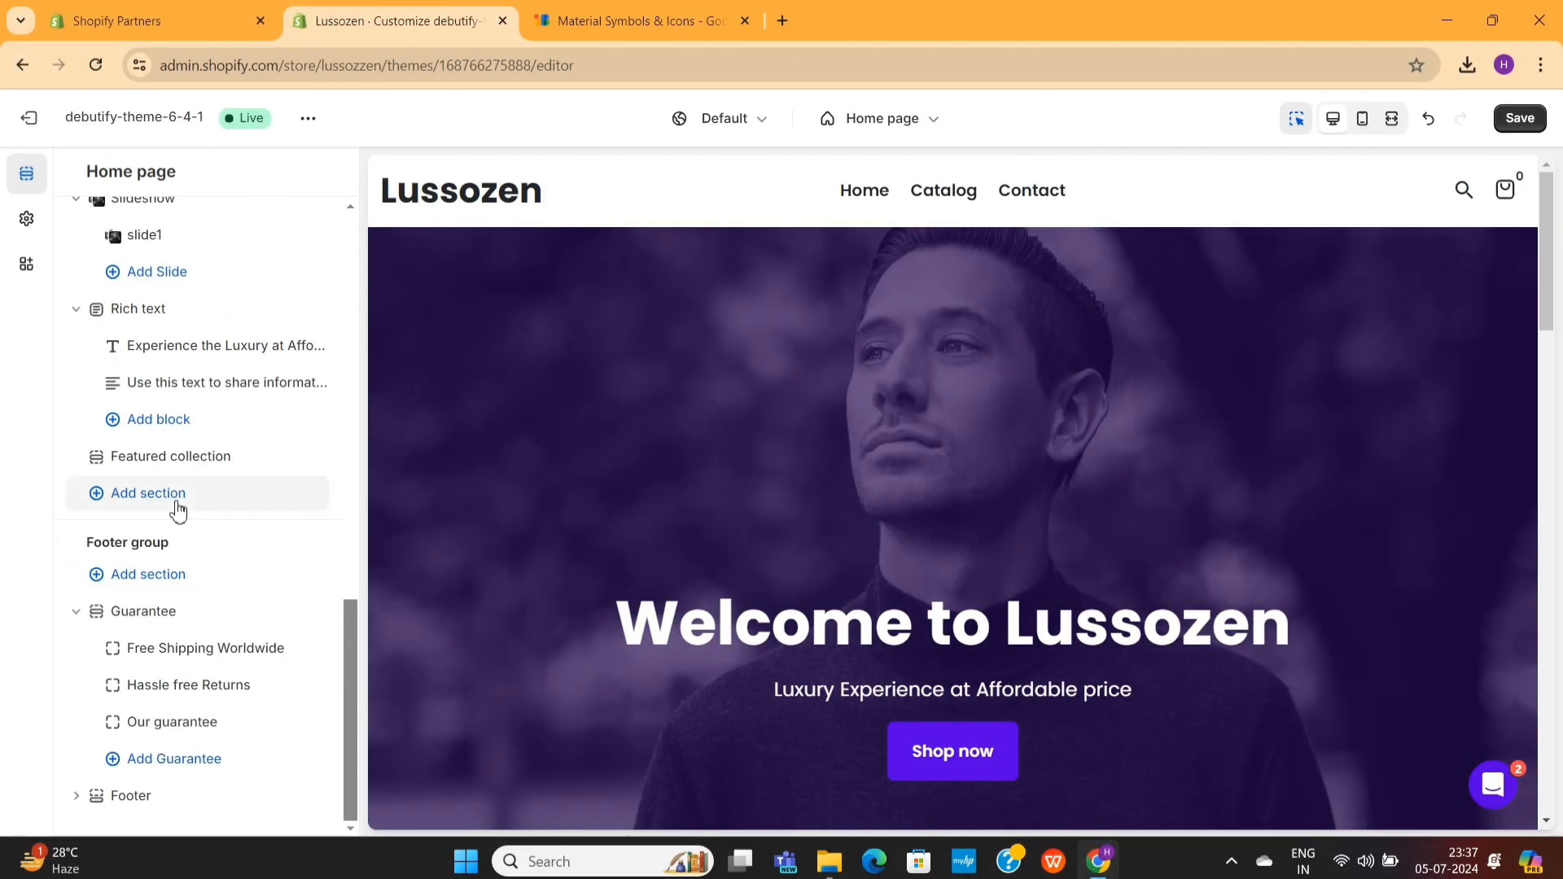
- Add a Video section below the Featured collection section on the home page
click(179, 506)
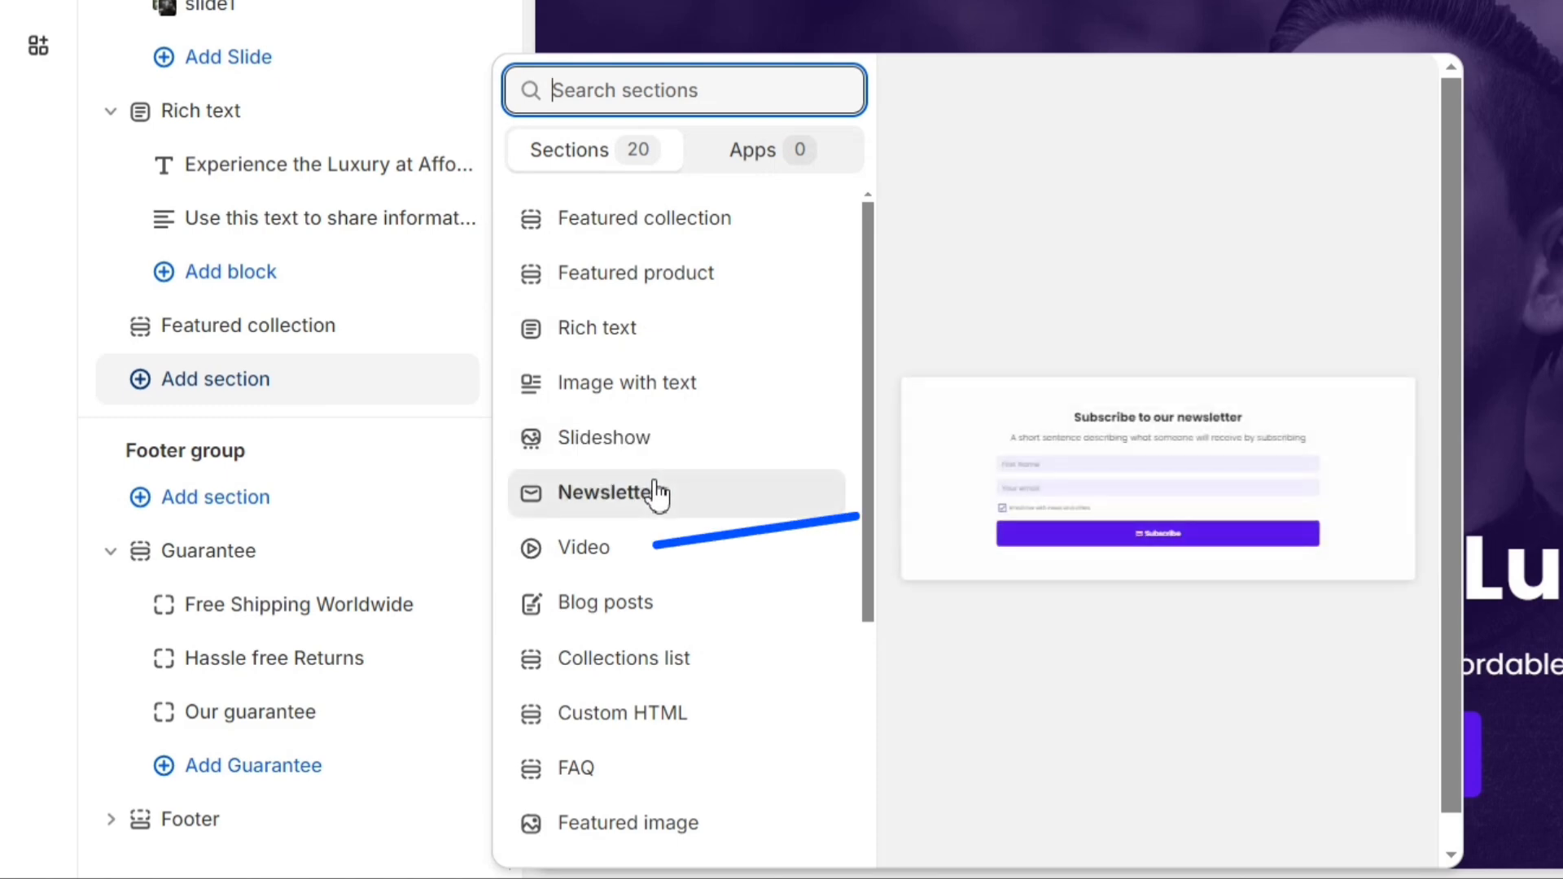
click(649, 560)
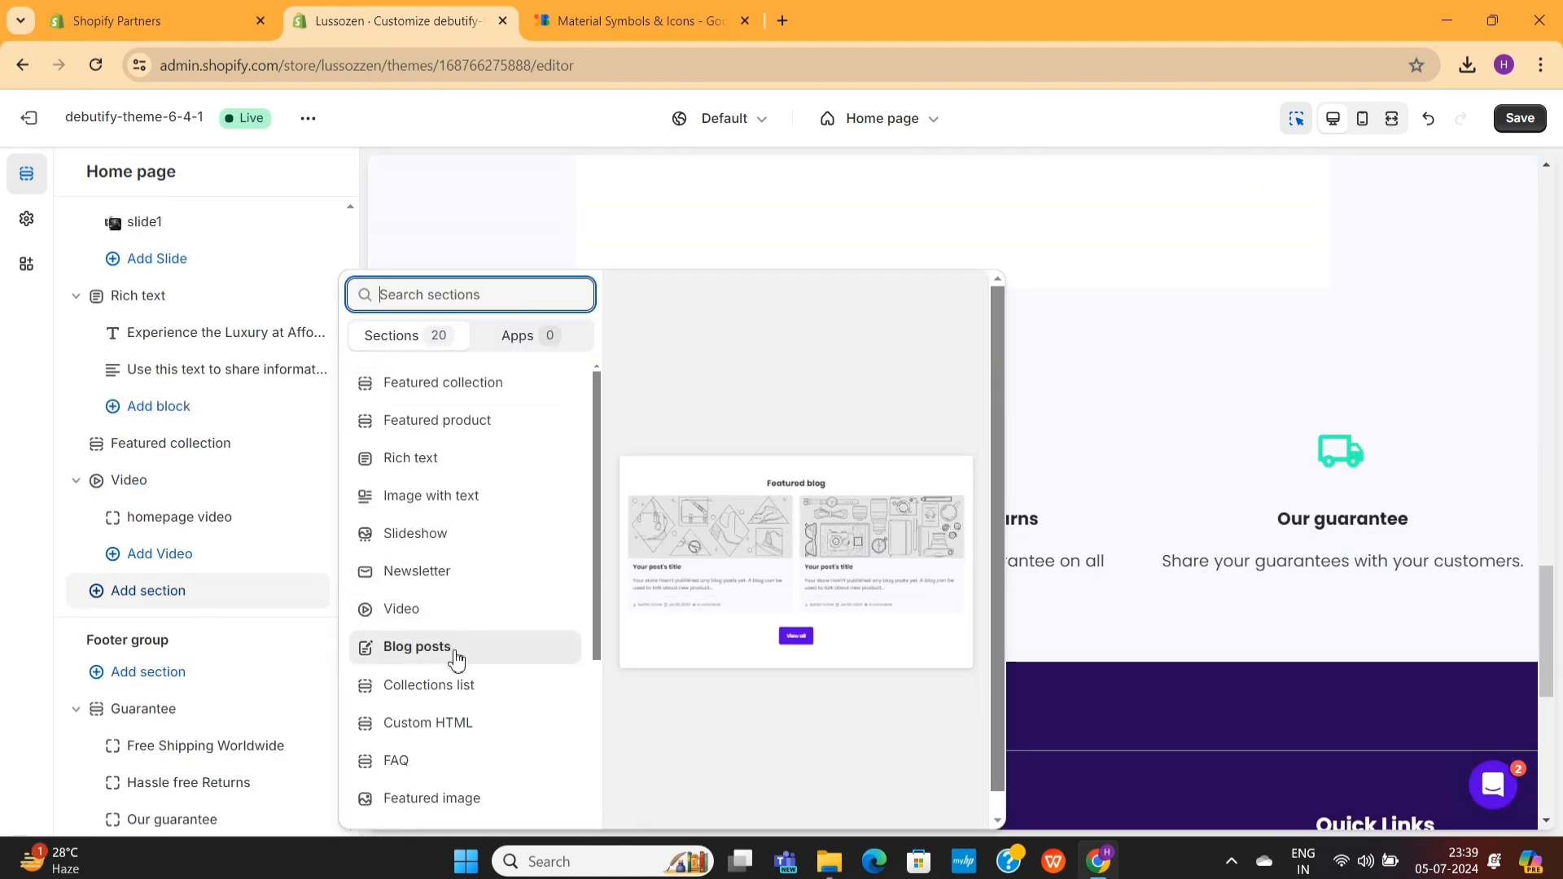
- Try a Blog posts section below the Video section on the home page
click(456, 657)
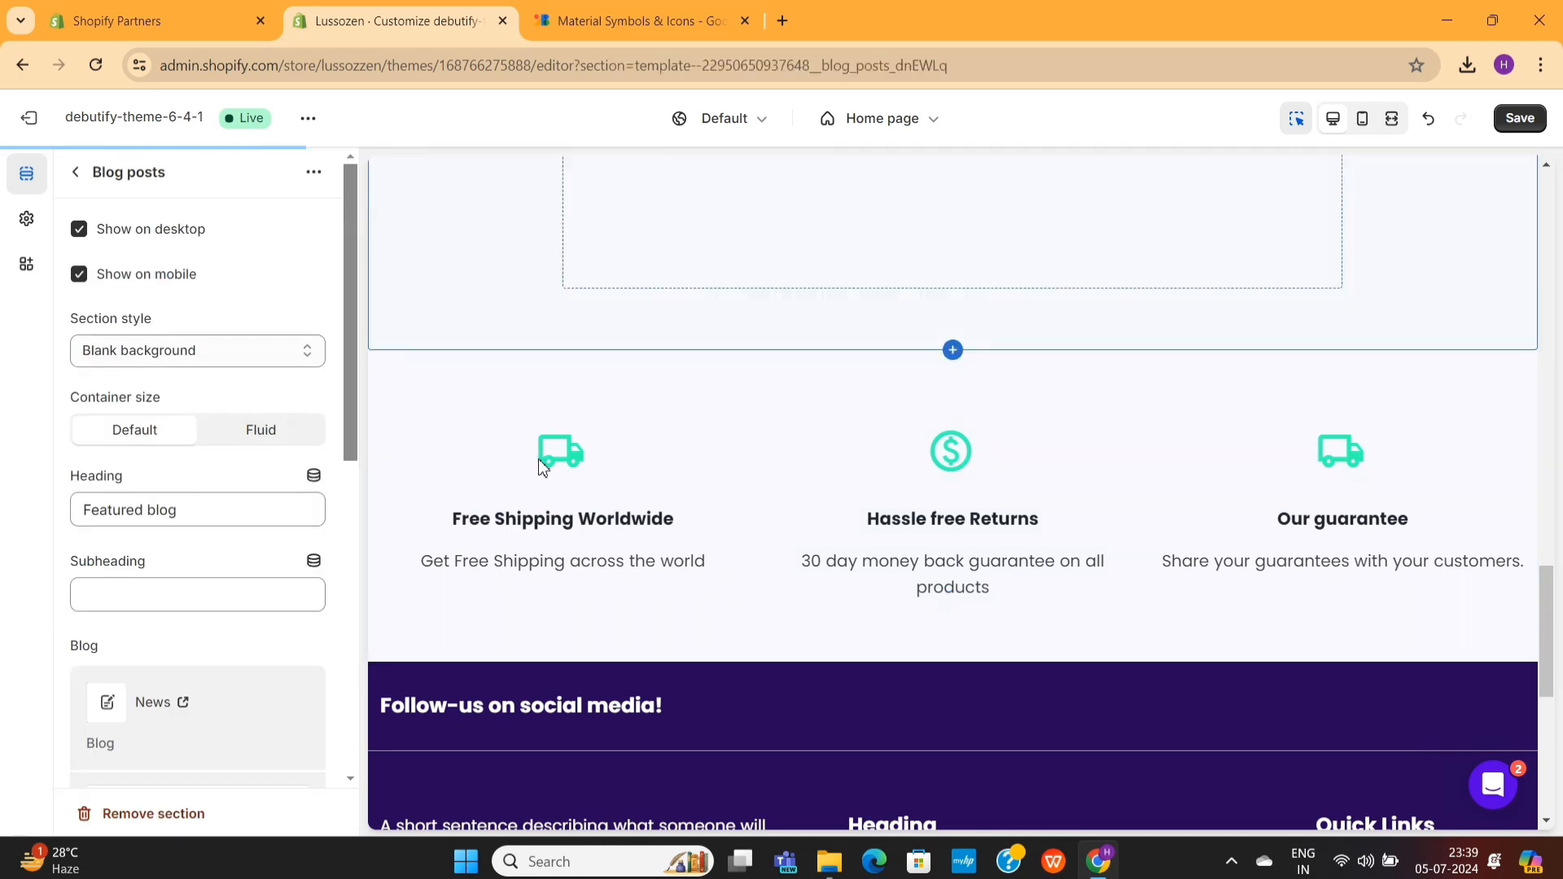
scroll(620, 513, down, 2)
scroll(621, 513, up, 3)
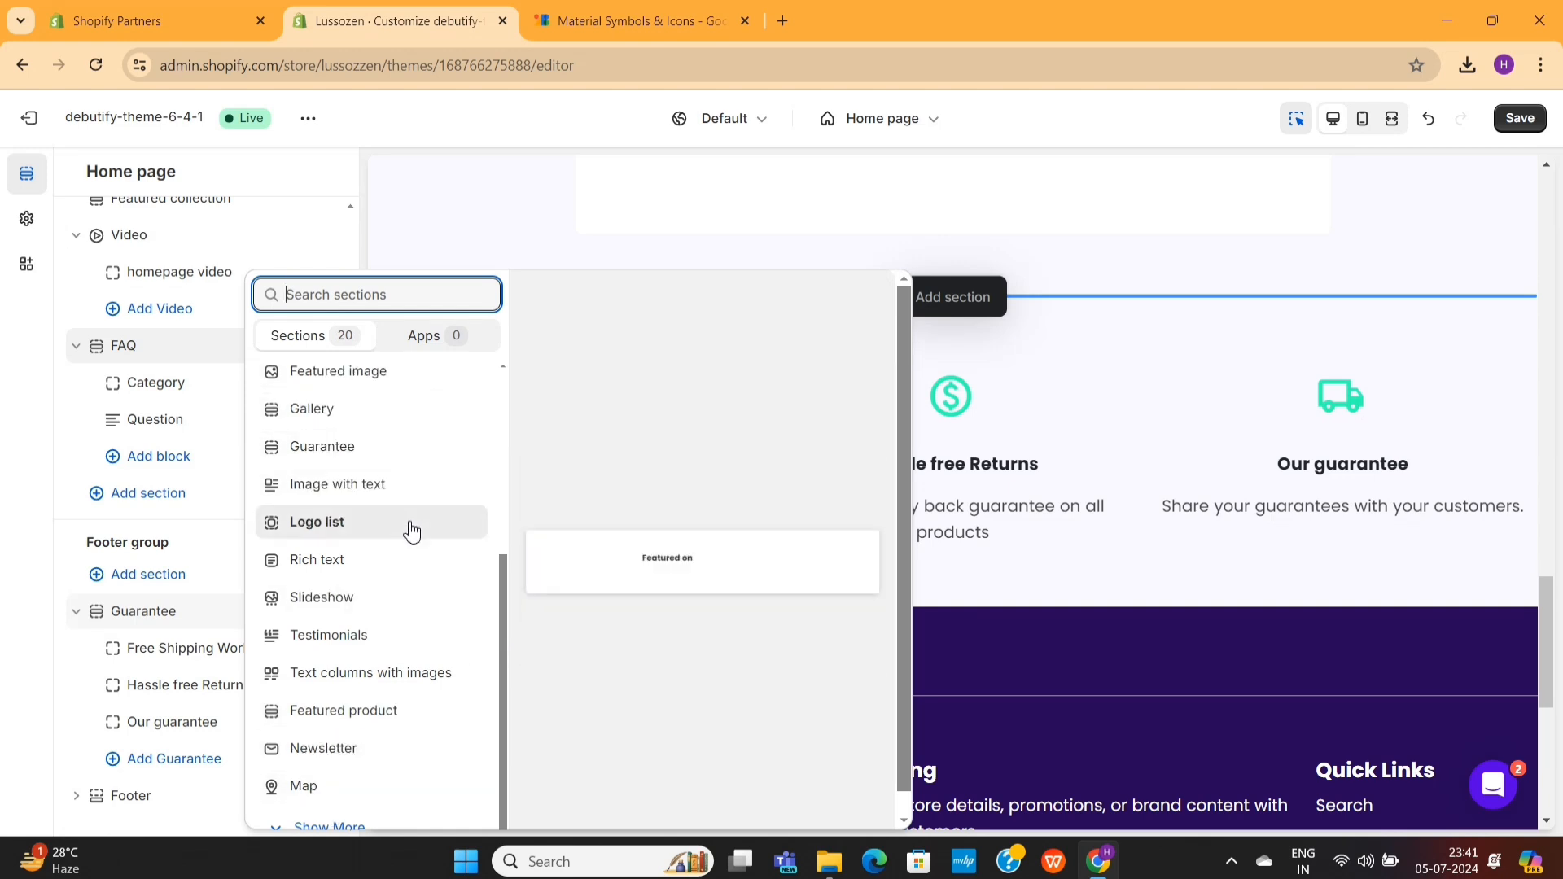
- Browse the full list of section types and try an FAQ section in the footer group
scroll(387, 692, down, 1)
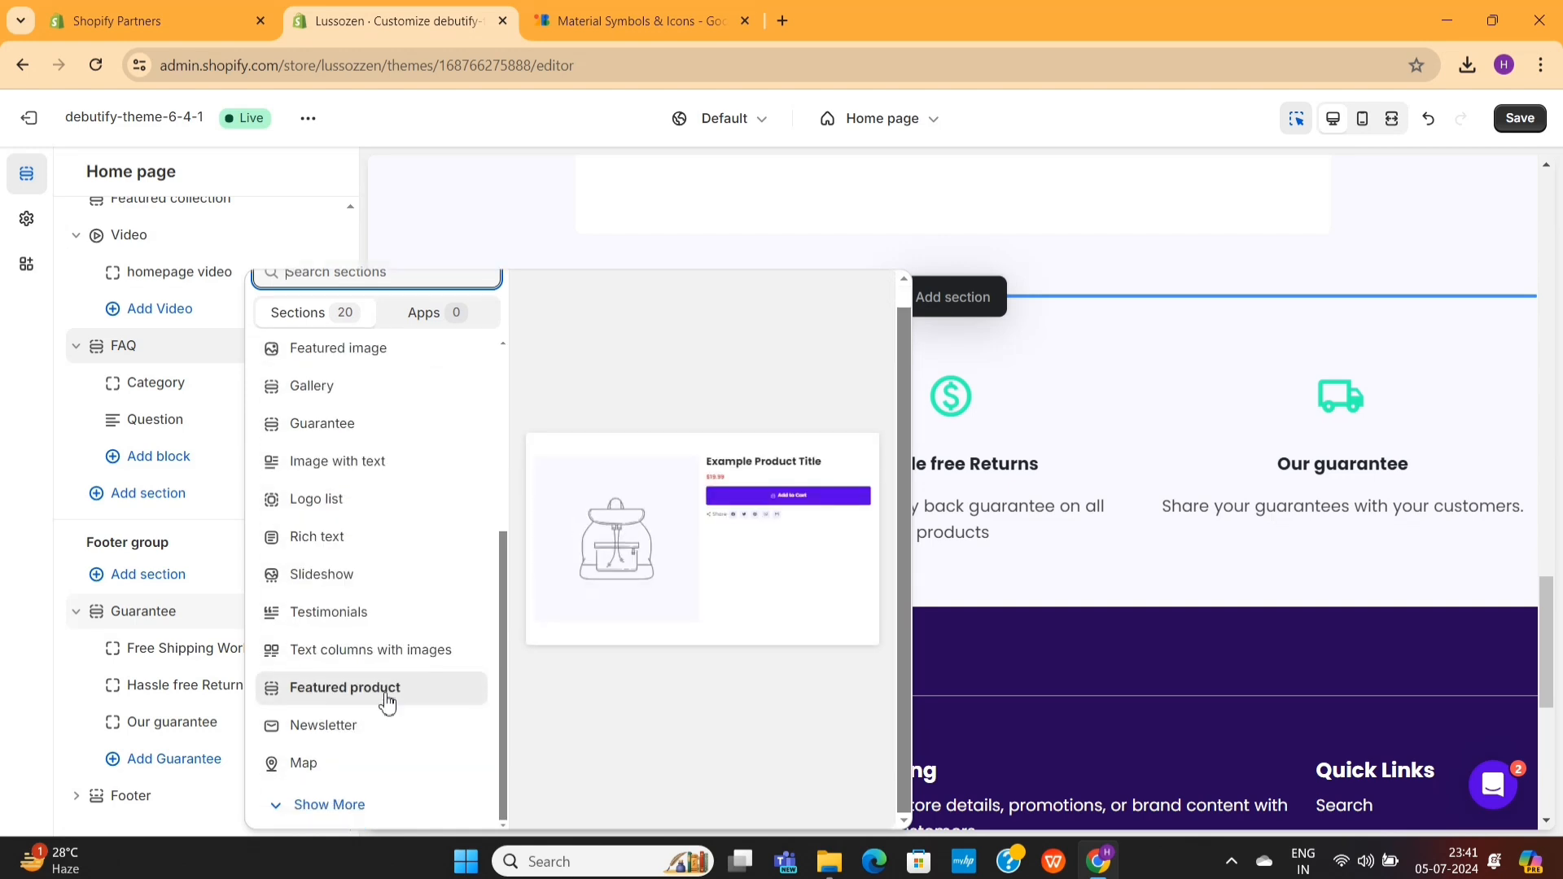
click(349, 805)
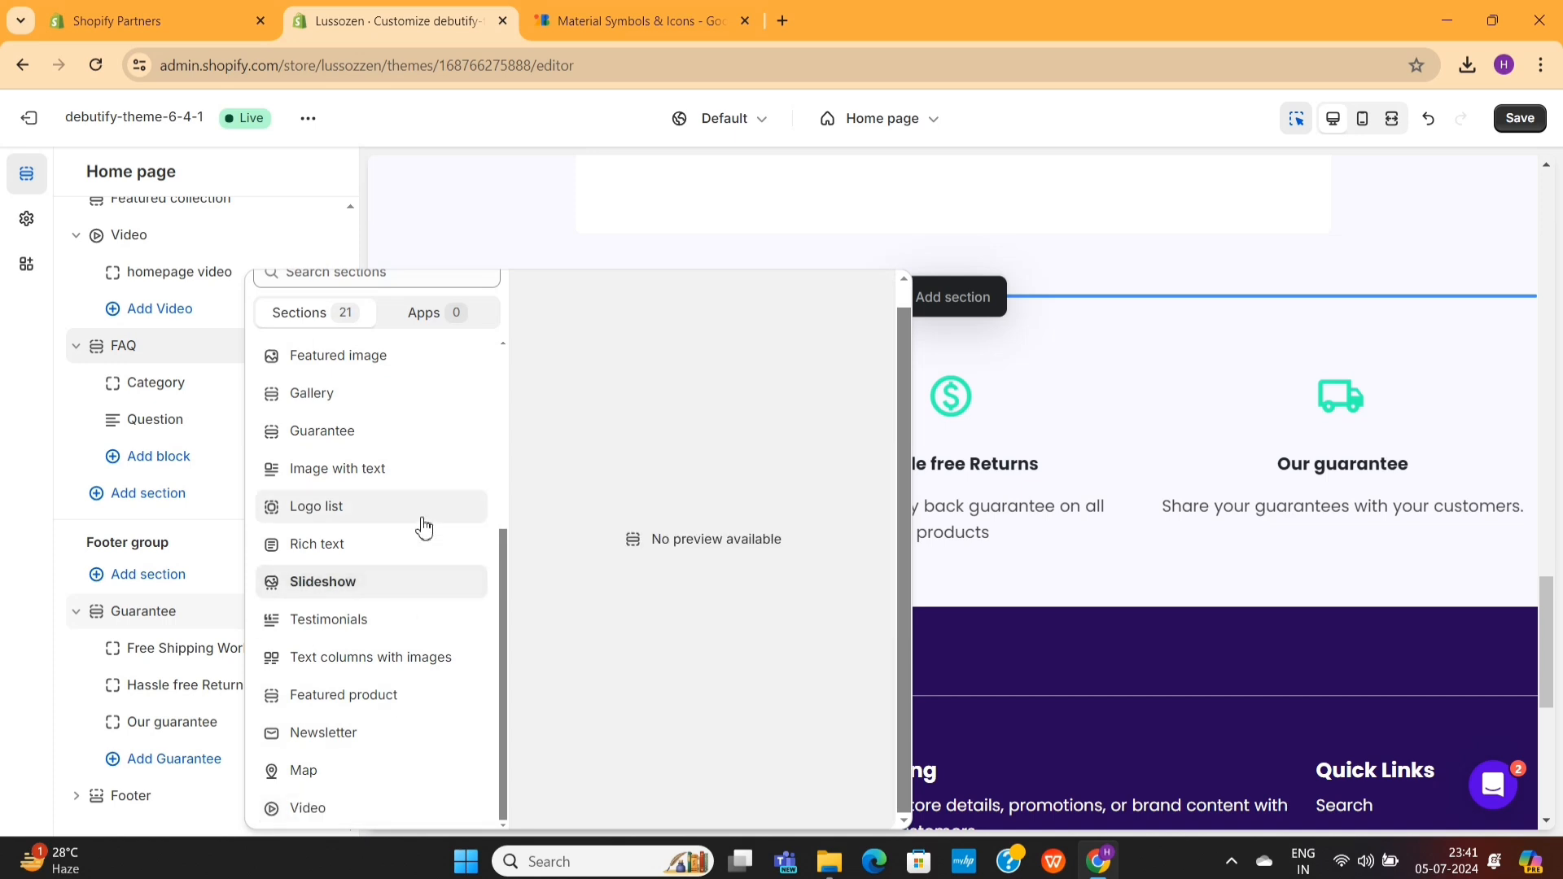
scroll(432, 491, up, 5)
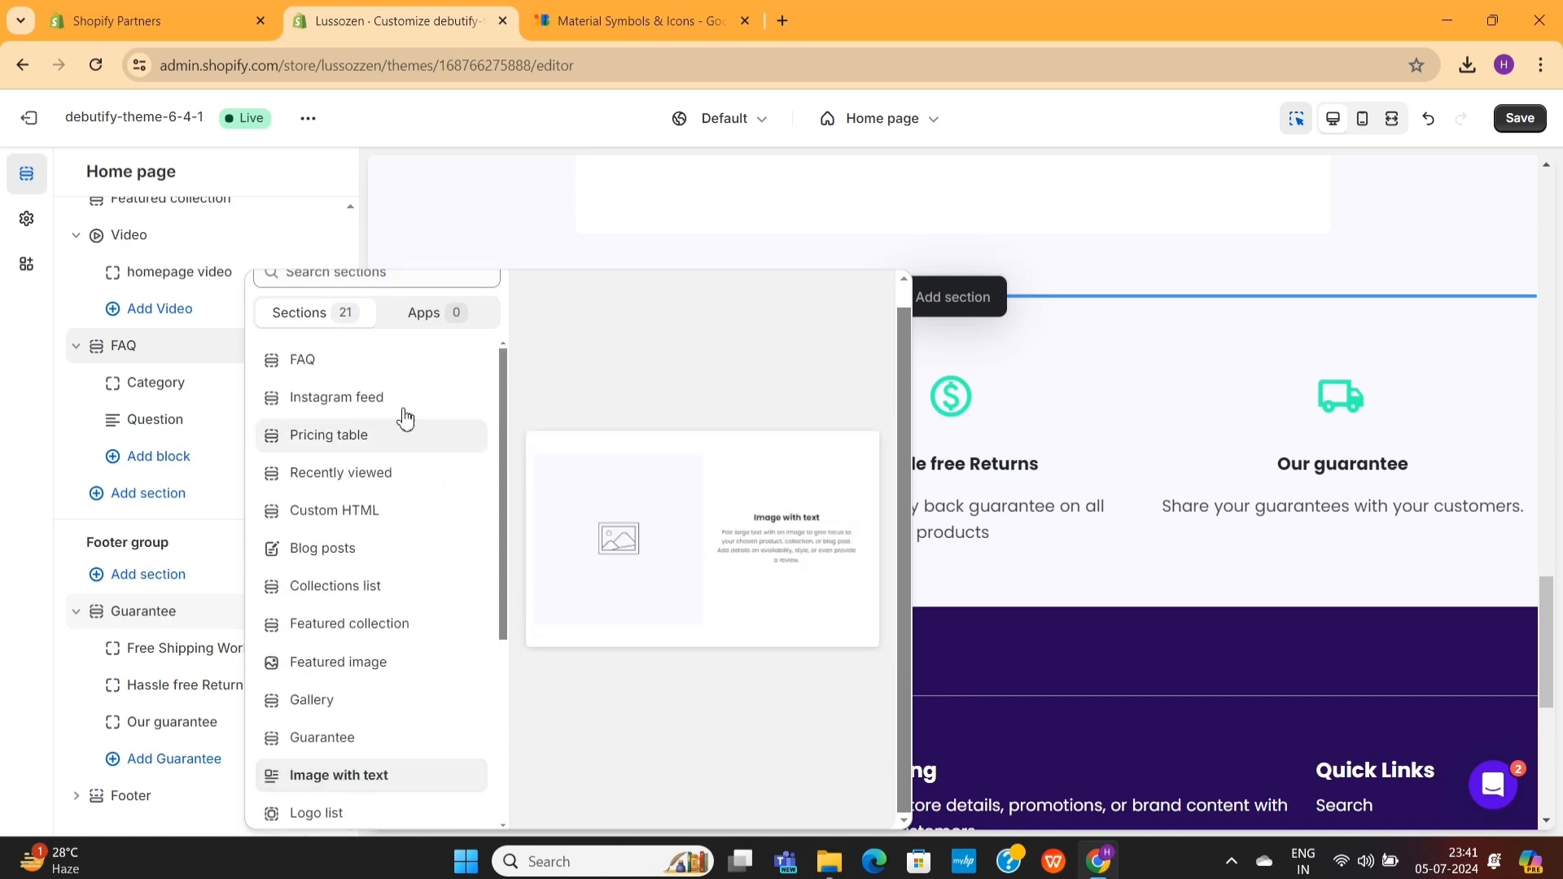
click(382, 373)
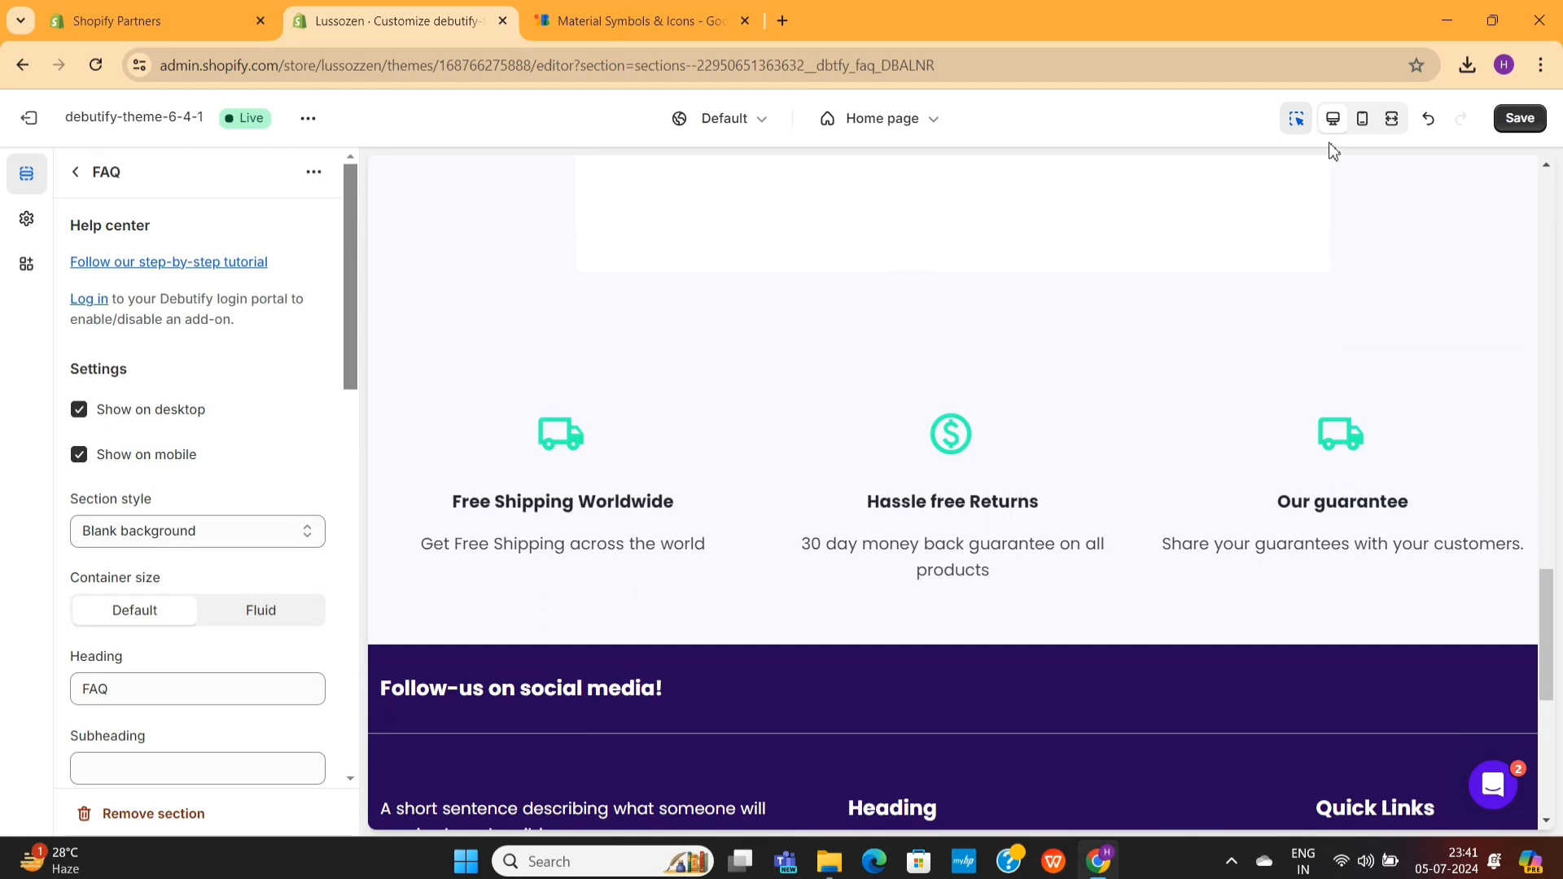
- Preview the home page in the mobile layout and examine its product, video and guarantee sections
click(1365, 120)
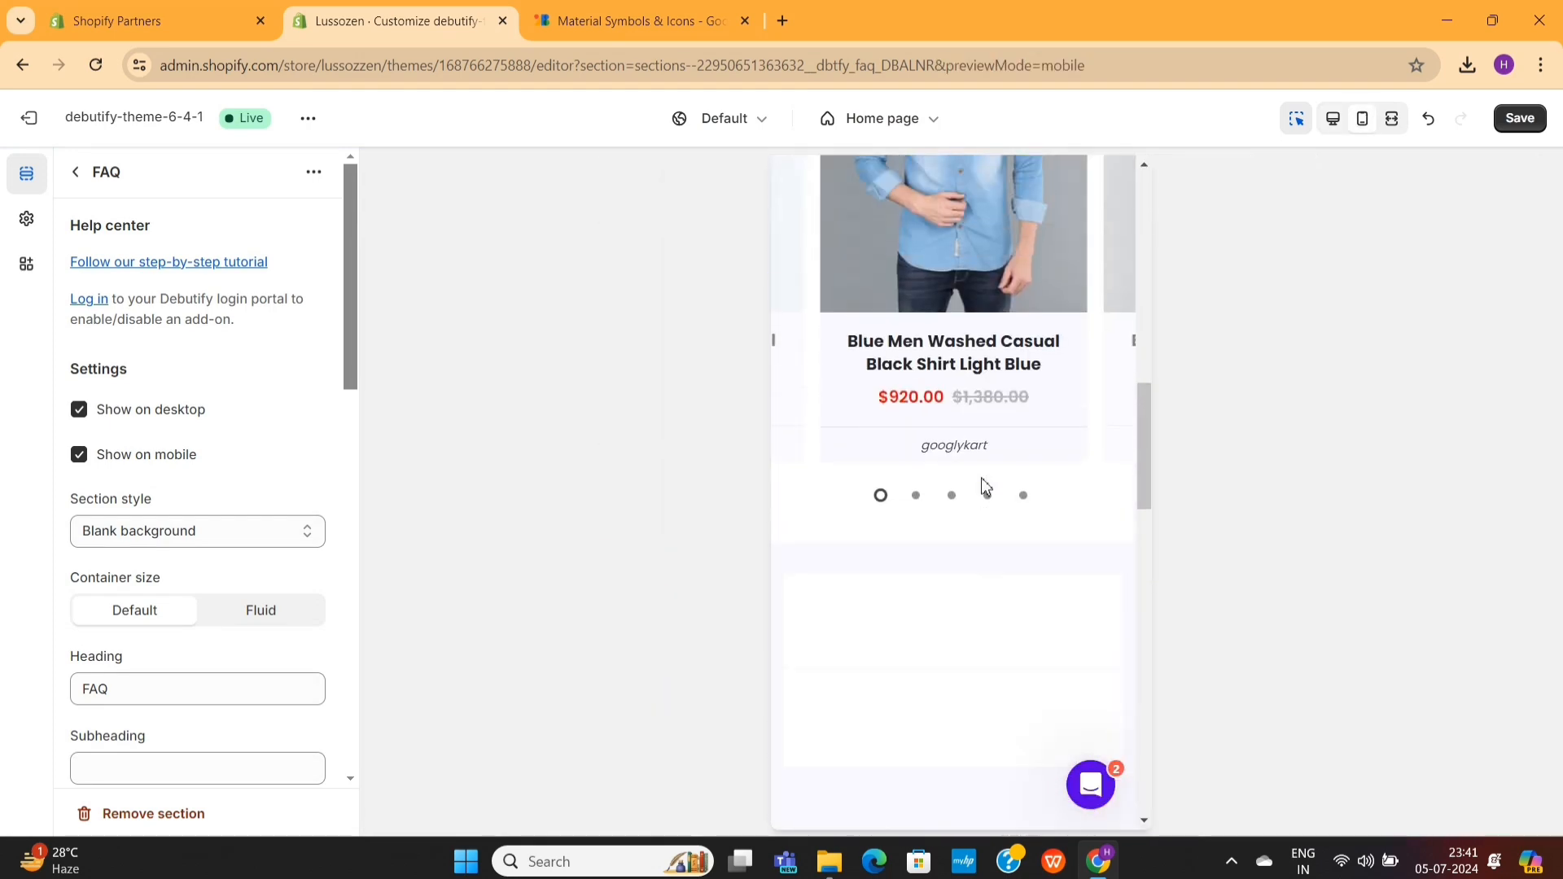
scroll(980, 484, down, 5)
scroll(980, 484, up, 8)
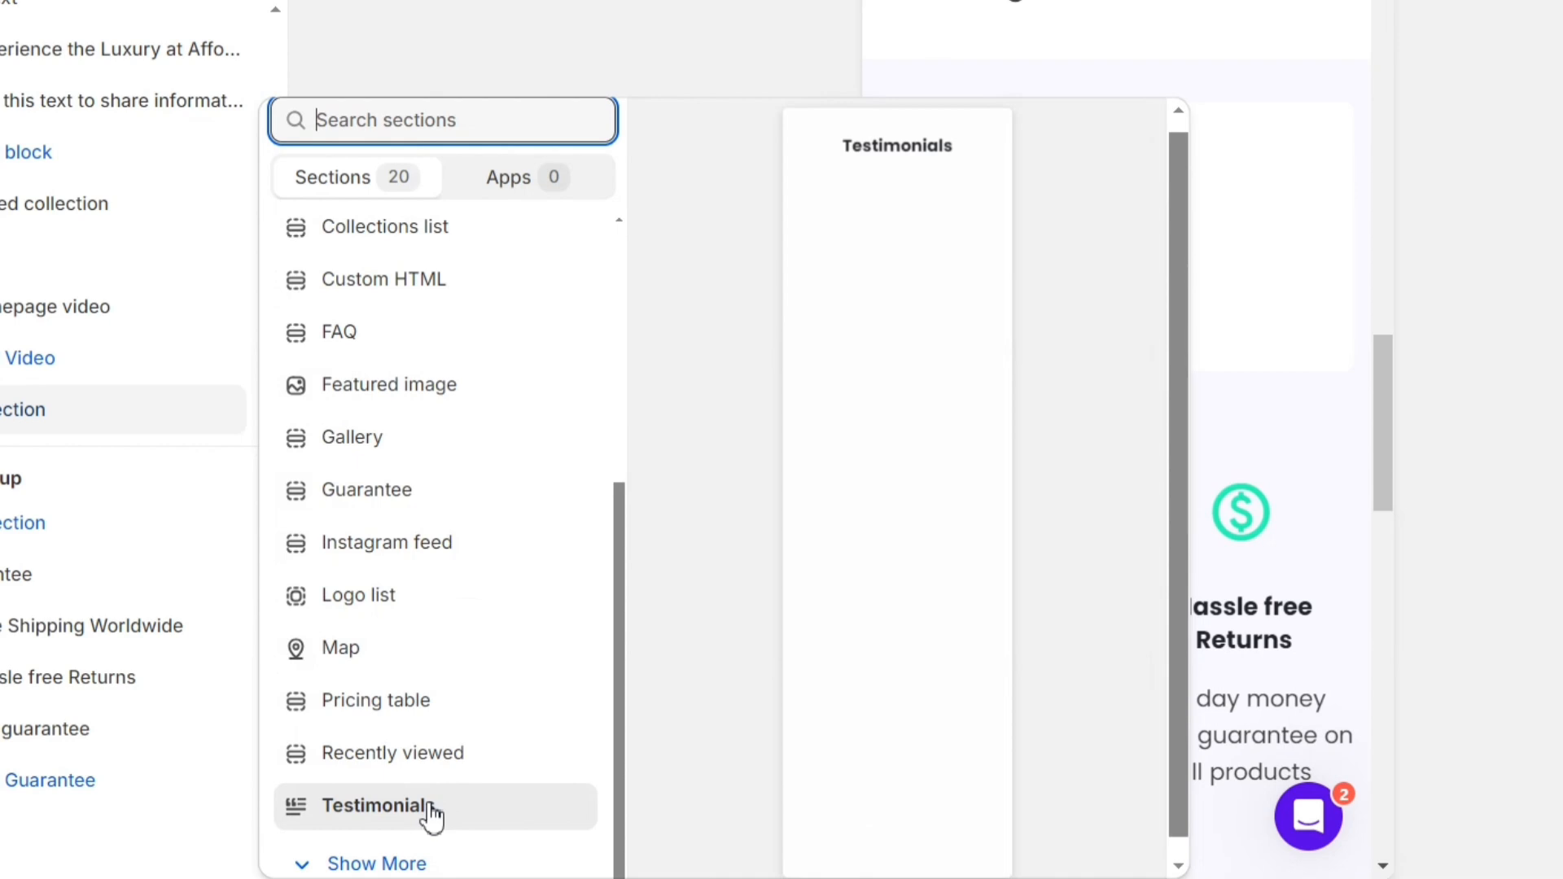
- Add a Testimonials section below the Video section on the home page
click(432, 810)
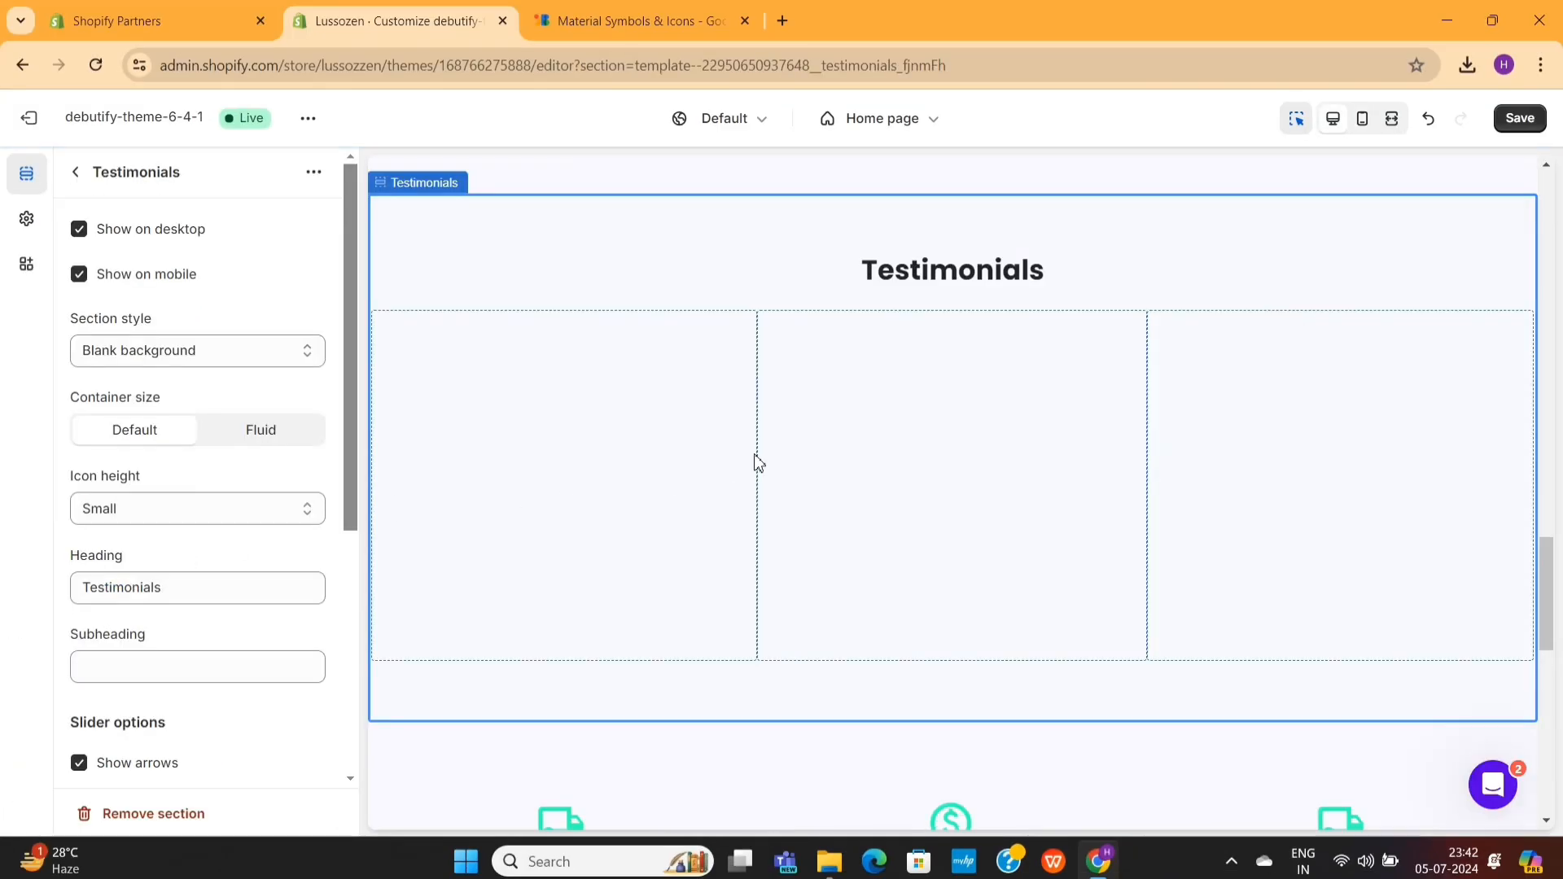
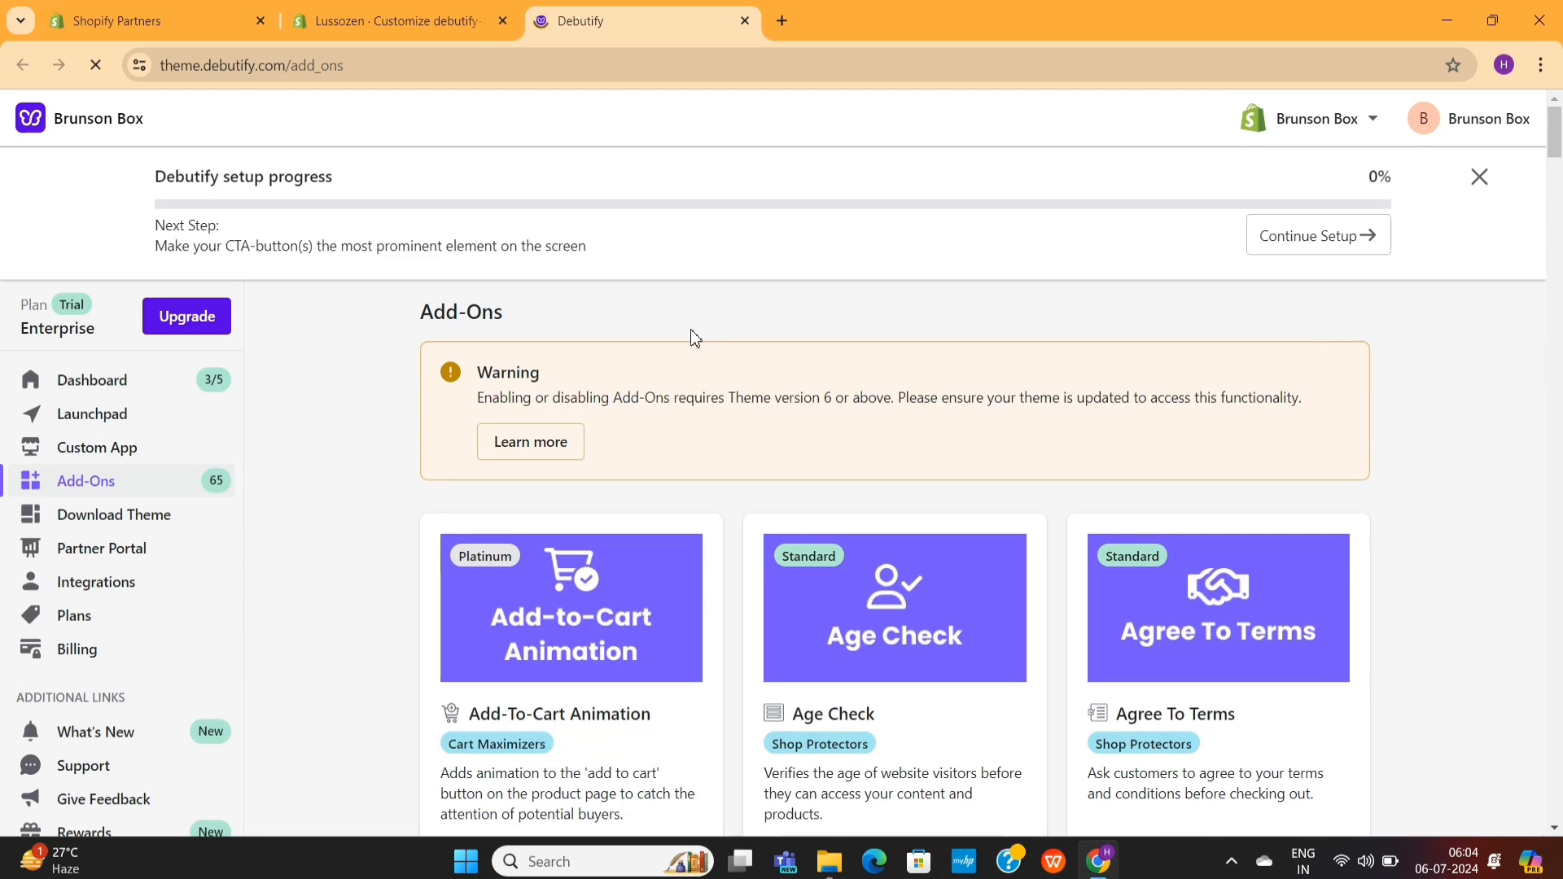
- Enable the Add-To-Cart Animation and Age Check add-ons in the Debutify portal
scroll(693, 338, down, 3)
click(462, 599)
click(829, 533)
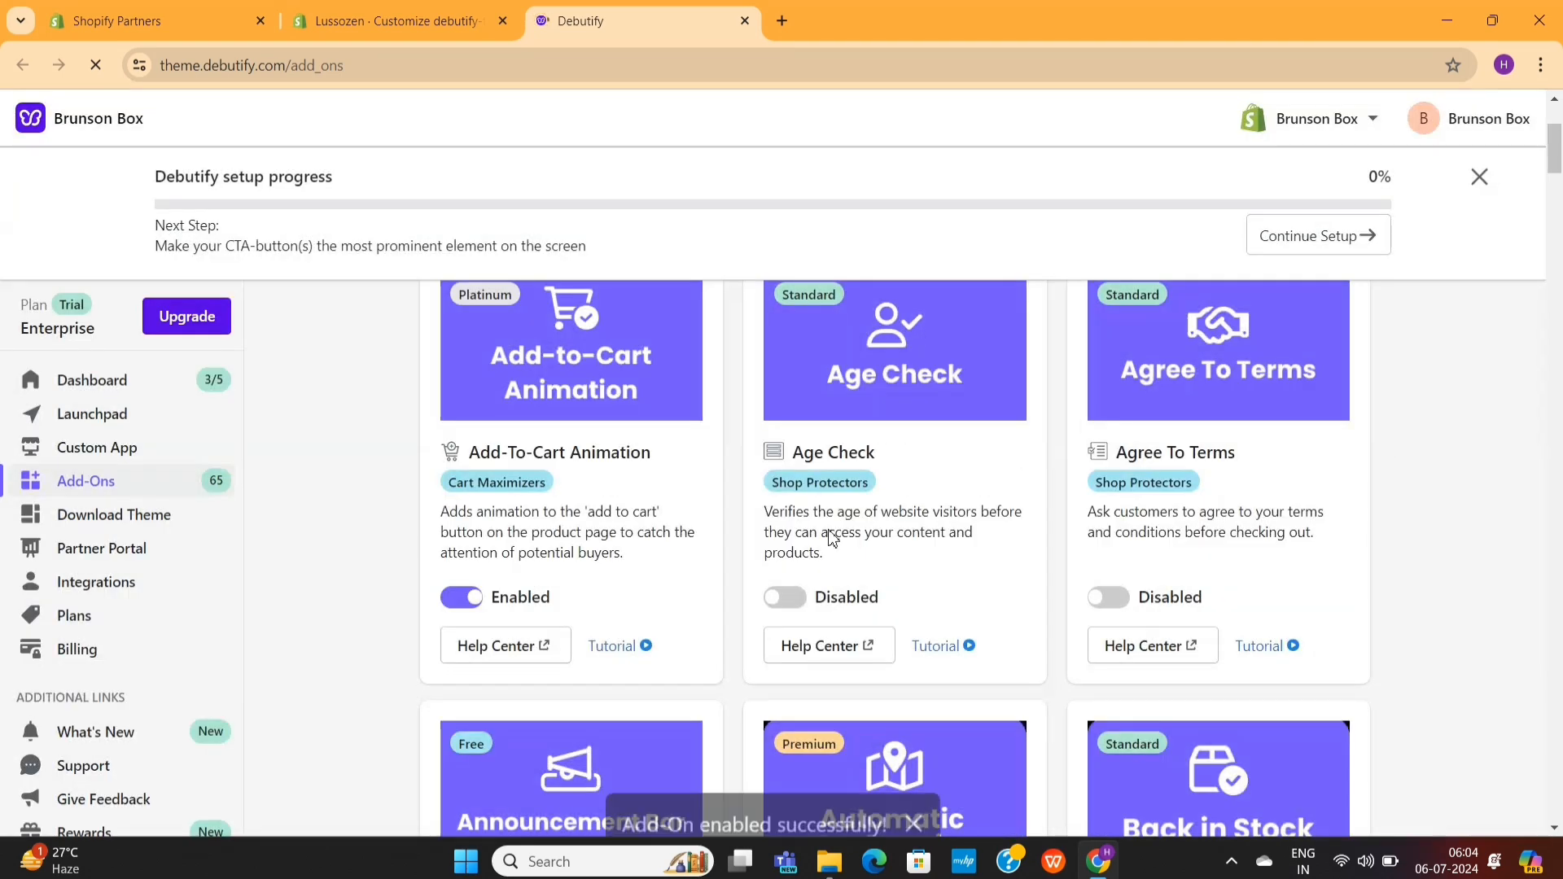
click(783, 598)
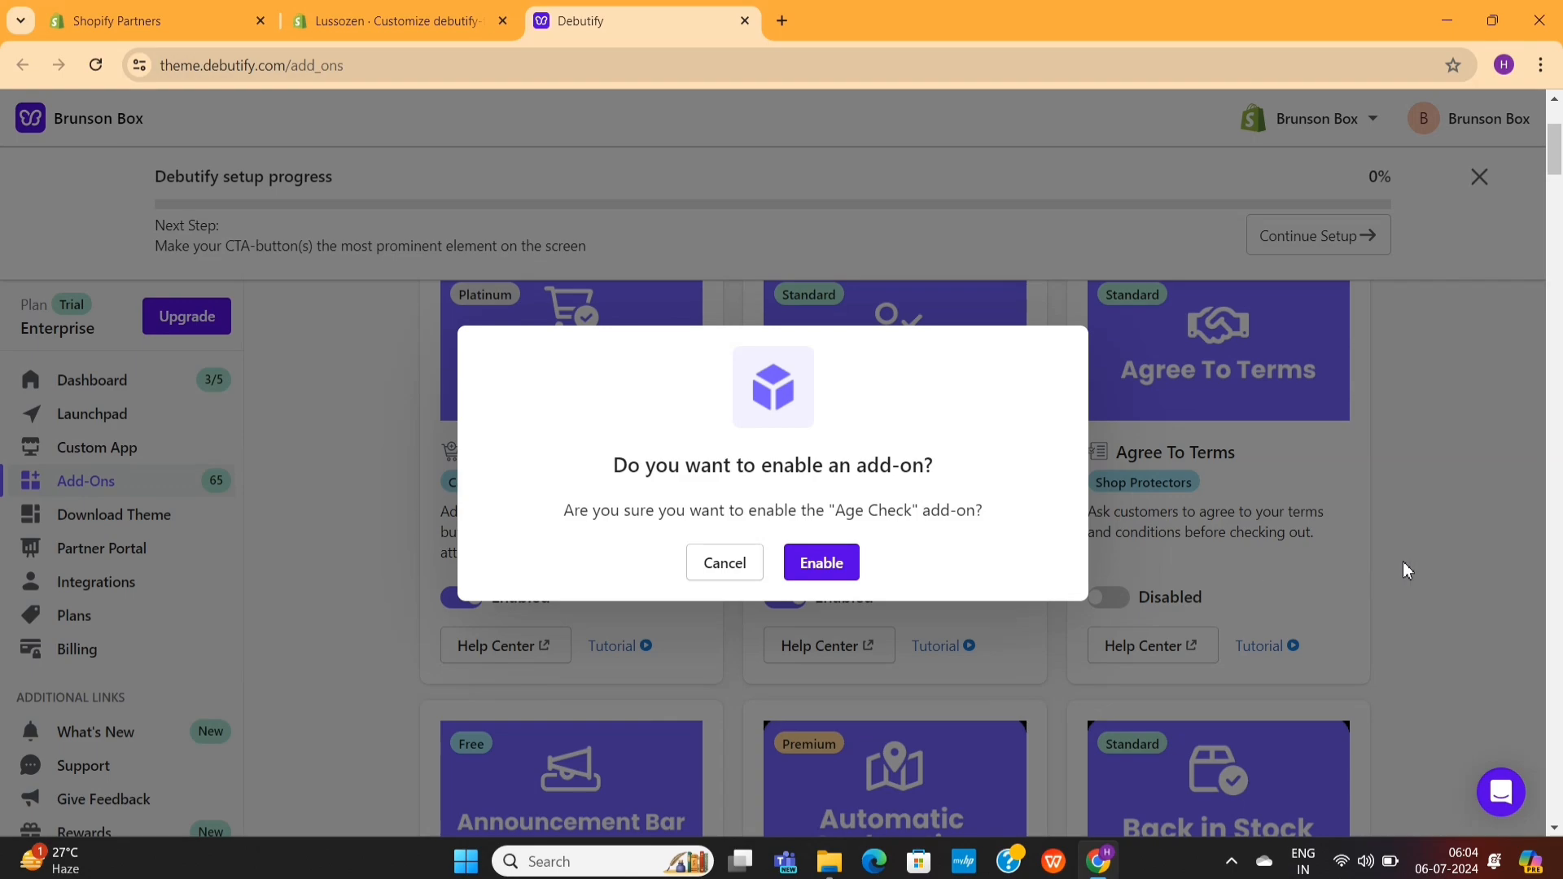
key(Return)
- Enable the Wish List and Upsell Pop-Up add-ons
scroll(1404, 563, down, 10)
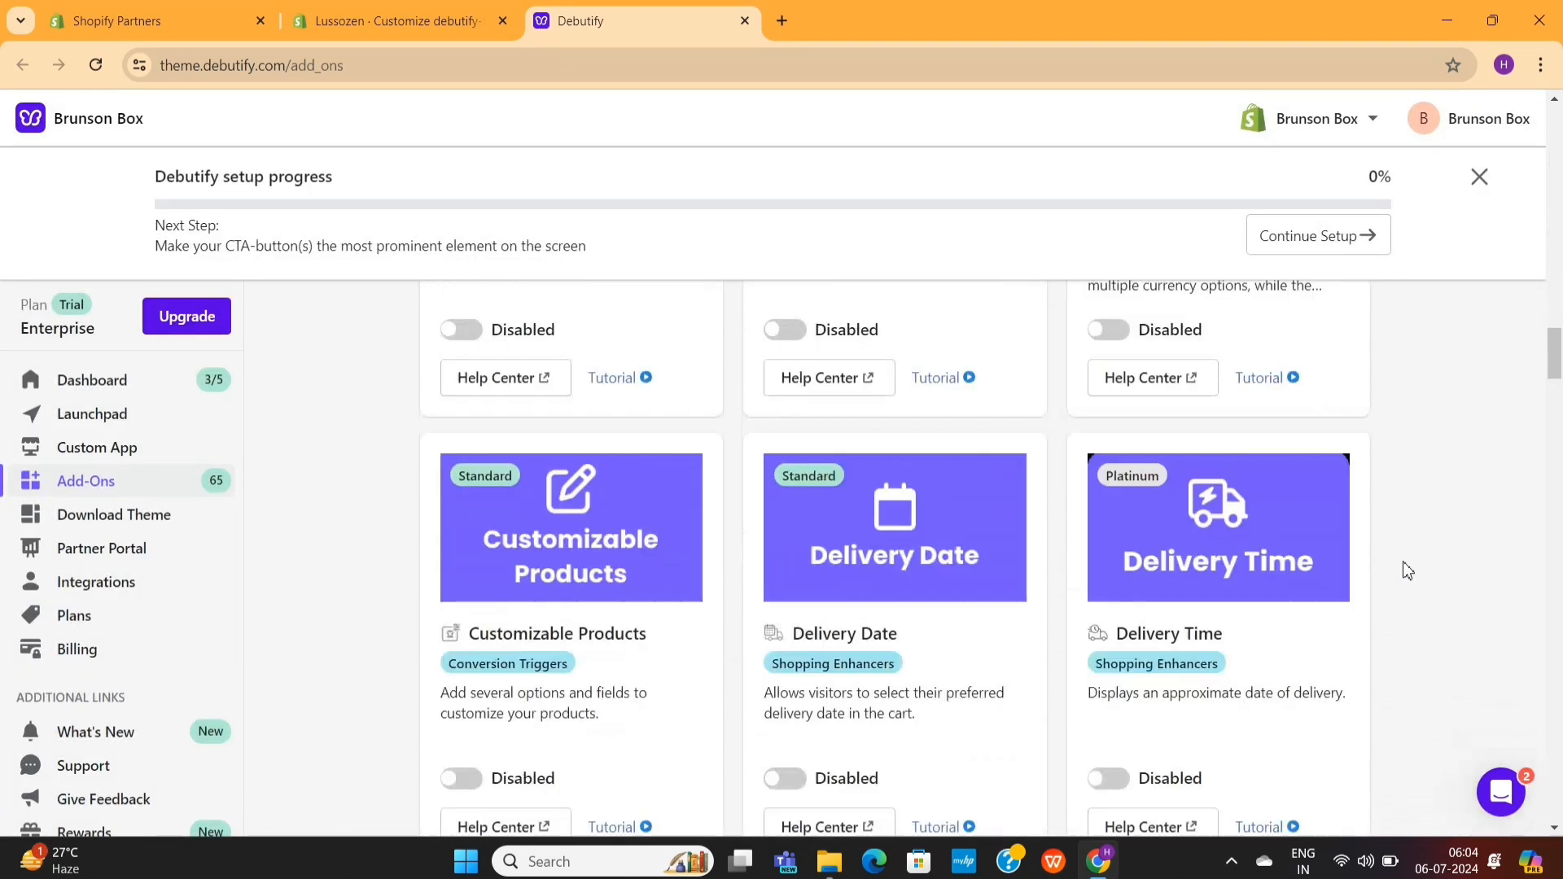
scroll(1408, 570, down, 20)
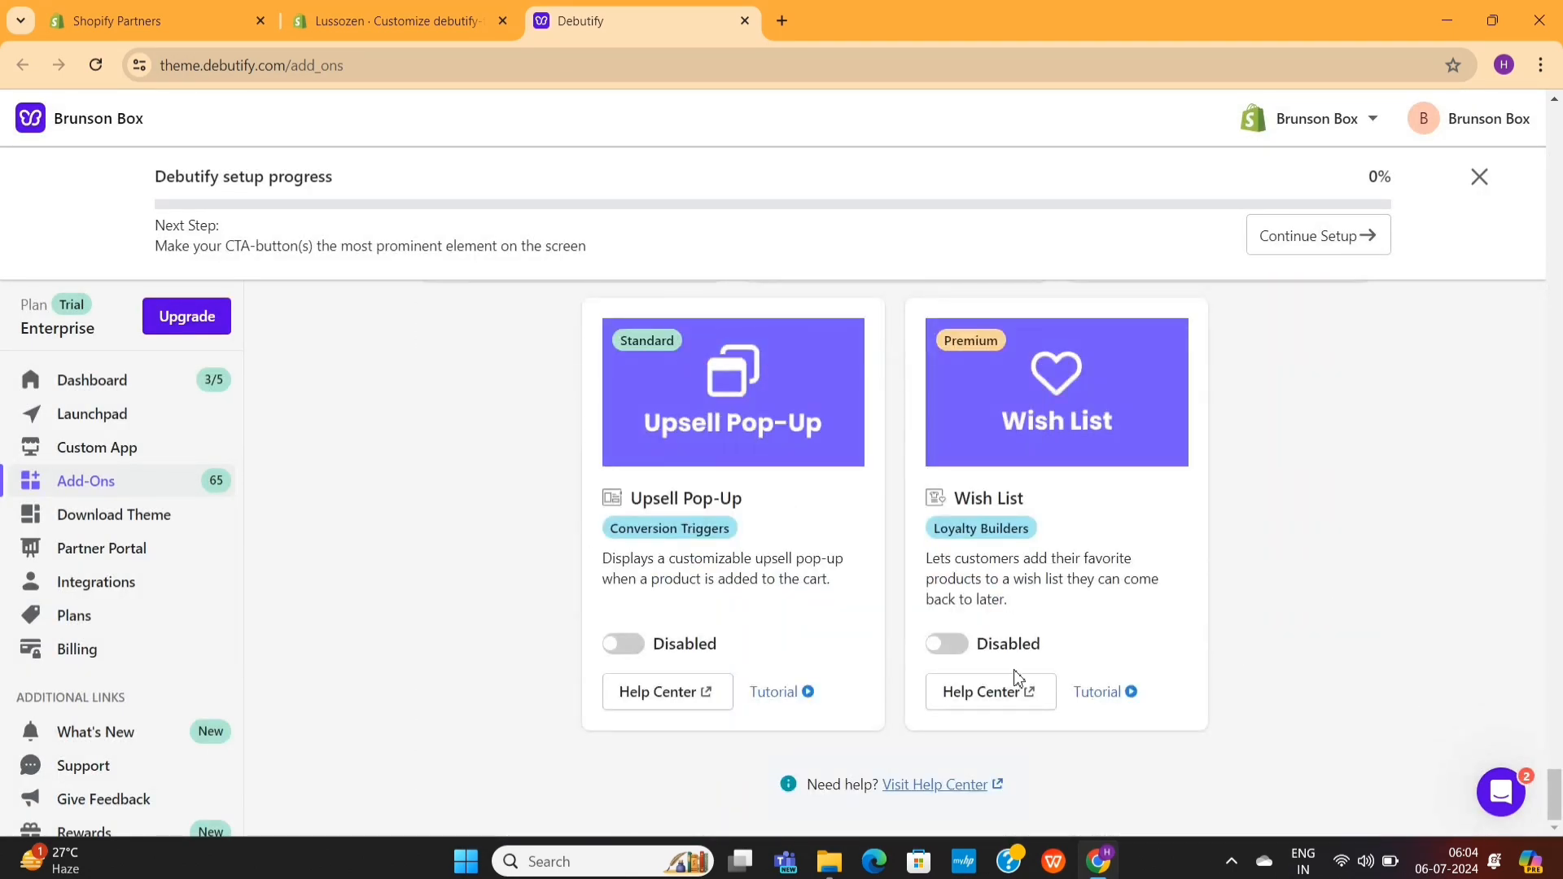
click(944, 644)
click(822, 565)
click(621, 645)
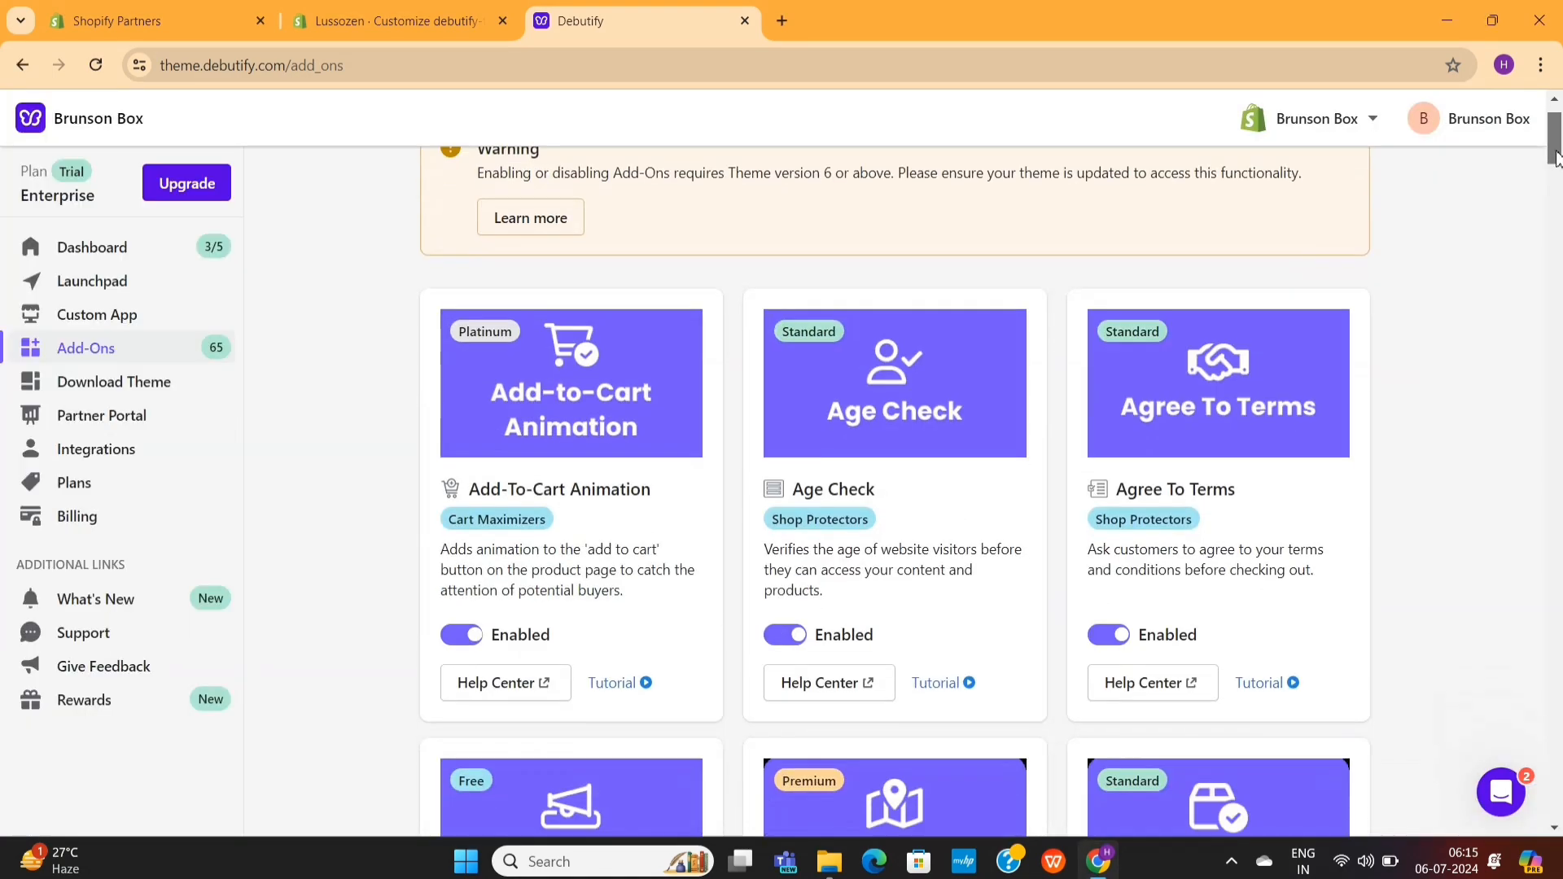
- Look through the add-ons list and reload the Lussozen theme editor, discarding its unsaved changes
scroll(1557, 259, down, 15)
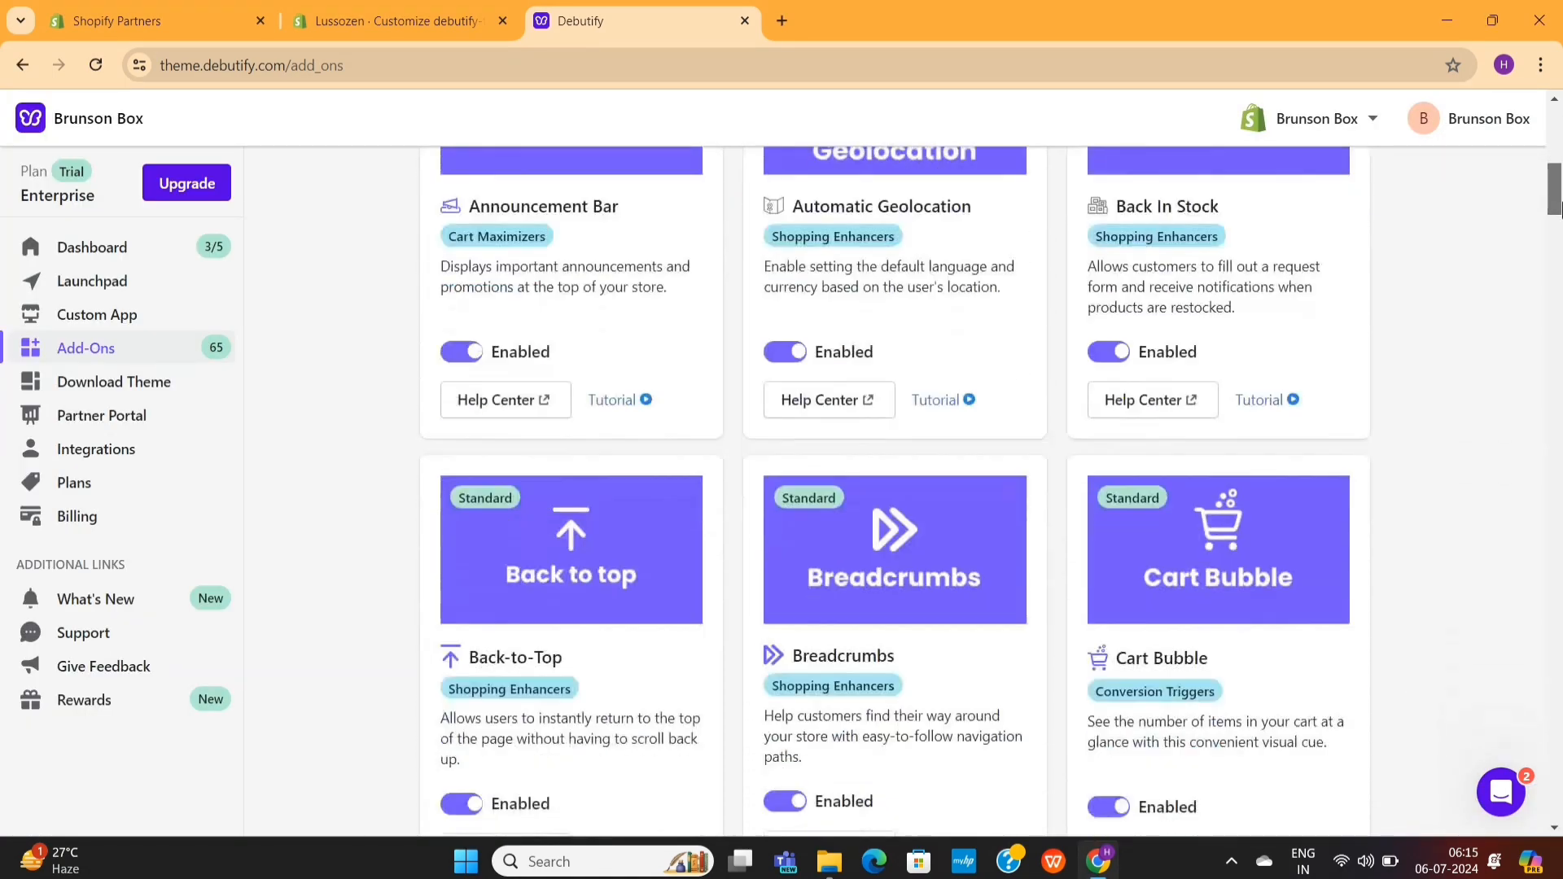
scroll(1557, 259, down, 10)
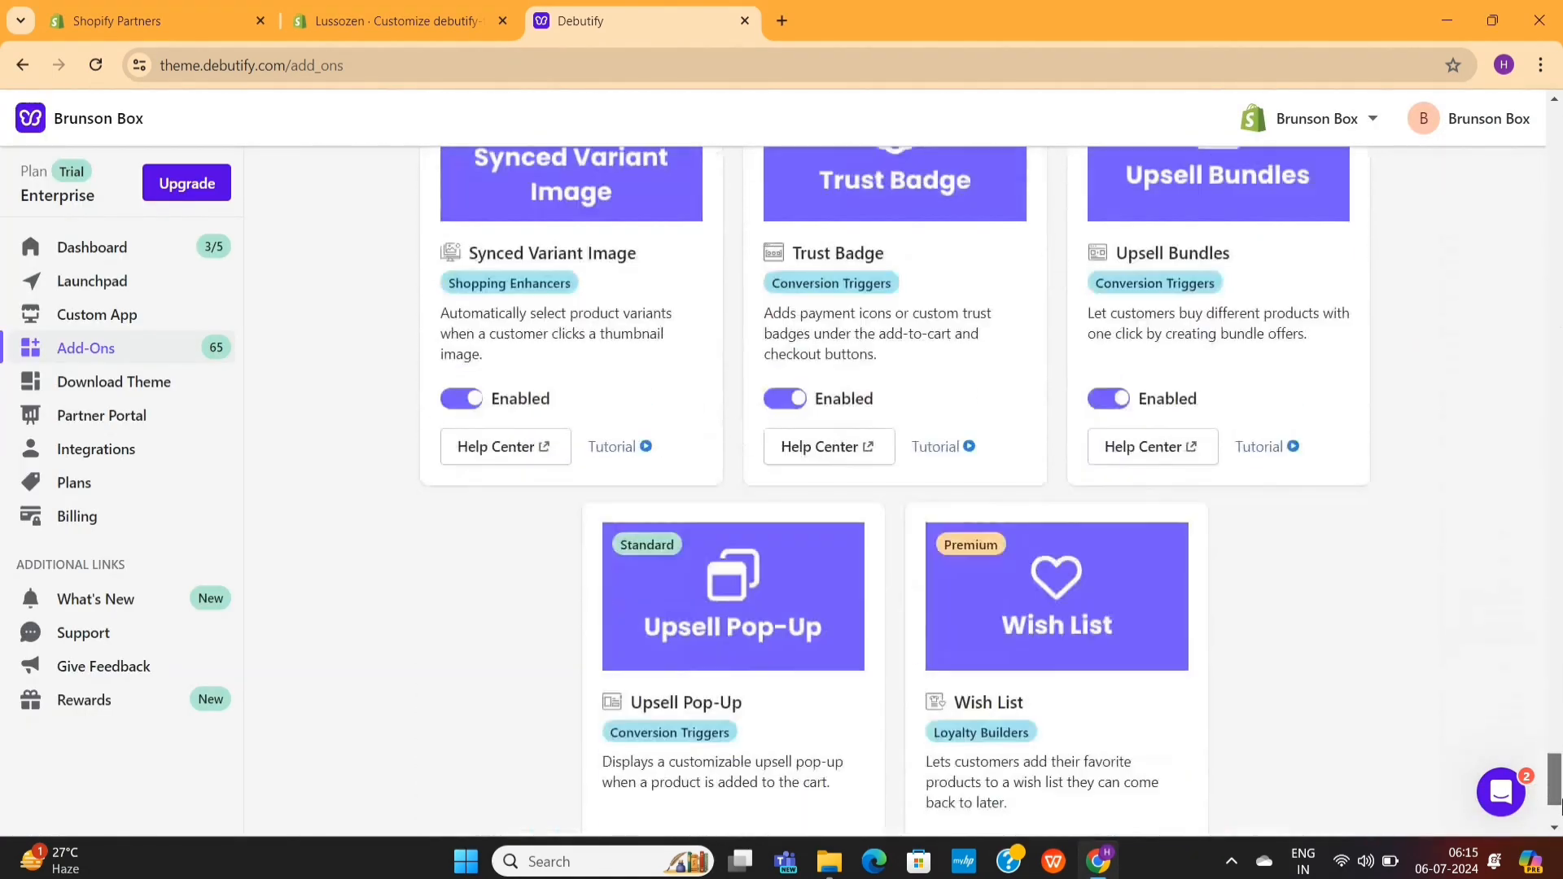
click(399, 19)
click(96, 65)
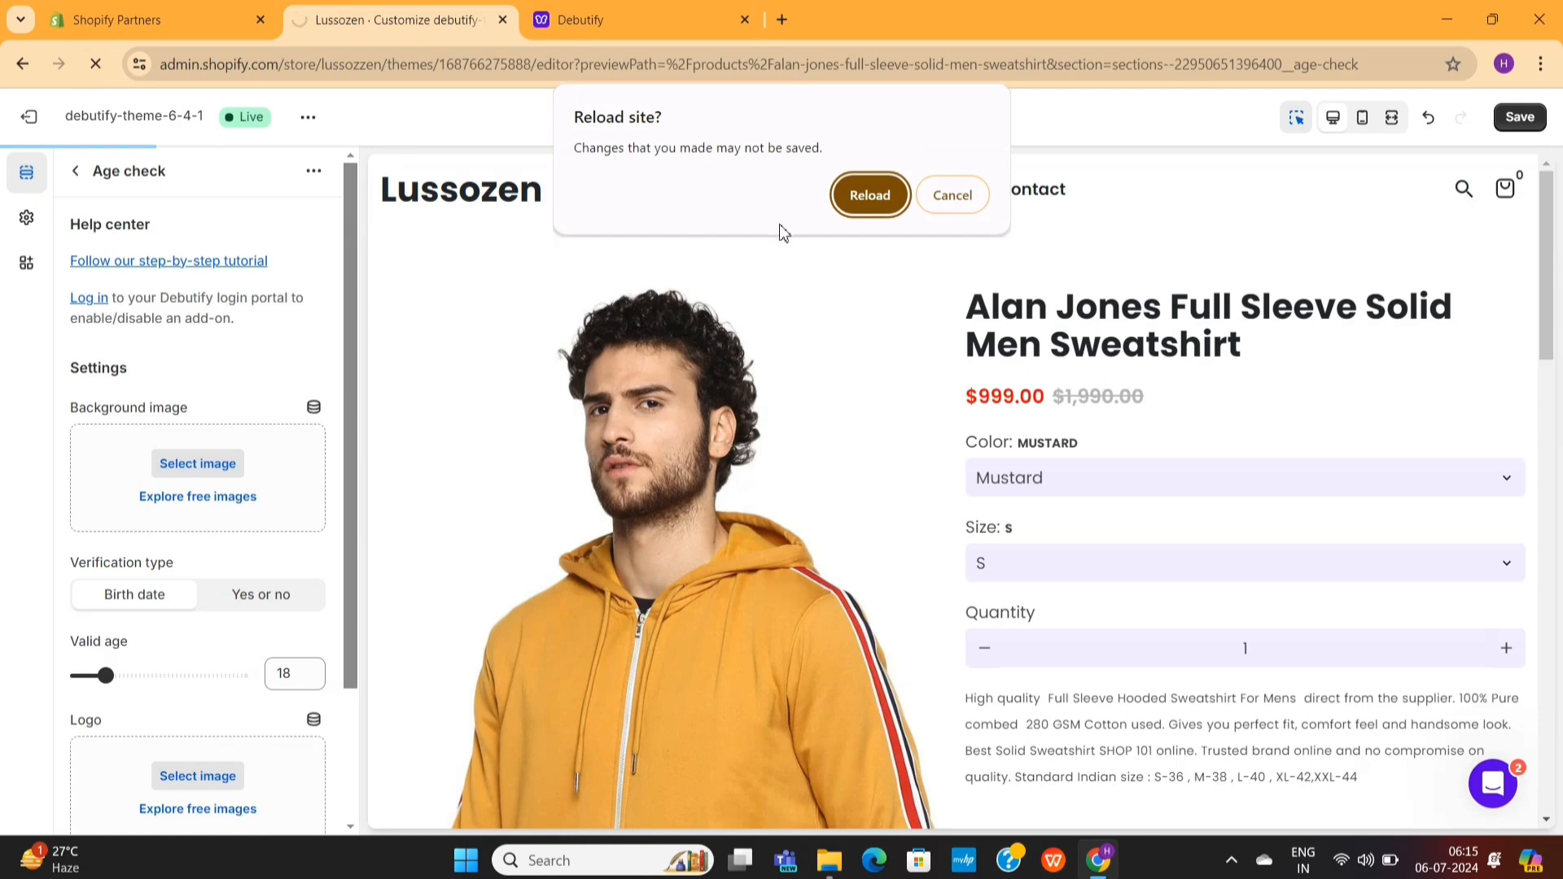
click(869, 195)
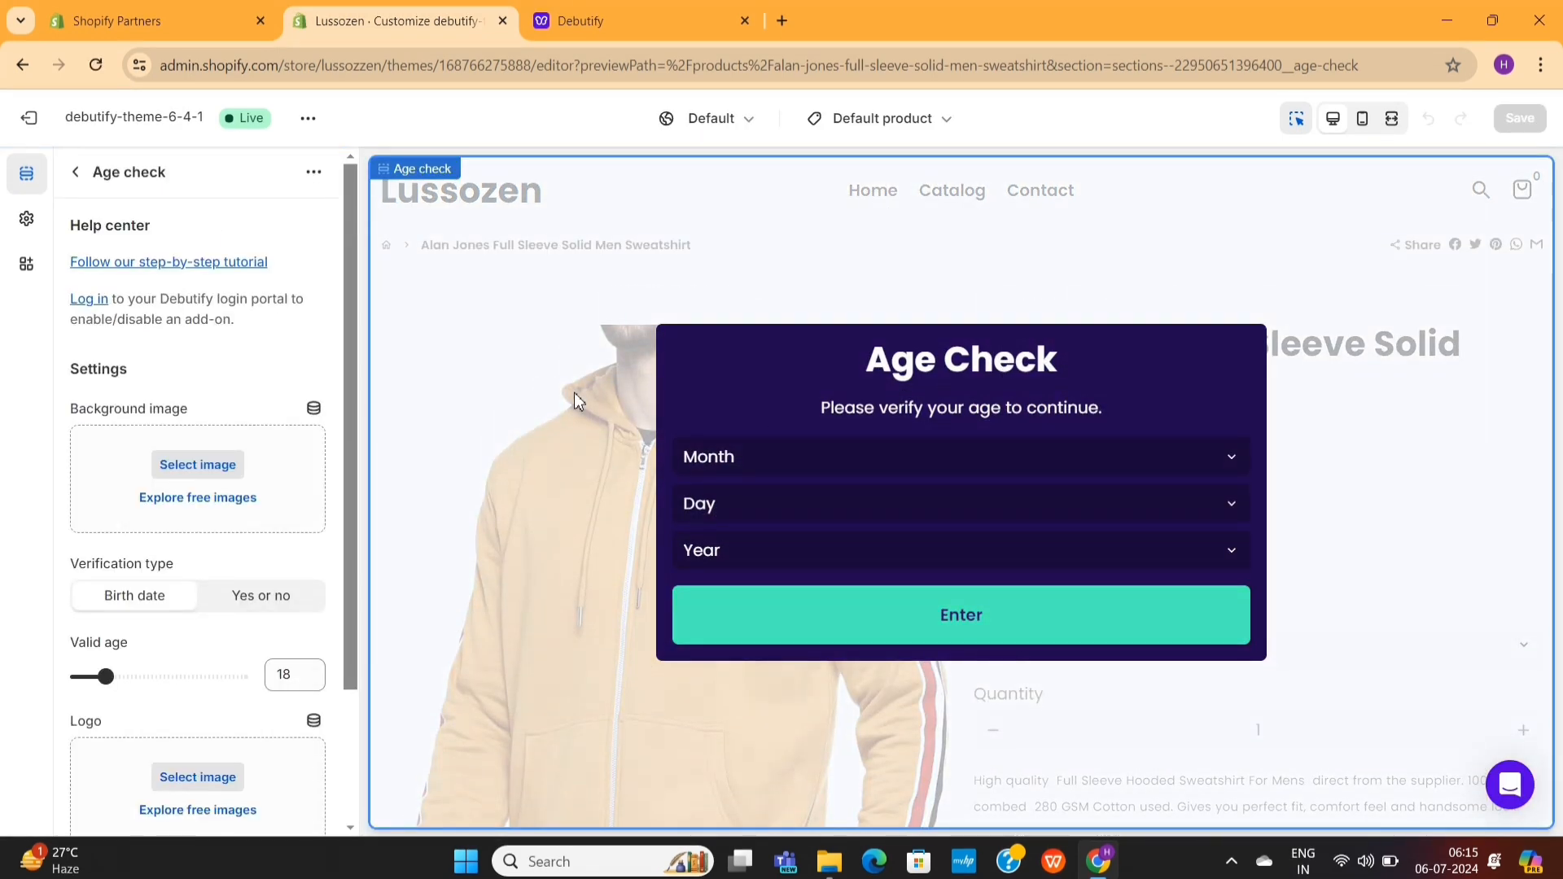
- Leave the Age check settings, open the home page in the editor and try its quick compare and back-to-top buttons
click(73, 174)
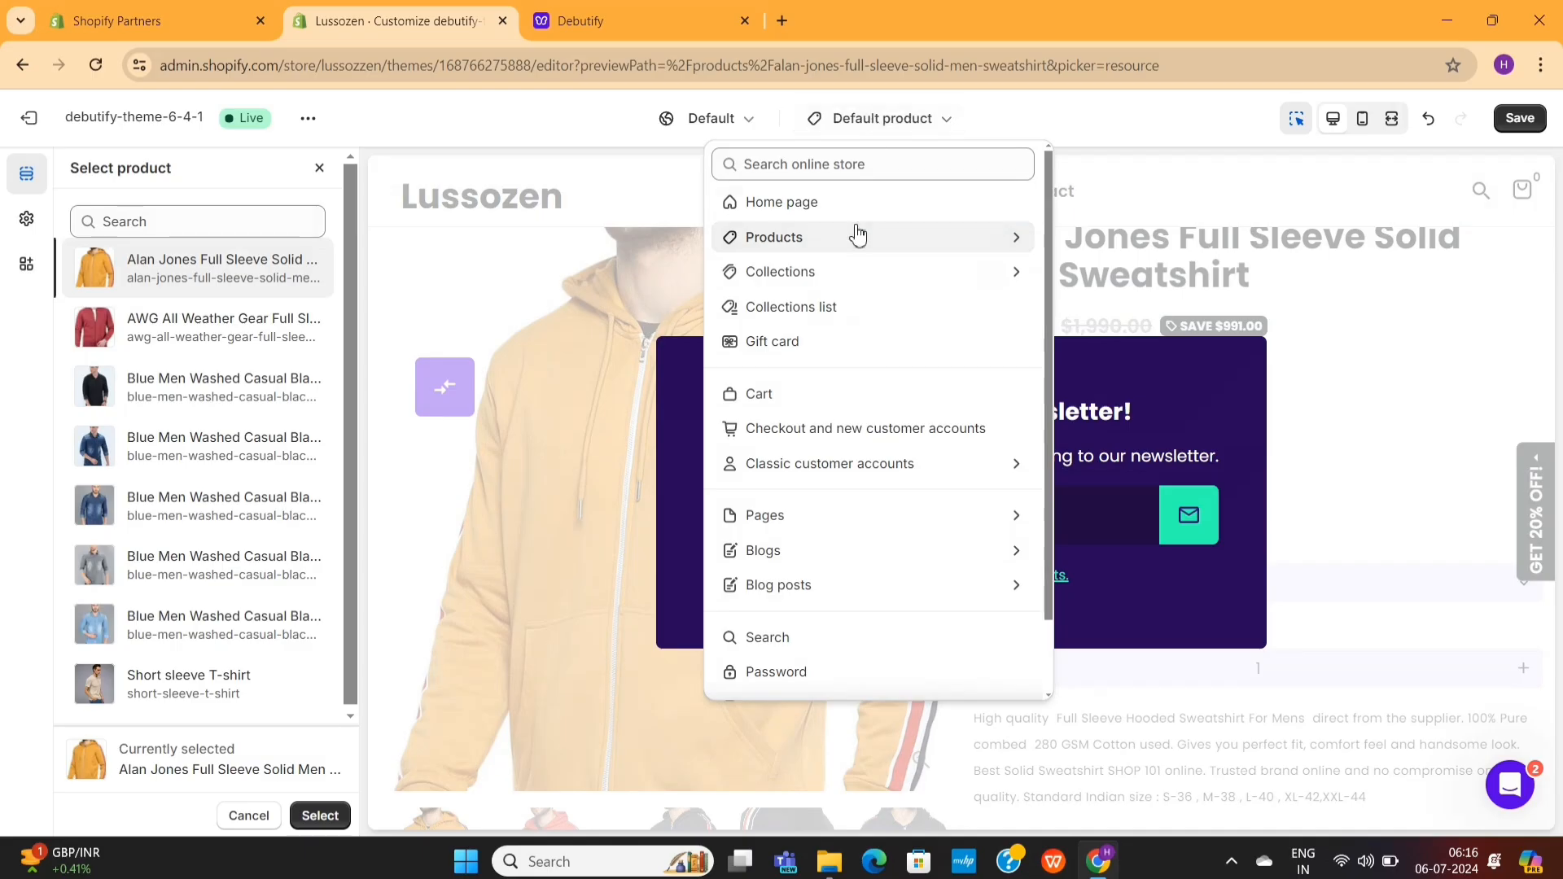
click(842, 214)
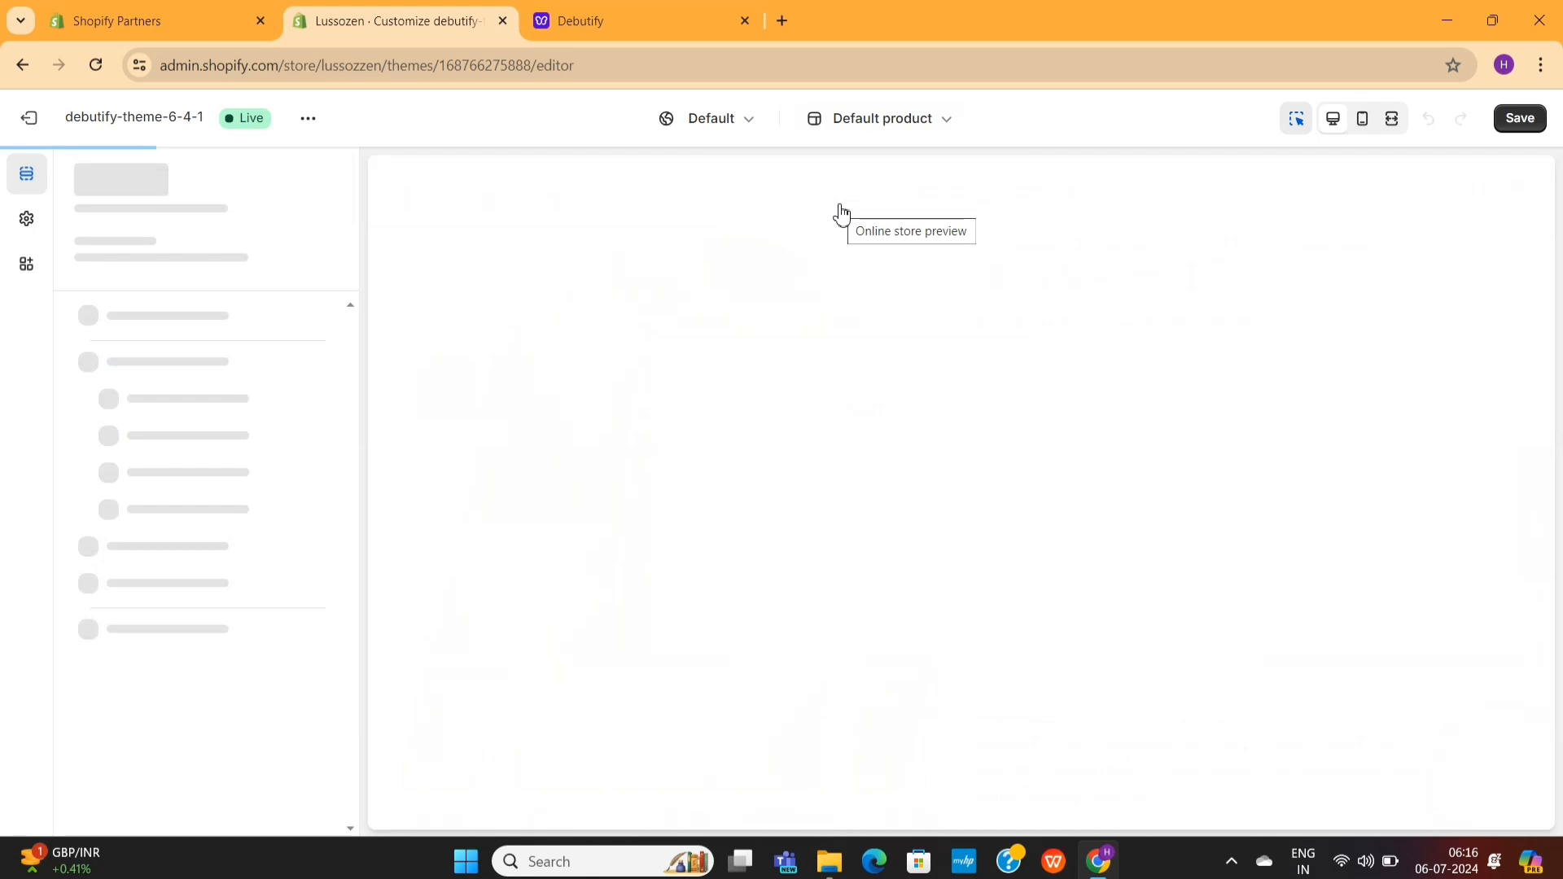
scroll(952, 380, down, 10)
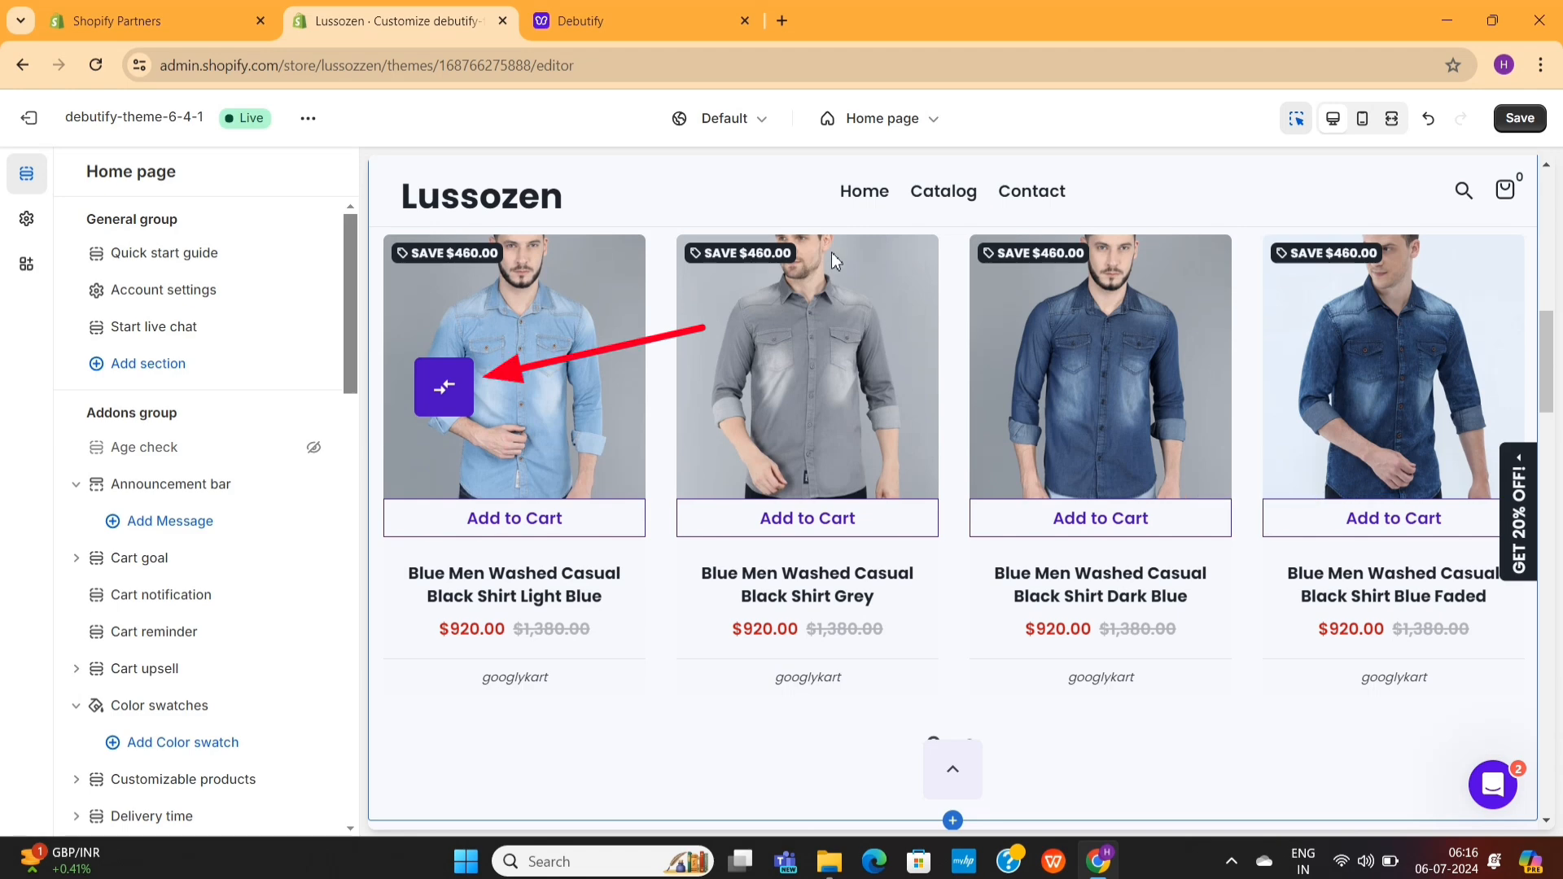
scroll(832, 259, down, 5)
click(429, 394)
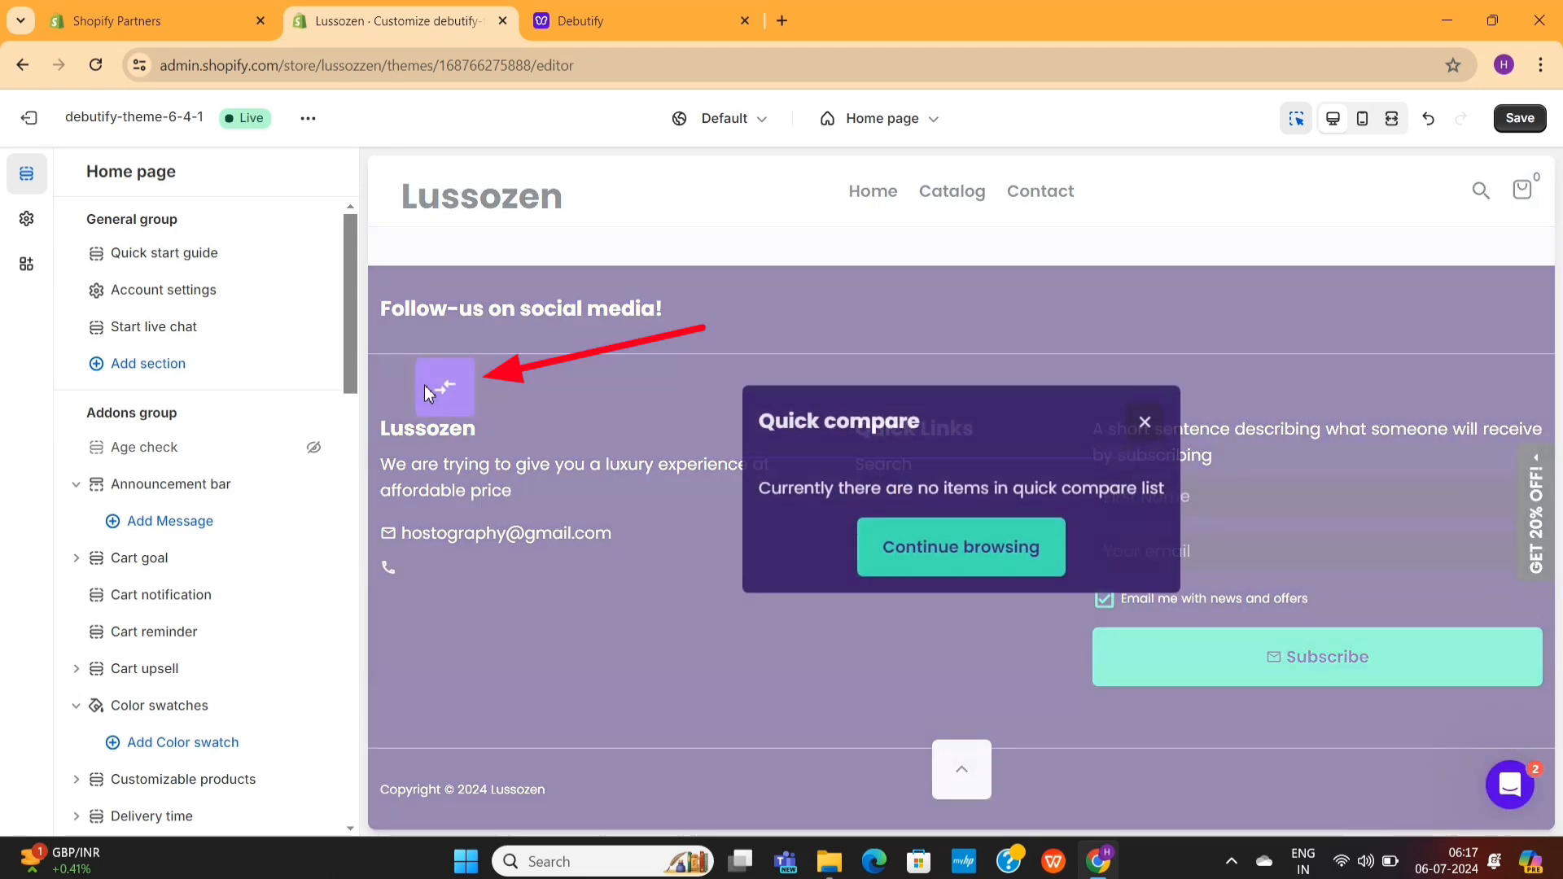
click(1145, 427)
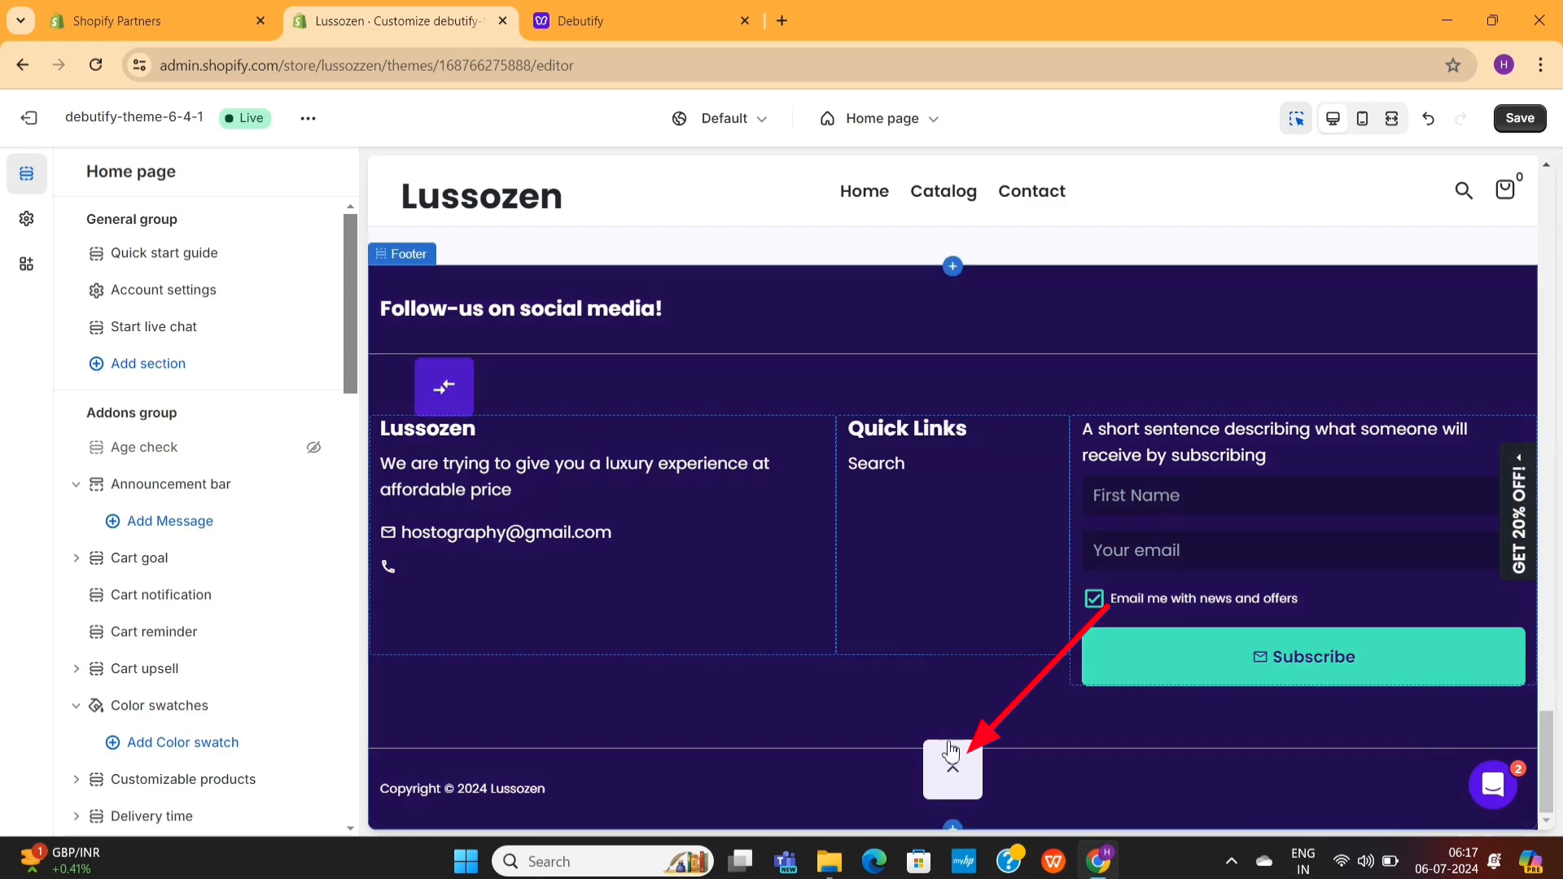
click(951, 750)
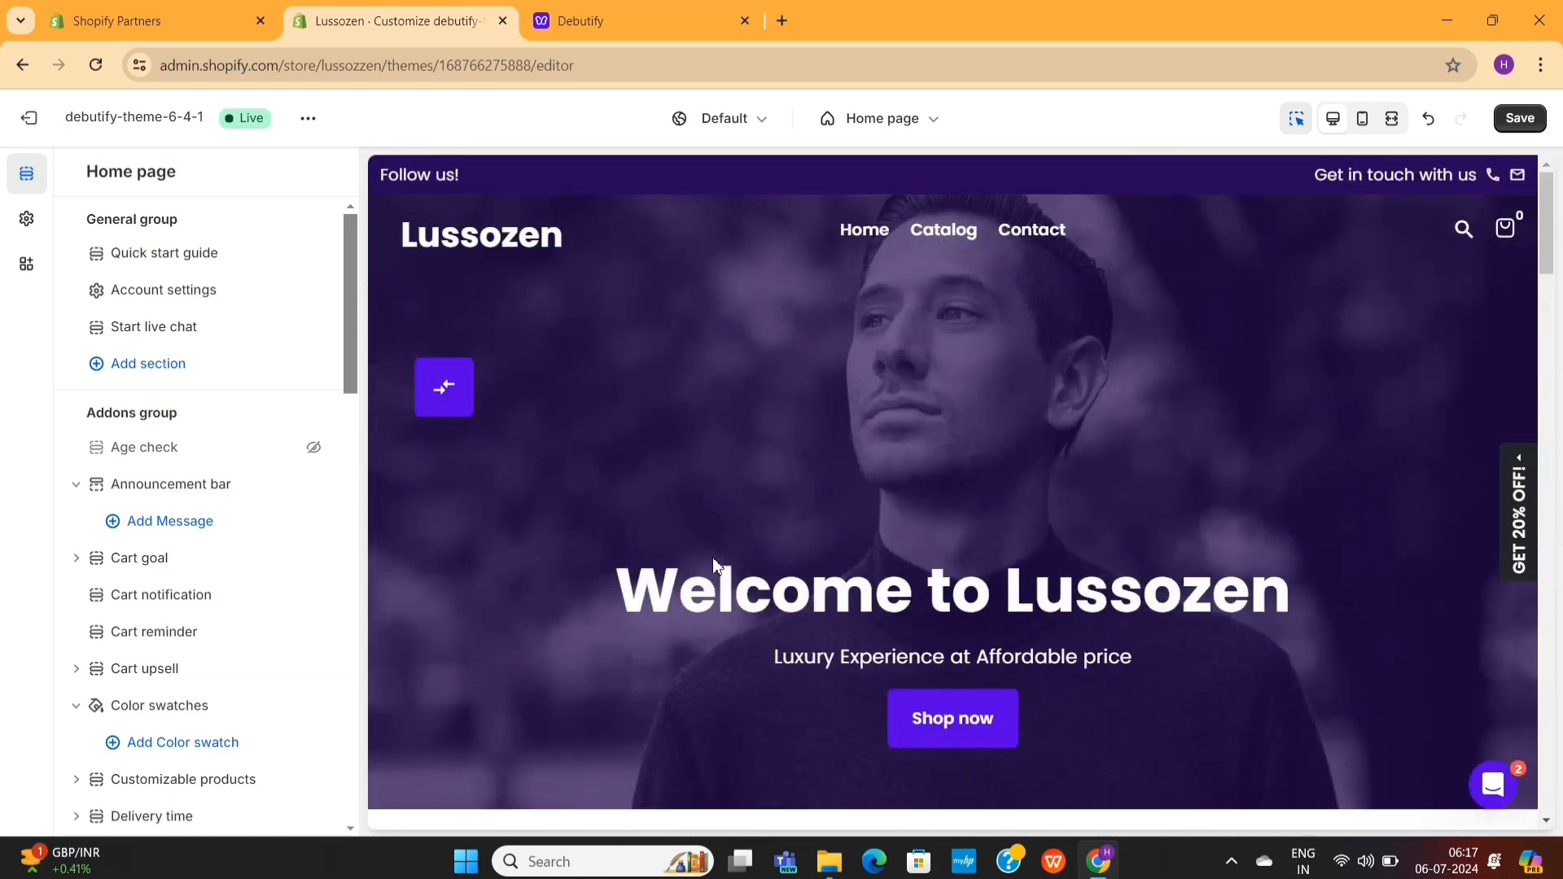
scroll(712, 557, down, 10)
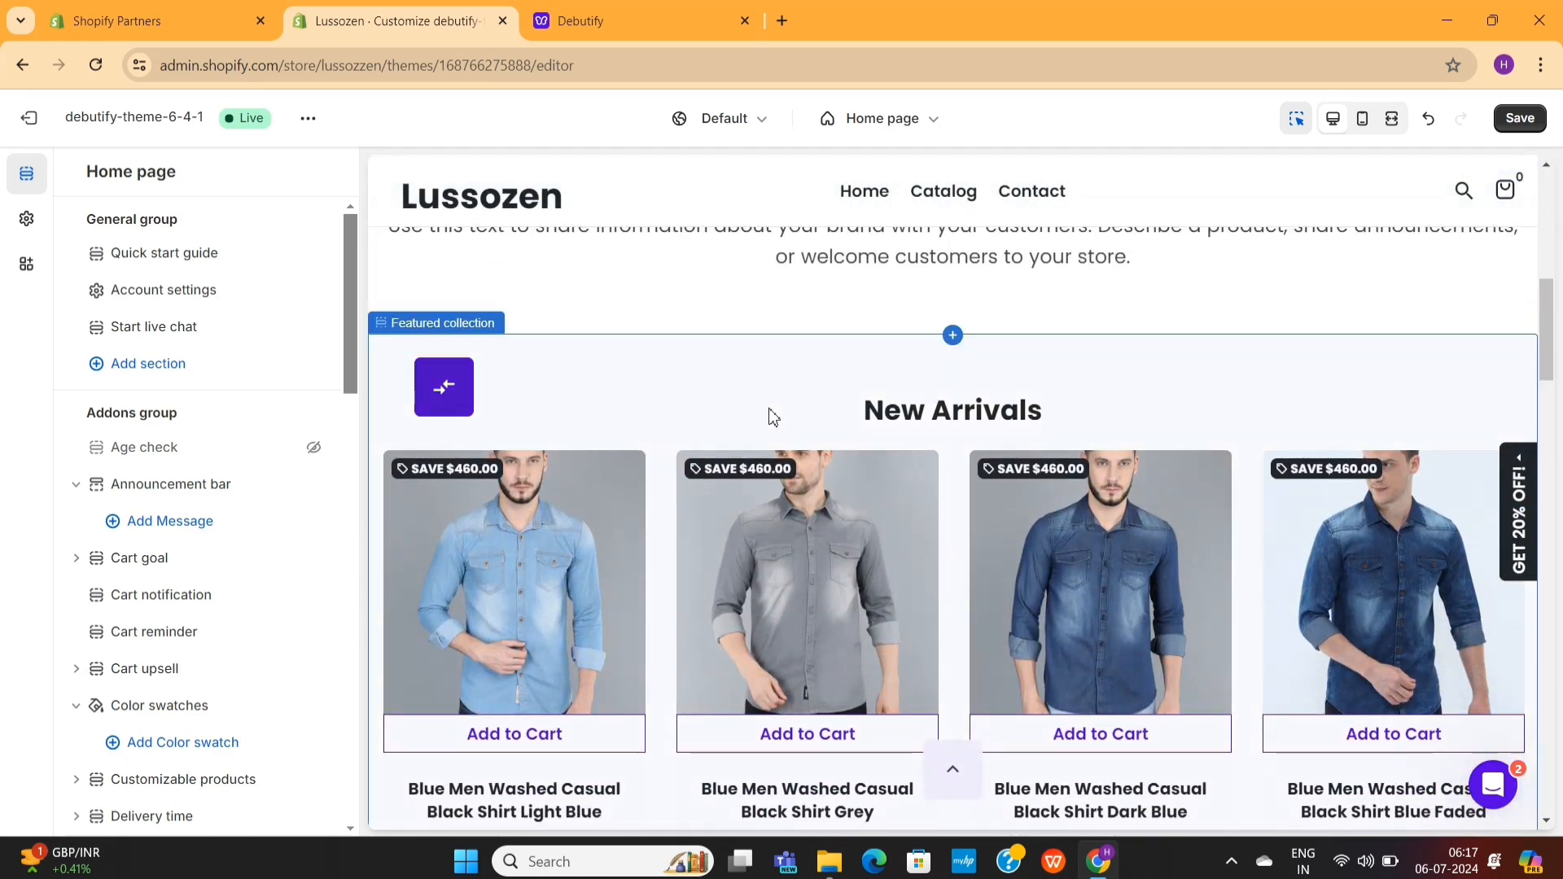
click(772, 417)
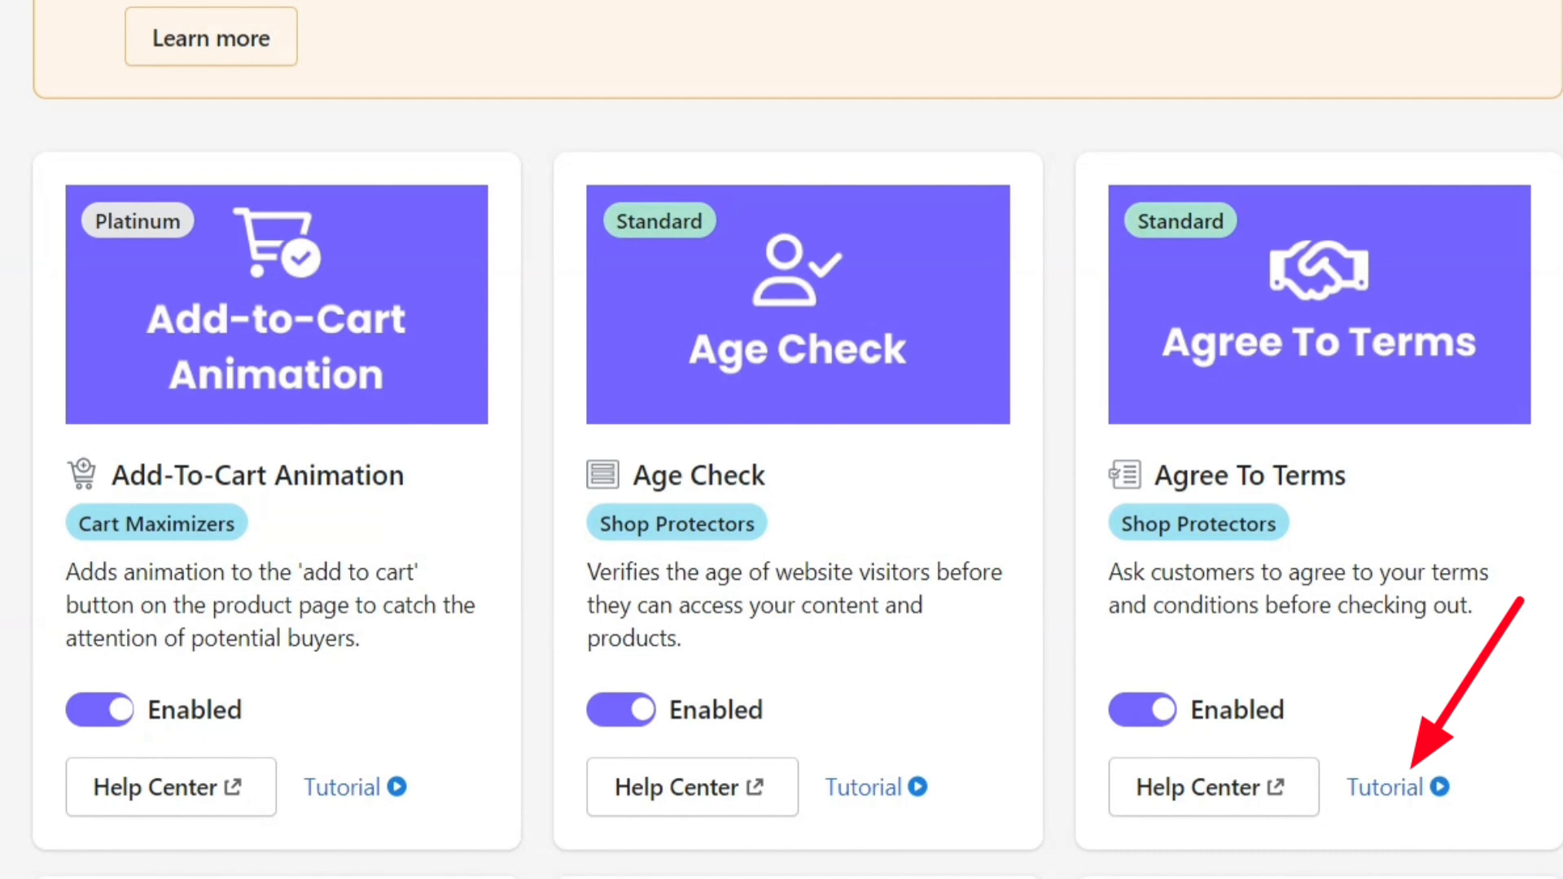
- Examine the Debutify add-on cards, their plan levels and their descriptions through the whole list
scroll(798, 440, down, 1)
scroll(798, 440, down, 1)
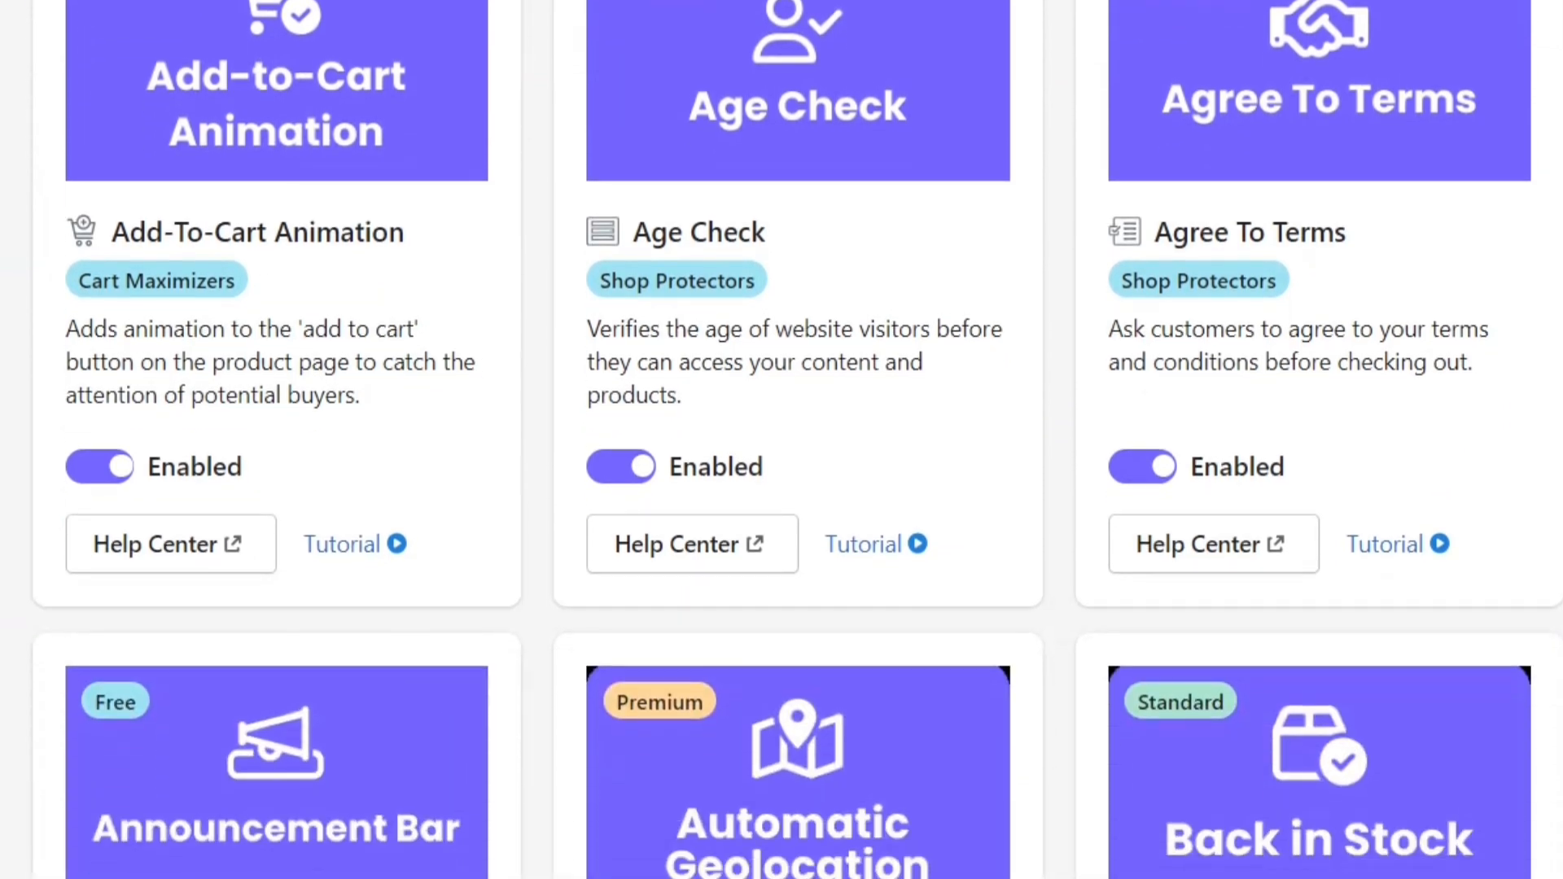
scroll(798, 439, down, 2)
scroll(798, 440, down, 5)
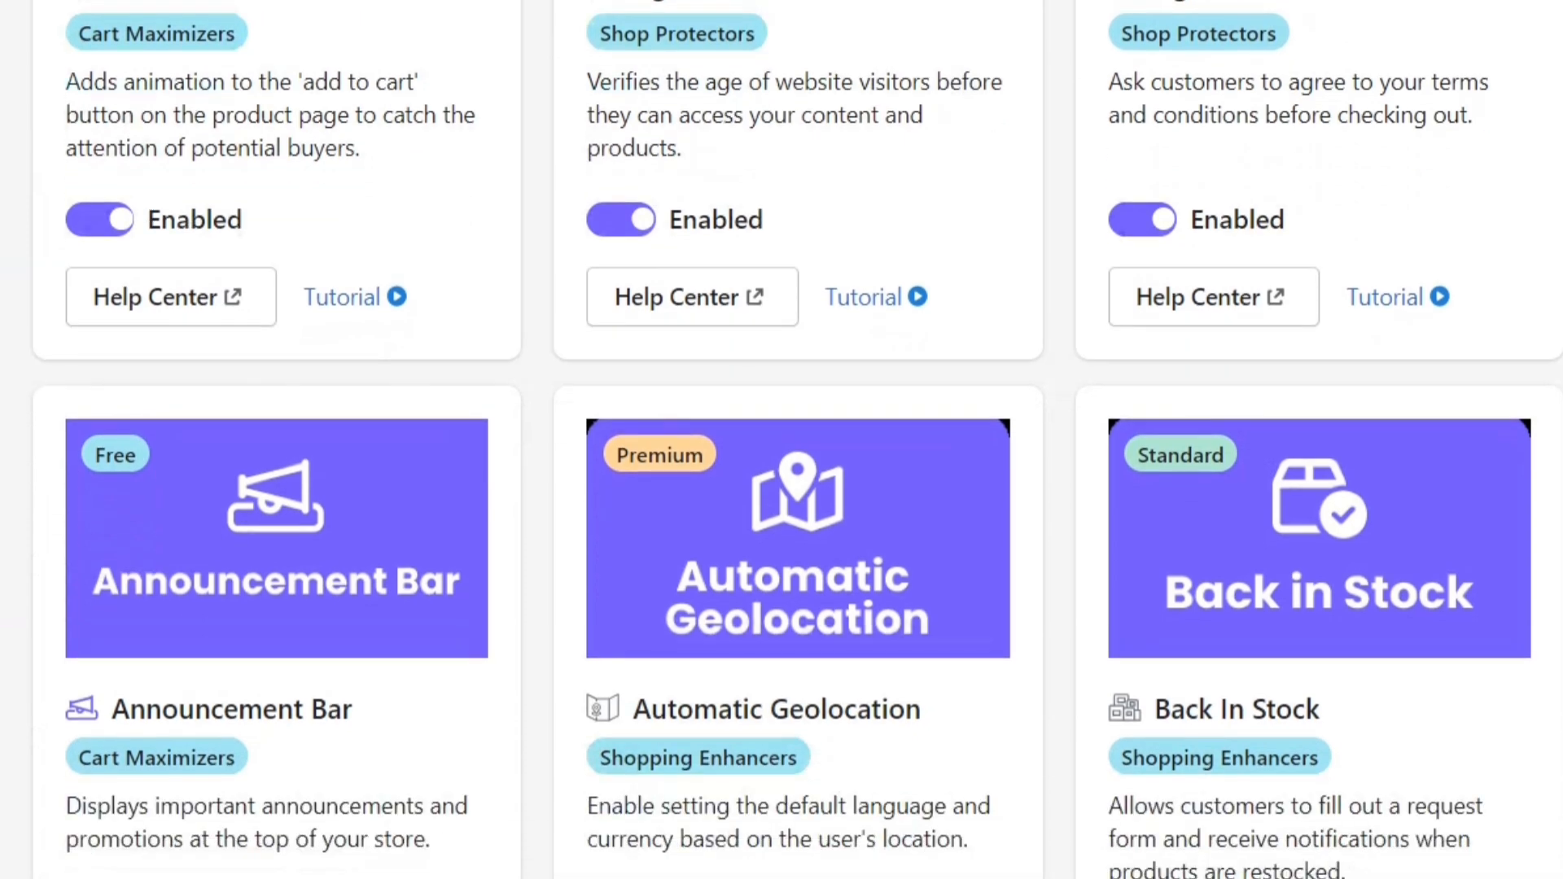
scroll(798, 440, down, 6)
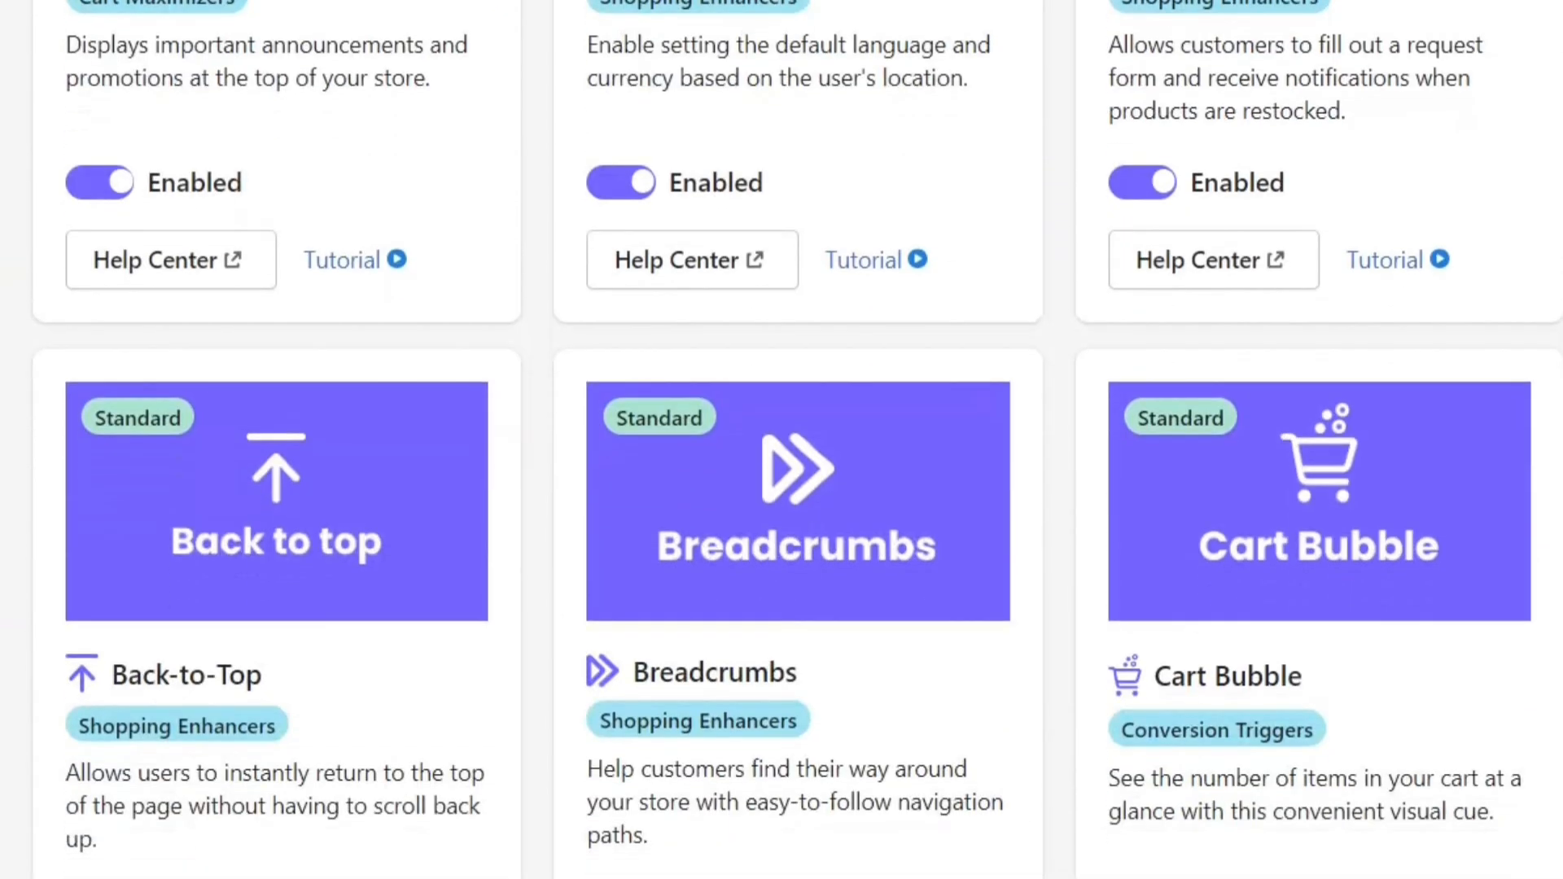
scroll(798, 440, down, 6)
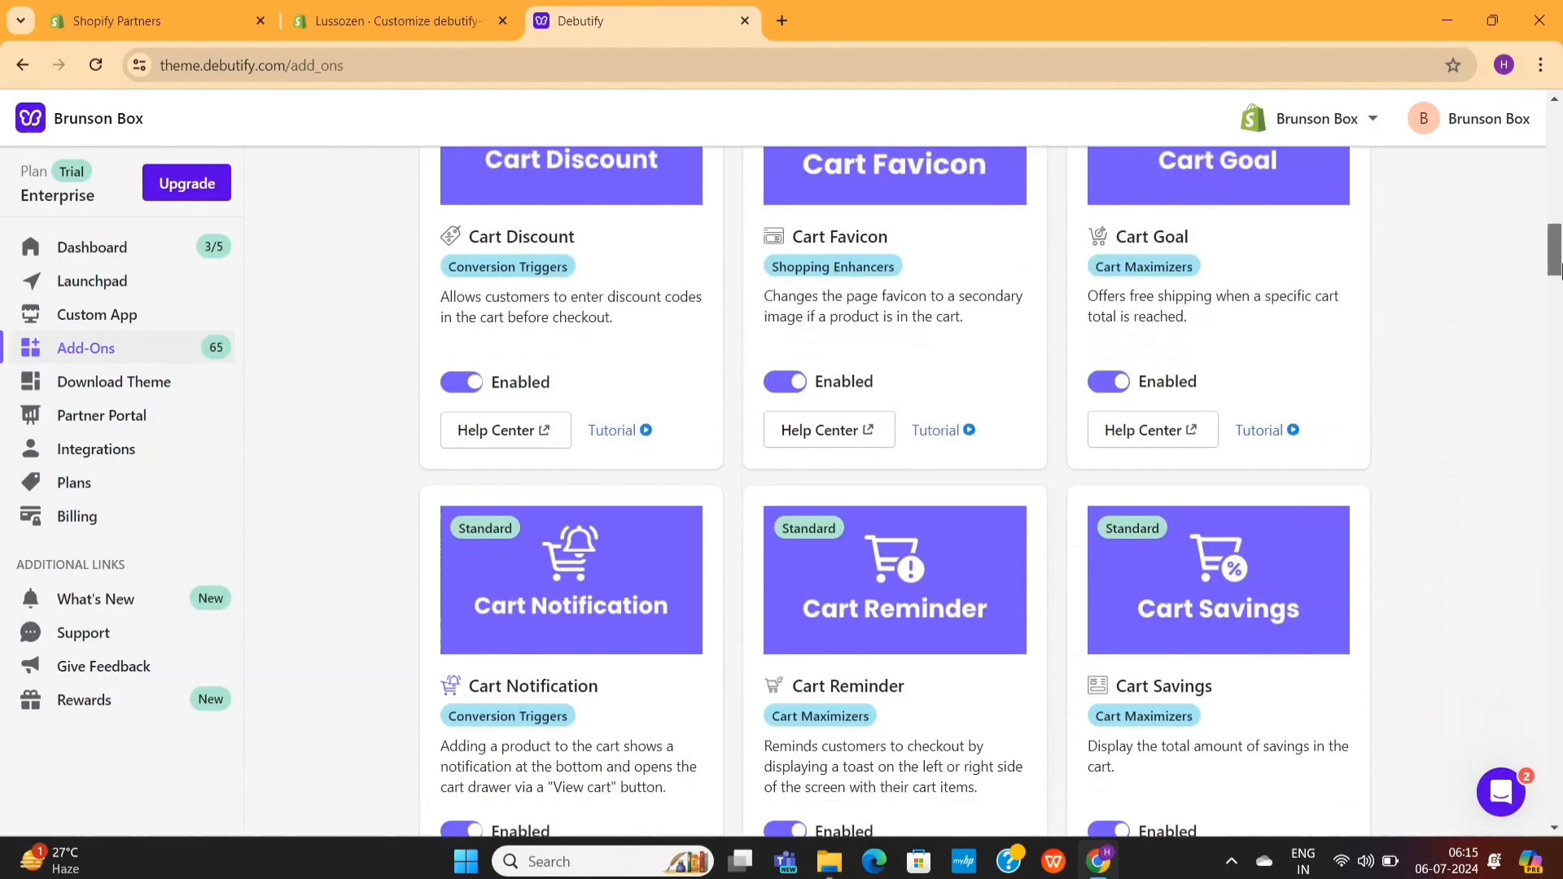
drag(1559, 269, 1560, 818)
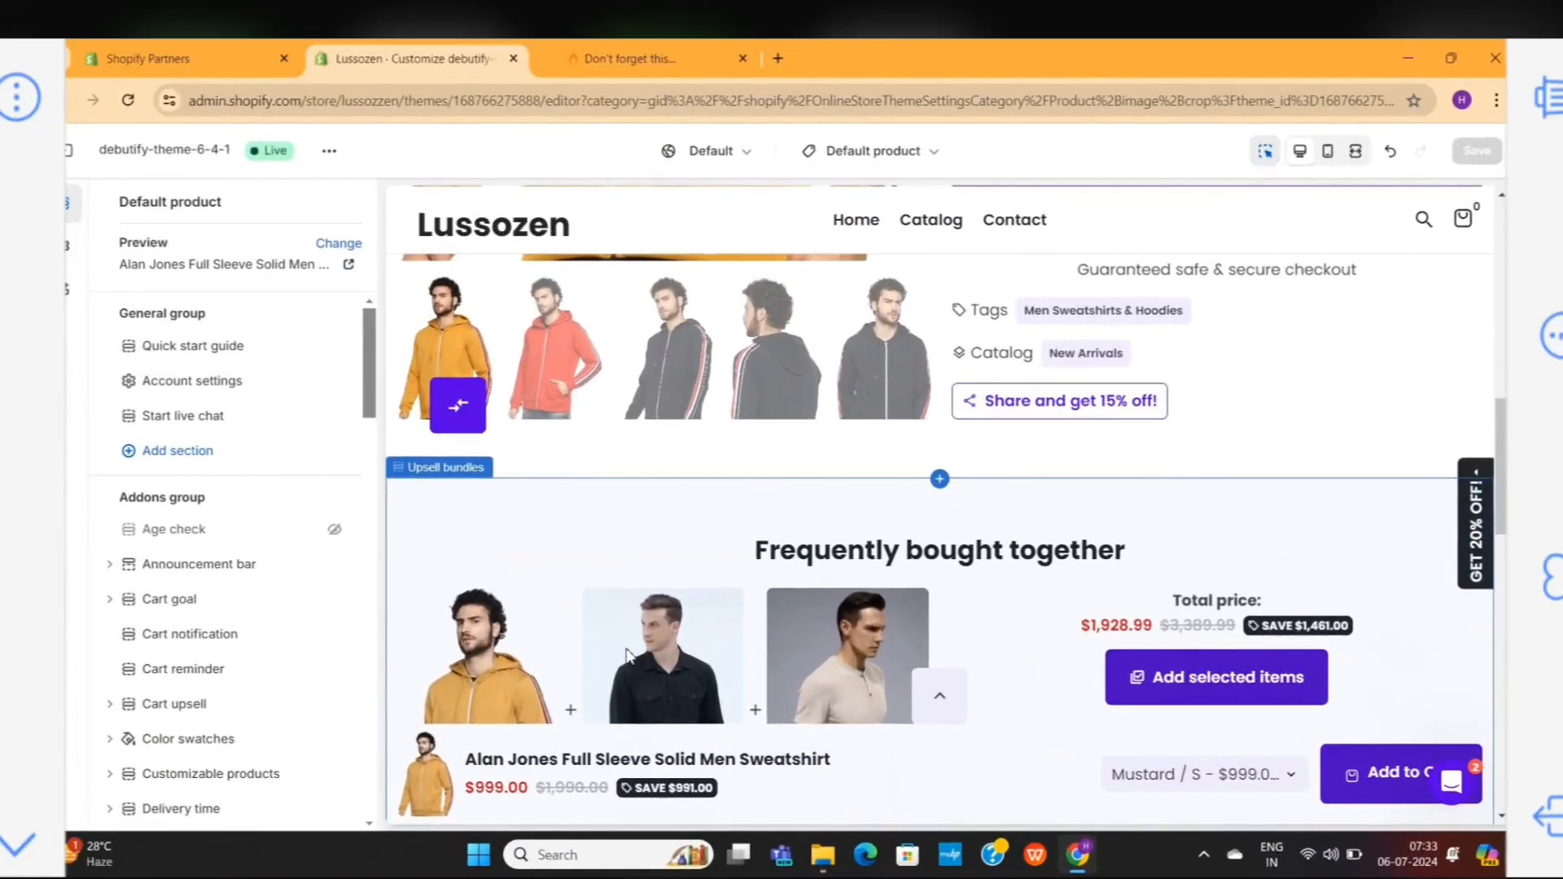
- Examine the Upsell bundles section of the default product page, its settings and the page's section list
scroll(627, 654, up, 6)
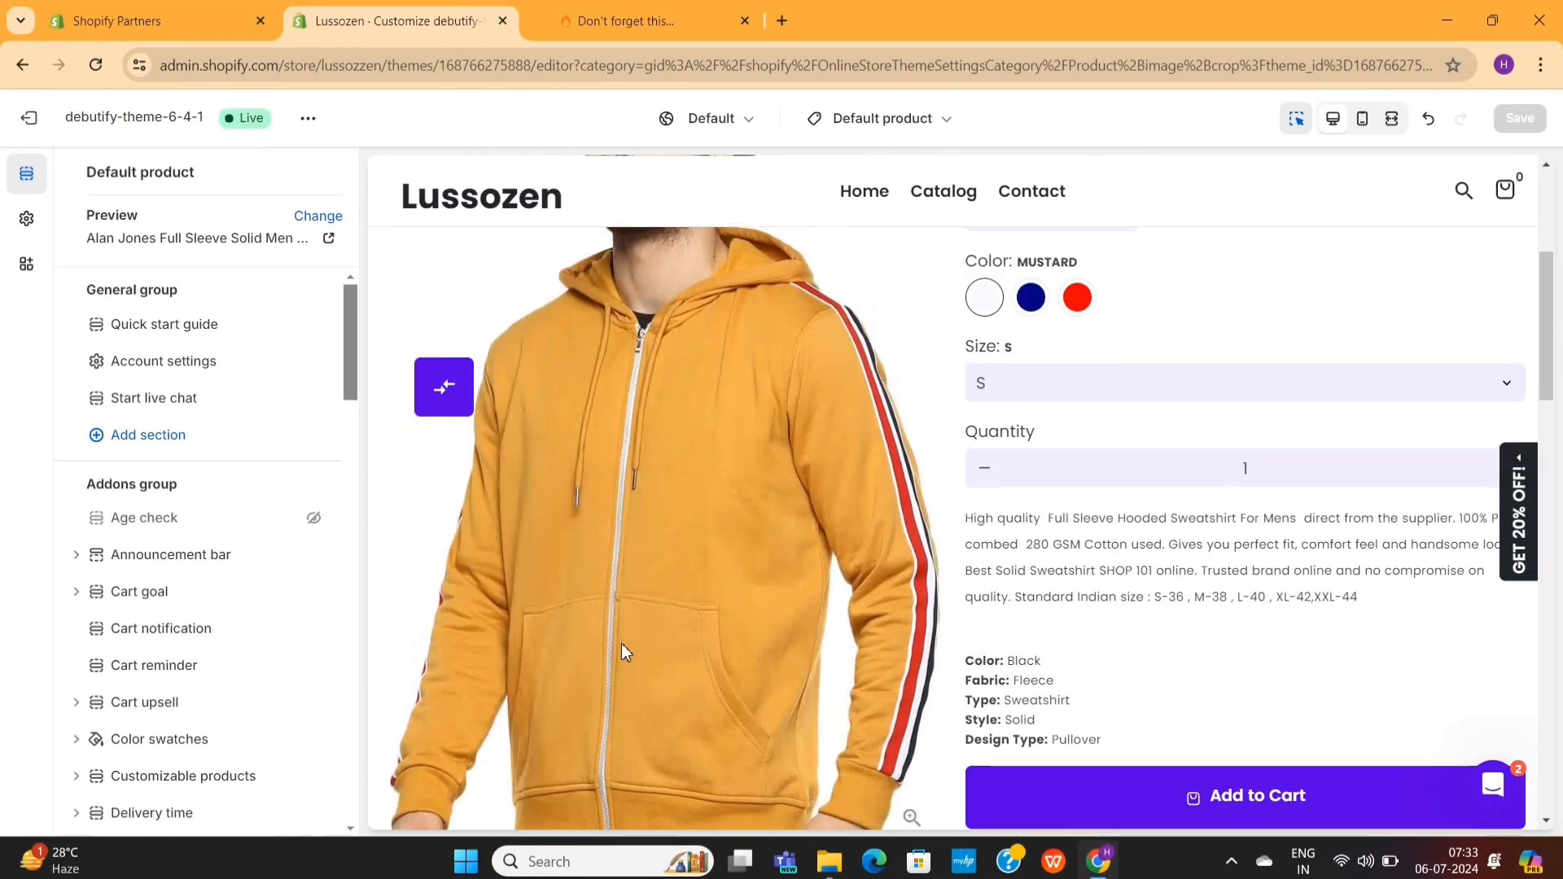
scroll(622, 652, down, 5)
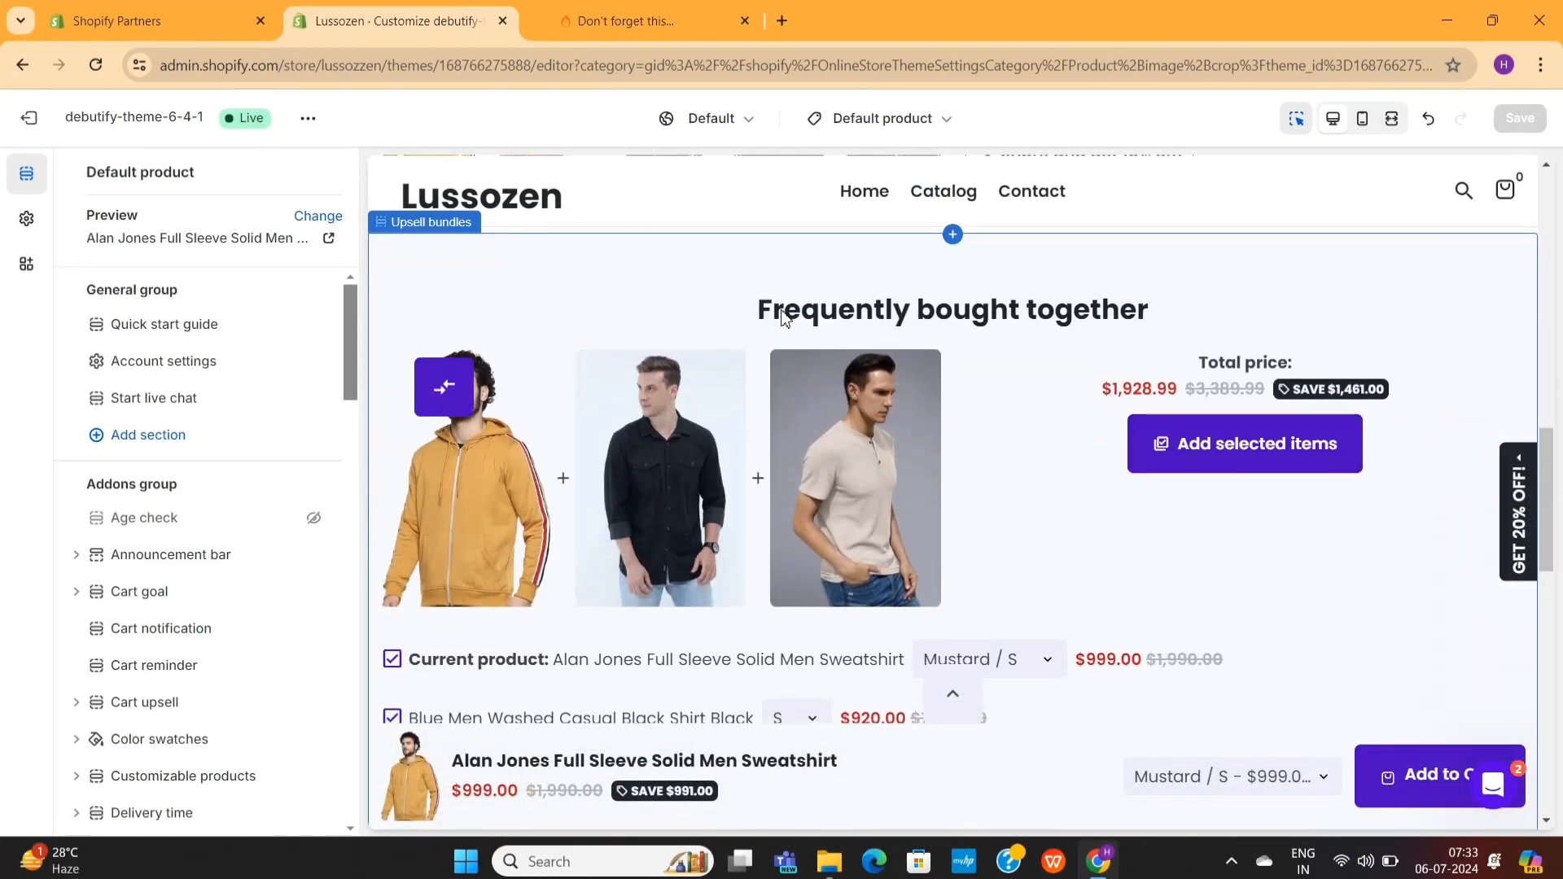
click(1158, 312)
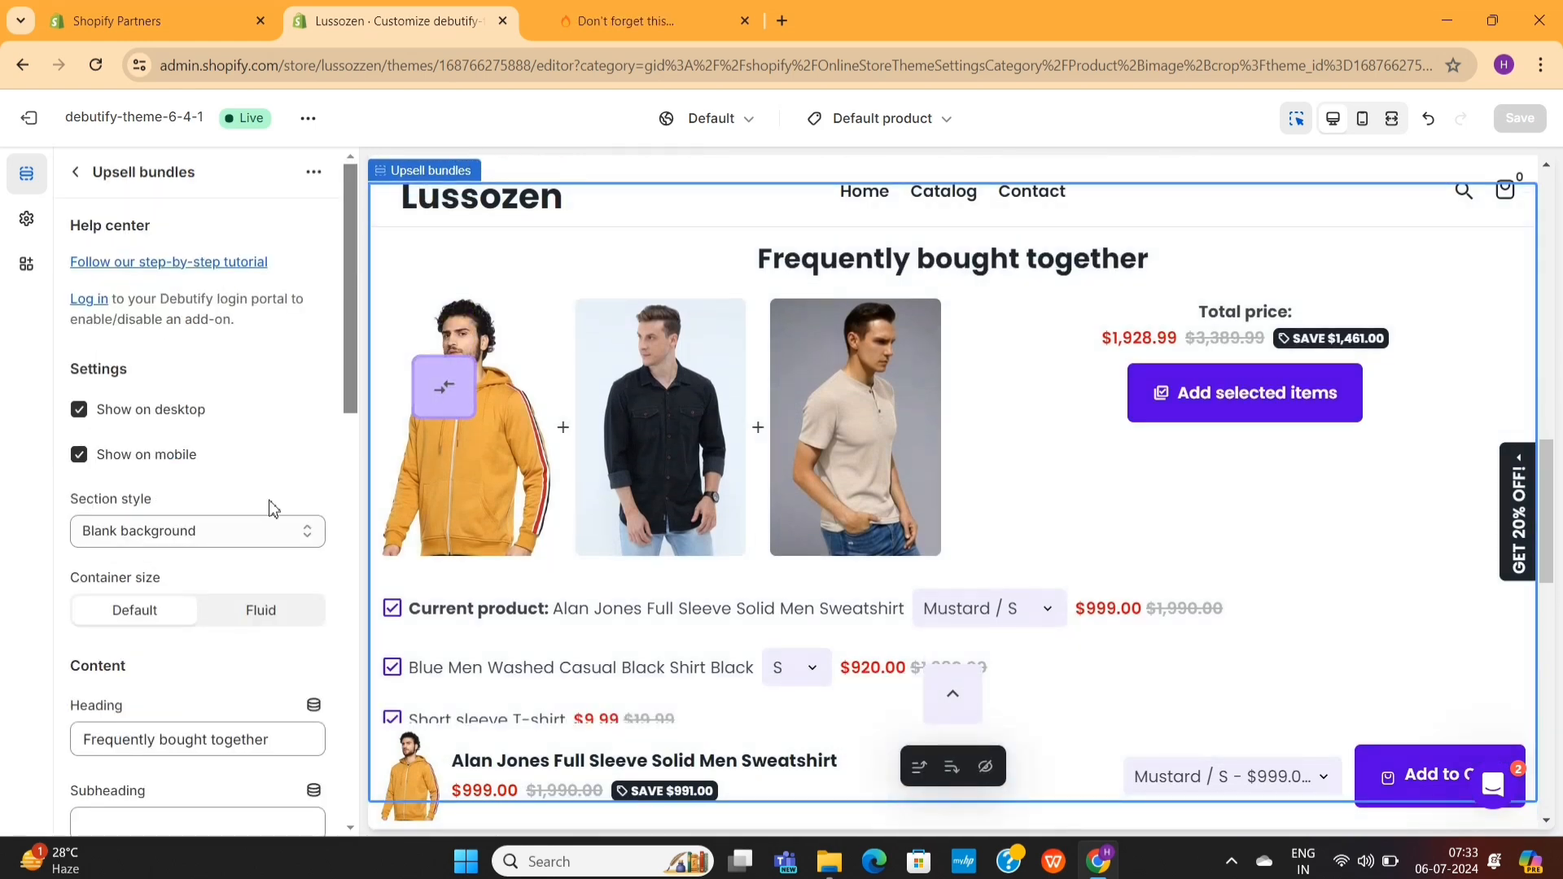
scroll(273, 509, down, 15)
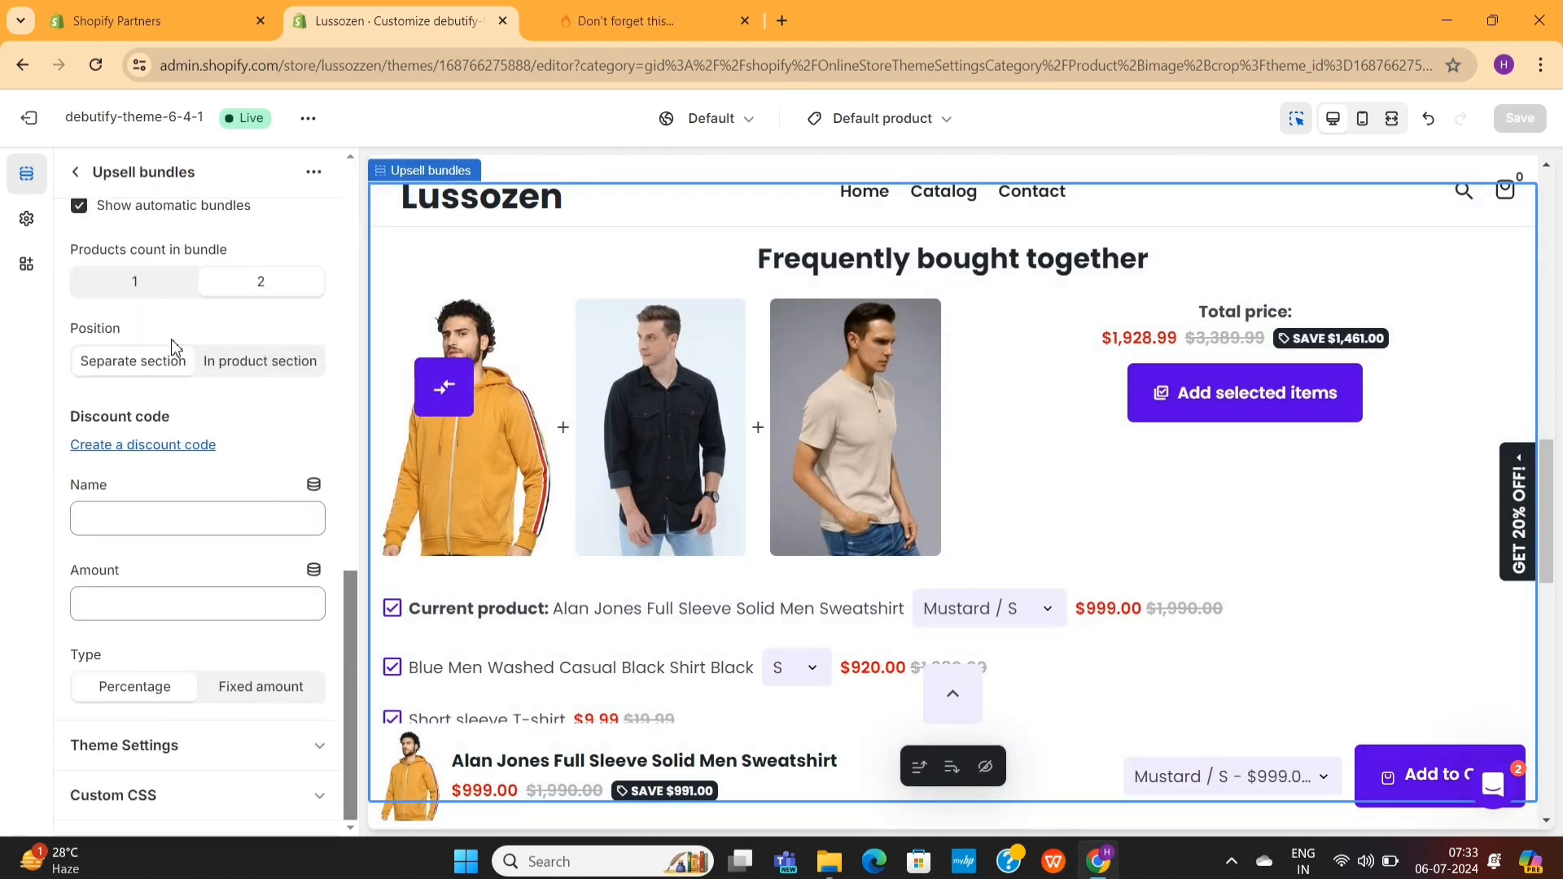
click(76, 172)
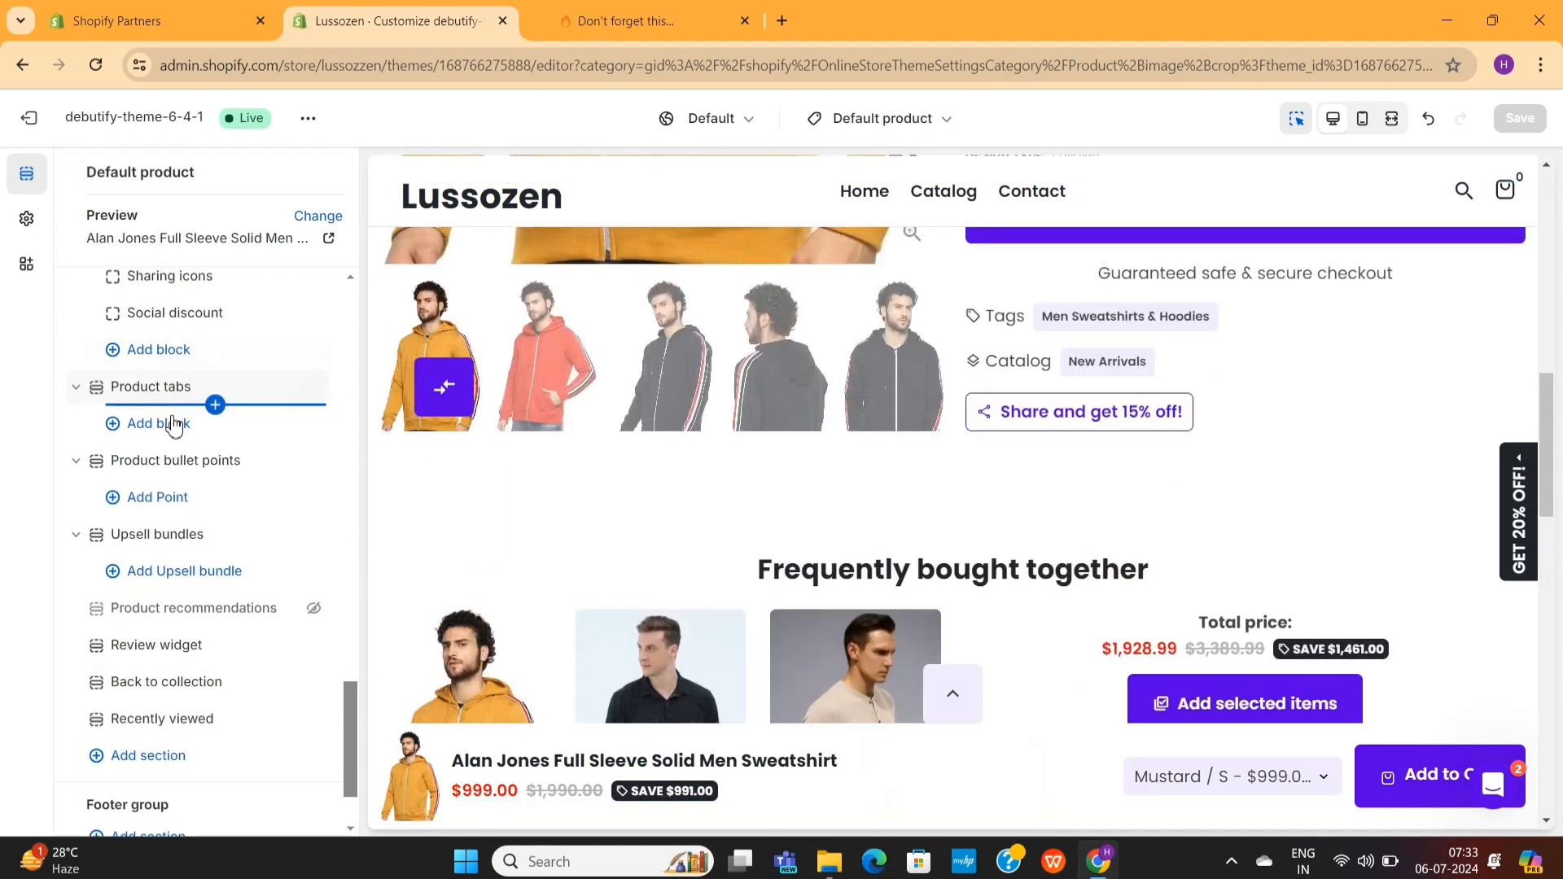
scroll(173, 509, up, 10)
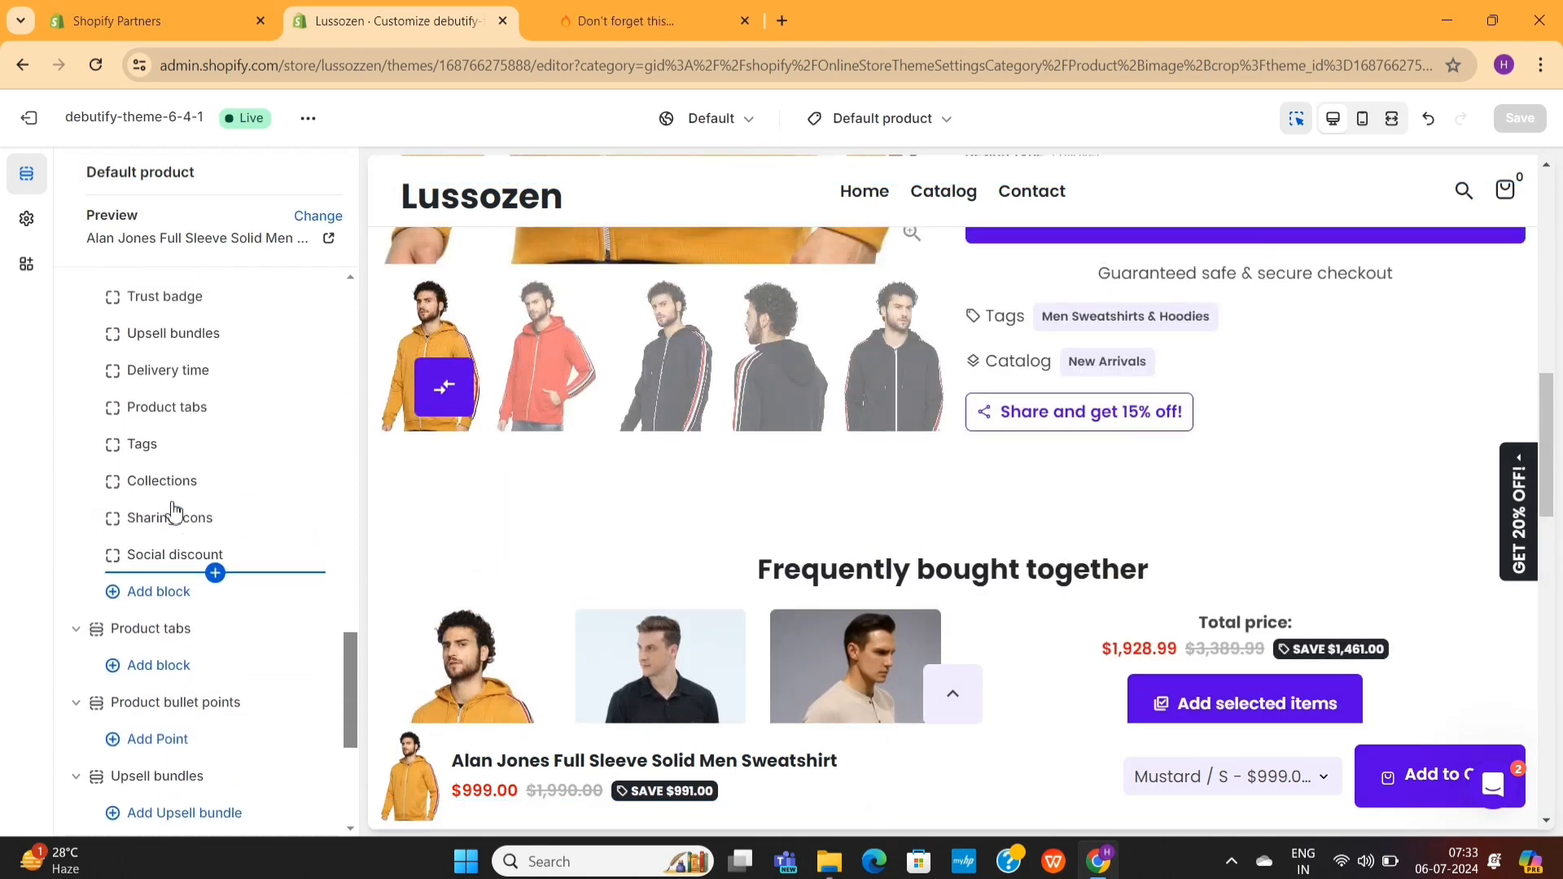
- Add a Testimonials section and an FAQ section below Recently viewed in the default product template
scroll(174, 509, down, 10)
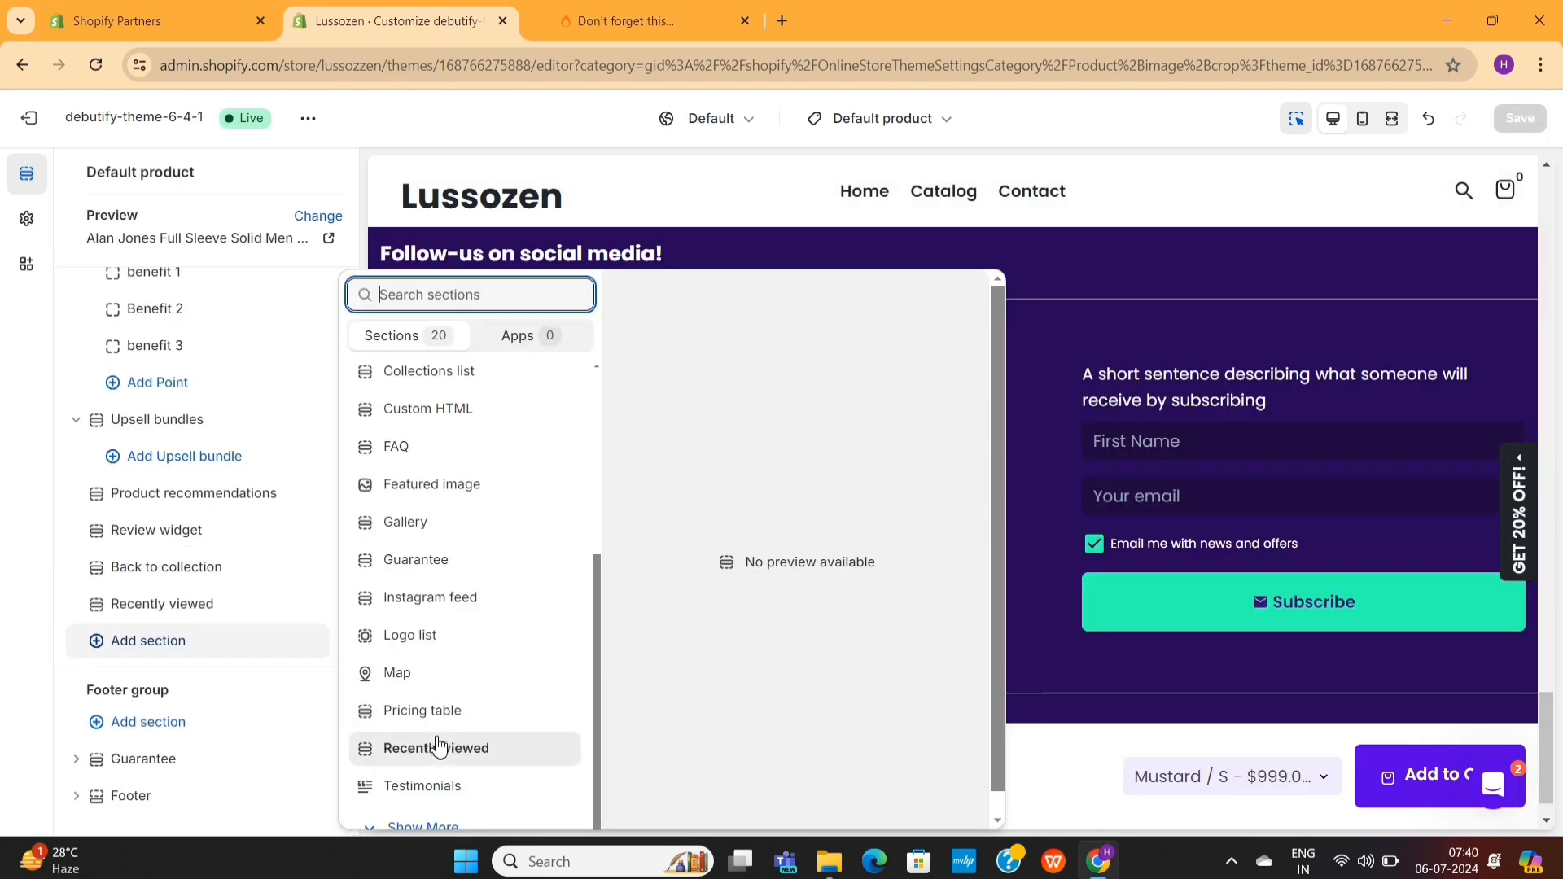
click(439, 766)
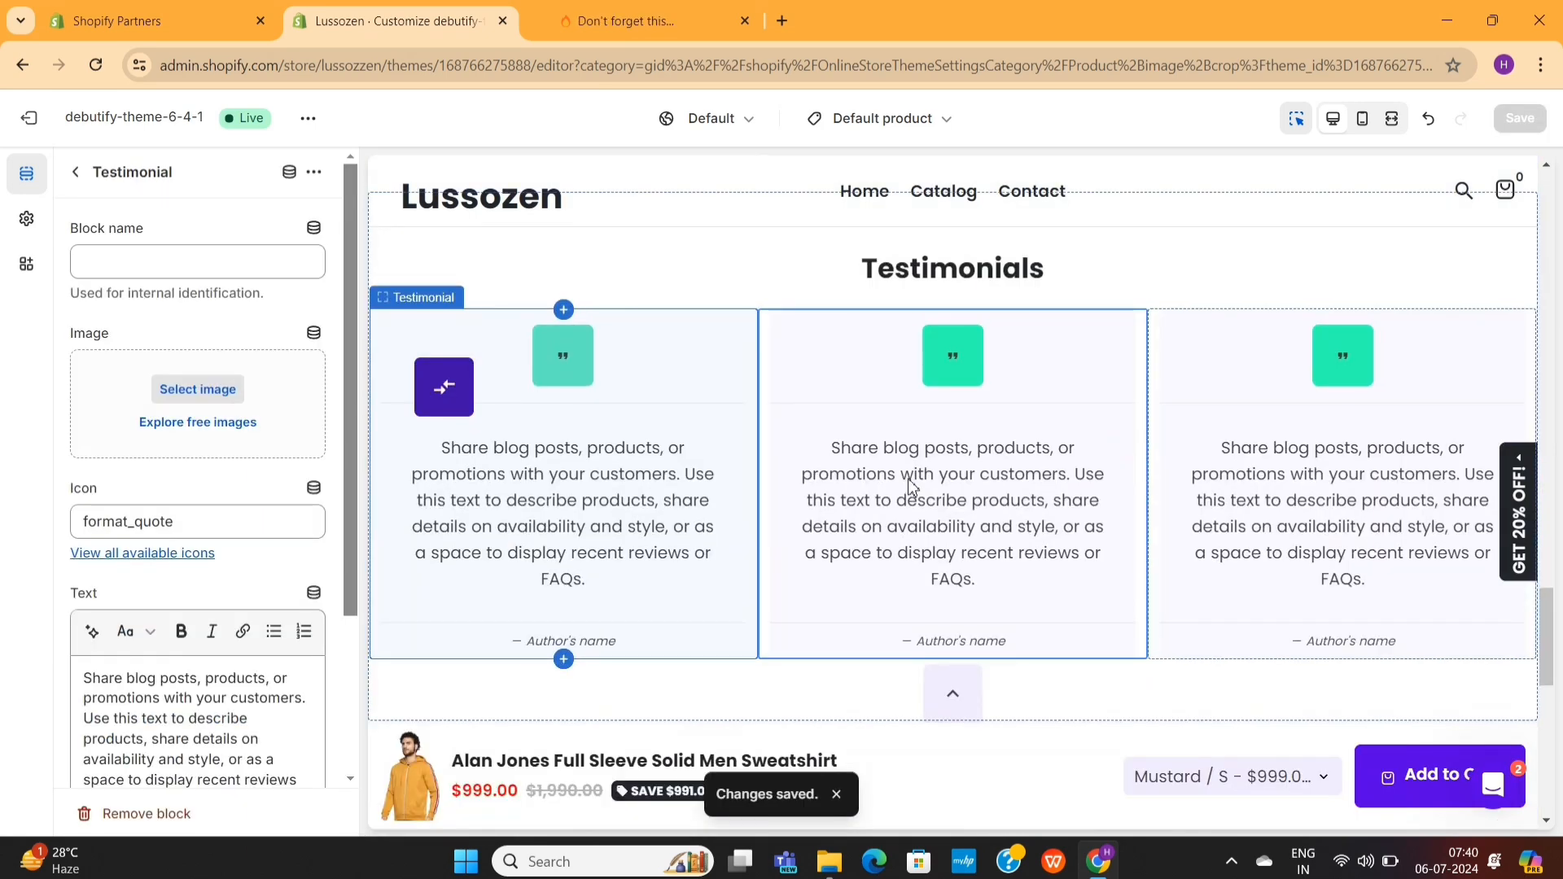
click(147, 642)
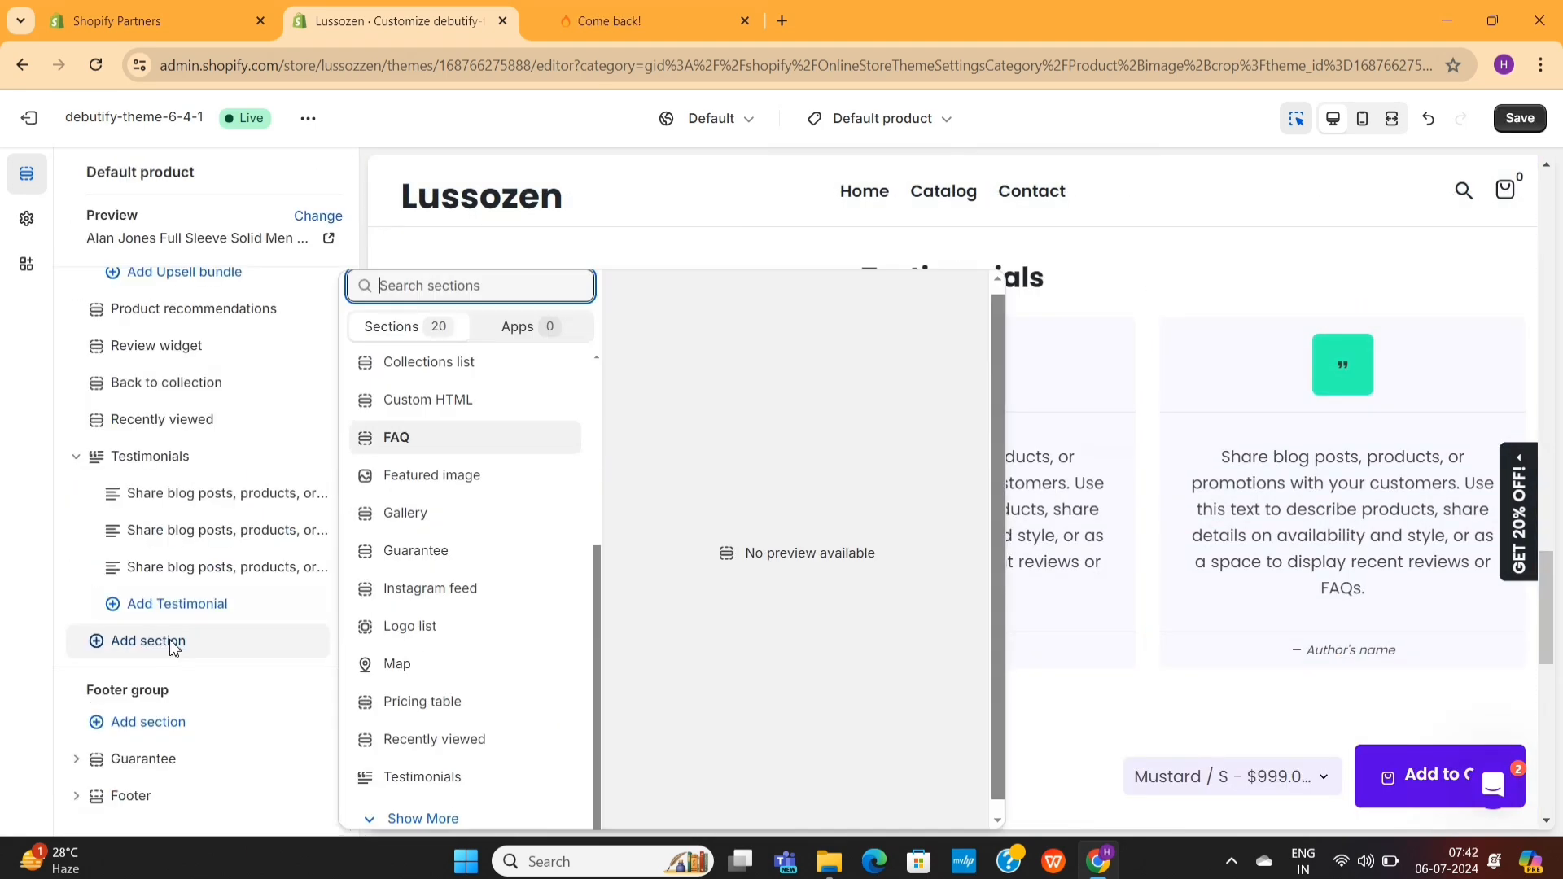
click(443, 440)
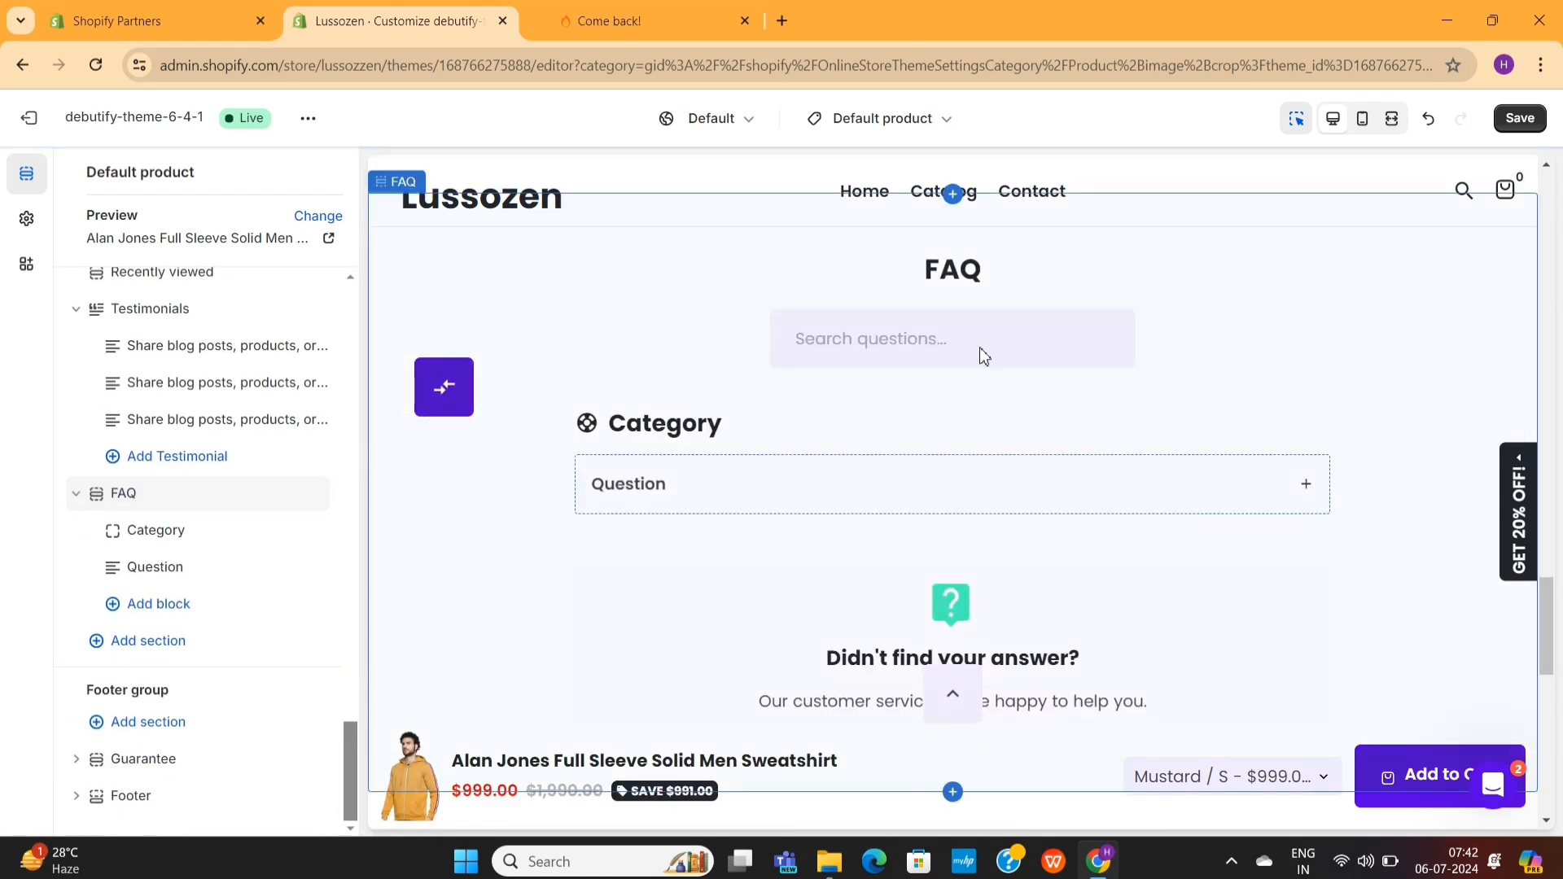
- Check the existing Question block of the FAQ section and add three more Question blocks
click(188, 574)
double_click(114, 566)
triple_click(146, 702)
click(76, 171)
click(165, 608)
click(413, 698)
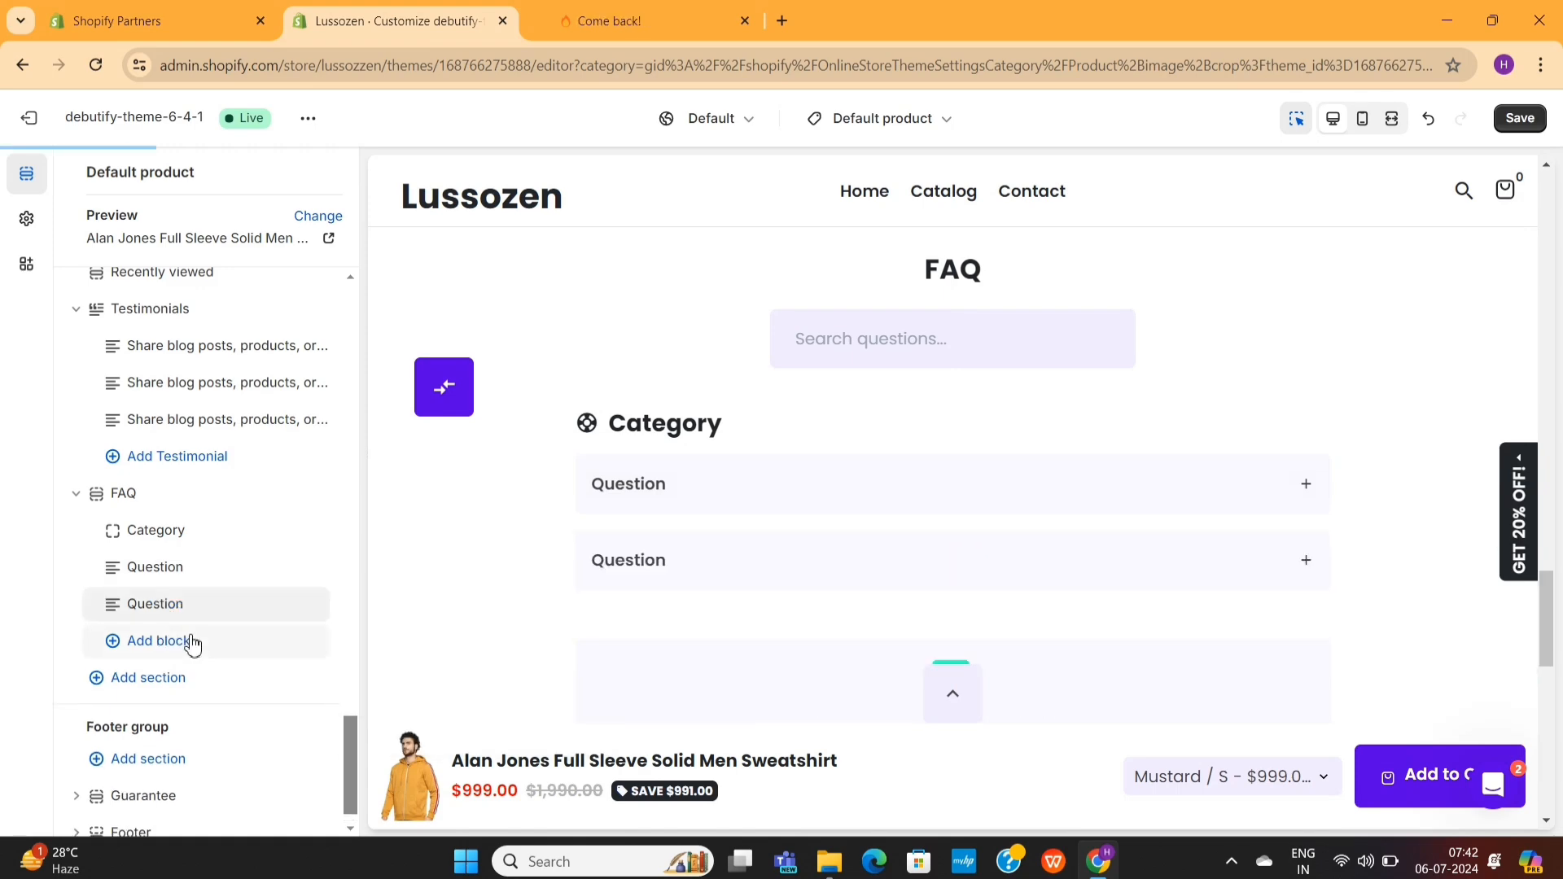
click(192, 643)
click(413, 769)
click(231, 676)
click(422, 804)
scroll(827, 562, down, 5)
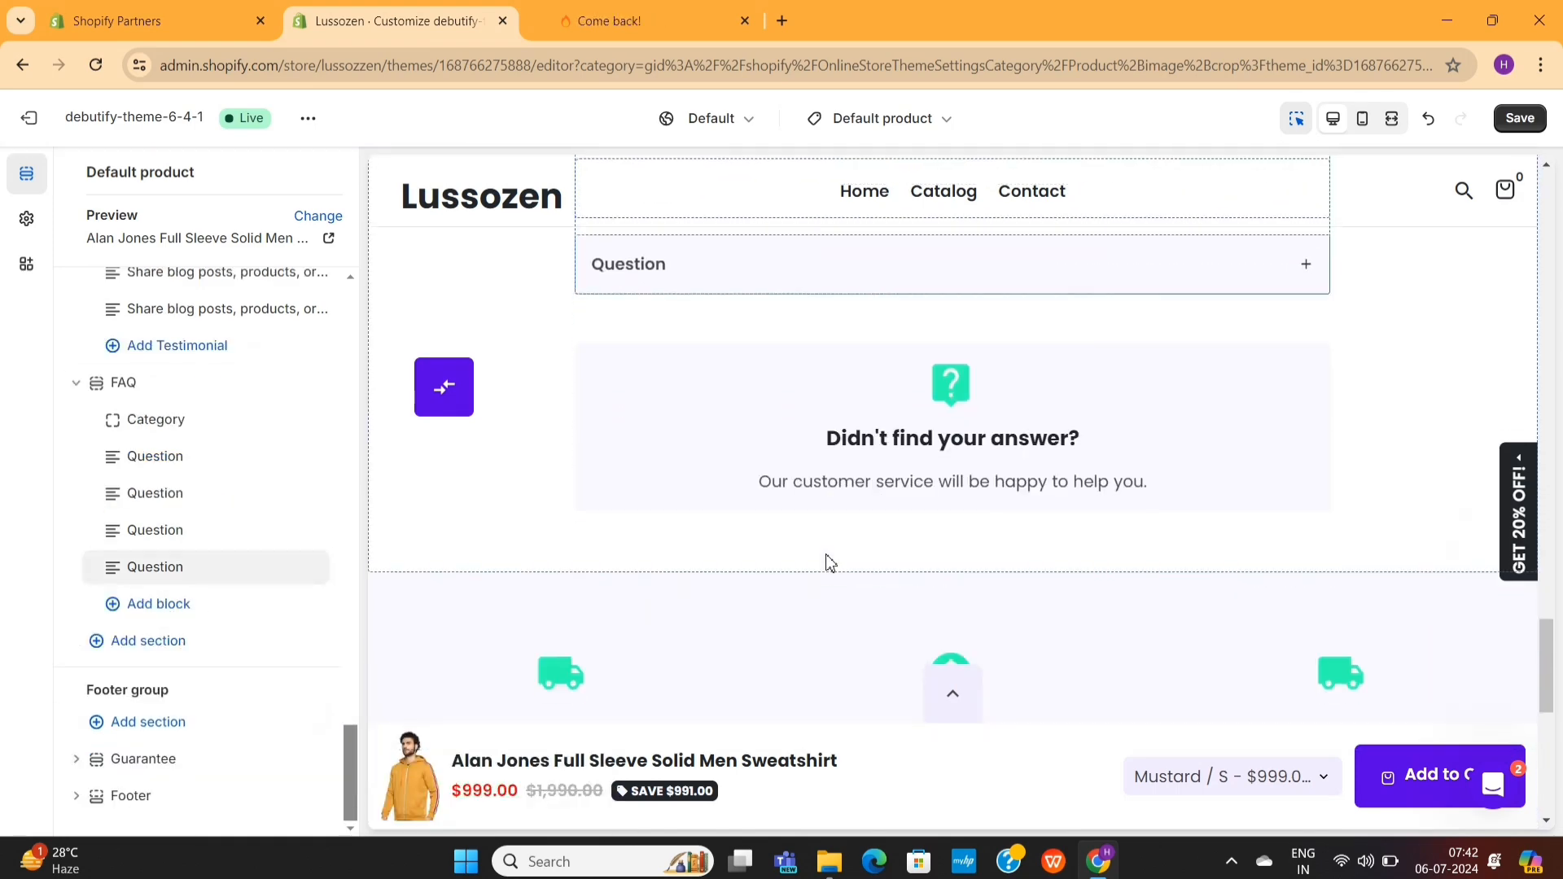
- Save the default product template and preview the product page at full width
click(1520, 119)
scroll(1192, 403, up, 12)
click(1392, 118)
scroll(1085, 343, up, 20)
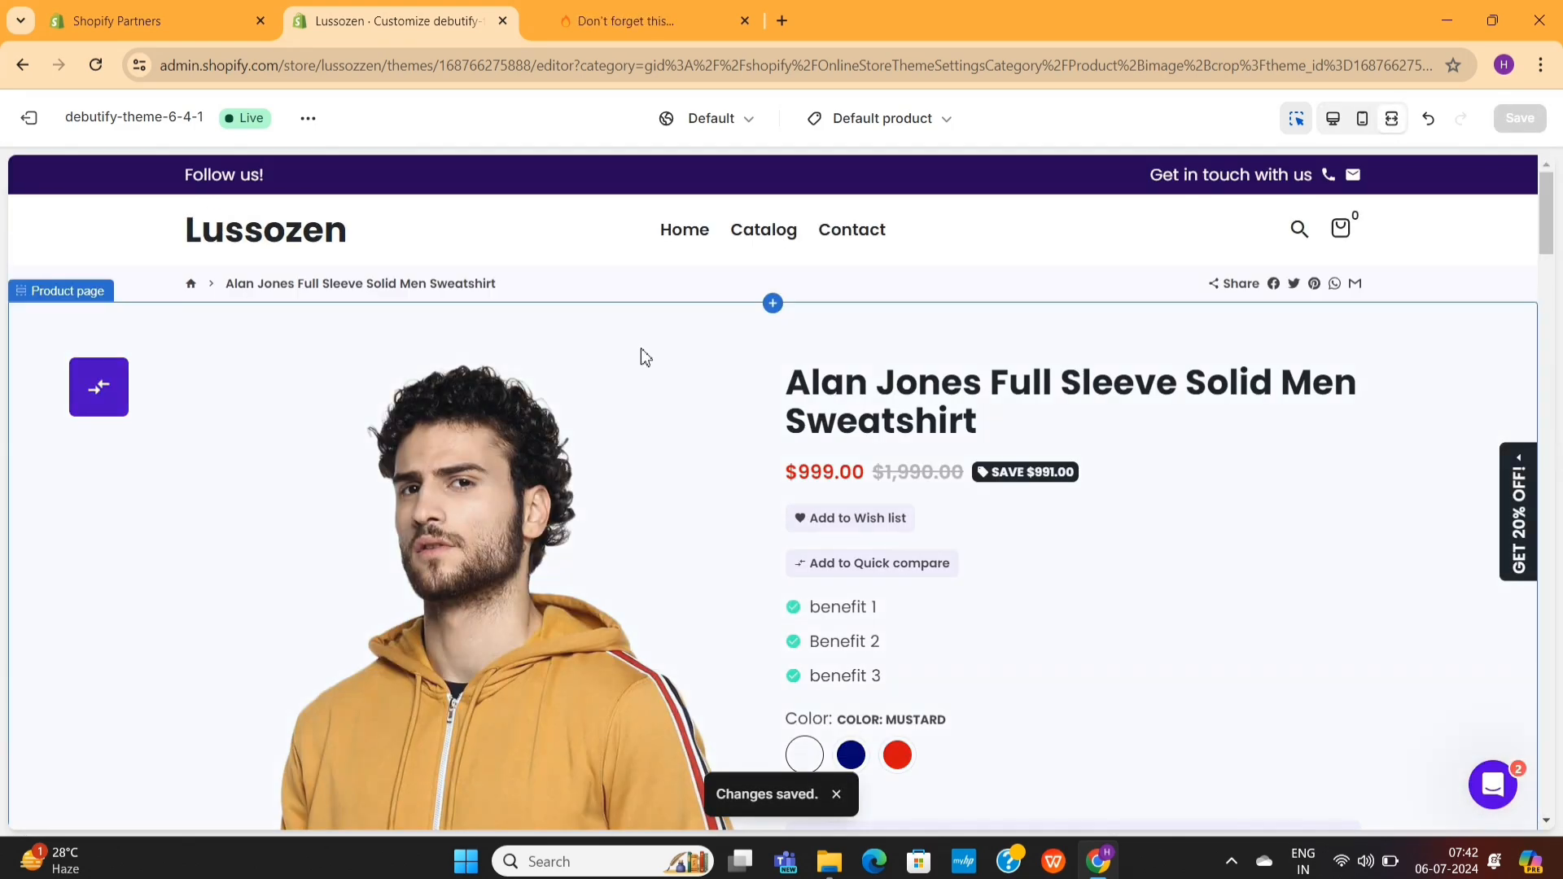
- Look through the product page preview from the product details down to the recommended products
scroll(903, 335, down, 1)
scroll(876, 609, down, 20)
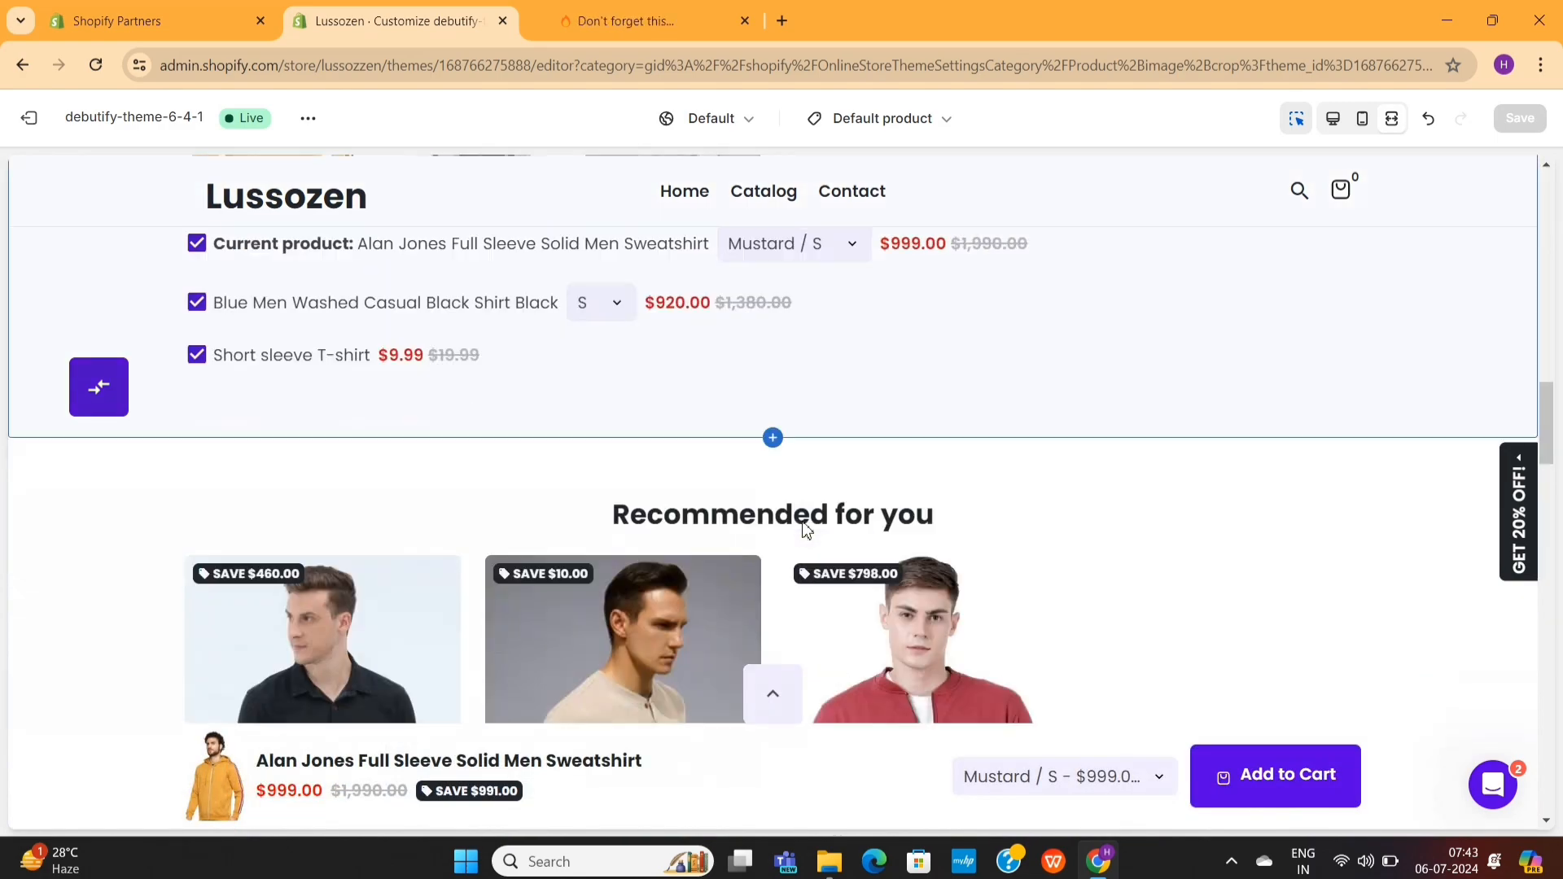
scroll(936, 510, down, 5)
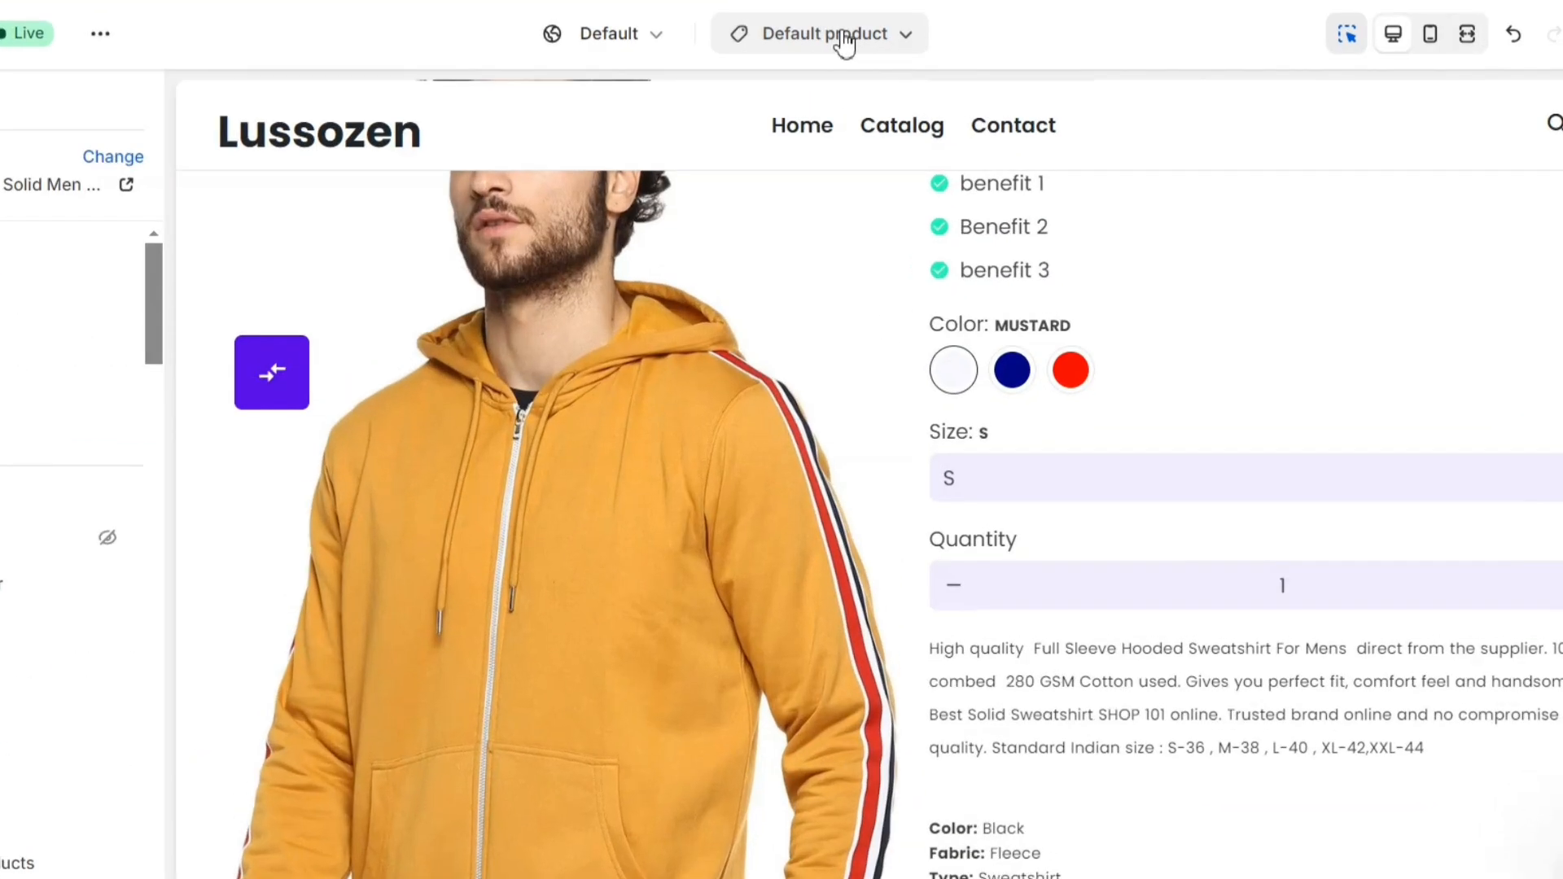
- Switch the theme editor to the default collection template and look over the whole Bestsellers page
click(898, 123)
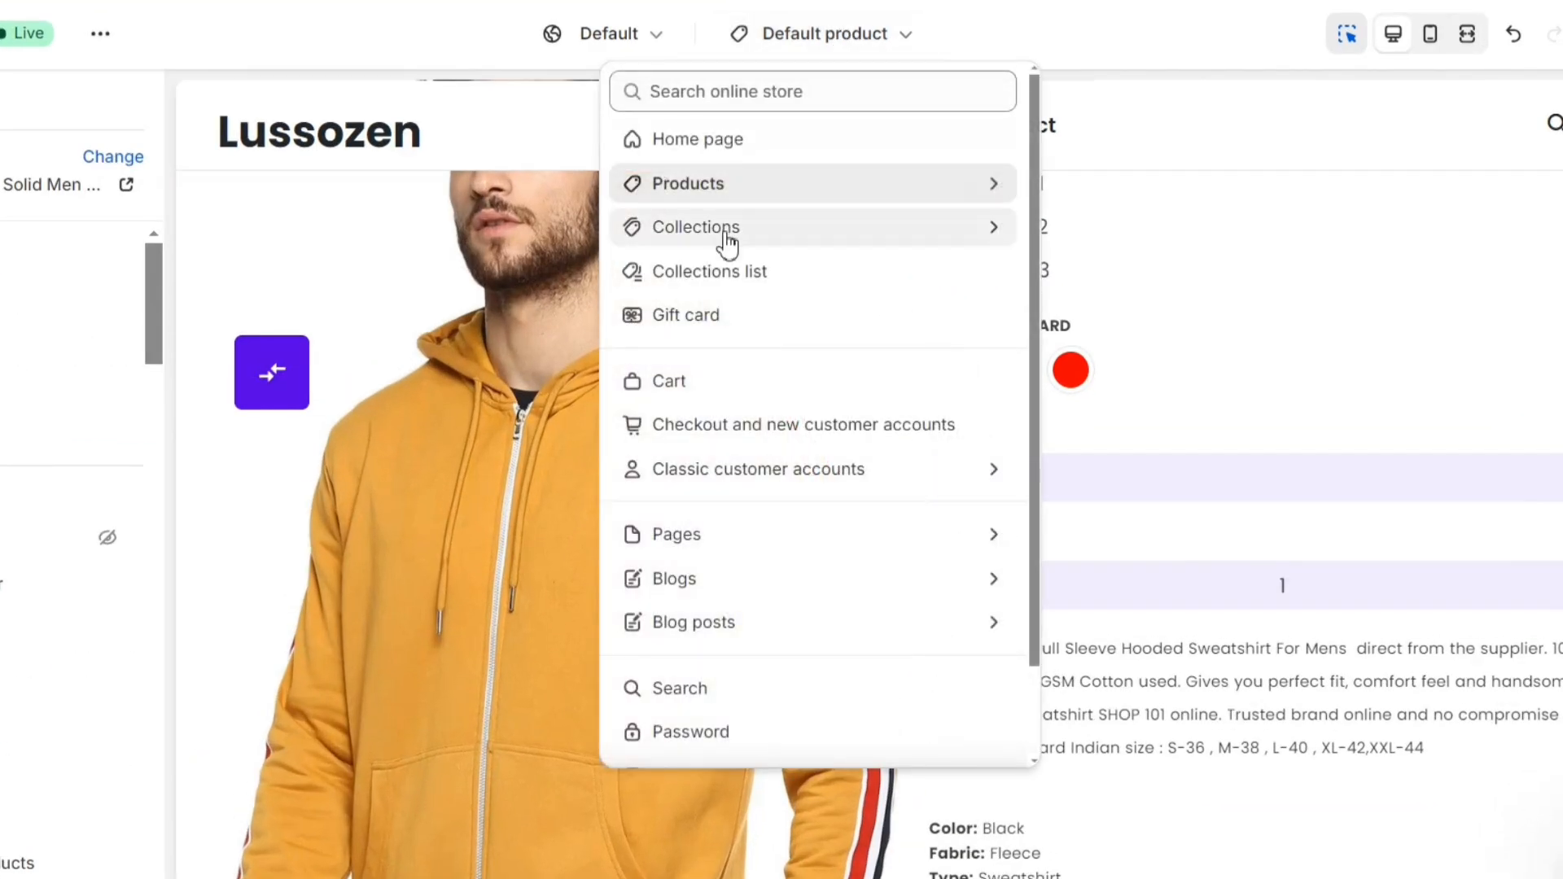
click(733, 227)
click(843, 265)
scroll(503, 428, down, 10)
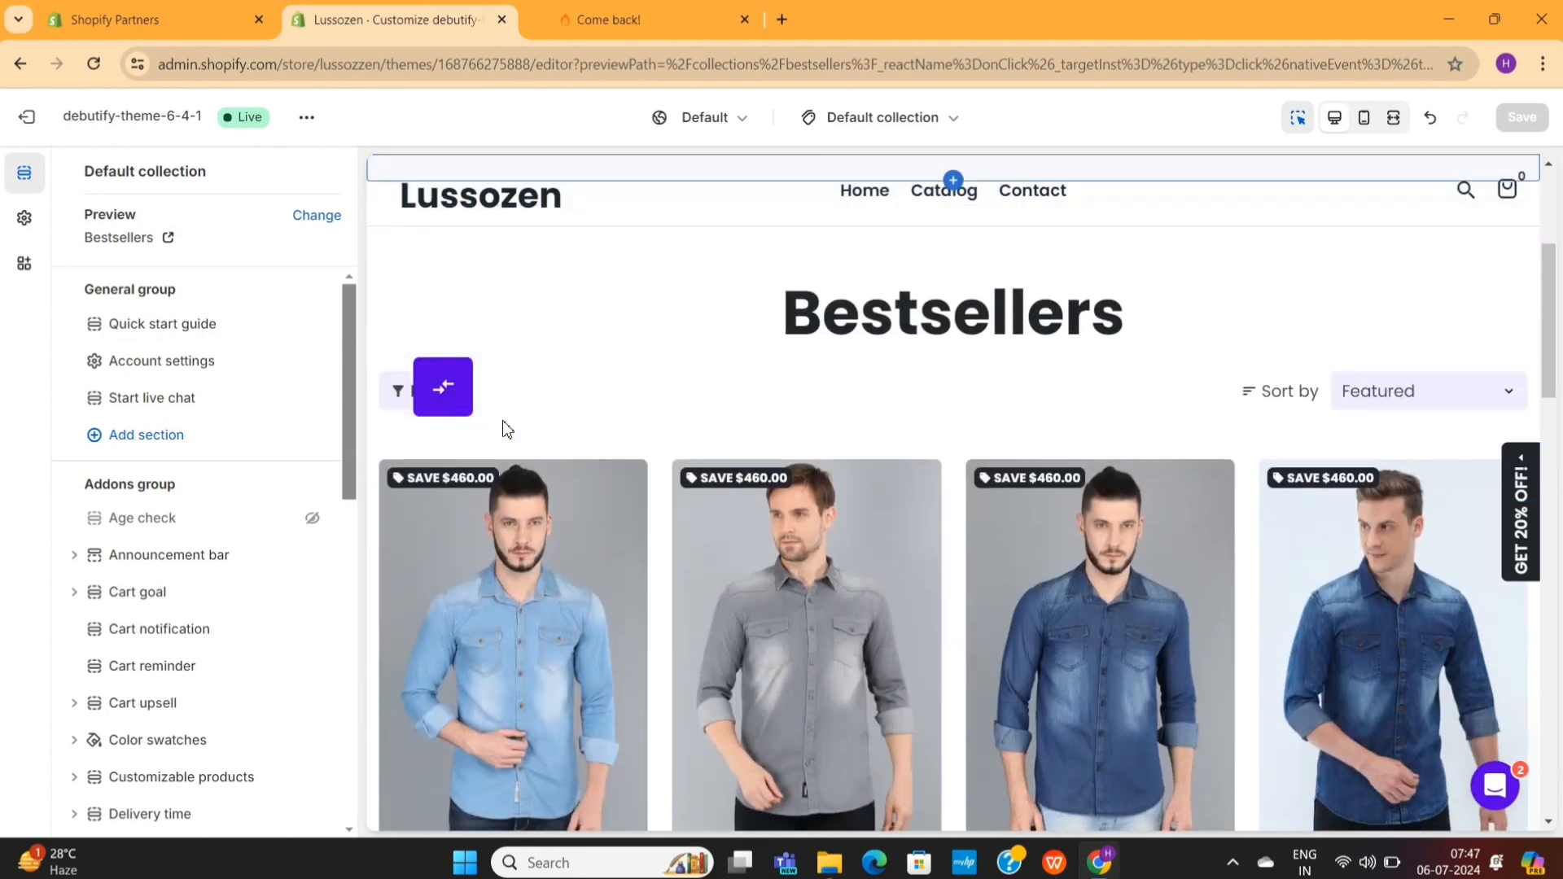
scroll(503, 428, down, 6)
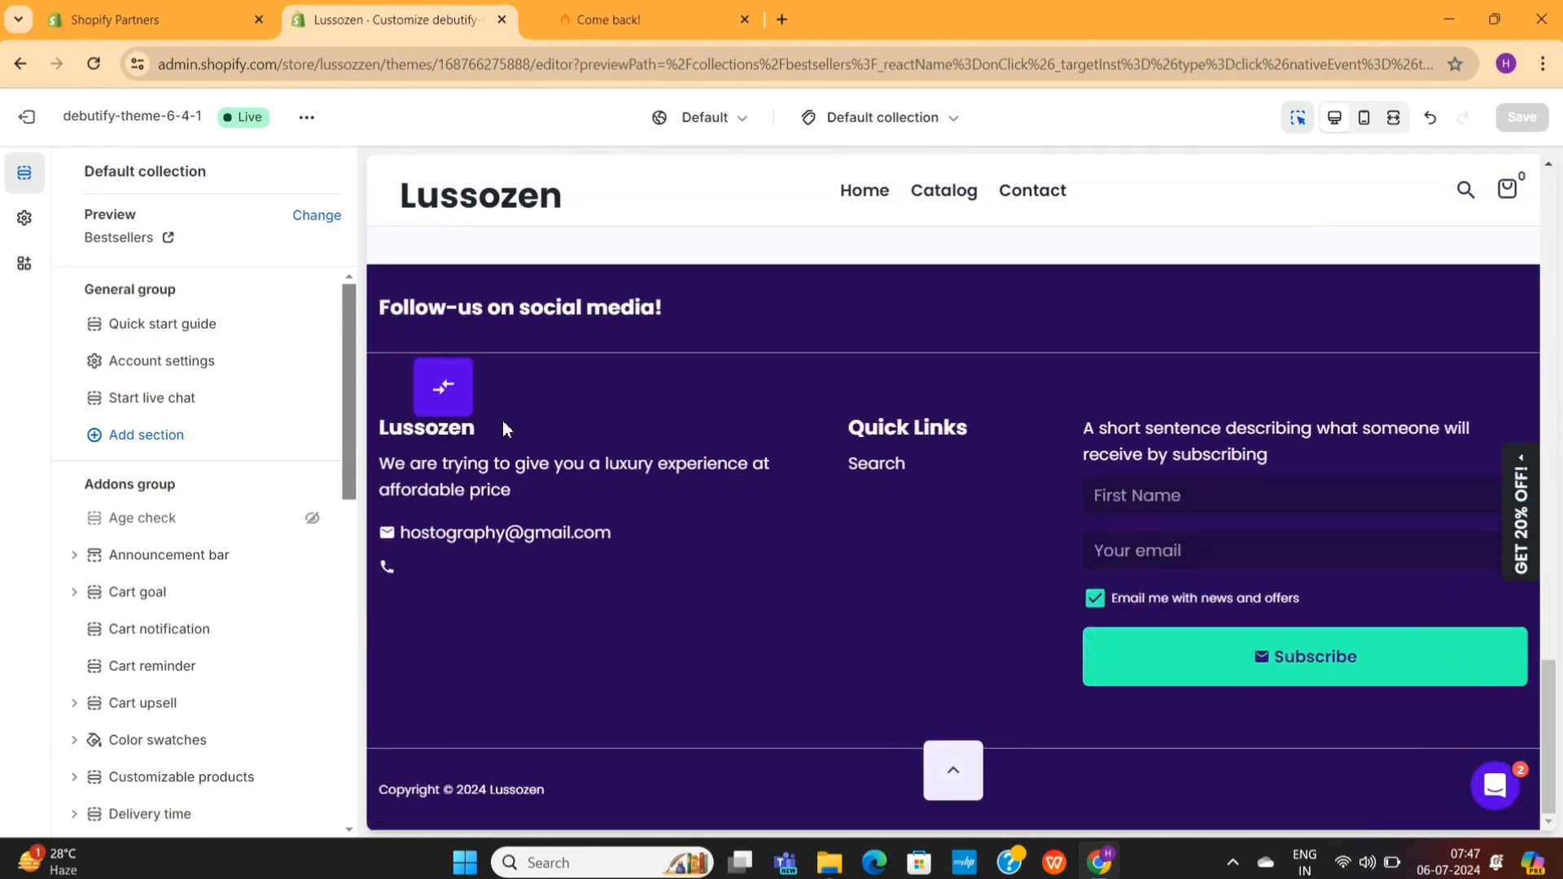
scroll(503, 427, up, 13)
scroll(502, 420, up, 5)
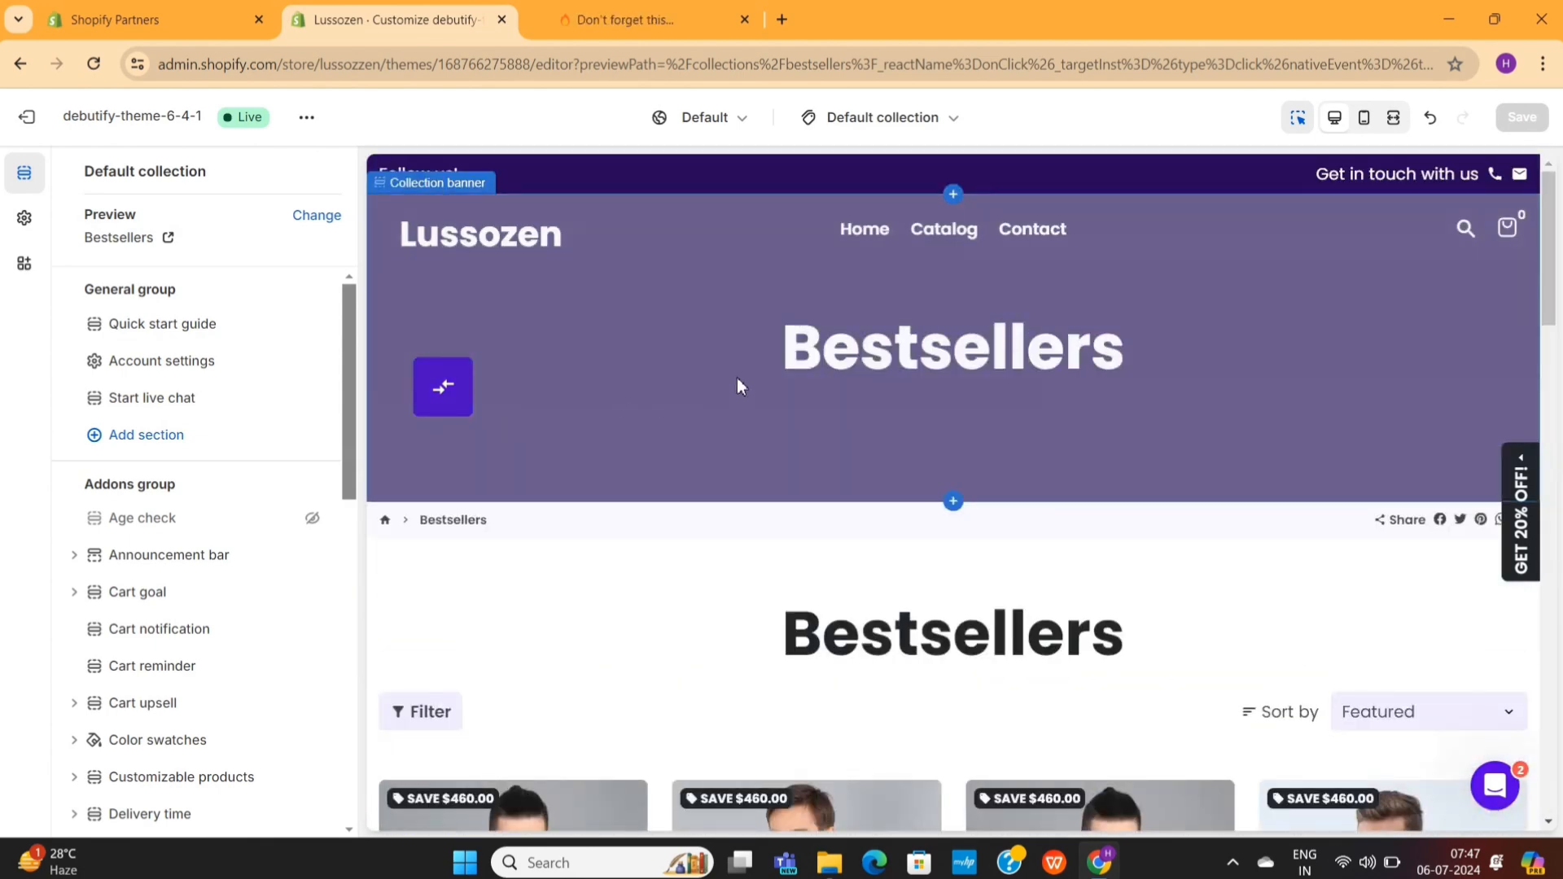
- Hide the Collection banner section of the default collection template and check the page down to the Guarantee section
scroll(317, 570, down, 10)
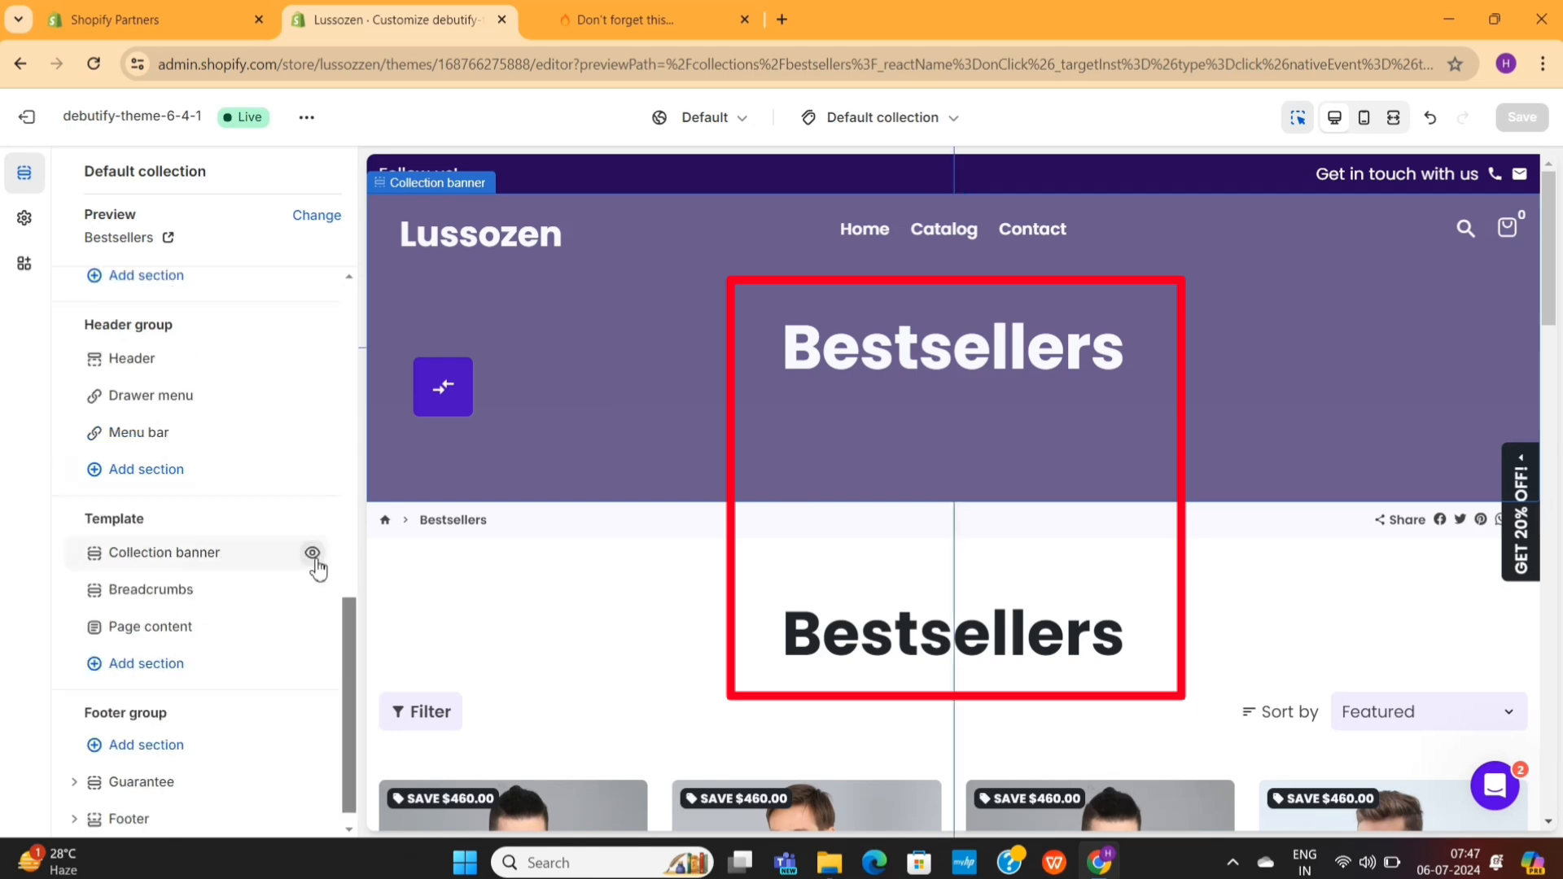
click(312, 553)
scroll(989, 514, down, 10)
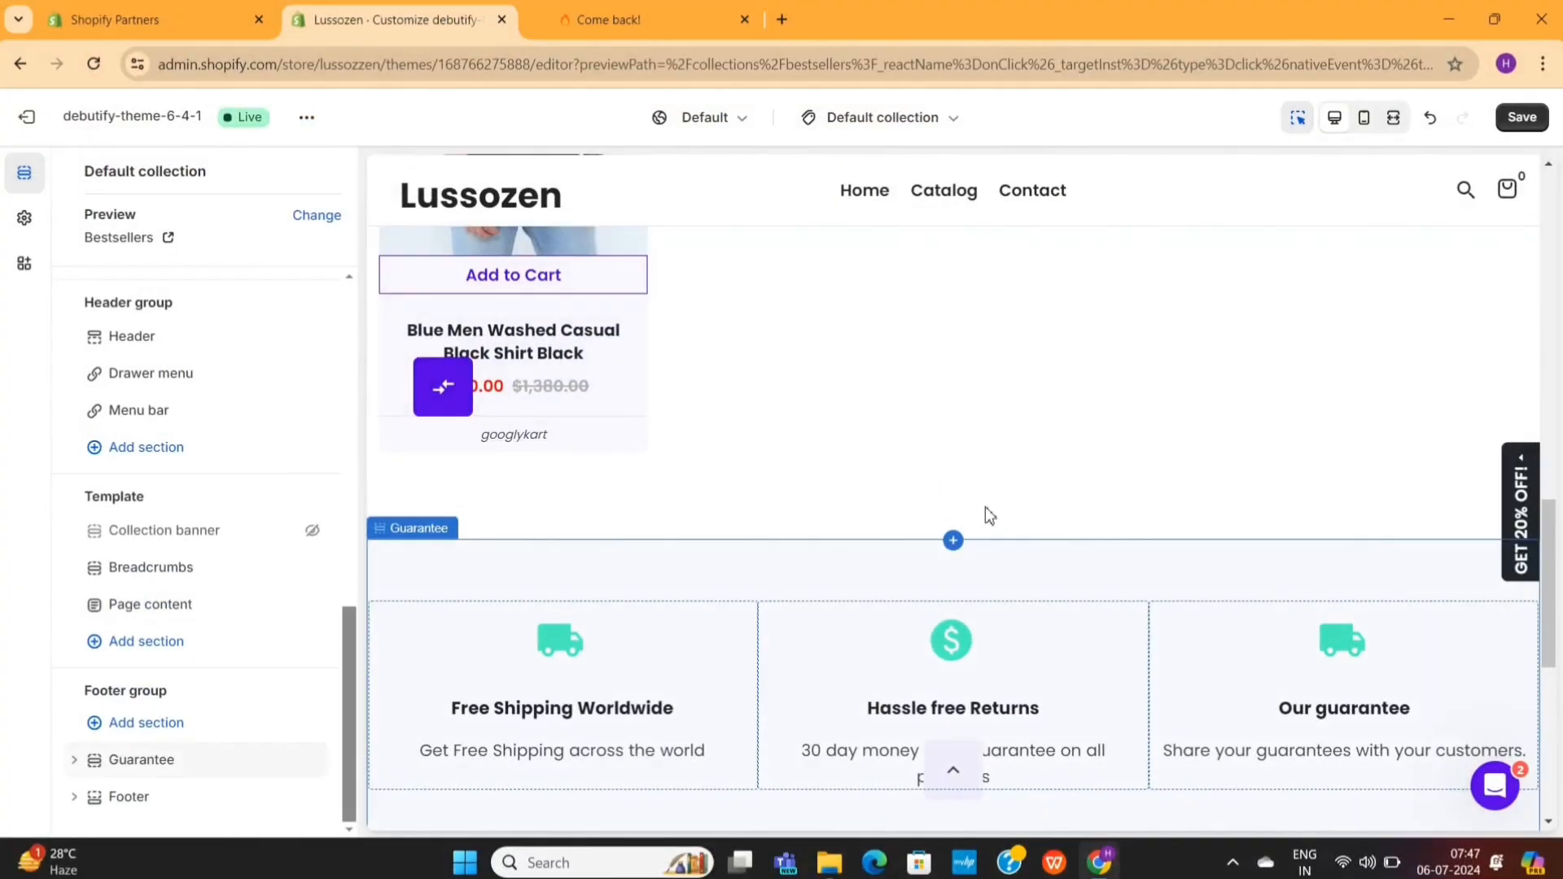
- Add a Testimonials section below Page content in the default collection template
click(174, 647)
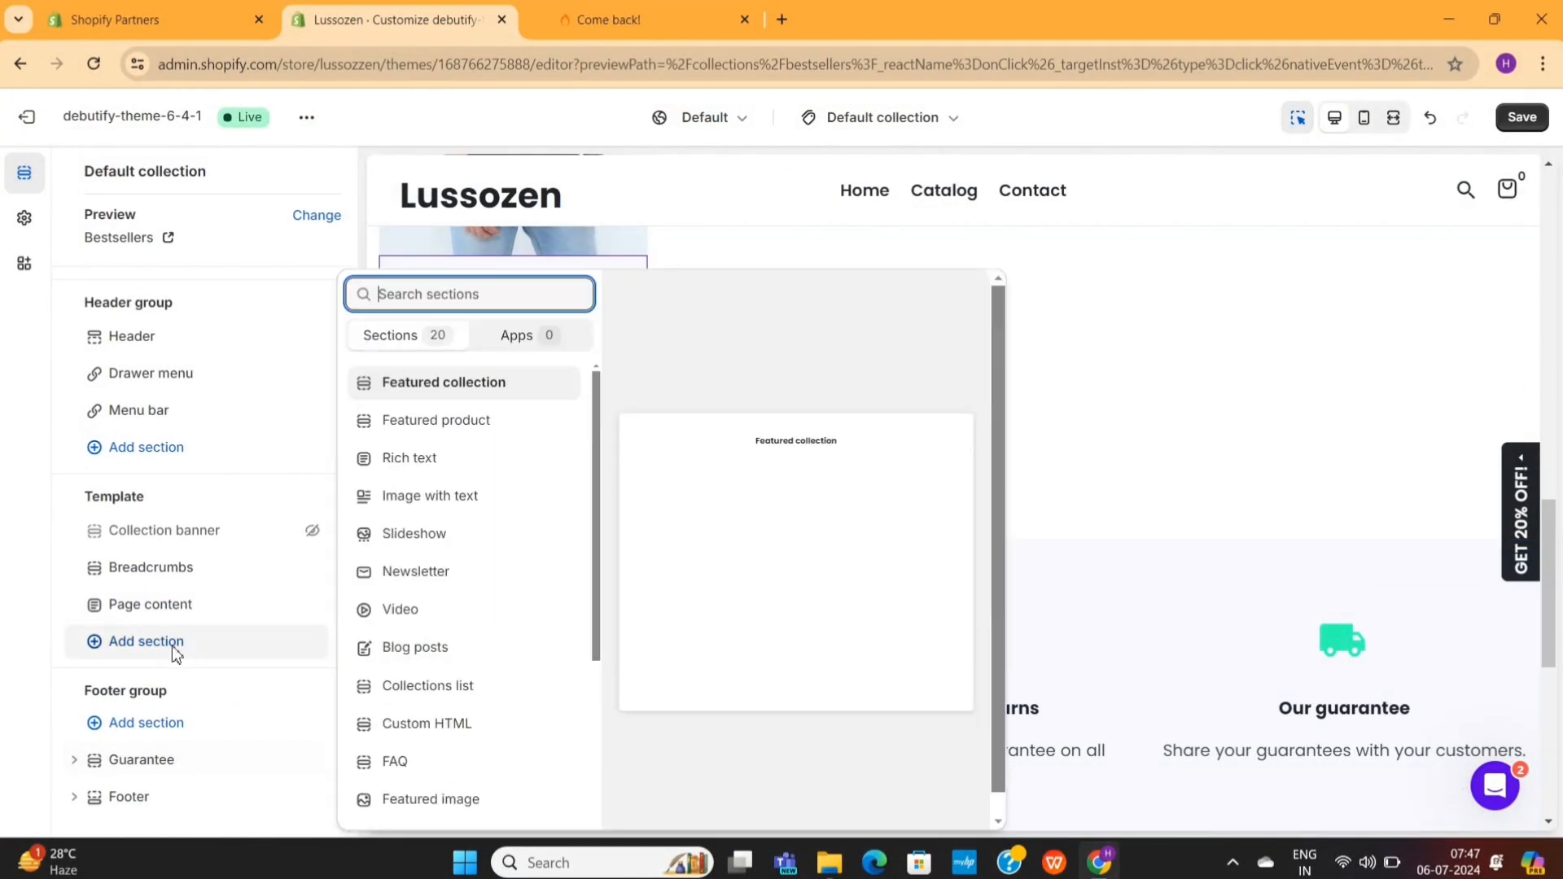
scroll(408, 765, down, 4)
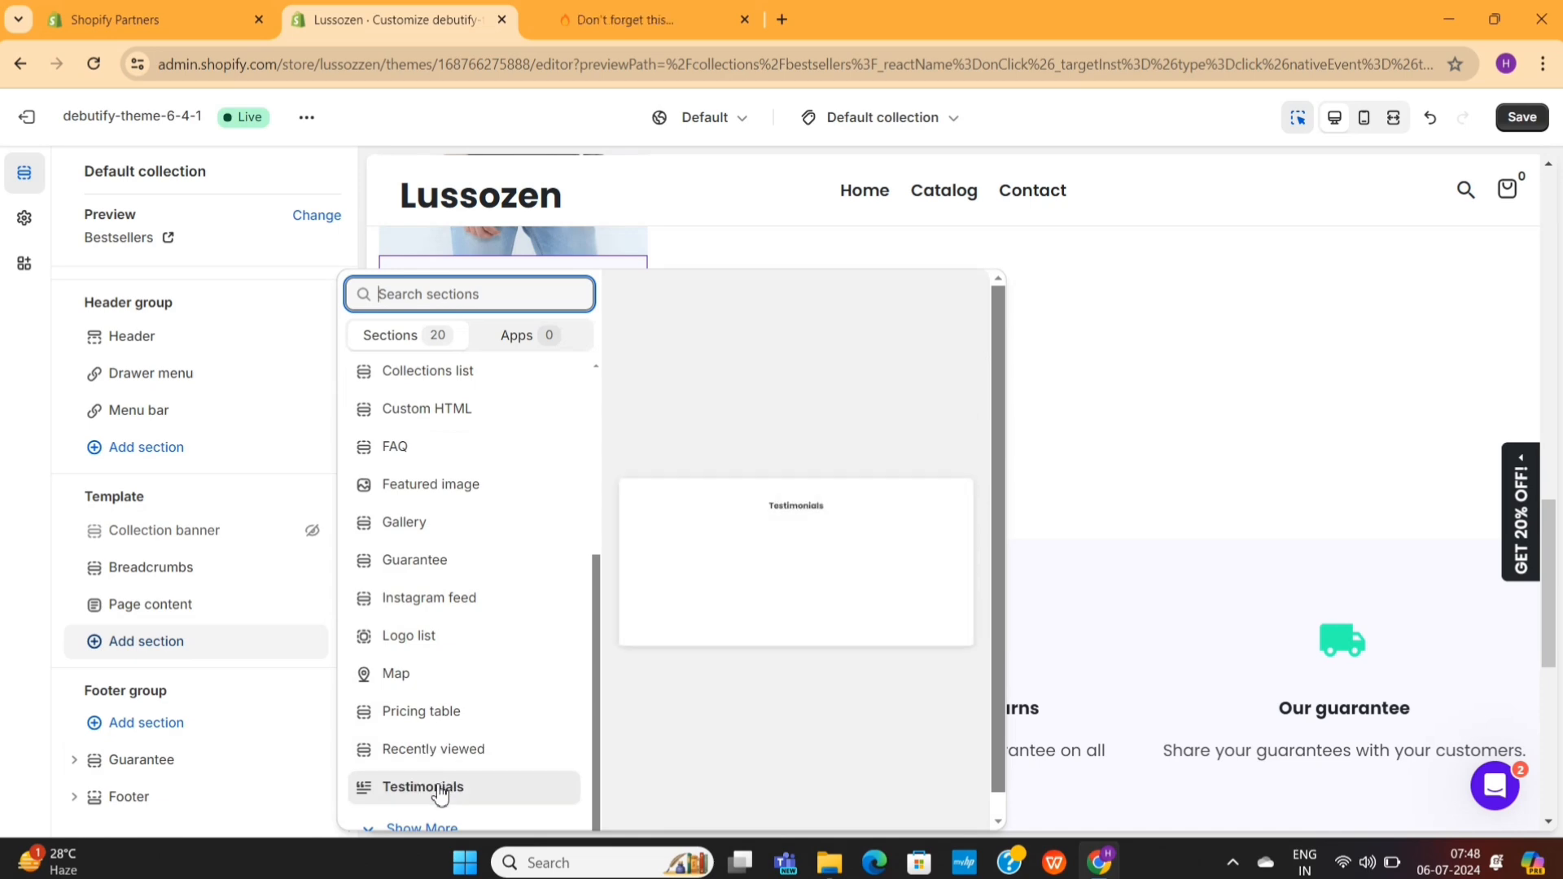
click(442, 788)
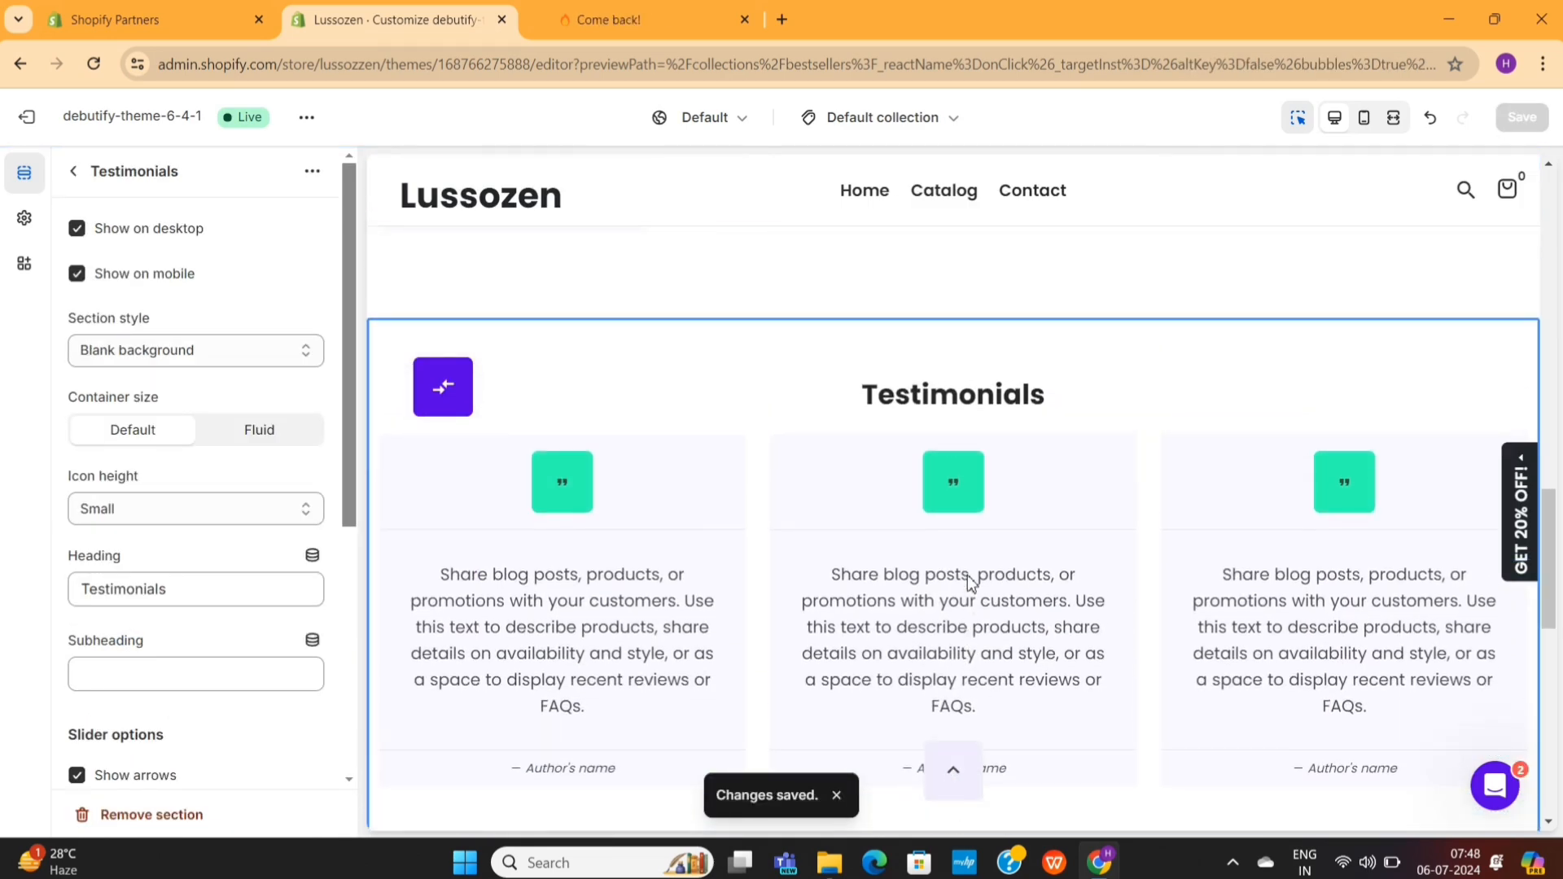
- Review the Bestsellers collection page from its heading and products down to the Testimonials section
scroll(967, 575, up, 10)
scroll(967, 575, up, 4)
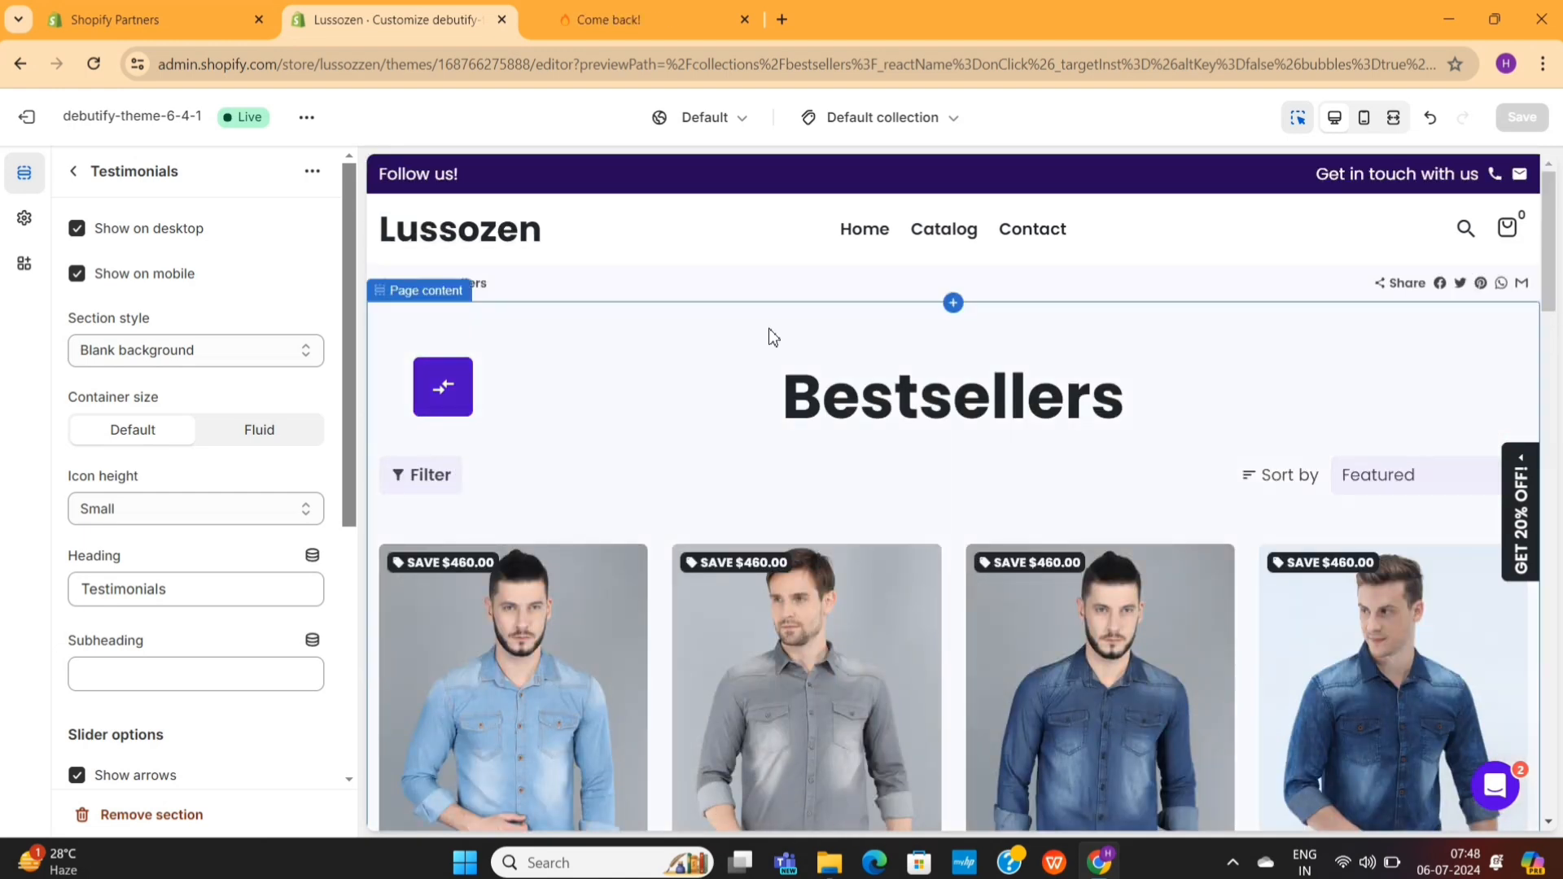
scroll(607, 295, down, 2)
scroll(607, 294, down, 15)
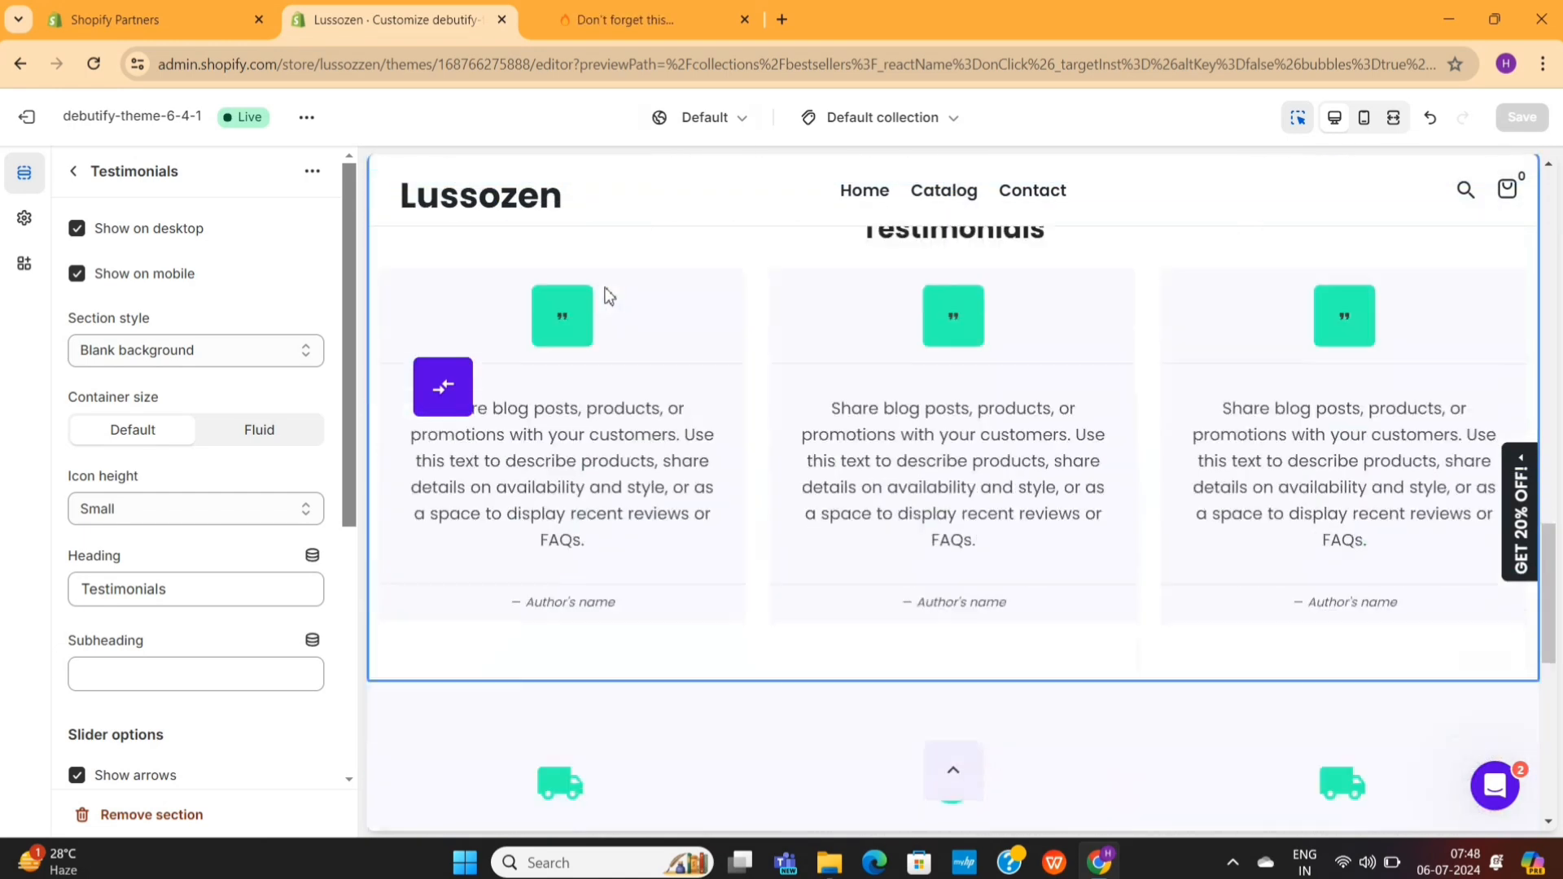